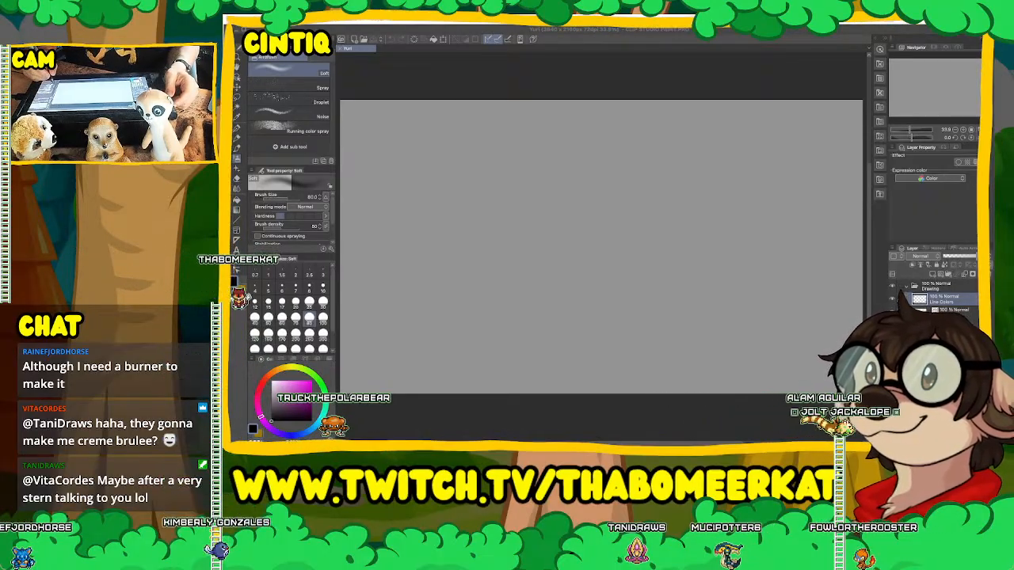
# Undo the last change to the canvas, set the Soft airbrush's size to 30 and undo the trial stroke.
pyautogui.hotkey('ctrl', 'z')
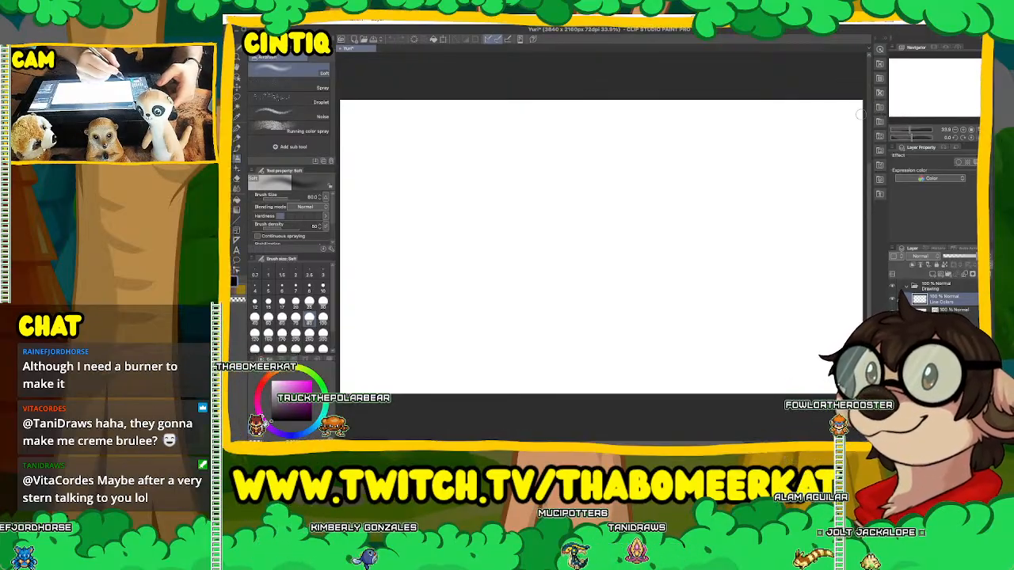
pyautogui.click(322, 301)
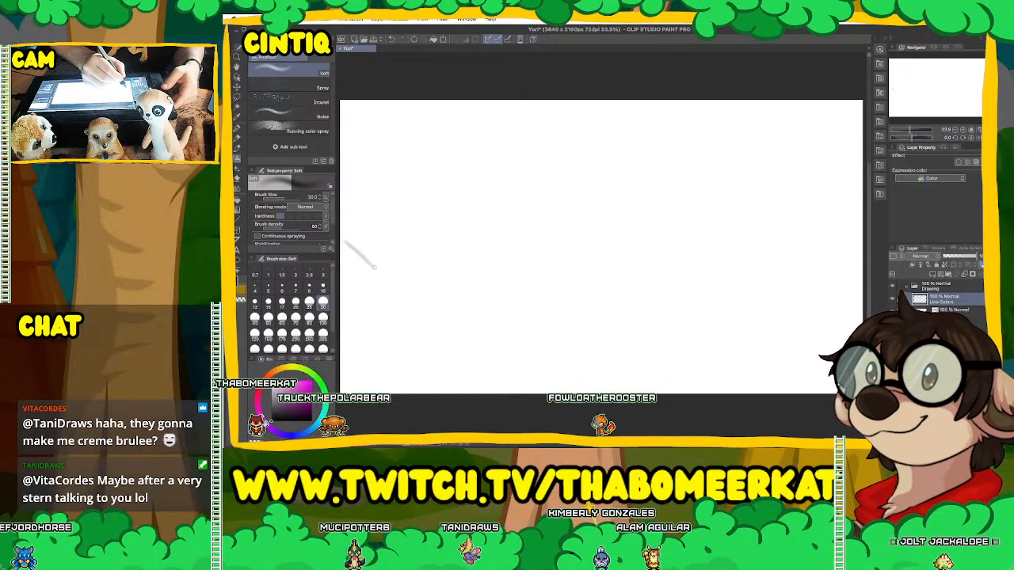
pyautogui.hotkey('ctrl', 'z')
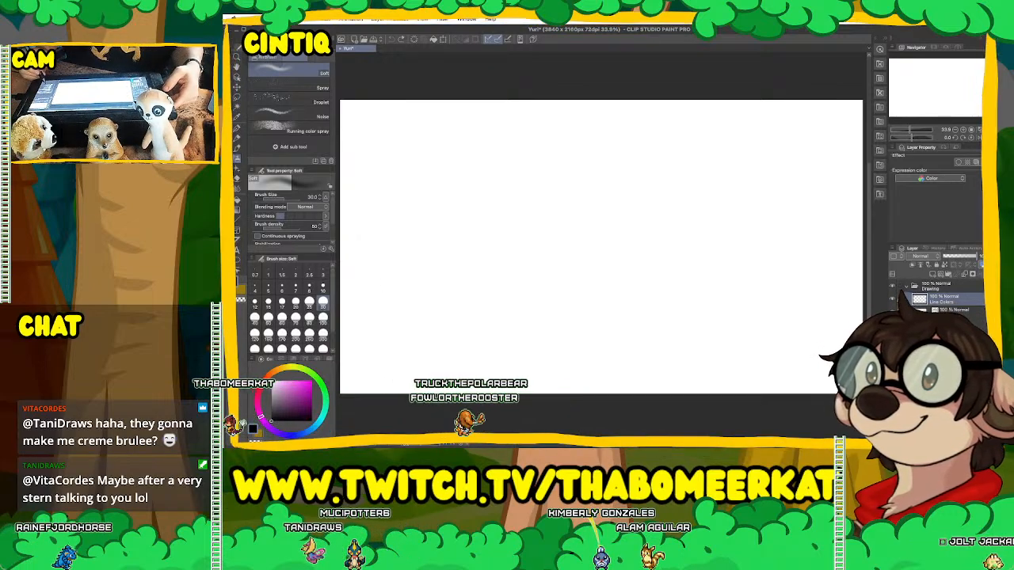
# Select the layer below Line Colors in the Drawing folder and switch to the Brush pen, undoing the trial stroke.
pyautogui.click(951, 310)
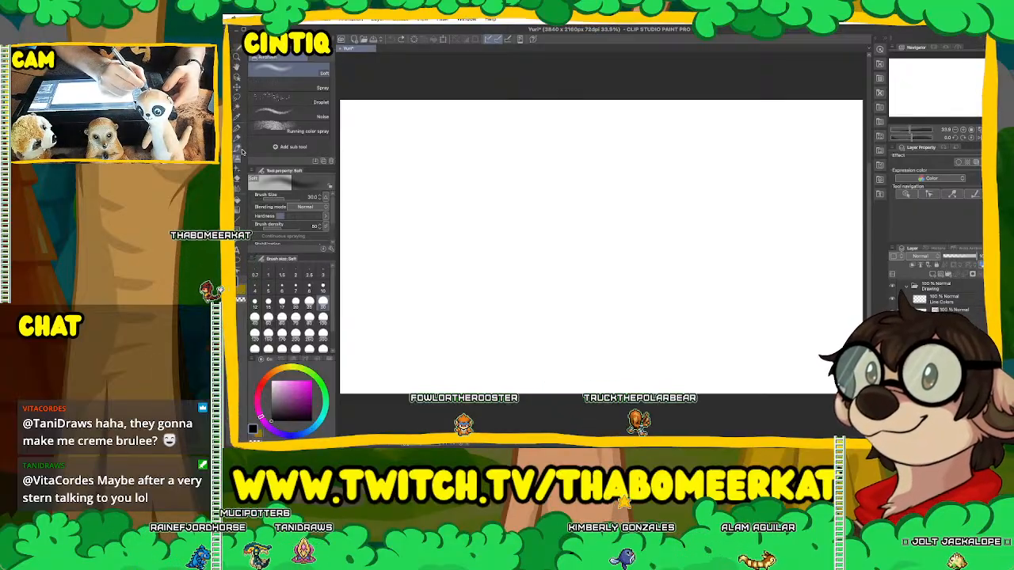
pyautogui.click(238, 149)
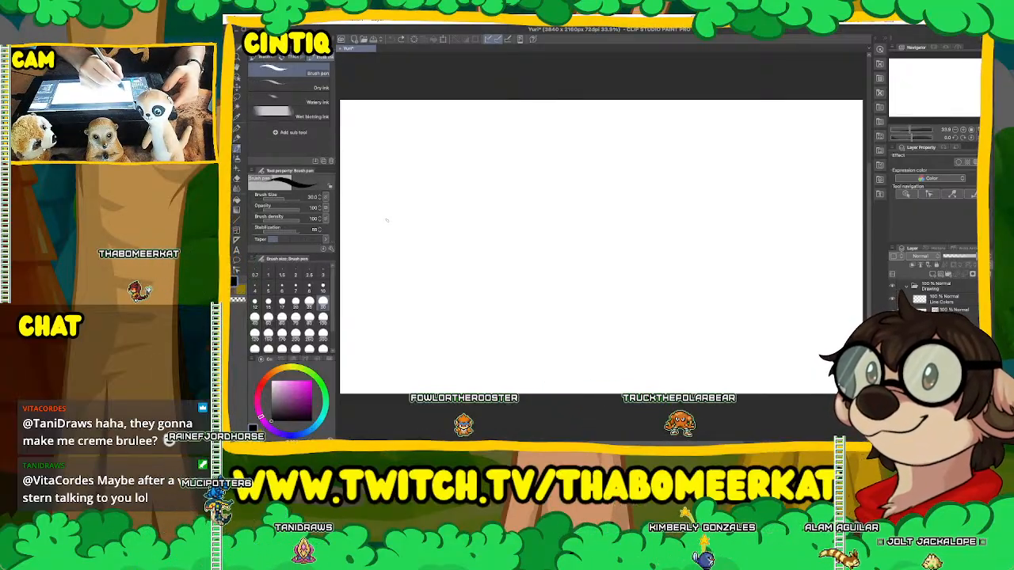
pyautogui.moveTo(394, 230)
pyautogui.mouseDown()
pyautogui.moveTo(463, 217)
pyautogui.moveTo(519, 254)
pyautogui.mouseUp()
pyautogui.hotkey('ctrl', 'z')
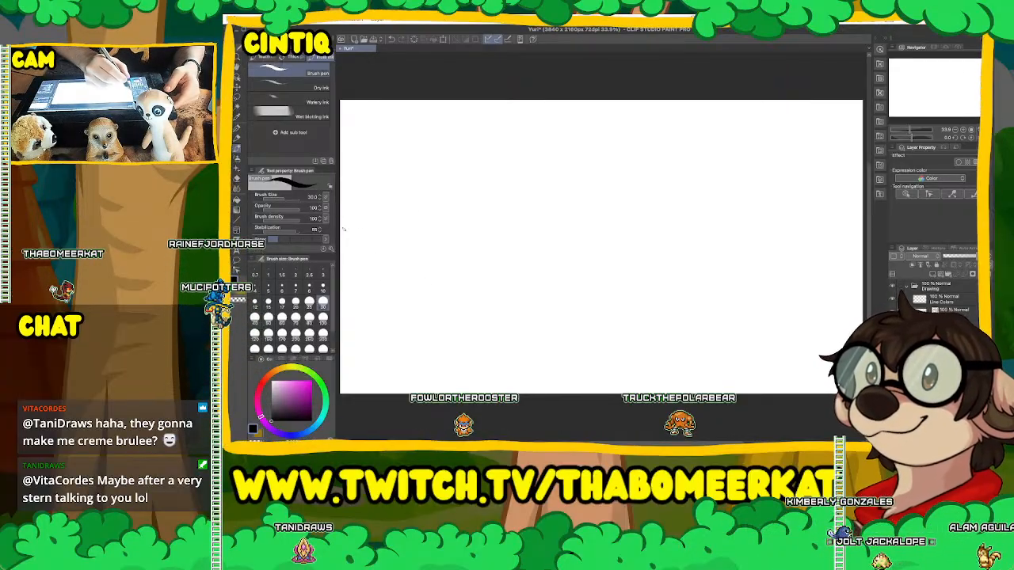
# Sketch loose curved construction lines for the large figure's lower body across the lower part of the canvas.
pyautogui.moveTo(343, 235); pyautogui.dragTo(377, 277)
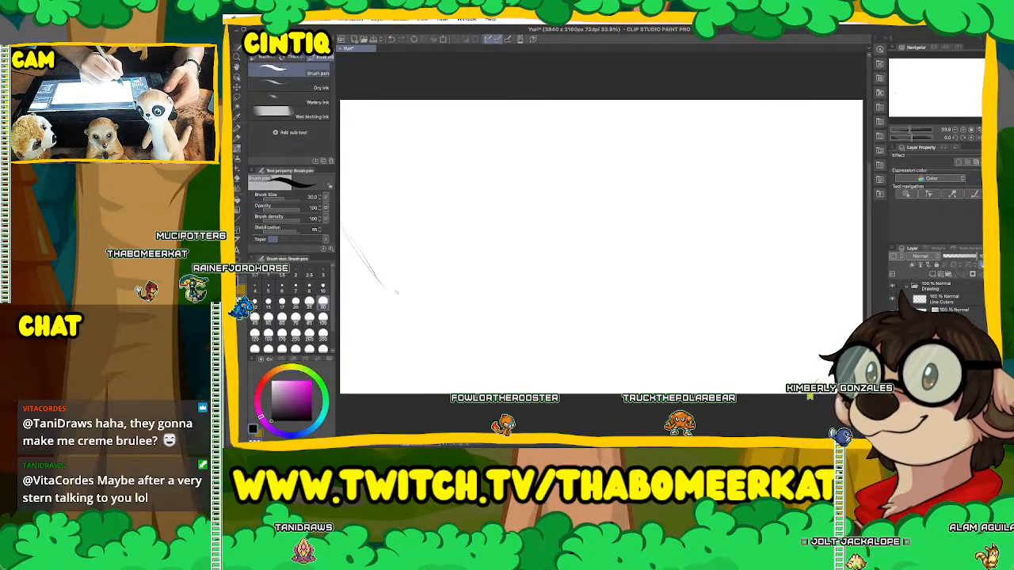
pyautogui.moveTo(431, 316)
pyautogui.mouseDown()
pyautogui.moveTo(487, 347)
pyautogui.moveTo(605, 318)
pyautogui.moveTo(654, 365)
pyautogui.mouseUp()
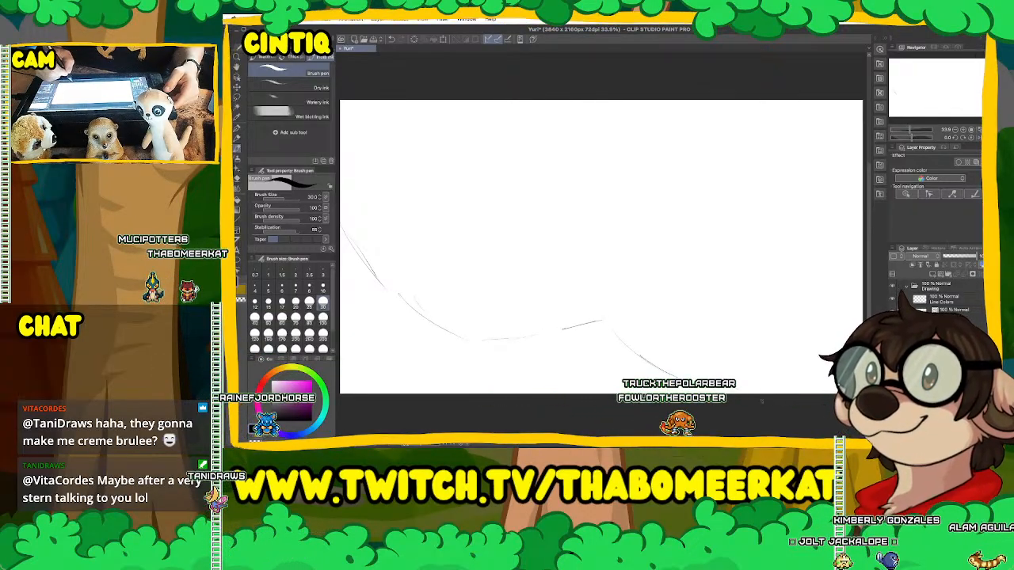
pyautogui.moveTo(404, 353); pyautogui.dragTo(455, 370)
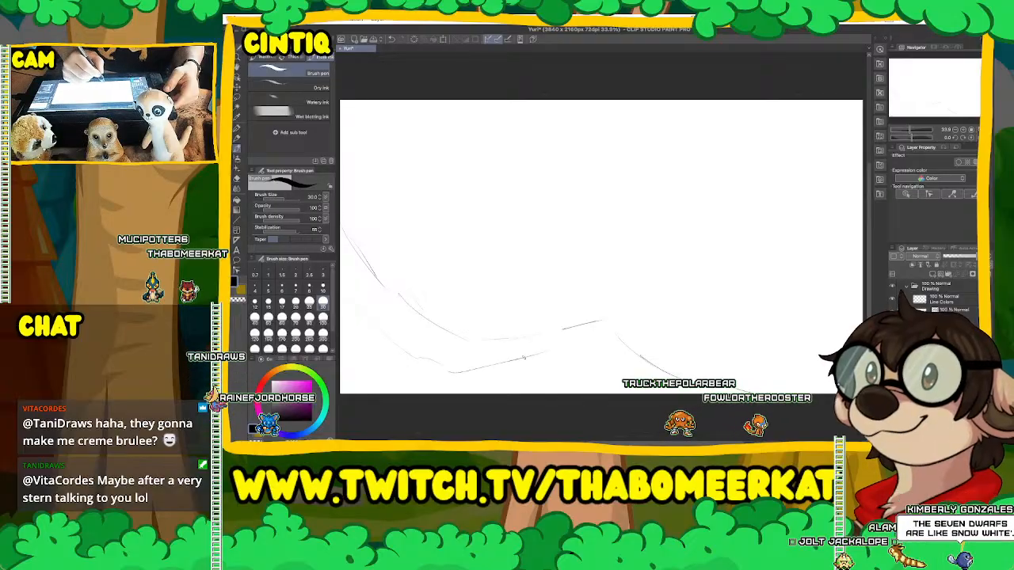
pyautogui.moveTo(546, 351); pyautogui.dragTo(600, 339)
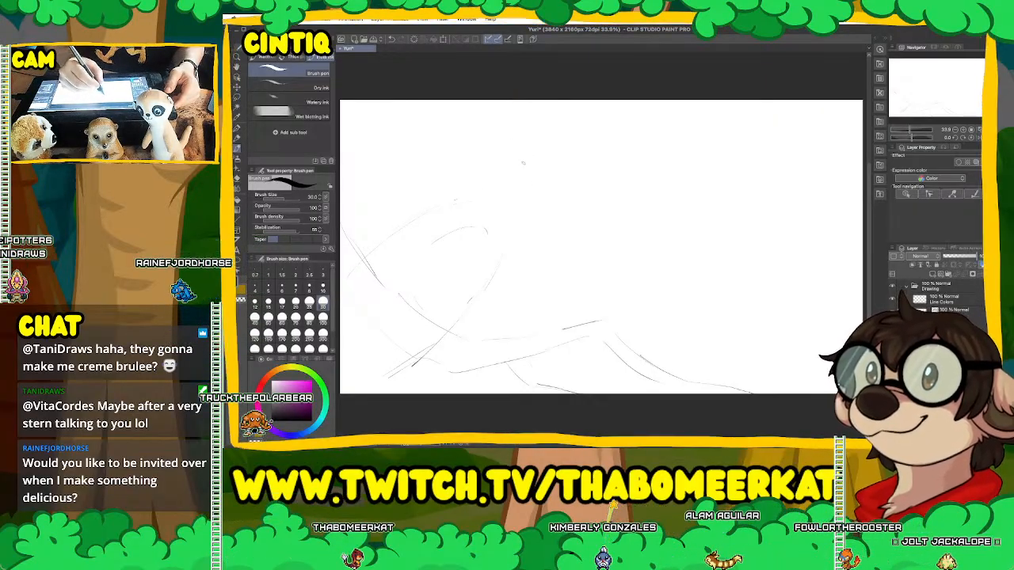
# Sketch the large figure's round head with face guidelines, eye shapes, a mouth line and a small curved form beside it.
pyautogui.moveTo(488, 214); pyautogui.dragTo(510, 136)
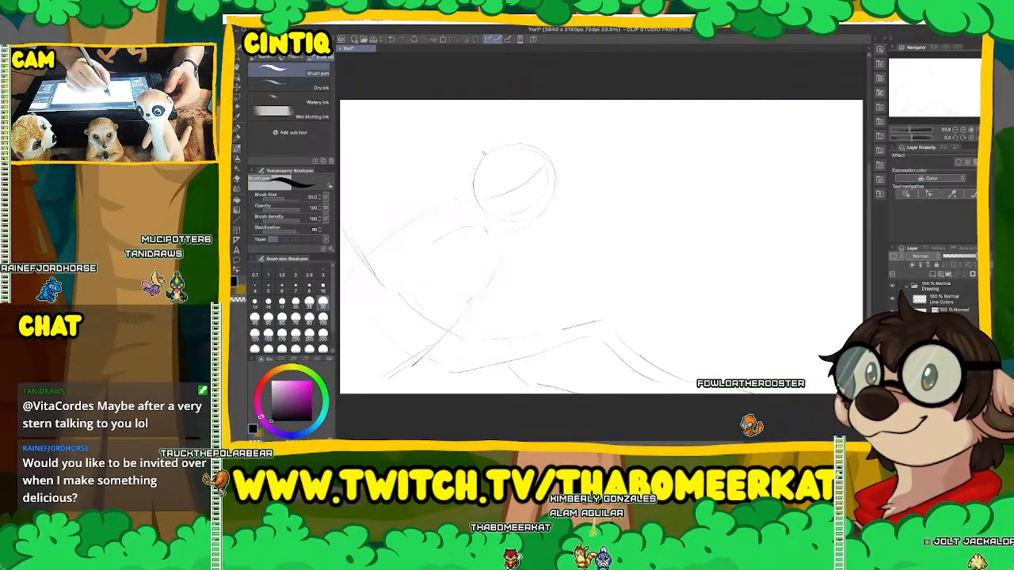
pyautogui.moveTo(502, 156); pyautogui.dragTo(538, 221)
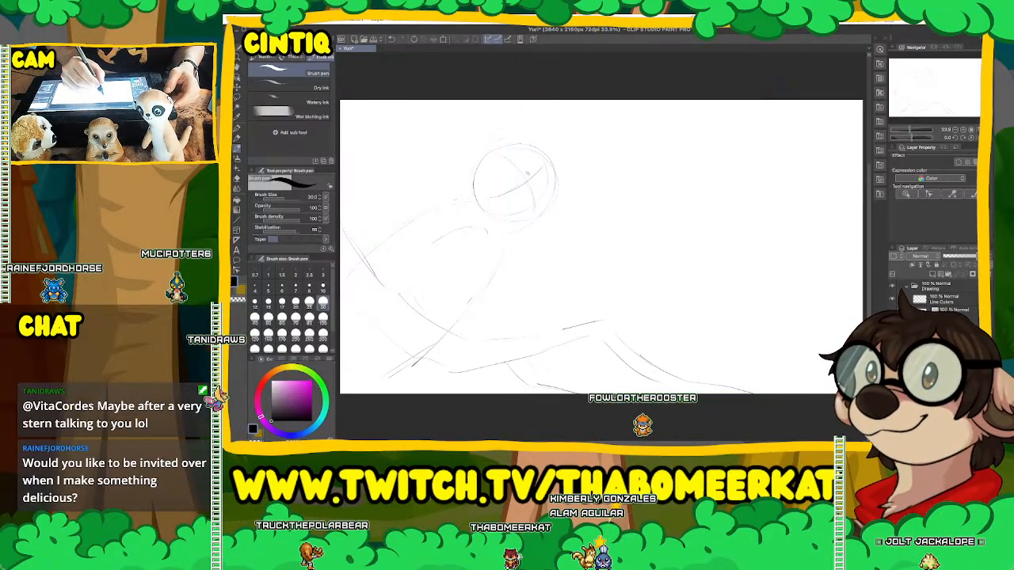
pyautogui.moveTo(498, 193)
pyautogui.mouseDown()
pyautogui.moveTo(557, 172)
pyautogui.moveTo(590, 181)
pyautogui.moveTo(568, 207)
pyautogui.mouseUp()
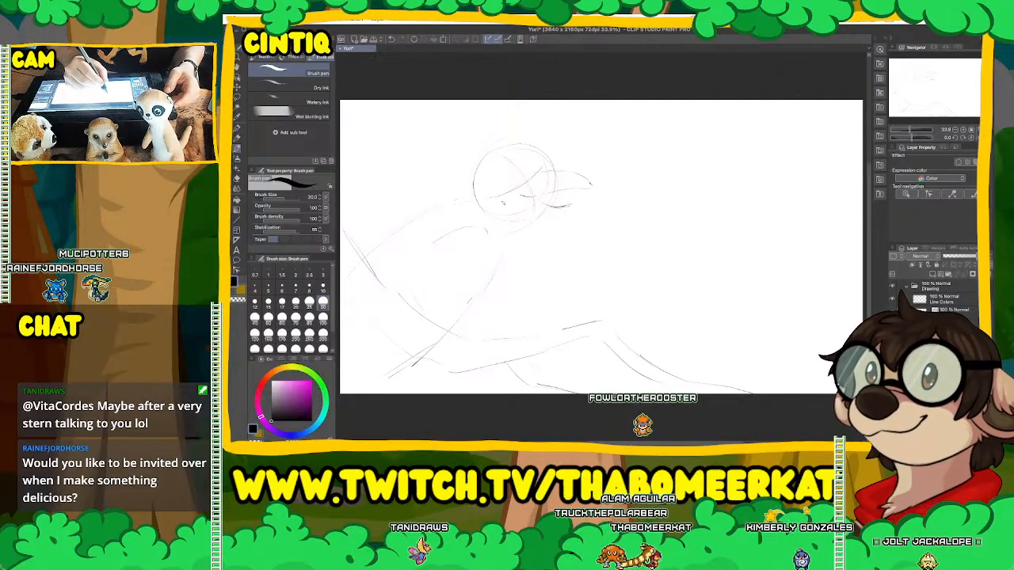
pyautogui.moveTo(504, 197); pyautogui.dragTo(525, 199)
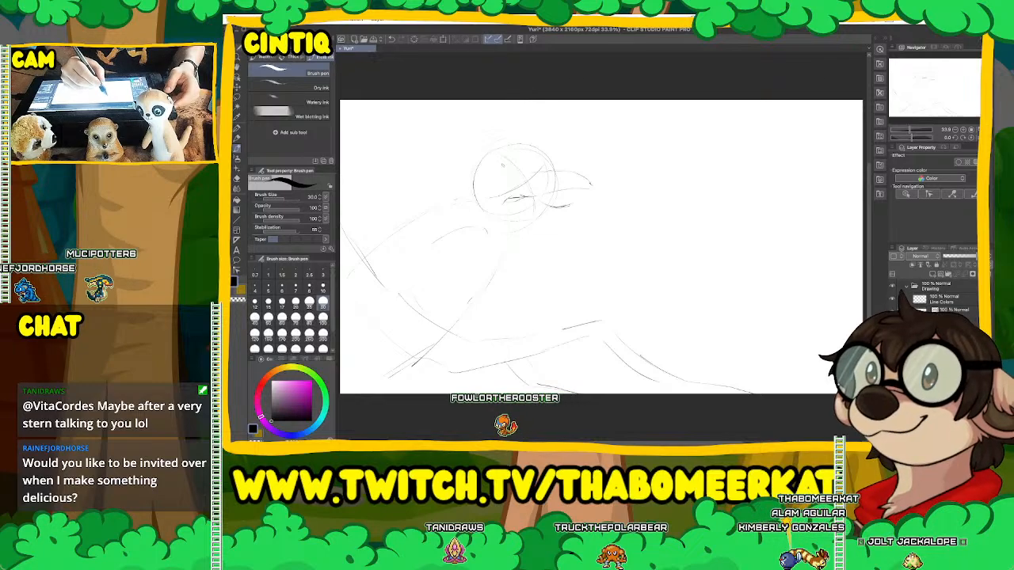
pyautogui.moveTo(503, 166)
pyautogui.mouseDown()
pyautogui.moveTo(497, 184)
pyautogui.moveTo(507, 161)
pyautogui.moveTo(542, 190)
pyautogui.moveTo(520, 158)
pyautogui.mouseUp()
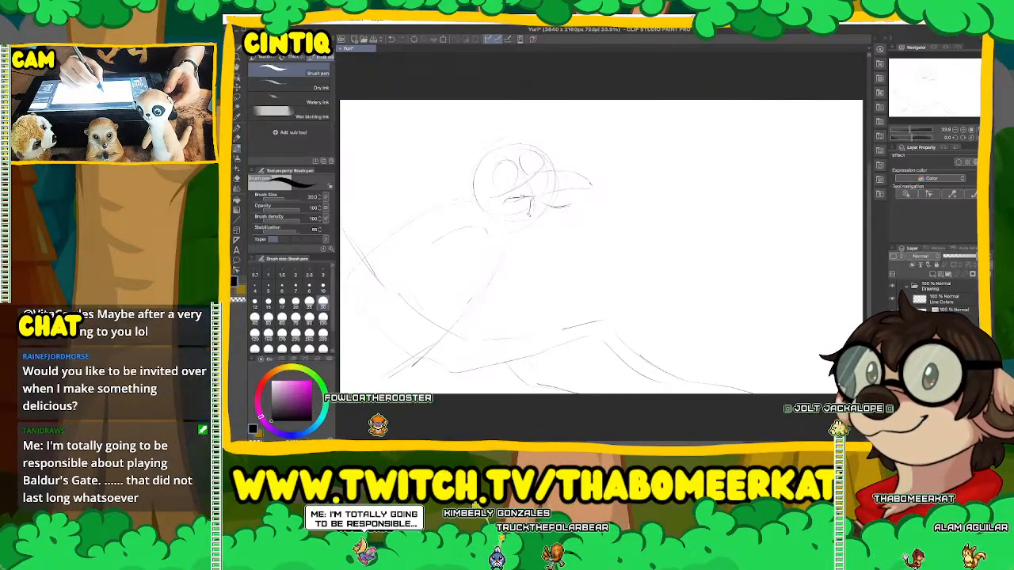
# Sketch the long overlapping forms reaching out from below the large figure's head, ending in a small angular block.
pyautogui.moveTo(524, 241)
pyautogui.mouseDown()
pyautogui.moveTo(582, 269)
pyautogui.moveTo(621, 264)
pyautogui.mouseUp()
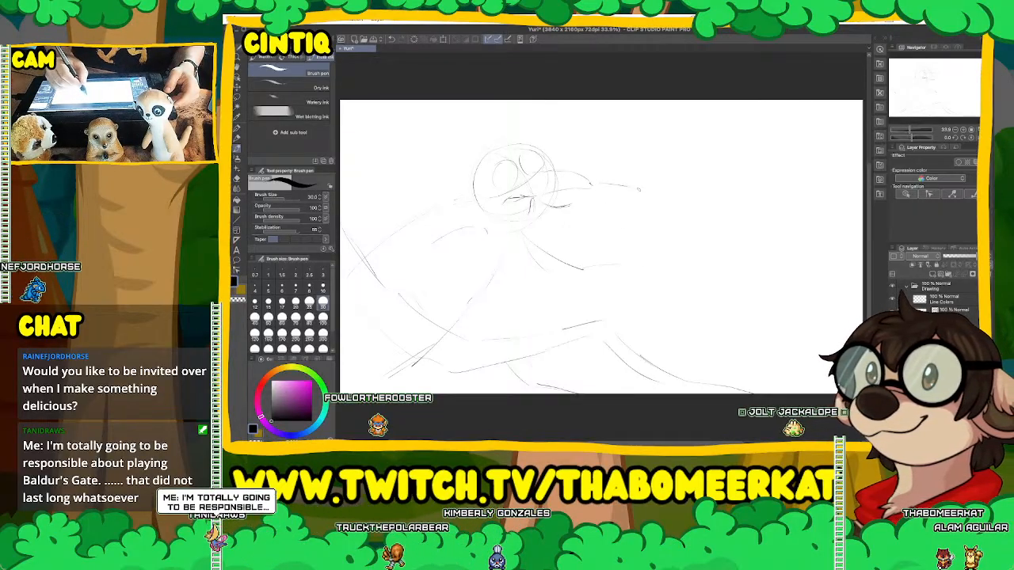
pyautogui.moveTo(598, 186)
pyautogui.mouseDown()
pyautogui.moveTo(661, 210)
pyautogui.moveTo(610, 210)
pyautogui.moveTo(641, 238)
pyautogui.moveTo(622, 263)
pyautogui.mouseUp()
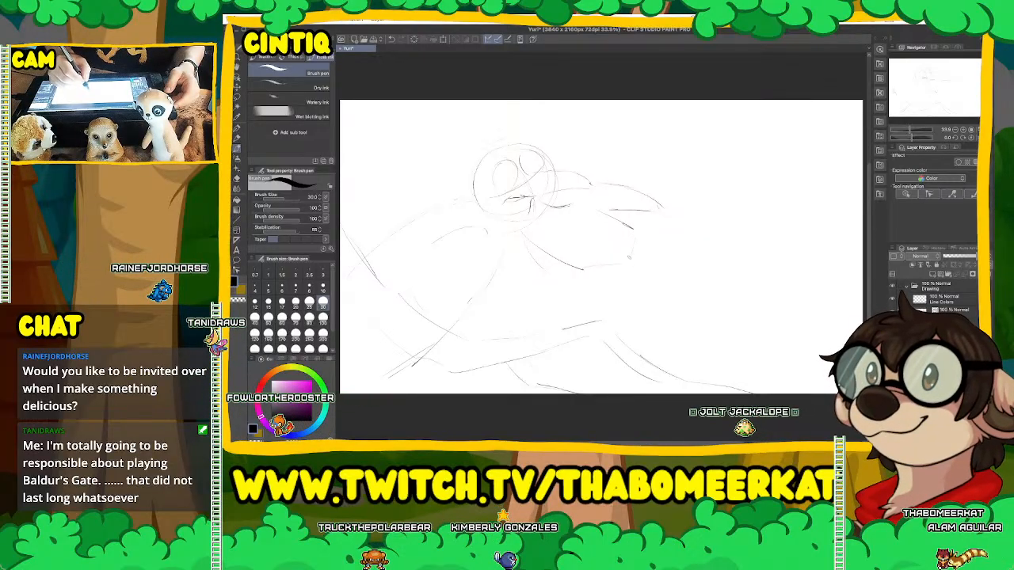
pyautogui.moveTo(546, 223); pyautogui.dragTo(630, 231)
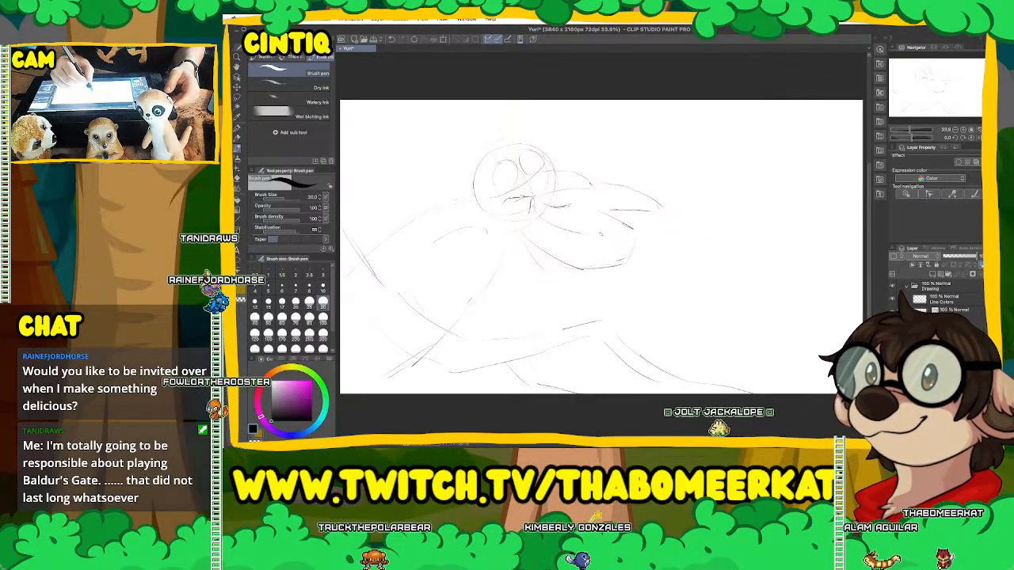
pyautogui.moveTo(580, 178); pyautogui.dragTo(592, 184)
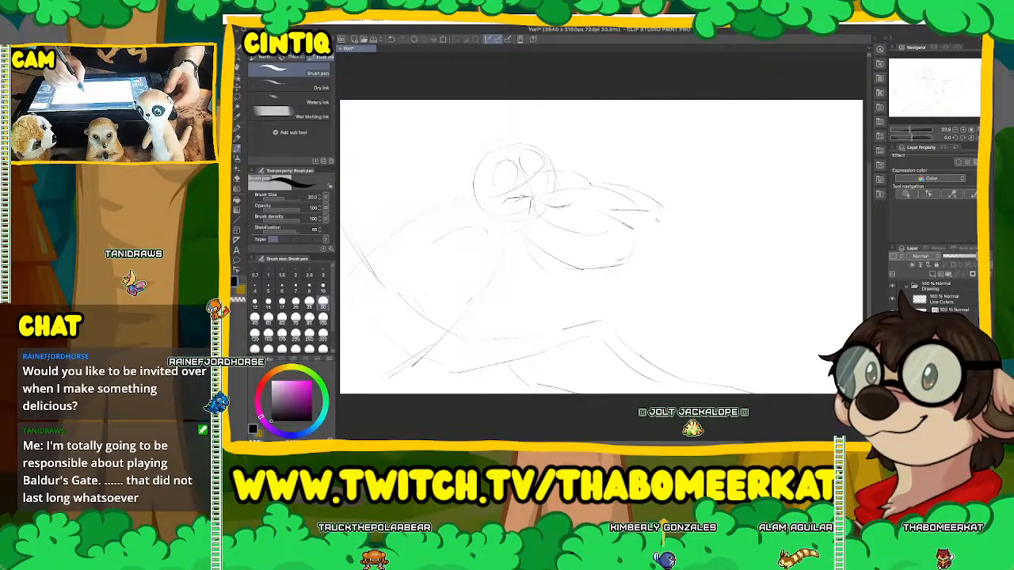
pyautogui.moveTo(654, 211); pyautogui.dragTo(652, 241)
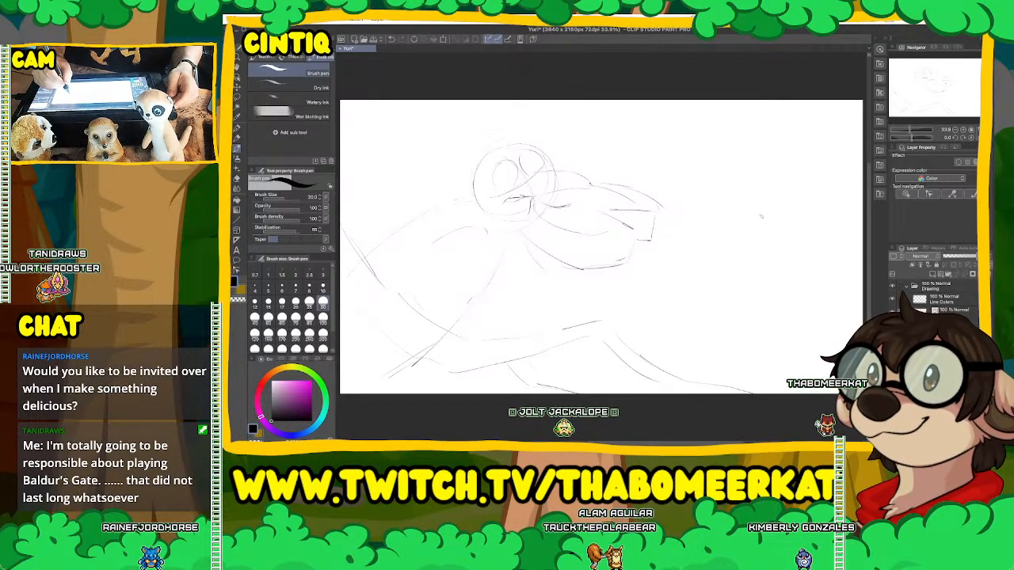
# Sketch a smaller second figure facing the large one, with a round cross-guided head, torso and outspread arms with hands.
pyautogui.moveTo(761, 249); pyautogui.dragTo(749, 212)
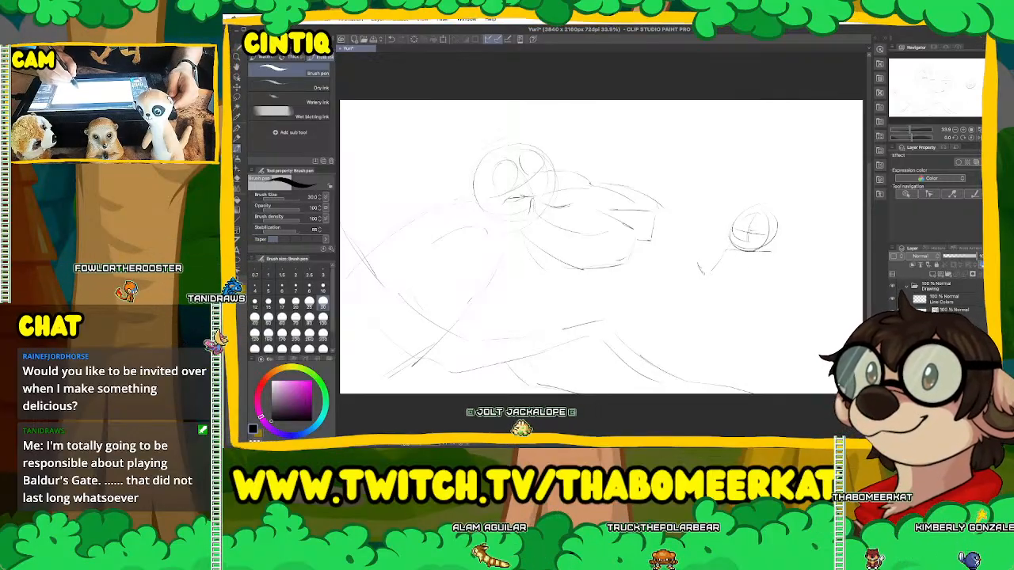
pyautogui.moveTo(689, 265)
pyautogui.mouseDown()
pyautogui.moveTo(691, 290)
pyautogui.moveTo(717, 305)
pyautogui.moveTo(728, 276)
pyautogui.moveTo(747, 288)
pyautogui.moveTo(736, 284)
pyautogui.moveTo(769, 285)
pyautogui.moveTo(797, 267)
pyautogui.moveTo(804, 277)
pyautogui.moveTo(794, 291)
pyautogui.moveTo(820, 278)
pyautogui.mouseUp()
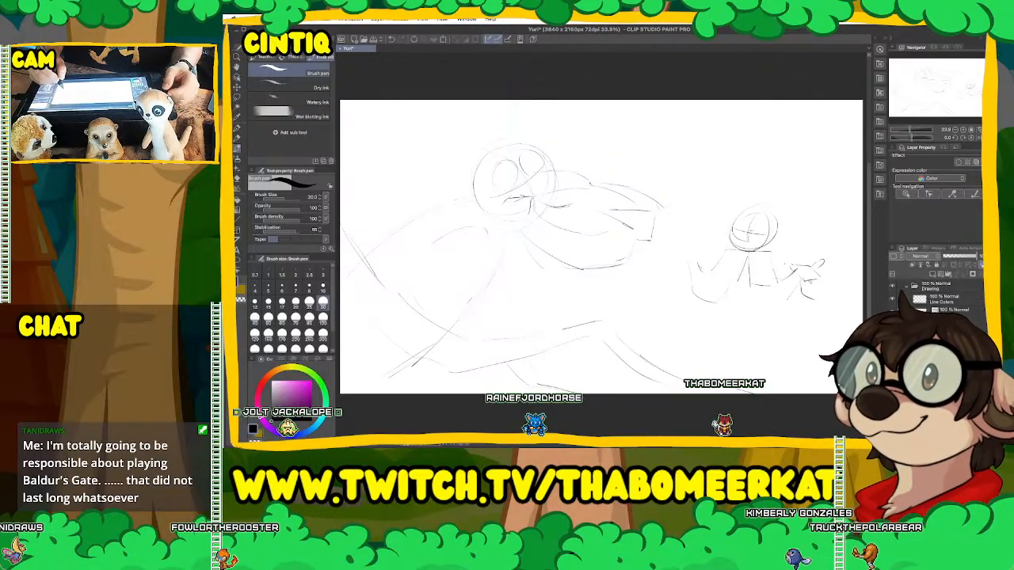
pyautogui.moveTo(814, 276); pyautogui.dragTo(838, 284)
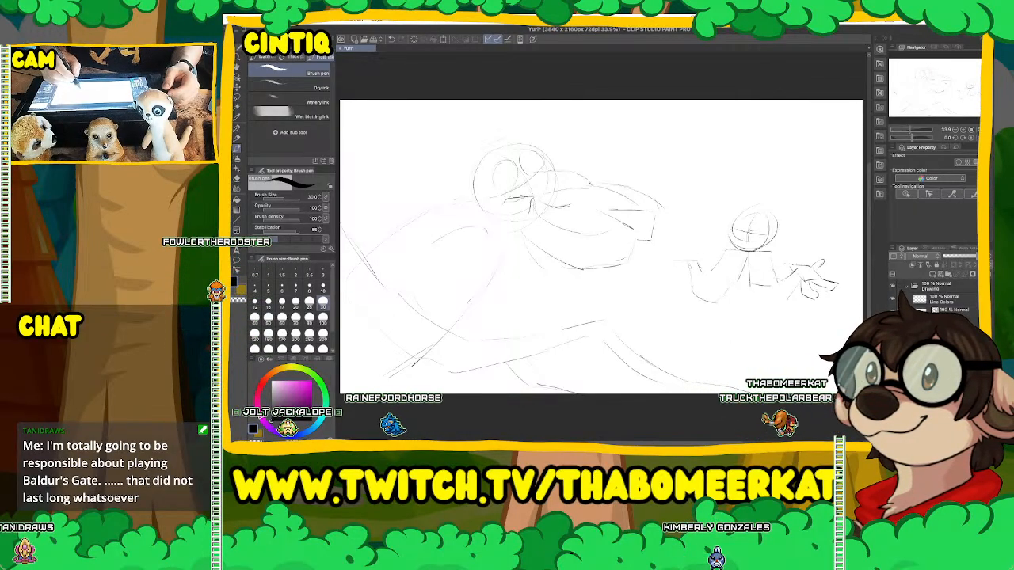
pyautogui.moveTo(698, 263); pyautogui.dragTo(680, 272)
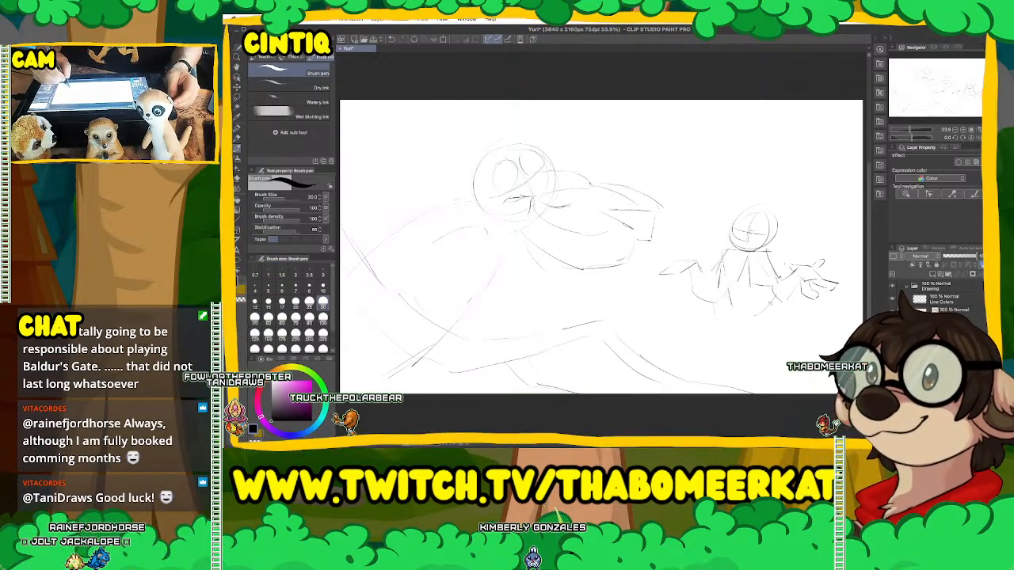
# Complete the small figure's rough sketch with legs, feet, a tail and a fuller hand on the side facing the large figure.
pyautogui.moveTo(743, 314); pyautogui.dragTo(766, 309)
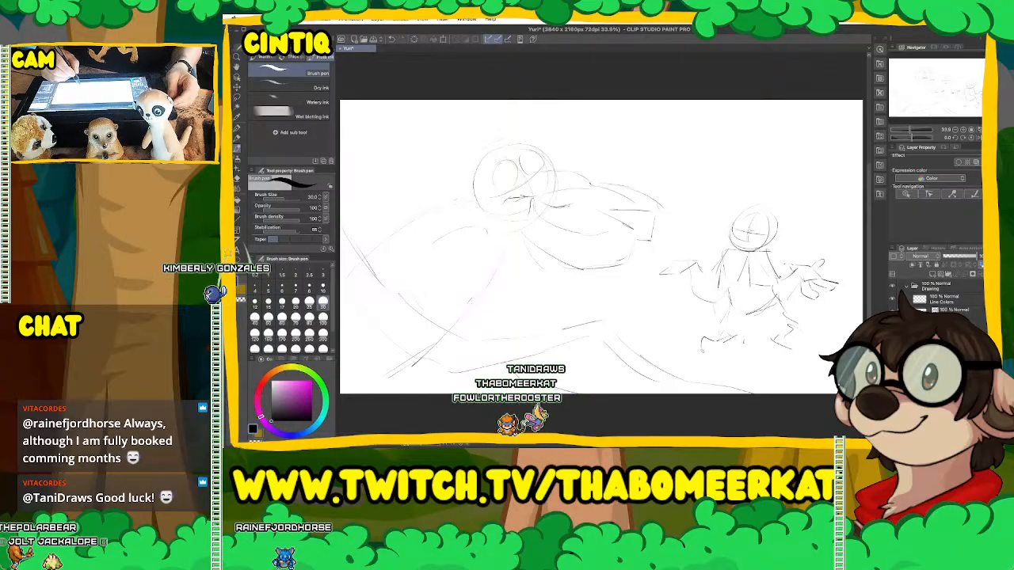
pyautogui.moveTo(702, 342); pyautogui.dragTo(721, 345)
pyautogui.moveTo(791, 349); pyautogui.dragTo(802, 344)
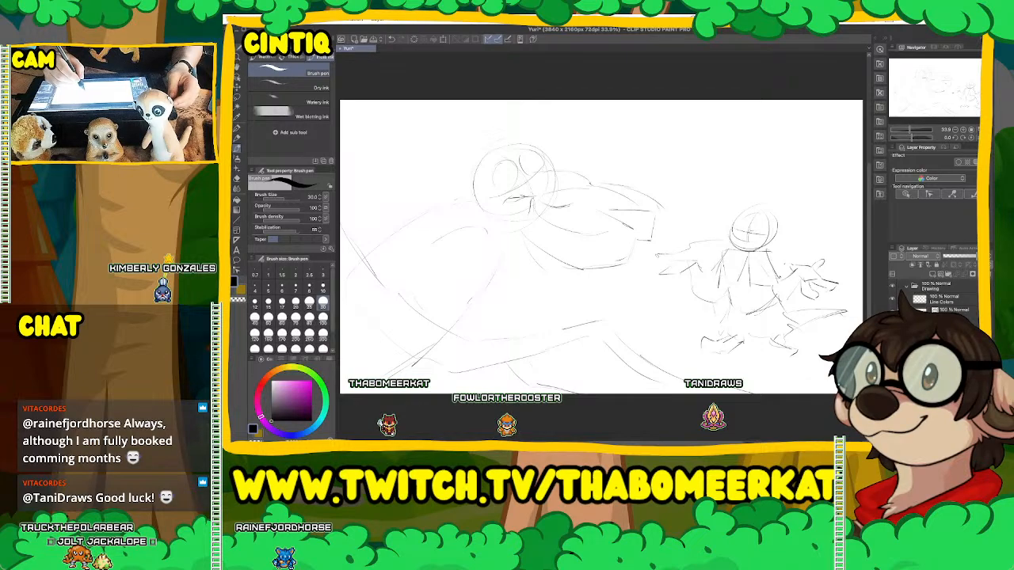
pyautogui.moveTo(669, 260); pyautogui.dragTo(644, 263)
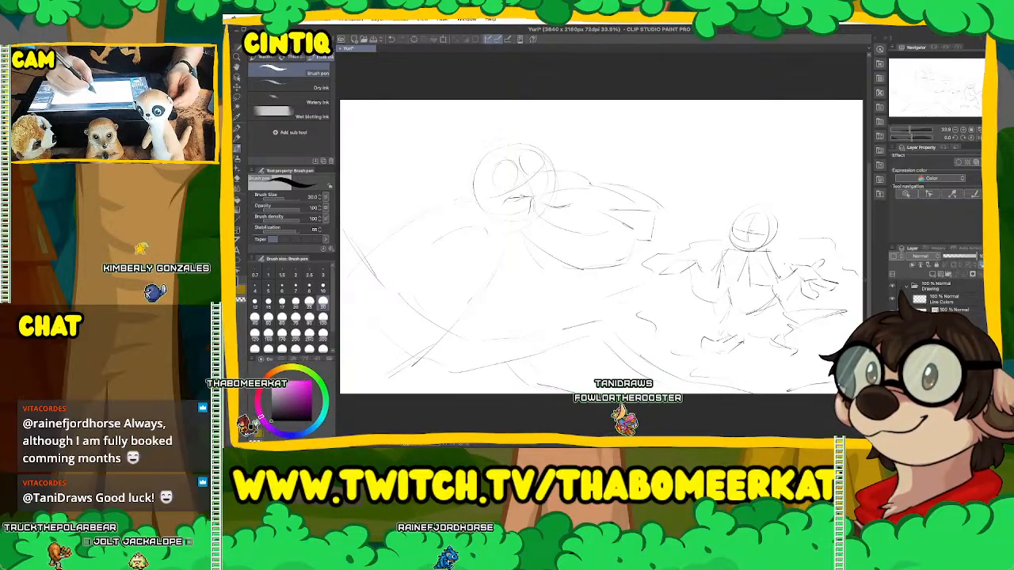
# Sketch jagged background lines along the canvas's upper edge and add details to the large figure's hair and the angular block.
pyautogui.moveTo(554, 104)
pyautogui.mouseDown()
pyautogui.moveTo(625, 127)
pyautogui.moveTo(655, 107)
pyautogui.moveTo(699, 124)
pyautogui.moveTo(739, 104)
pyautogui.moveTo(854, 131)
pyautogui.mouseUp()
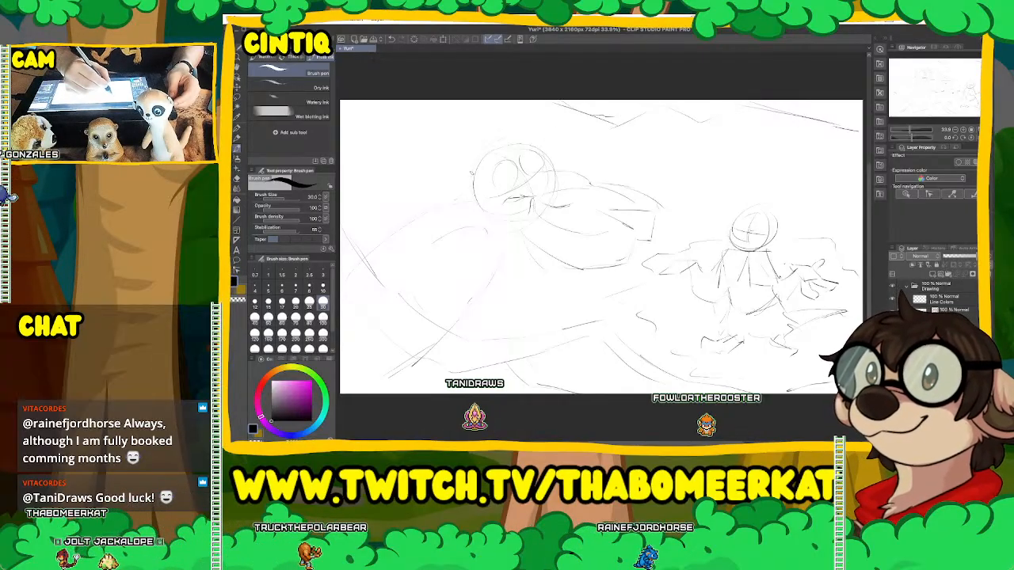
pyautogui.moveTo(491, 142)
pyautogui.mouseDown()
pyautogui.moveTo(504, 136)
pyautogui.moveTo(508, 146)
pyautogui.mouseUp()
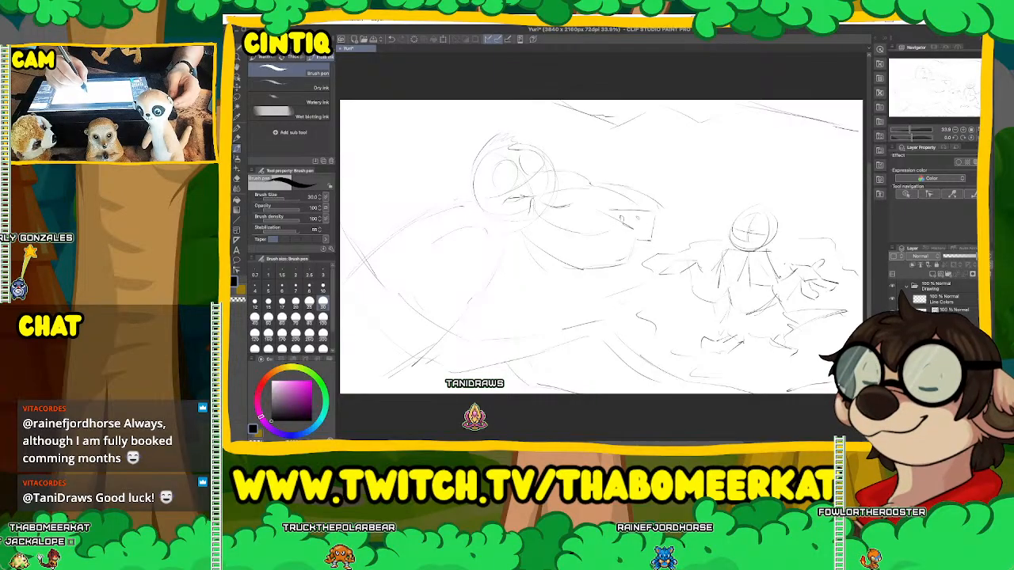
pyautogui.moveTo(638, 212); pyautogui.dragTo(648, 230)
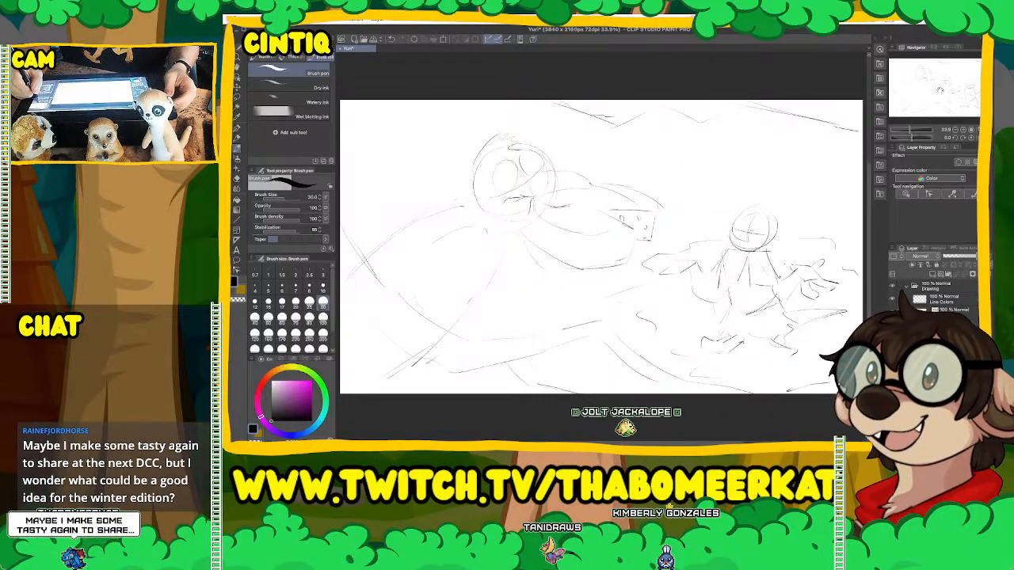
# Refine the large figure's face by drawing its pupils, brows and a darker, more defined mouth.
pyautogui.moveTo(940, 89); pyautogui.dragTo(940, 94)
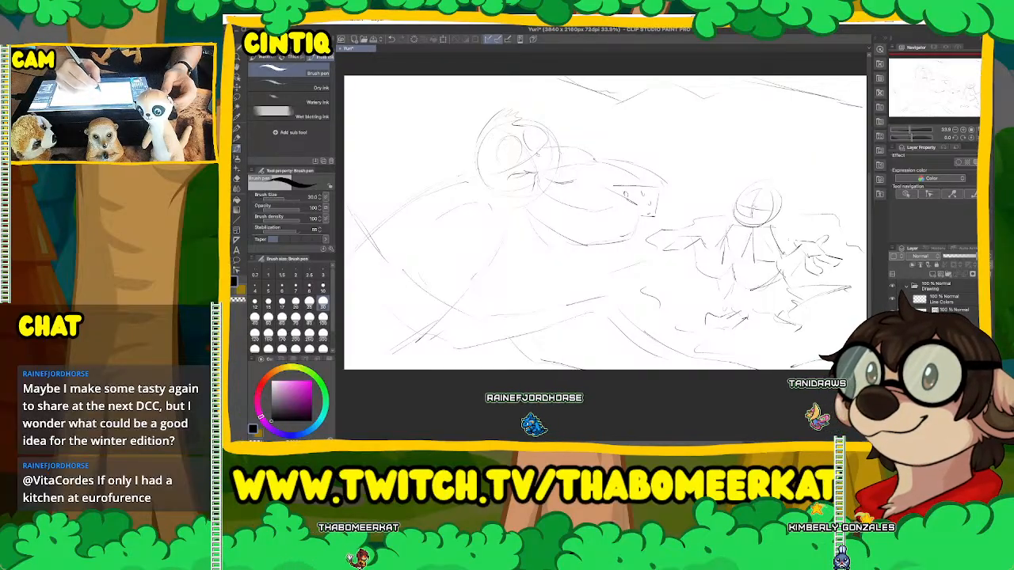
pyautogui.moveTo(511, 149); pyautogui.dragTo(514, 160)
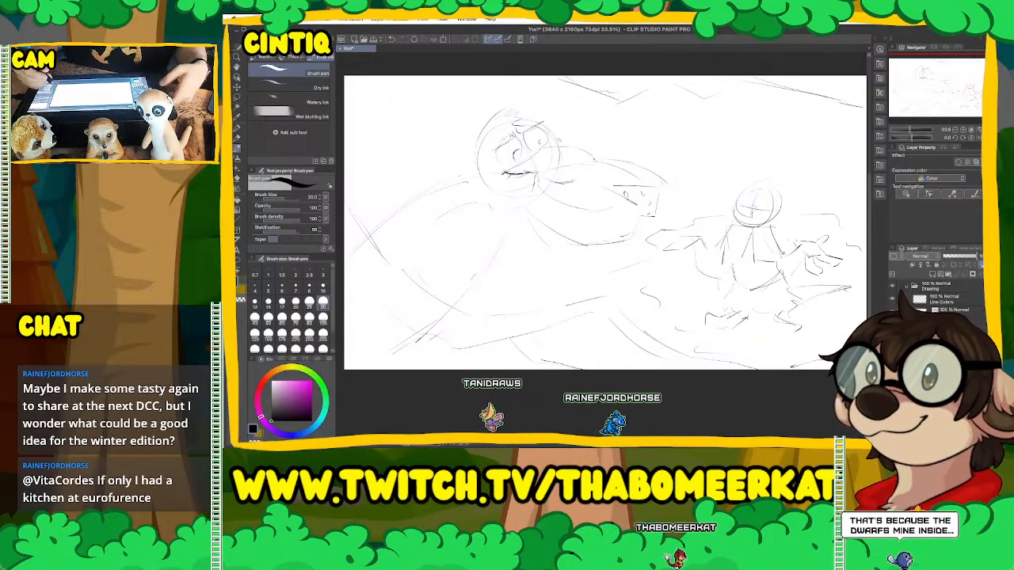
pyautogui.moveTo(928, 90); pyautogui.dragTo(927, 77)
pyautogui.press('super+plus')
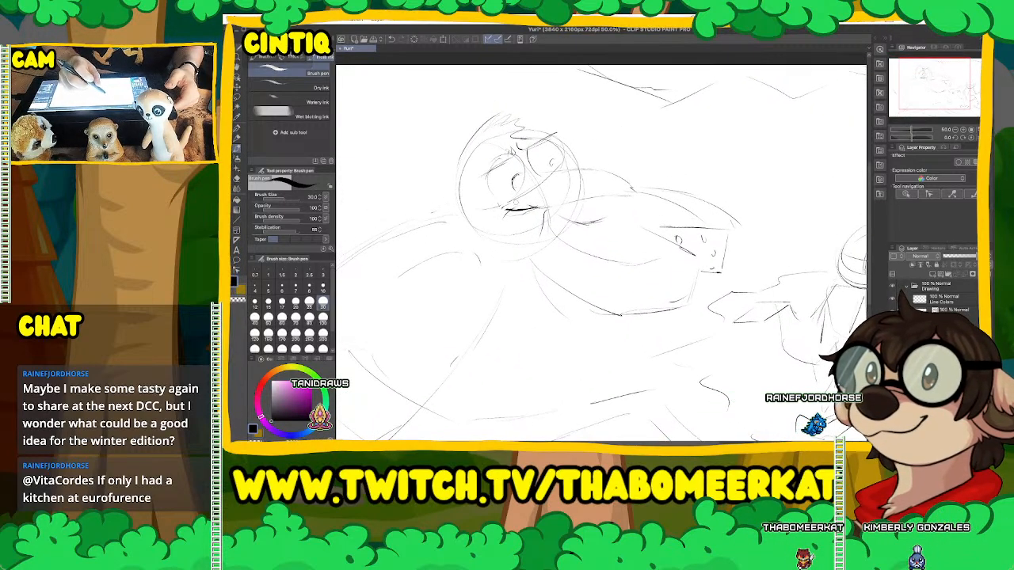
pyautogui.moveTo(516, 205); pyautogui.dragTo(524, 209)
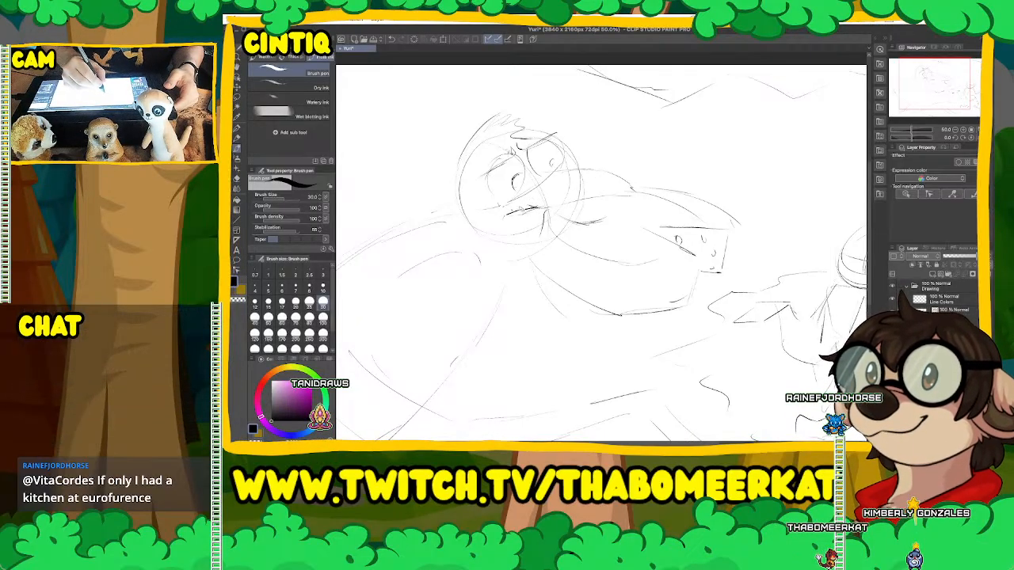
pyautogui.moveTo(511, 210)
pyautogui.mouseDown()
pyautogui.moveTo(496, 206)
pyautogui.moveTo(523, 196)
pyautogui.mouseUp()
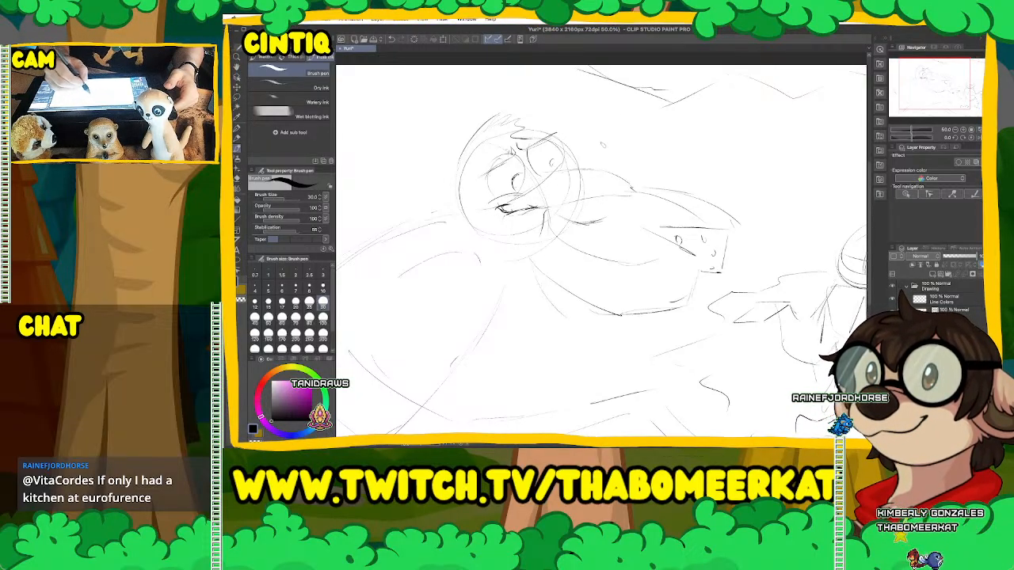
# Sketch the large figure's cheek tuft and jaw, and define the outlines of its near shoulder, arm and torso.
pyautogui.moveTo(627, 174); pyautogui.dragTo(632, 180)
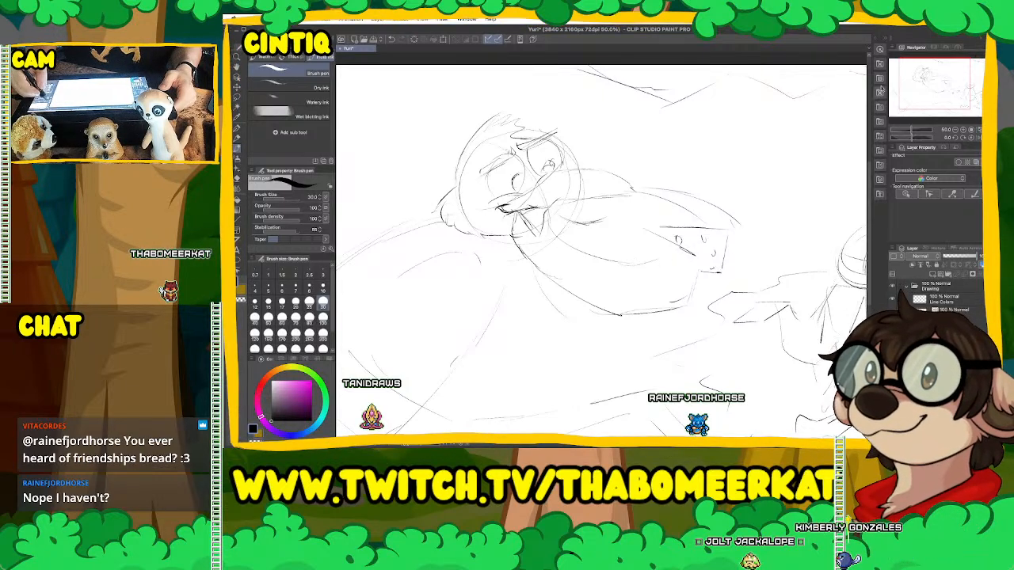
pyautogui.moveTo(937, 87)
pyautogui.mouseDown()
pyautogui.moveTo(957, 98)
pyautogui.moveTo(930, 82)
pyautogui.moveTo(919, 93)
pyautogui.mouseUp()
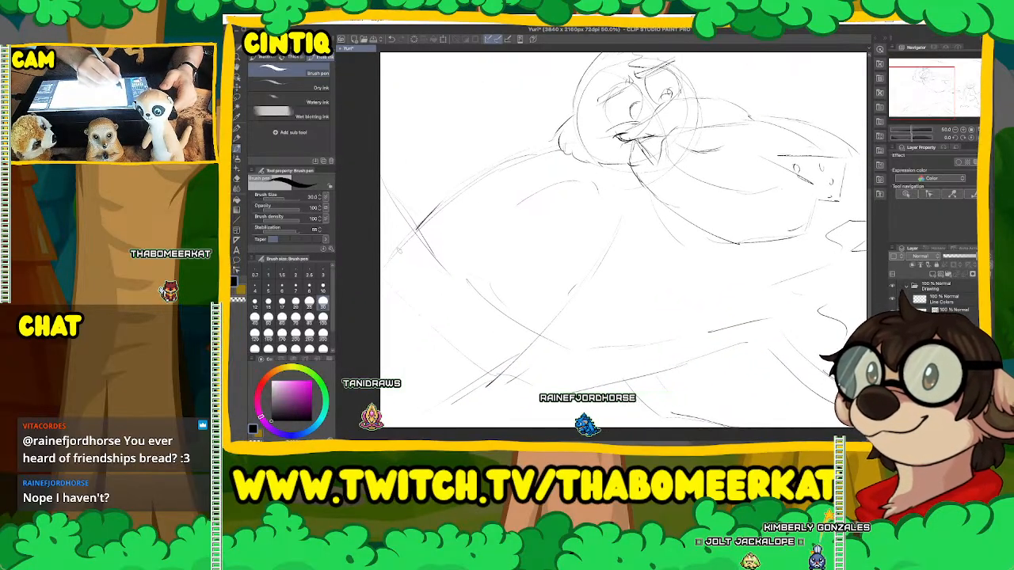
pyautogui.moveTo(436, 210); pyautogui.dragTo(391, 265)
pyautogui.moveTo(921, 91); pyautogui.dragTo(921, 97)
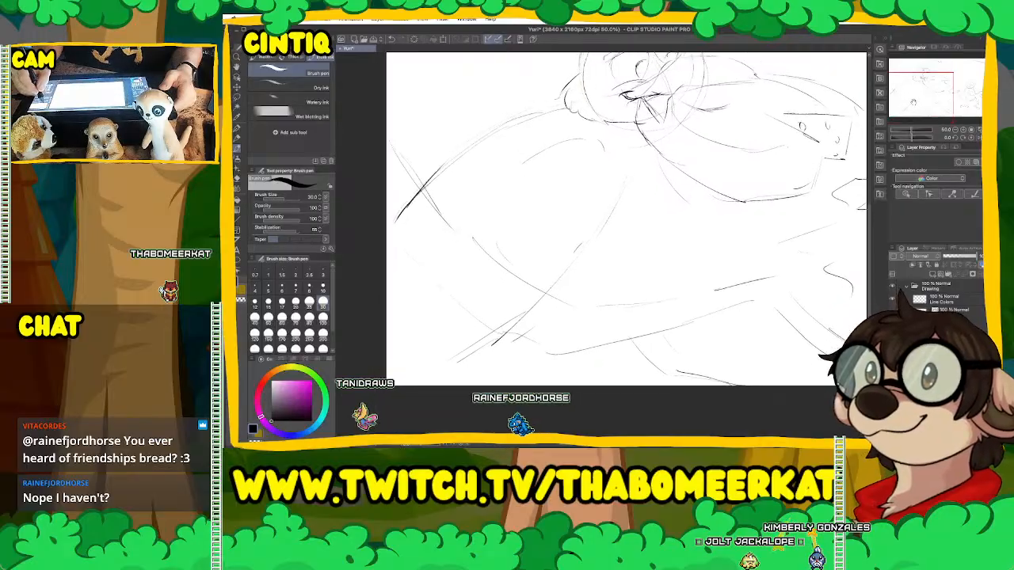
pyautogui.moveTo(466, 223); pyautogui.dragTo(384, 285)
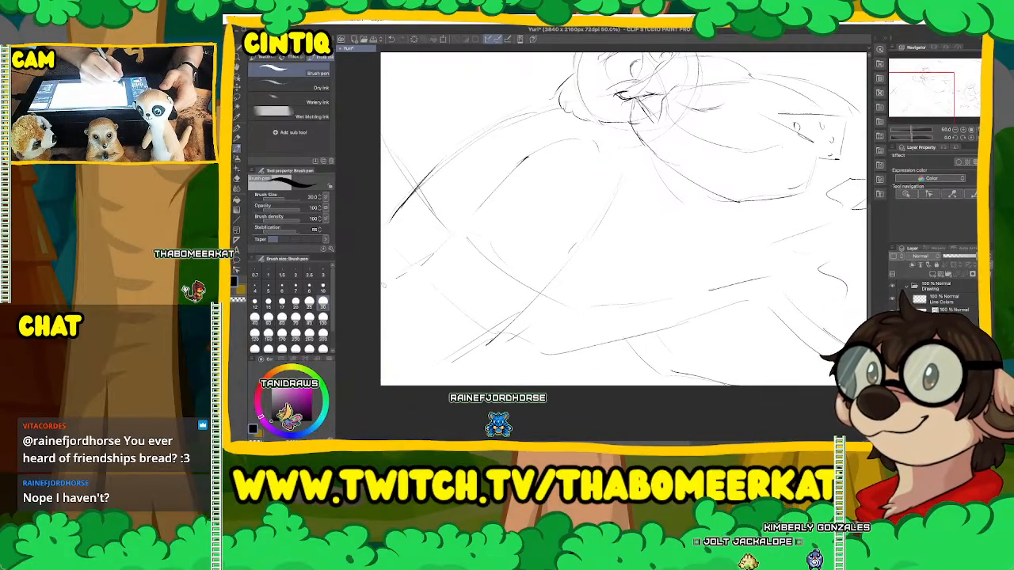
pyautogui.moveTo(501, 334); pyautogui.dragTo(394, 373)
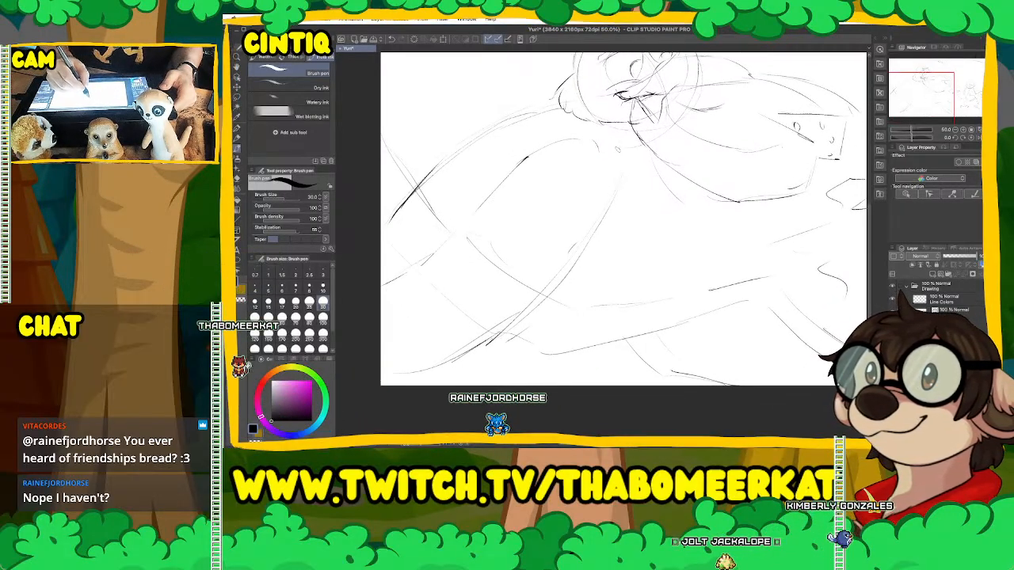
# Sketch a bent, folded form at the lower end of the large figure's torso and firm up the long lines extending from it.
pyautogui.moveTo(546, 293); pyautogui.dragTo(533, 320)
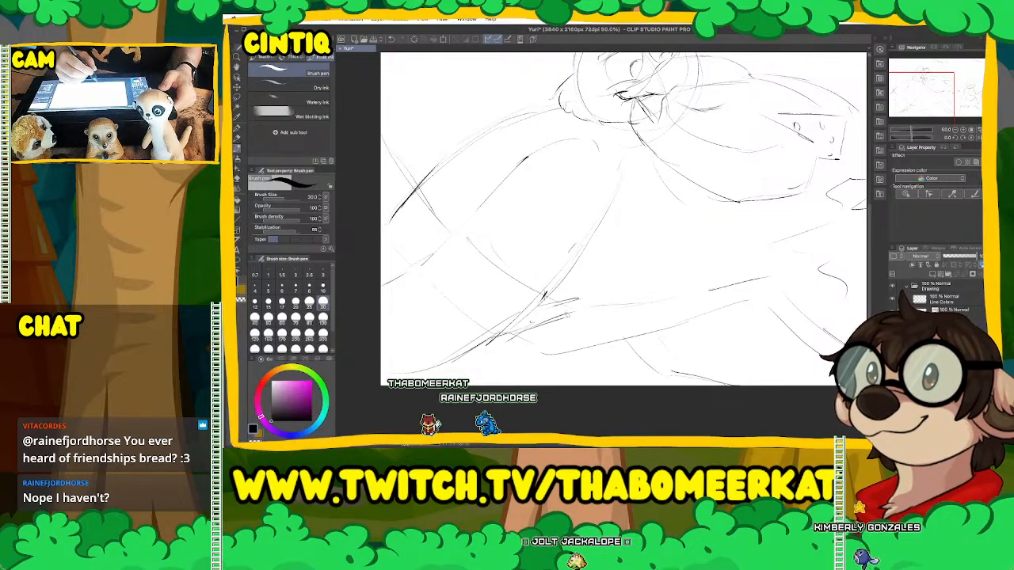
pyautogui.moveTo(559, 321); pyautogui.dragTo(553, 345)
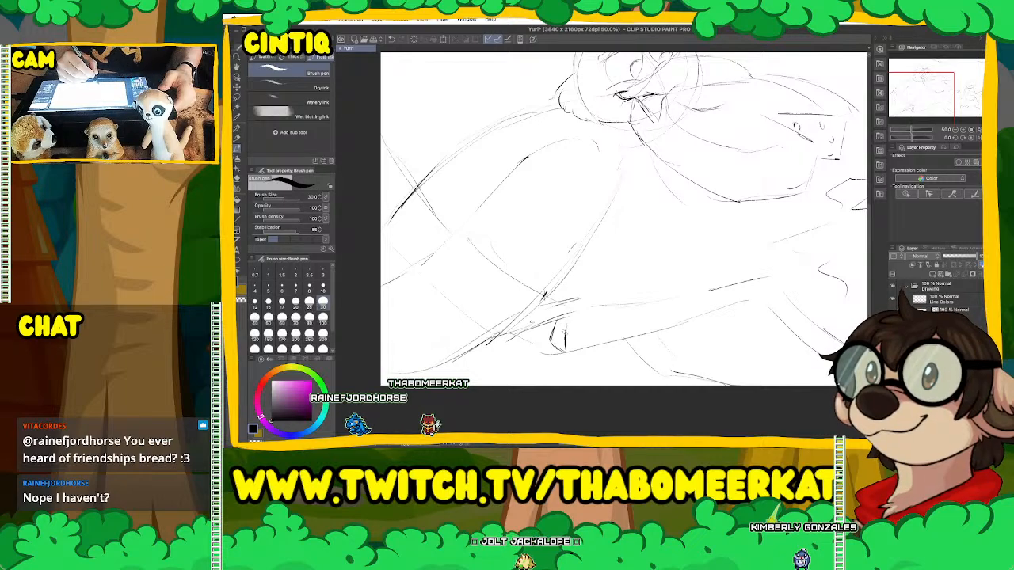
pyautogui.moveTo(564, 322); pyautogui.dragTo(616, 305)
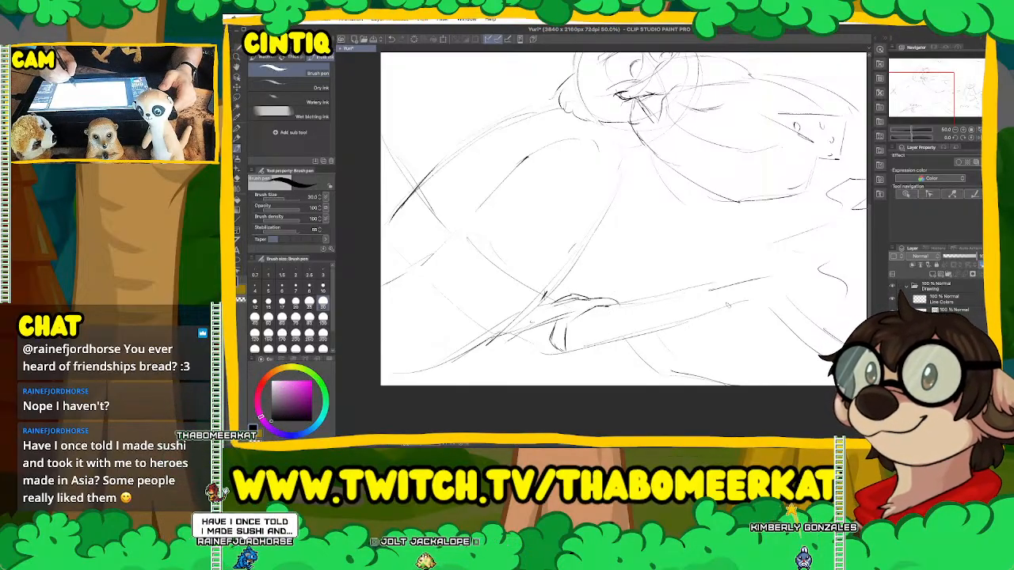
pyautogui.moveTo(719, 308); pyautogui.dragTo(756, 299)
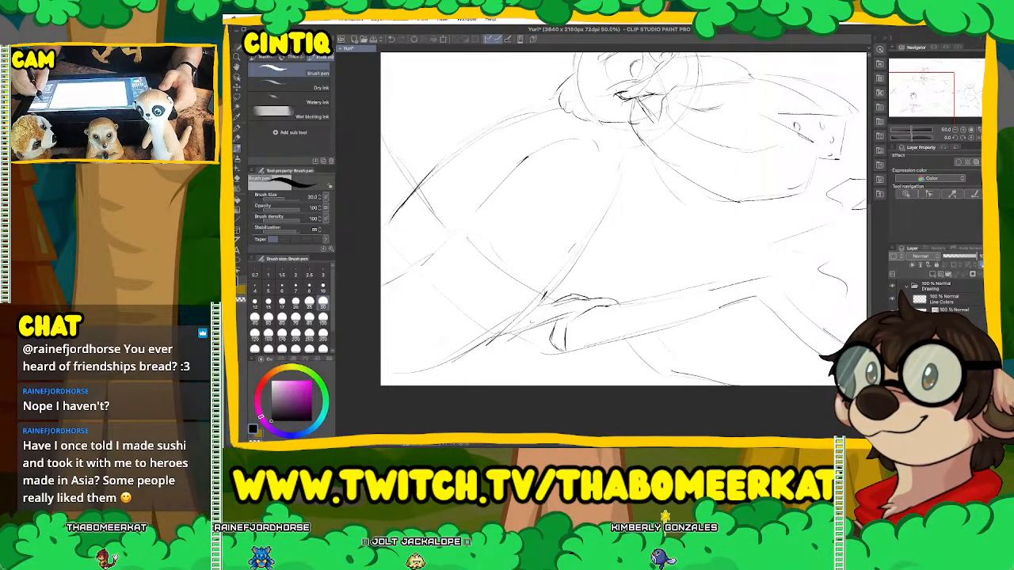
# Sketch a large rounded outline with short strokes beneath it at the canvas's left edge, behind the large figure's shoulder.
pyautogui.moveTo(697, 276); pyautogui.dragTo(757, 356)
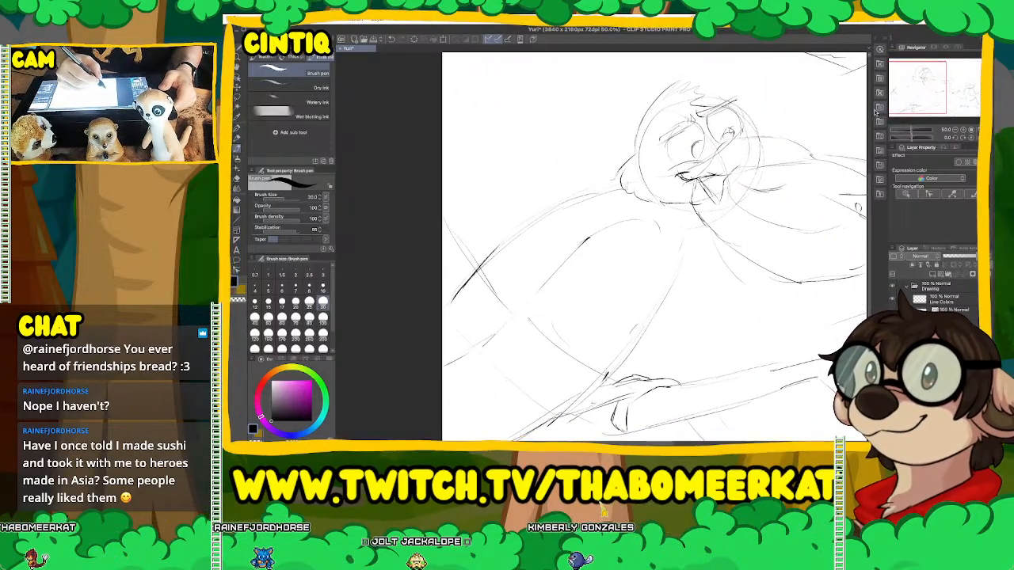
pyautogui.moveTo(445, 156); pyautogui.dragTo(489, 200)
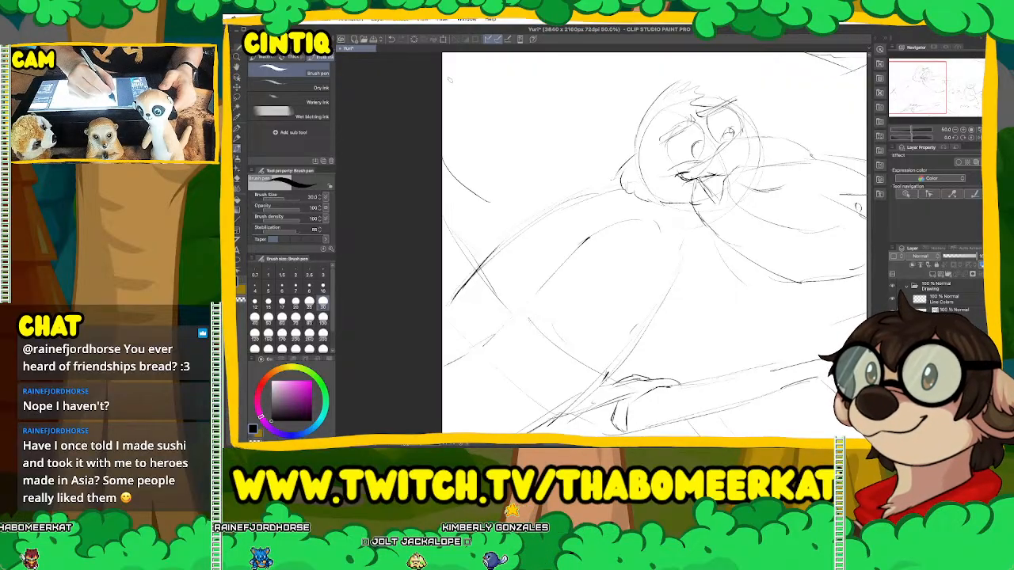
pyautogui.moveTo(449, 80)
pyautogui.mouseDown()
pyautogui.moveTo(491, 108)
pyautogui.moveTo(513, 149)
pyautogui.mouseUp()
pyautogui.moveTo(510, 188); pyautogui.dragTo(506, 194)
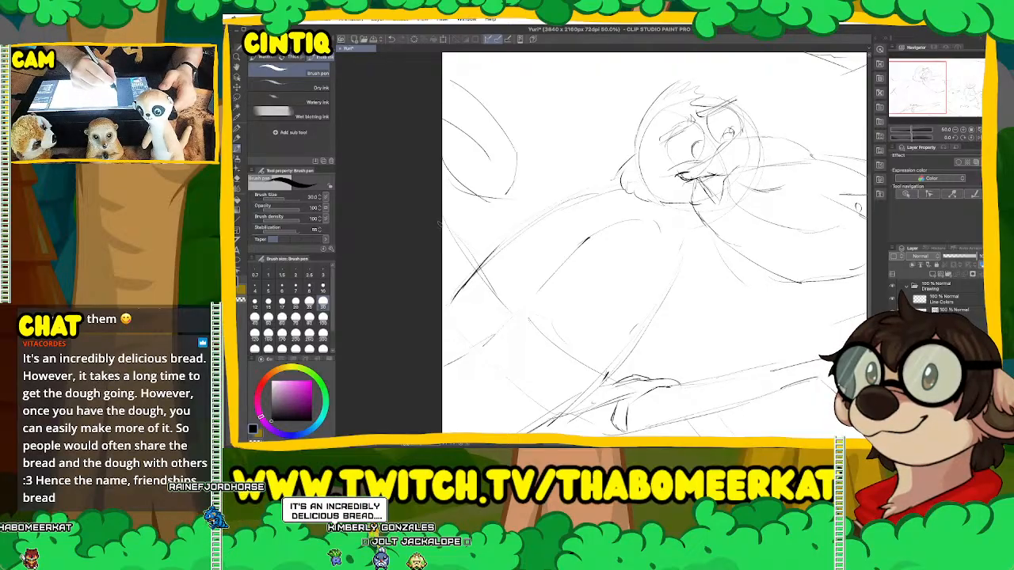
pyautogui.moveTo(442, 226); pyautogui.dragTo(508, 226)
pyautogui.moveTo(467, 197); pyautogui.dragTo(480, 227)
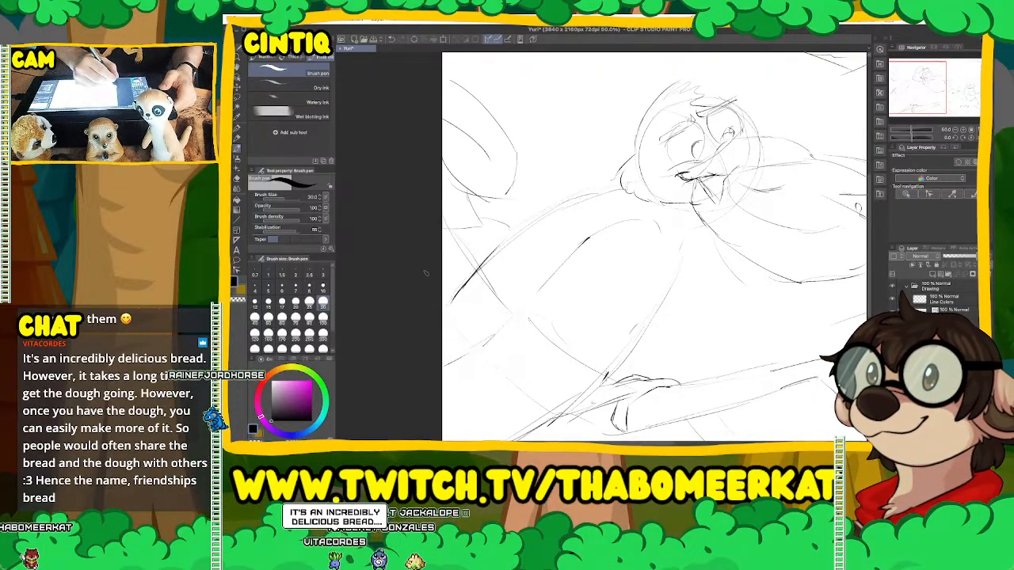
# Add small loose detail strokes in the open area beside the large figure's torso and along the ground near the canvas's lower edge.
pyautogui.moveTo(426, 273); pyautogui.dragTo(366, 160)
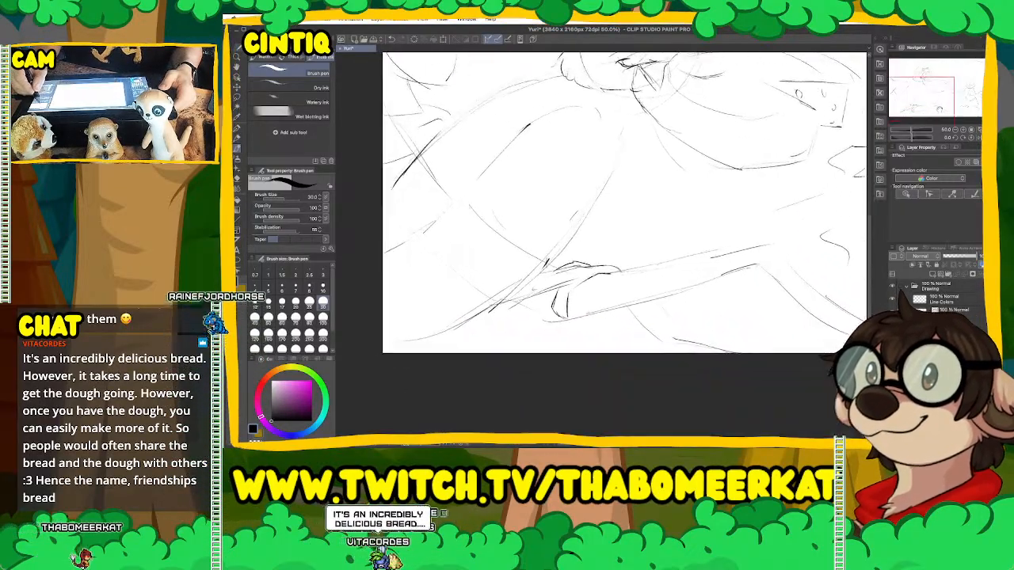
pyautogui.moveTo(922, 116); pyautogui.dragTo(931, 123)
pyautogui.moveTo(539, 170); pyautogui.dragTo(544, 194)
pyautogui.moveTo(655, 266); pyautogui.dragTo(669, 282)
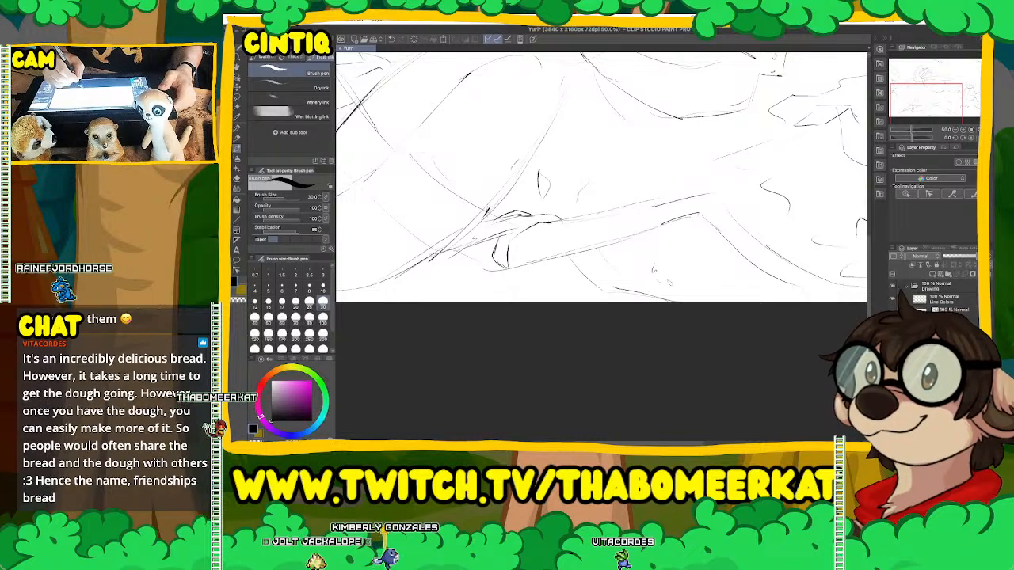
pyautogui.moveTo(485, 294); pyautogui.dragTo(490, 301)
pyautogui.moveTo(657, 279); pyautogui.dragTo(681, 281)
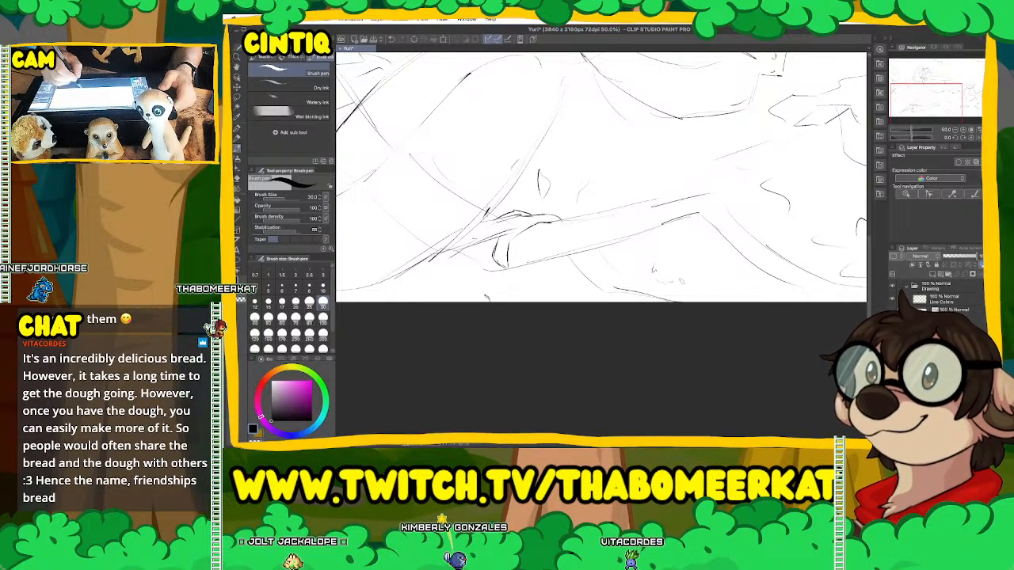
# Add short curved strokes and small marks to the jagged background lines along the canvas's upper edge.
pyautogui.moveTo(929, 106)
pyautogui.mouseDown()
pyautogui.moveTo(957, 99)
pyautogui.moveTo(962, 77)
pyautogui.mouseUp()
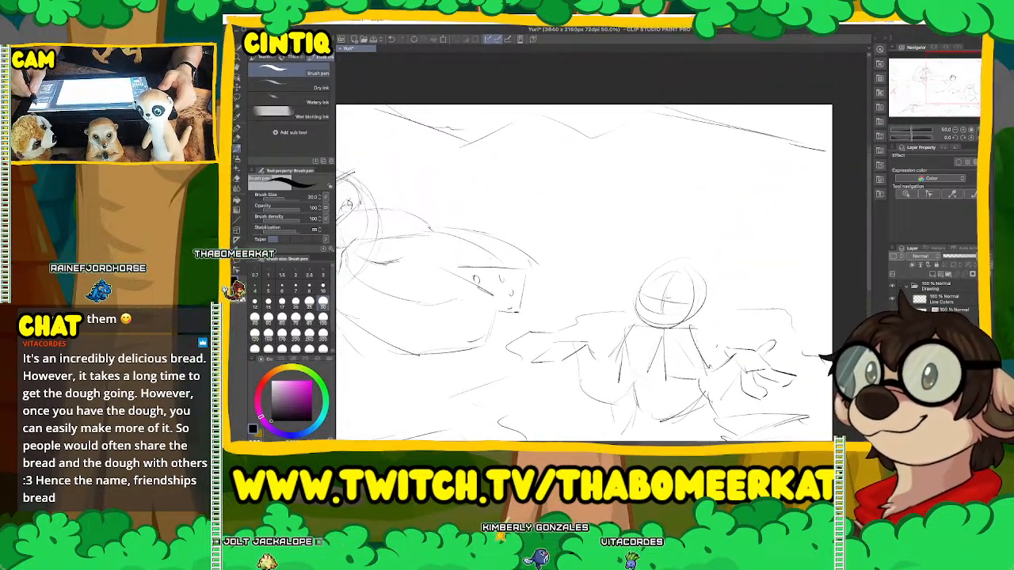
pyautogui.moveTo(402, 109)
pyautogui.mouseDown()
pyautogui.moveTo(426, 157)
pyautogui.moveTo(433, 151)
pyautogui.mouseUp()
pyautogui.moveTo(505, 134); pyautogui.dragTo(509, 140)
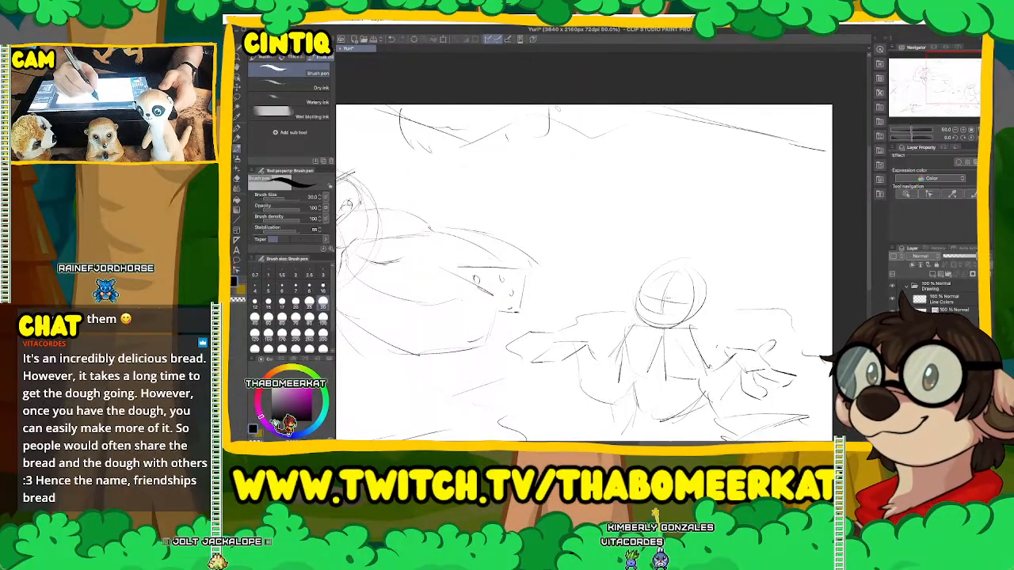
pyautogui.moveTo(666, 115); pyautogui.dragTo(670, 120)
# Draw the small figure's dot eyes, brows and mouth, two large pointed ears, cheek tufts and a tuft of hair.
pyautogui.moveTo(929, 100); pyautogui.dragTo(927, 114)
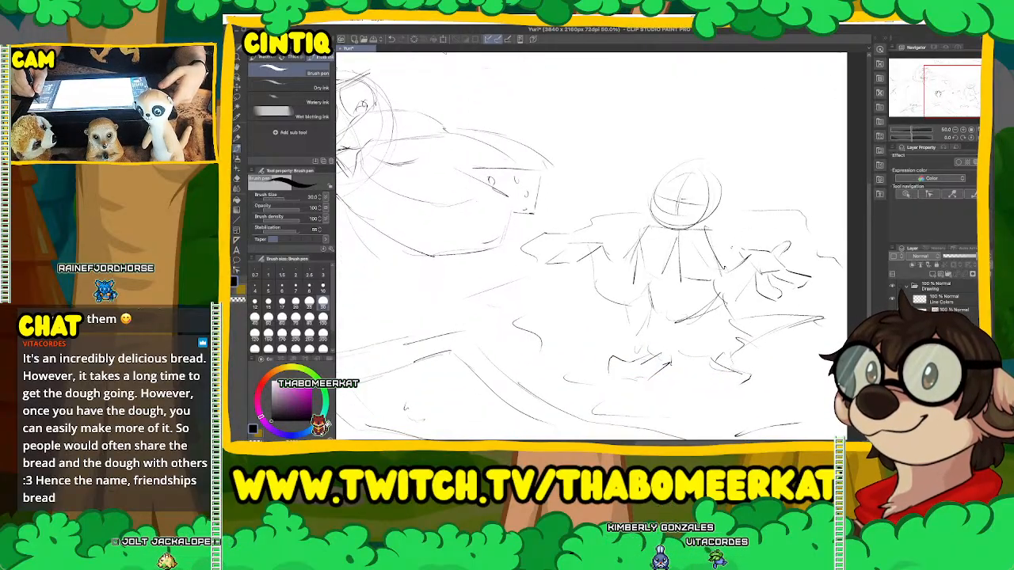
pyautogui.press('super+plus')
pyautogui.moveTo(939, 93); pyautogui.dragTo(949, 93)
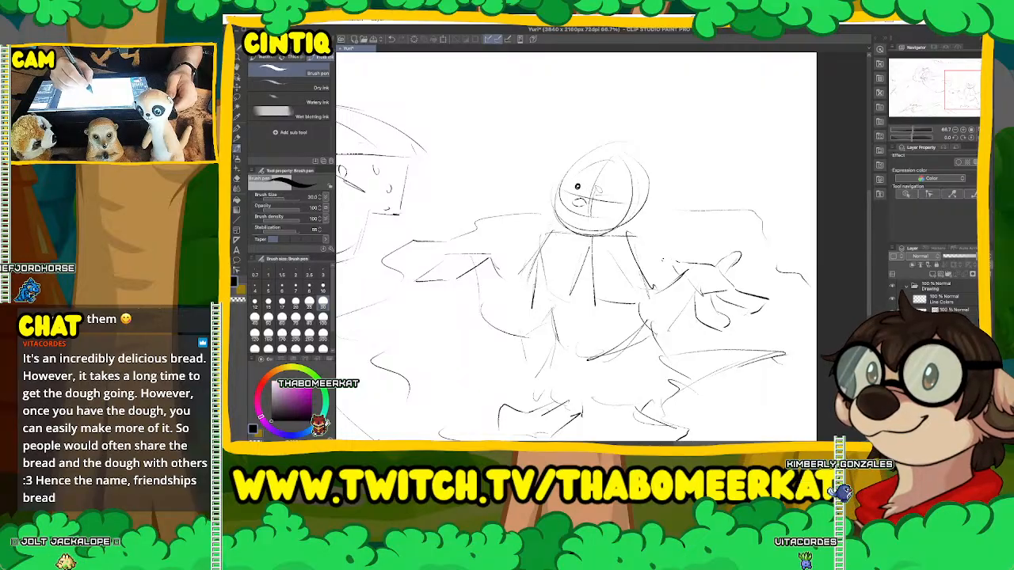
pyautogui.click(602, 191)
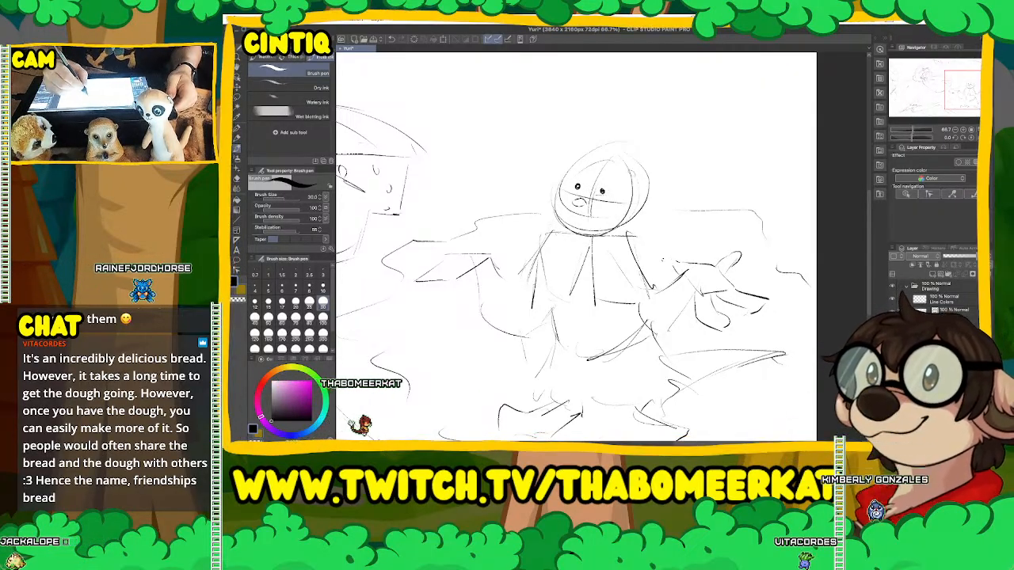
pyautogui.moveTo(628, 176)
pyautogui.mouseDown()
pyautogui.moveTo(633, 161)
pyautogui.moveTo(694, 140)
pyautogui.mouseUp()
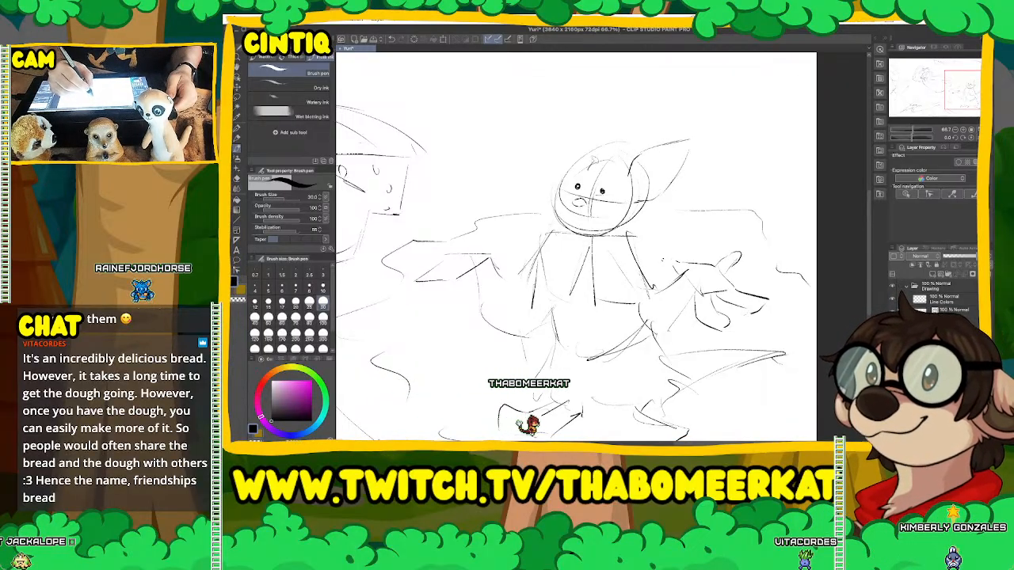
pyautogui.moveTo(561, 128); pyautogui.dragTo(546, 171)
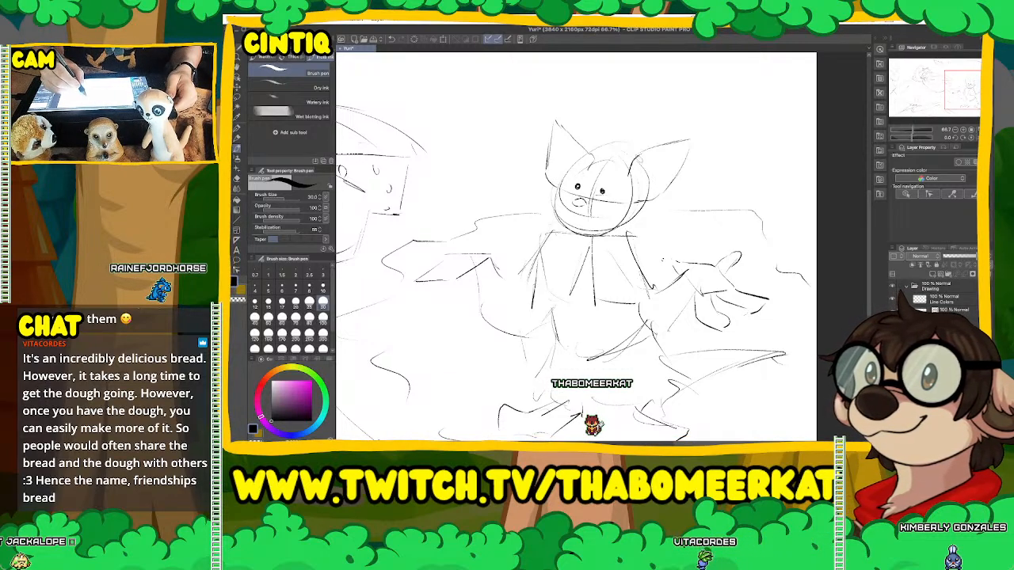
pyautogui.moveTo(642, 153)
pyautogui.mouseDown()
pyautogui.moveTo(636, 191)
pyautogui.moveTo(671, 187)
pyautogui.mouseUp()
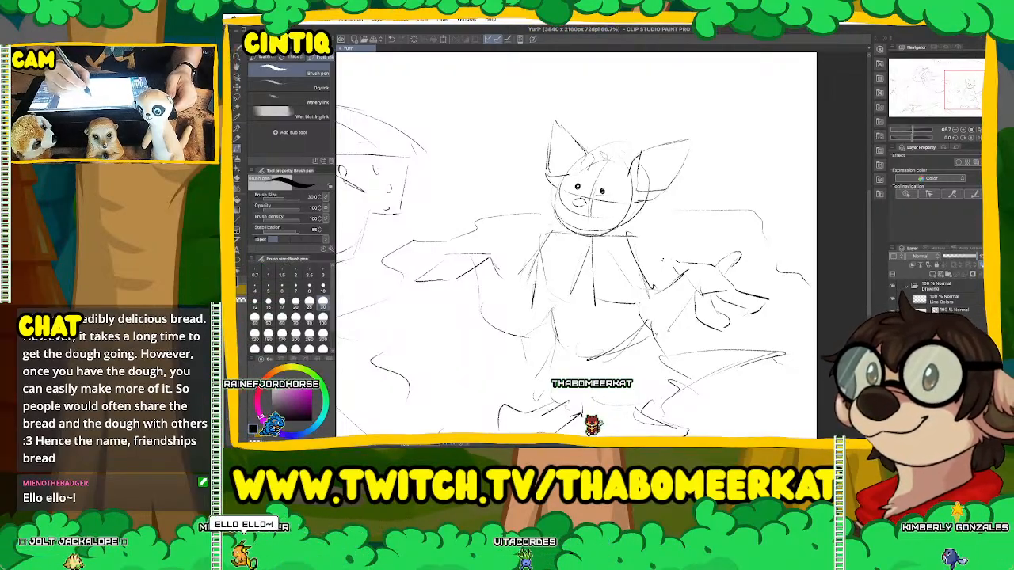
pyautogui.moveTo(613, 137); pyautogui.dragTo(620, 146)
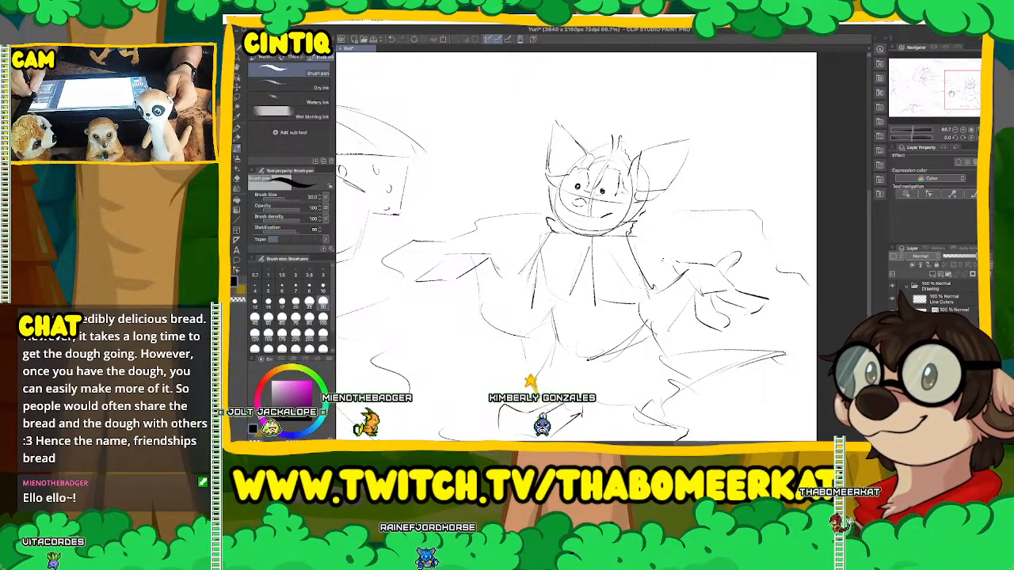
# Refine the small figure's outspread arms with defined sleeve edges, and draw open hands with thumbs and separate fingers.
pyautogui.scroll(-3, 576, 245)
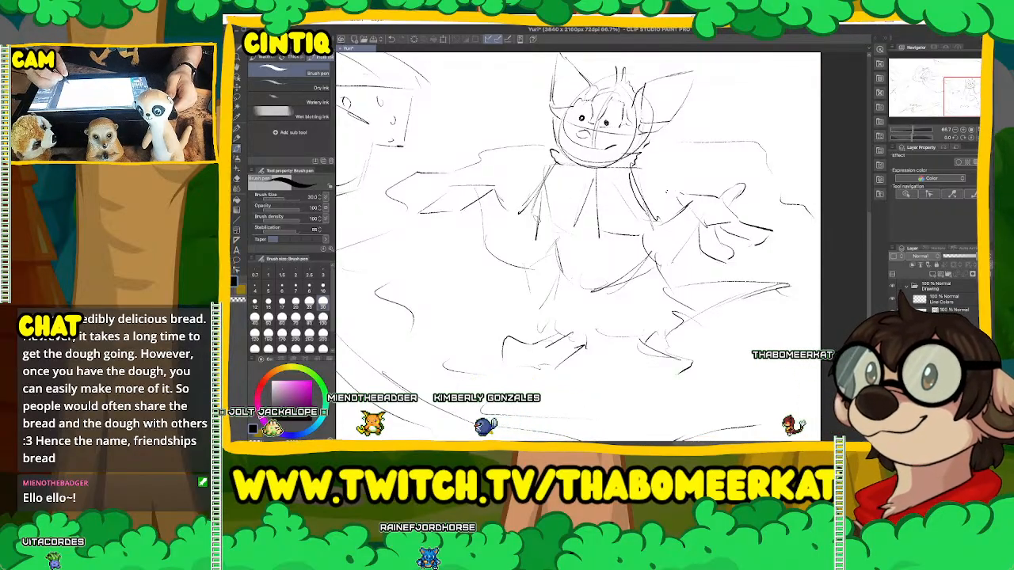
pyautogui.moveTo(657, 221); pyautogui.dragTo(688, 206)
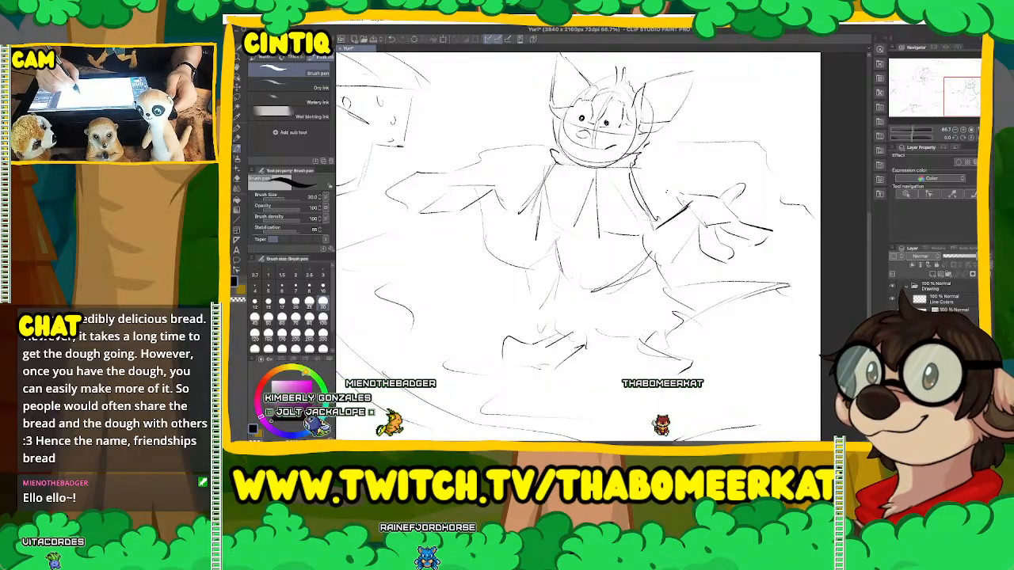
pyautogui.moveTo(723, 201)
pyautogui.mouseDown()
pyautogui.moveTo(743, 182)
pyautogui.moveTo(725, 205)
pyautogui.mouseUp()
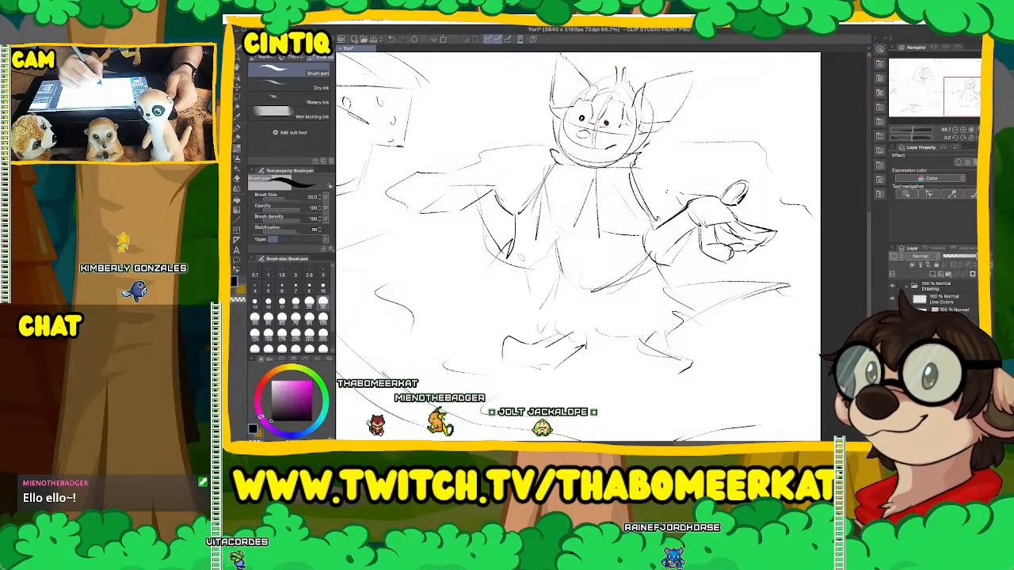
pyautogui.moveTo(944, 97); pyautogui.dragTo(936, 95)
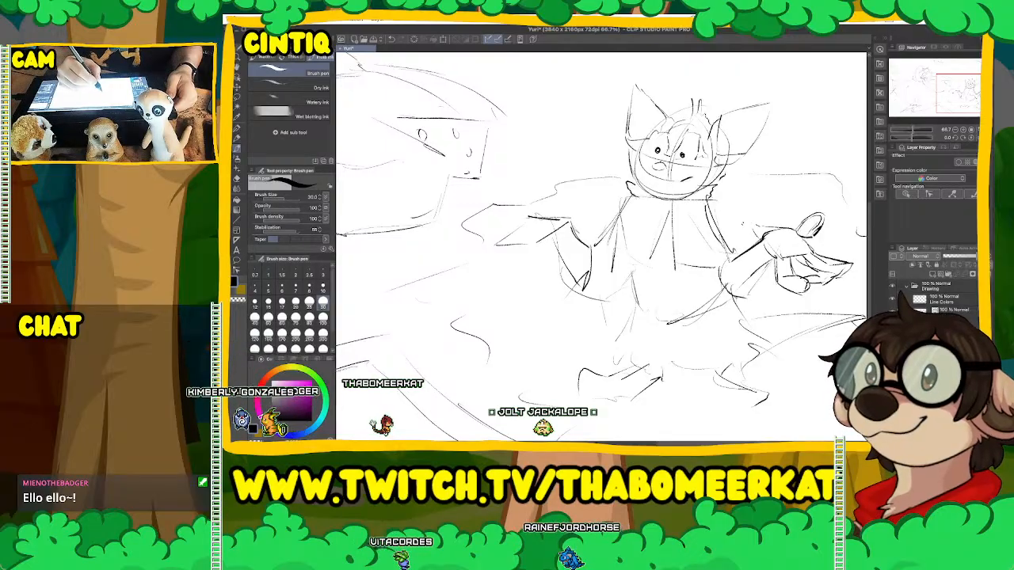
pyautogui.moveTo(523, 197); pyautogui.dragTo(531, 218)
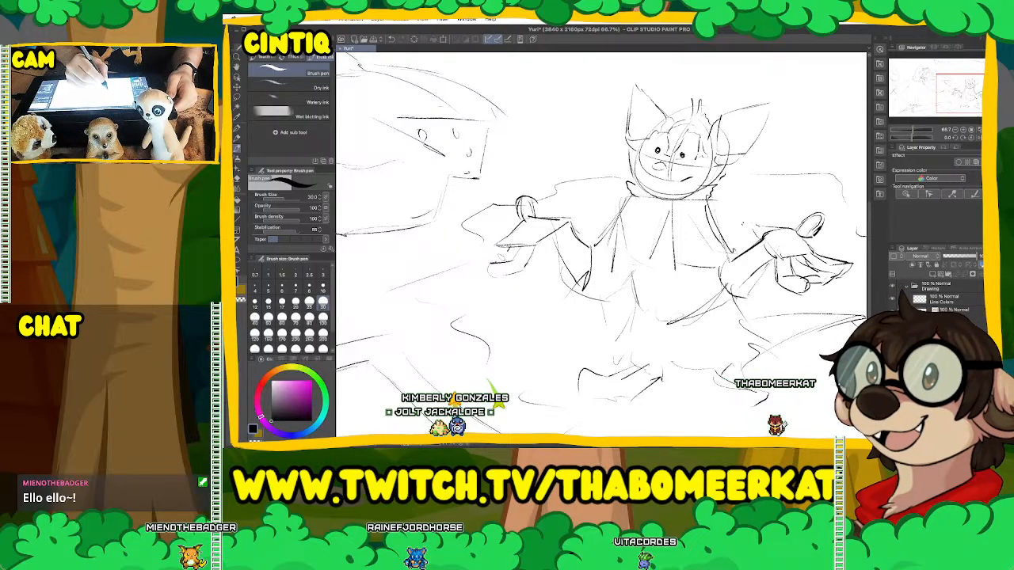
pyautogui.moveTo(515, 255); pyautogui.dragTo(484, 258)
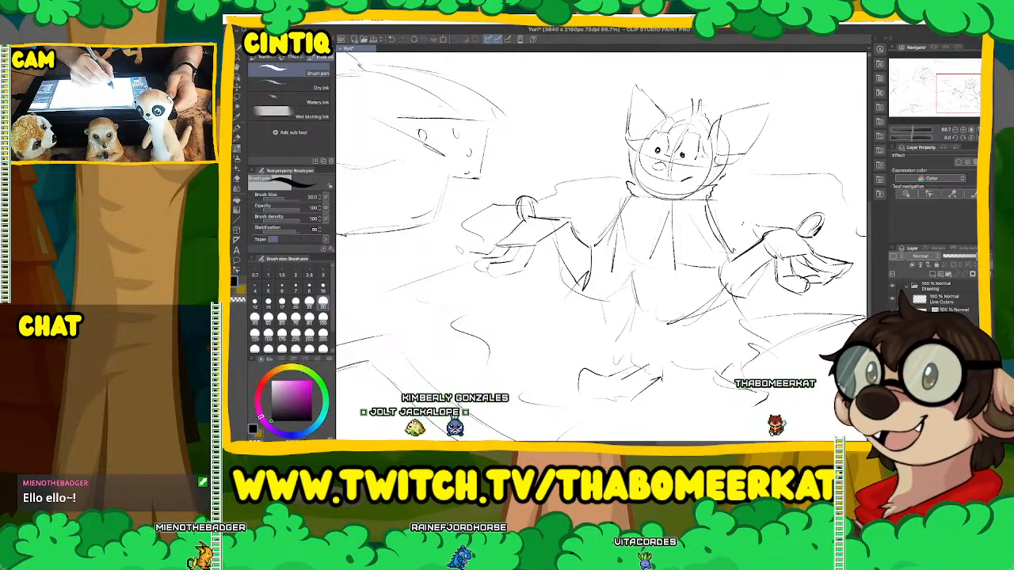
pyautogui.moveTo(460, 250); pyautogui.dragTo(756, 265)
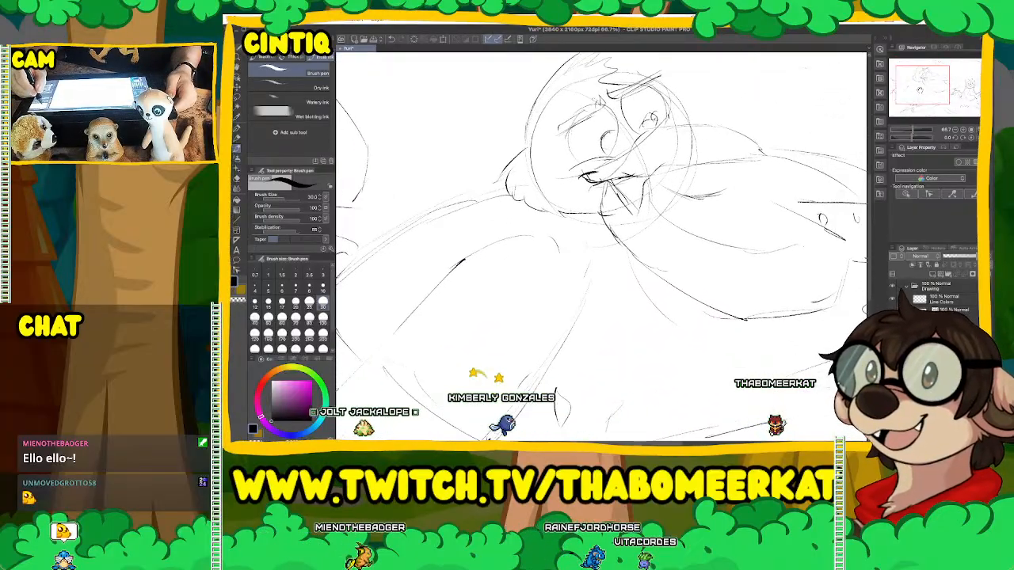
# Draw a belt with a square buckle around the small figure's waist, adding a pouch and a long item hanging at the hips.
pyautogui.moveTo(919, 90); pyautogui.dragTo(939, 107)
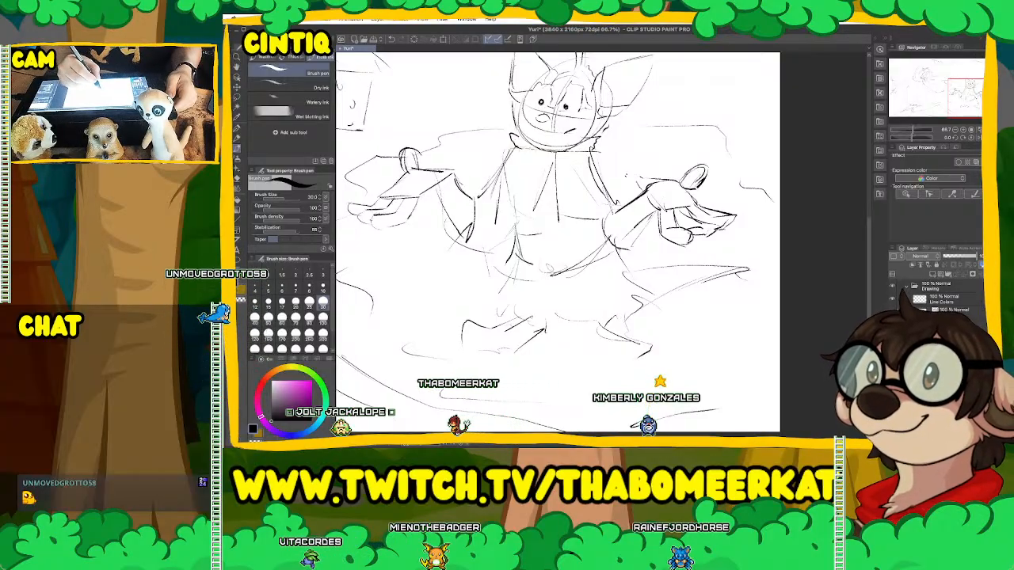
pyautogui.moveTo(542, 263)
pyautogui.mouseDown()
pyautogui.moveTo(543, 279)
pyautogui.moveTo(570, 261)
pyautogui.moveTo(570, 279)
pyautogui.mouseUp()
pyautogui.moveTo(542, 279)
pyautogui.mouseDown()
pyautogui.moveTo(571, 278)
pyautogui.moveTo(564, 271)
pyautogui.mouseUp()
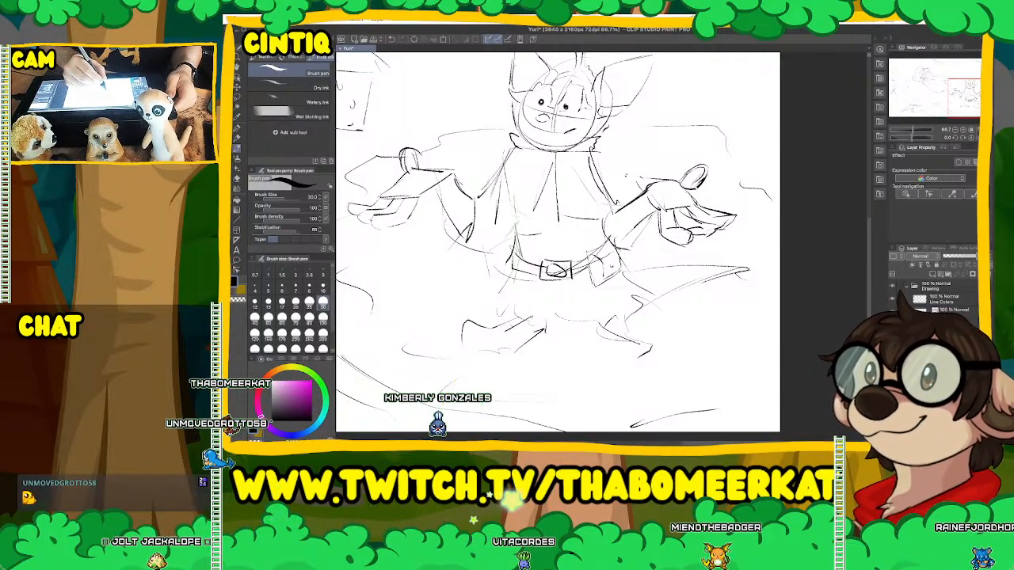
pyautogui.moveTo(515, 255)
pyautogui.mouseDown()
pyautogui.moveTo(499, 266)
pyautogui.moveTo(524, 270)
pyautogui.mouseUp()
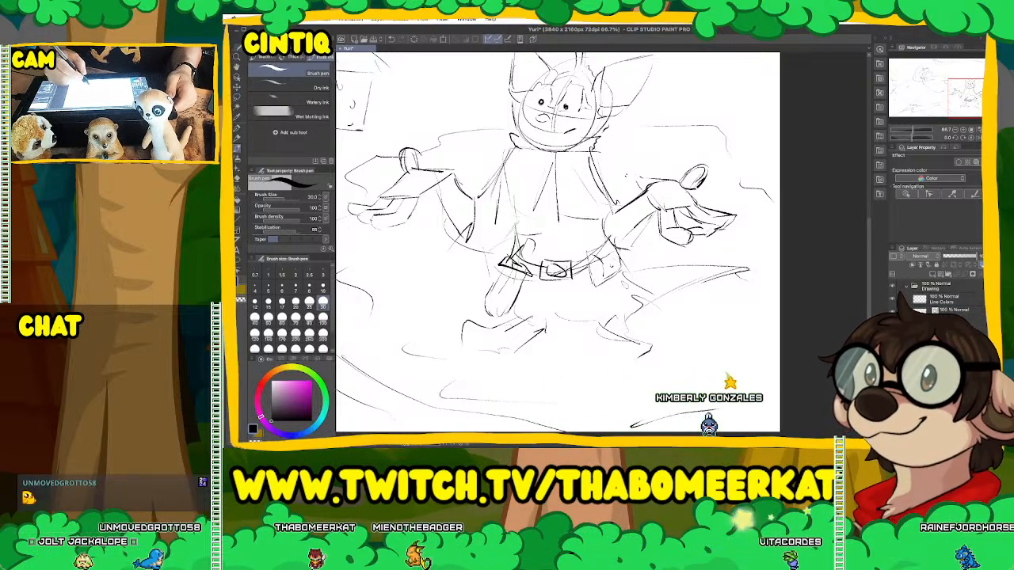
# Sketch the small figure's bent legs spreading from below the belt, with trouser edges and large feet with rounded toes.
pyautogui.click(914, 87)
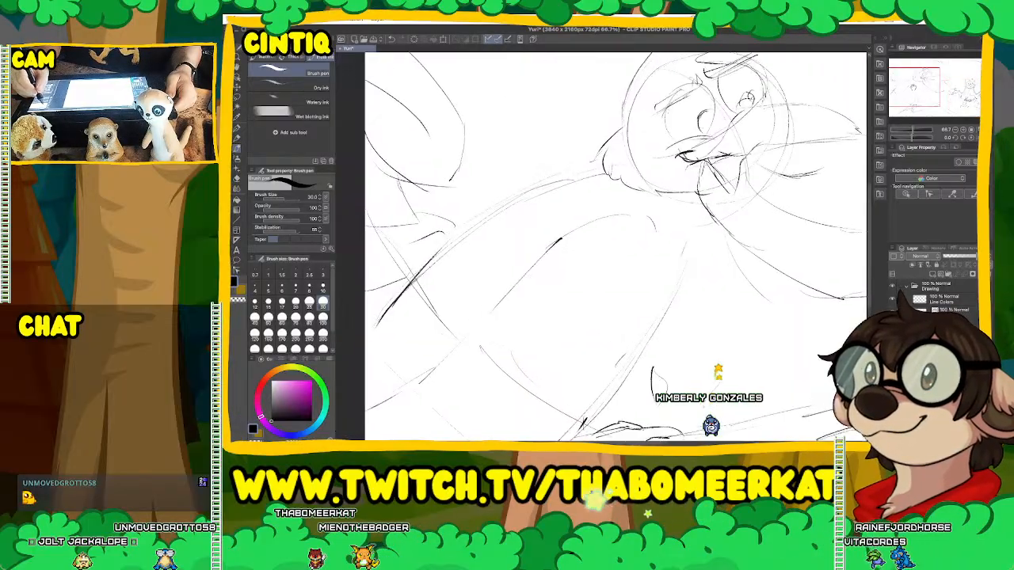
pyautogui.moveTo(913, 87)
pyautogui.mouseDown()
pyautogui.moveTo(979, 98)
pyautogui.moveTo(970, 98)
pyautogui.mouseUp()
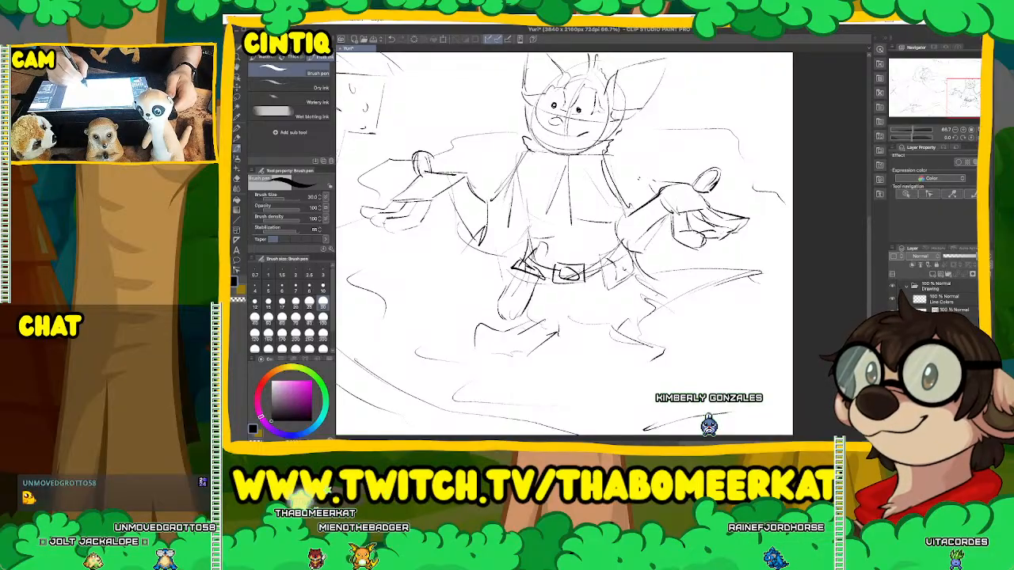
pyautogui.moveTo(652, 299); pyautogui.dragTo(643, 323)
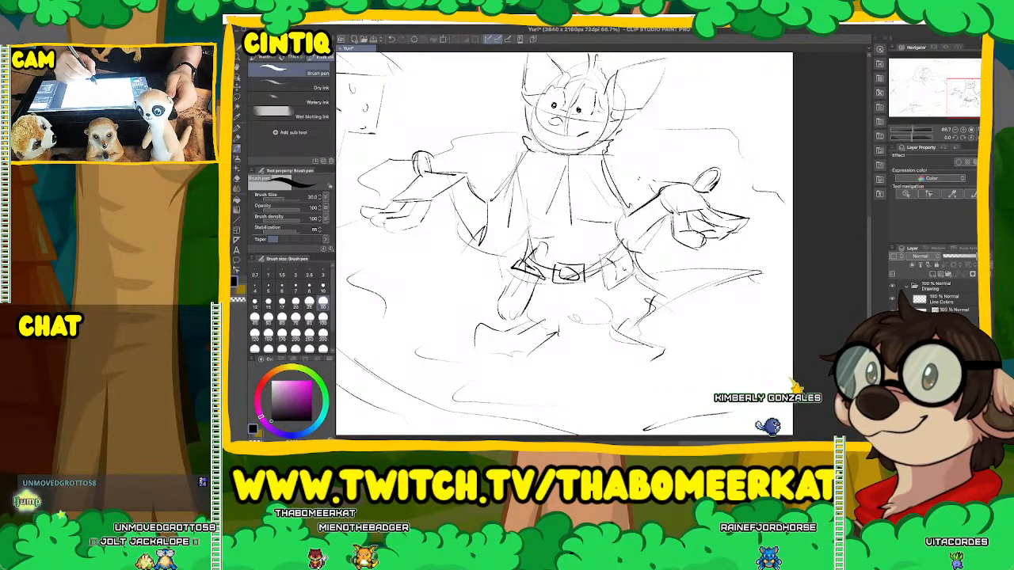
pyautogui.moveTo(577, 318); pyautogui.dragTo(618, 317)
pyautogui.moveTo(568, 291)
pyautogui.mouseDown()
pyautogui.moveTo(572, 312)
pyautogui.moveTo(606, 315)
pyautogui.moveTo(662, 351)
pyautogui.mouseUp()
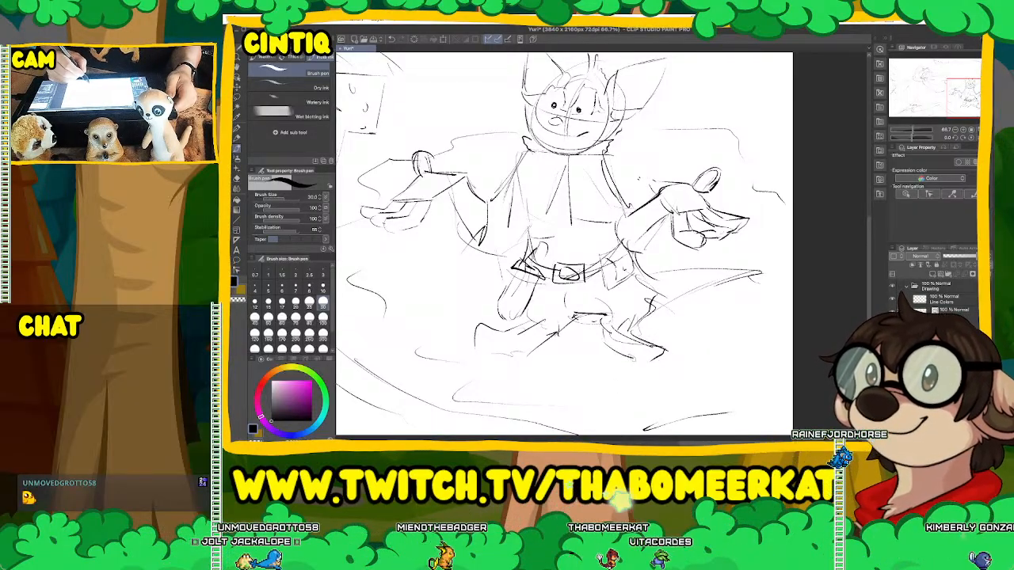
pyautogui.moveTo(603, 333); pyautogui.dragTo(655, 363)
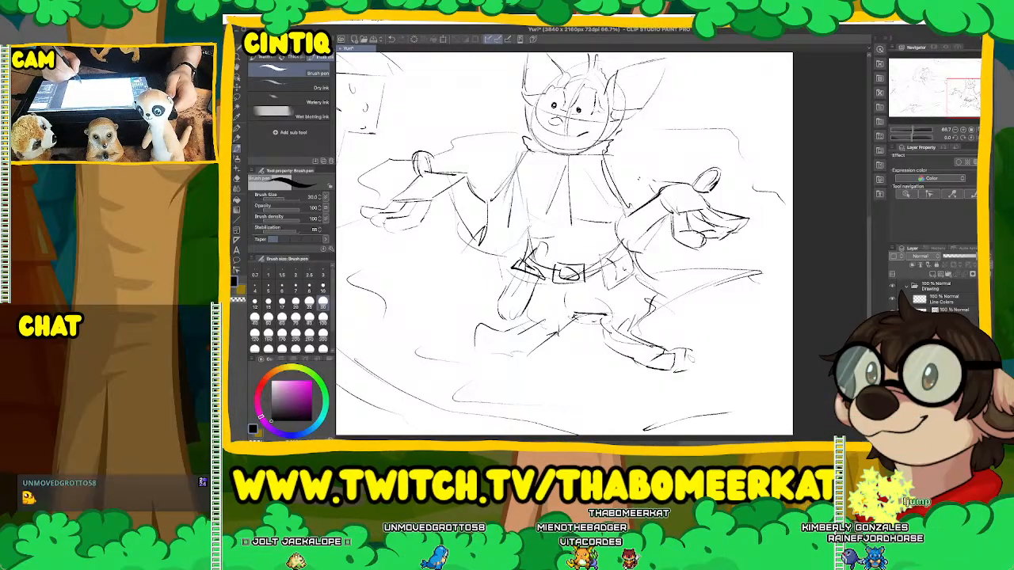
pyautogui.moveTo(688, 352); pyautogui.dragTo(675, 371)
pyautogui.moveTo(666, 353); pyautogui.dragTo(646, 365)
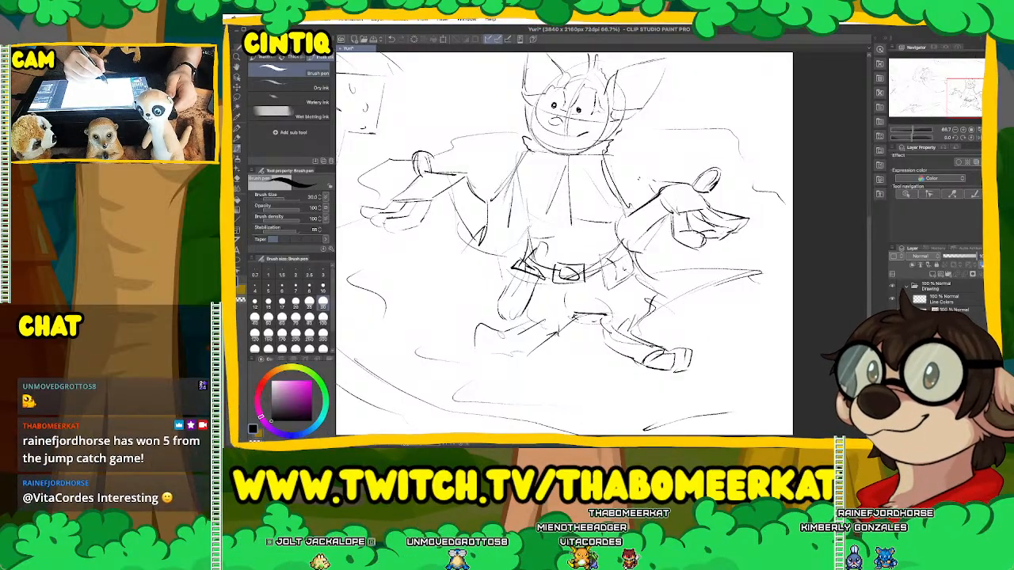
pyautogui.moveTo(478, 328); pyautogui.dragTo(521, 353)
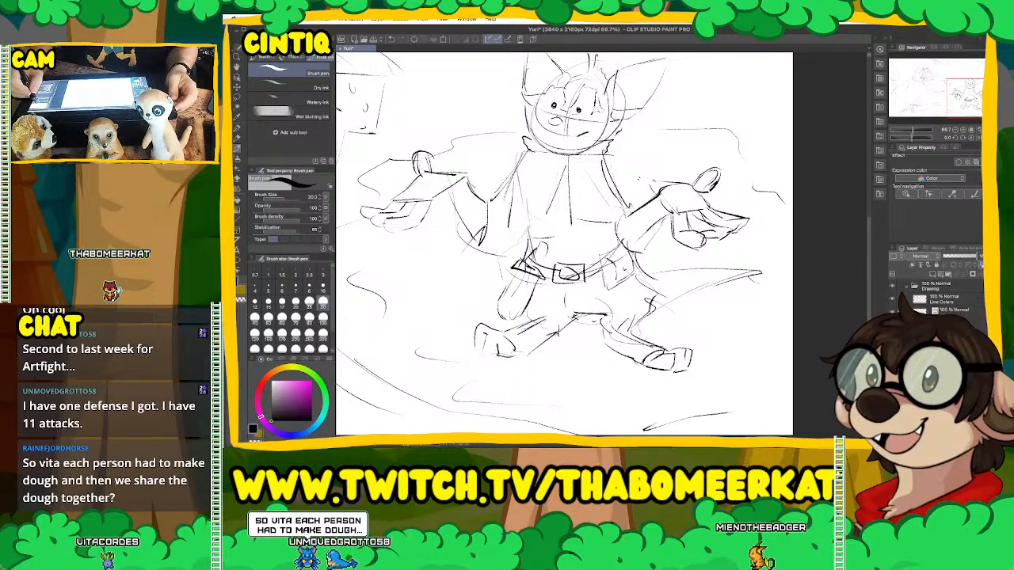
# Fade the rough sketch by lowering its layer opacity, and make the line art layer active.
pyautogui.moveTo(964, 94)
pyautogui.mouseDown()
pyautogui.moveTo(954, 78)
pyautogui.moveTo(961, 90)
pyautogui.mouseUp()
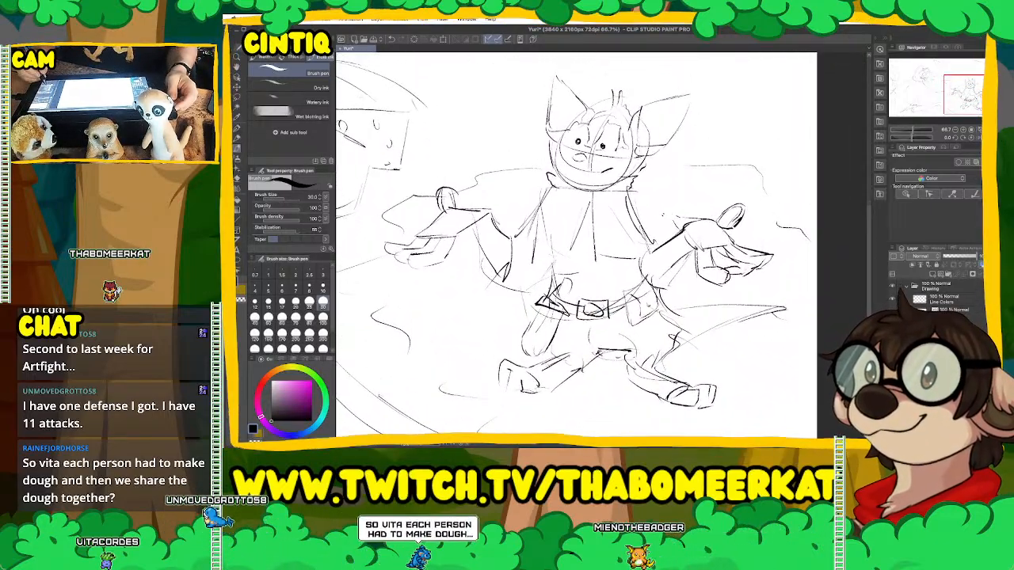
pyautogui.click(962, 258)
pyautogui.click(960, 259)
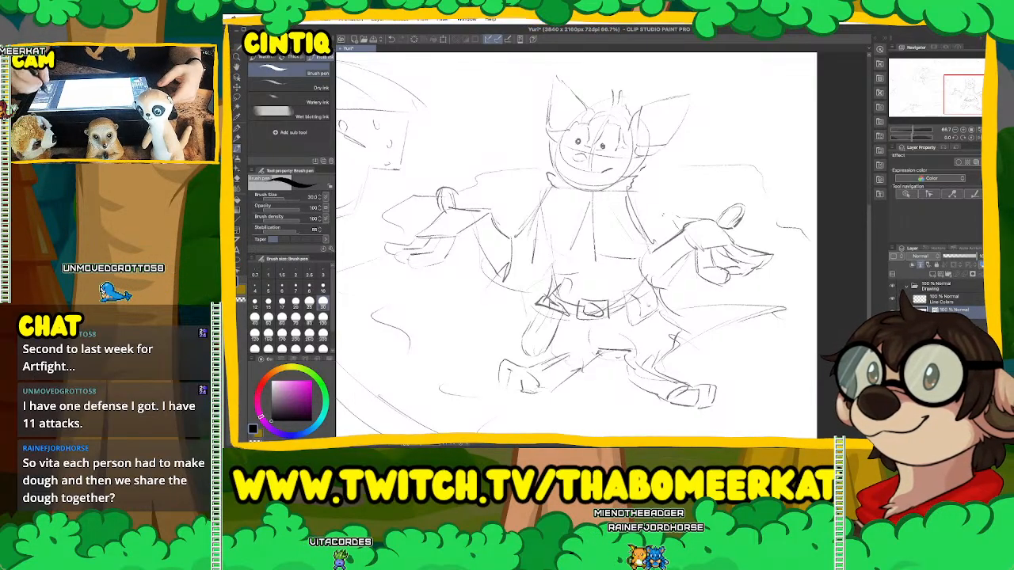
# Ink the small figure's two pointed ears with inner edges and fur at their base, plus the spiky hair tuft.
pyautogui.press('super+plus')
pyautogui.moveTo(603, 245)
pyautogui.mouseDown()
pyautogui.moveTo(629, 311)
pyautogui.moveTo(591, 294)
pyautogui.mouseUp()
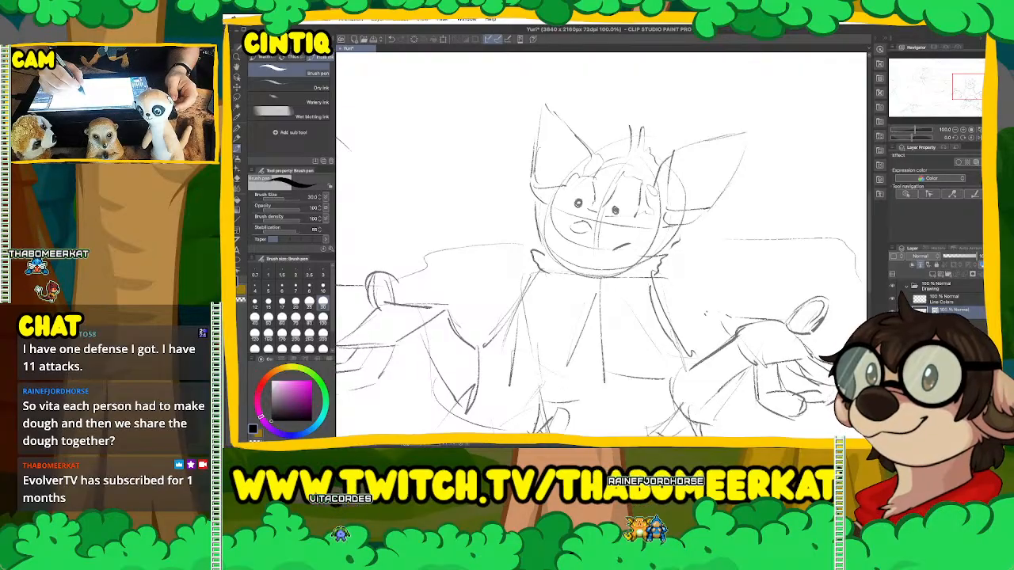
pyautogui.moveTo(656, 172)
pyautogui.mouseDown()
pyautogui.moveTo(699, 143)
pyautogui.moveTo(754, 134)
pyautogui.moveTo(695, 221)
pyautogui.moveTo(662, 227)
pyautogui.mouseUp()
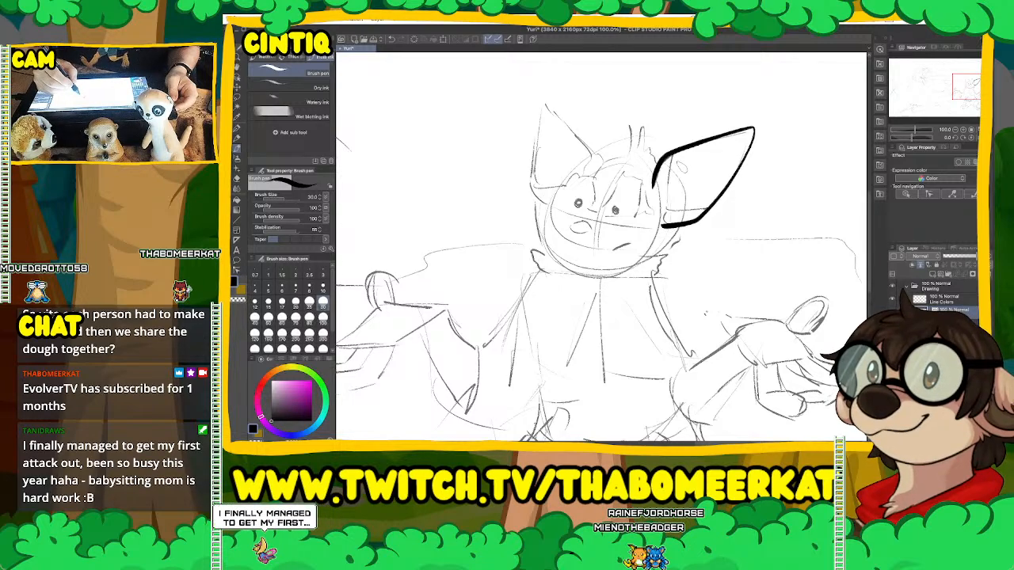
pyautogui.moveTo(676, 151); pyautogui.dragTo(664, 188)
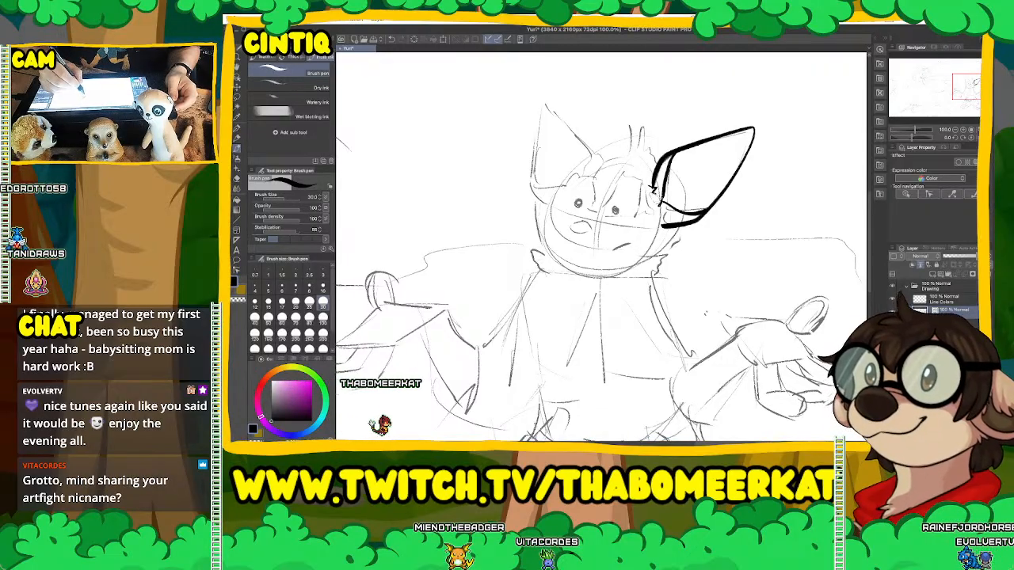
pyautogui.moveTo(657, 193); pyautogui.dragTo(655, 202)
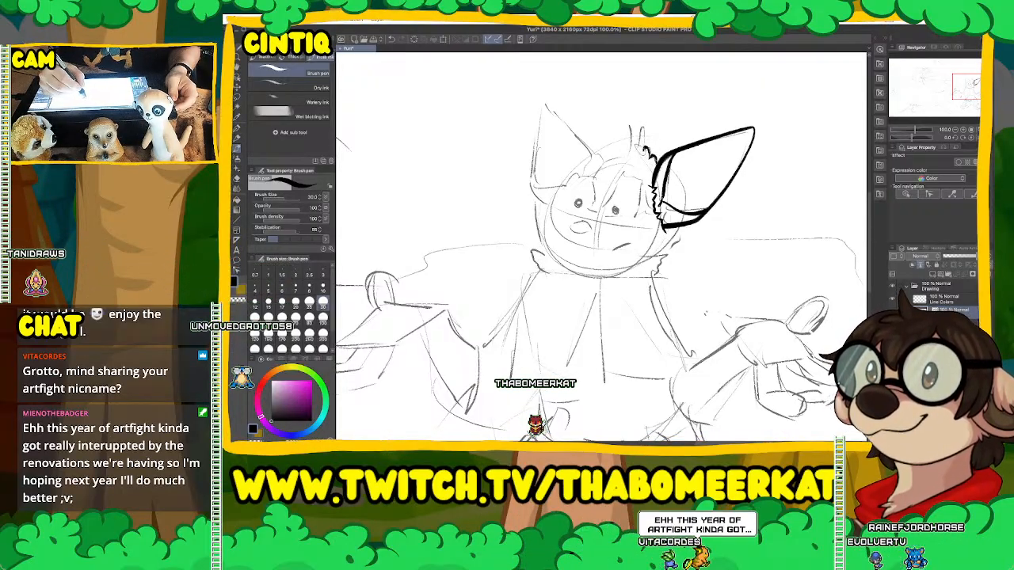
pyautogui.moveTo(643, 149); pyautogui.dragTo(633, 109)
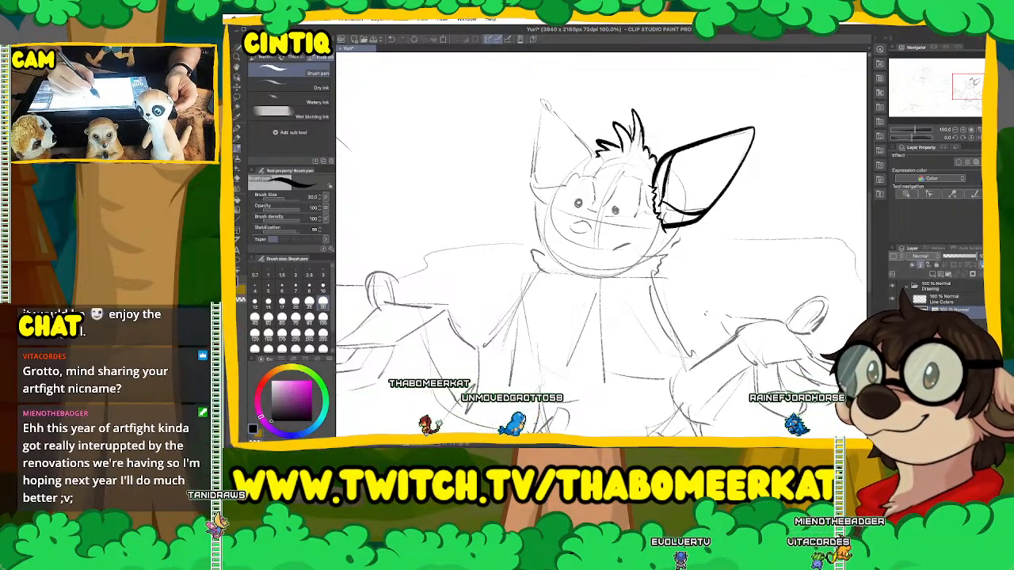
pyautogui.moveTo(542, 102)
pyautogui.mouseDown()
pyautogui.moveTo(593, 154)
pyautogui.moveTo(590, 165)
pyautogui.mouseUp()
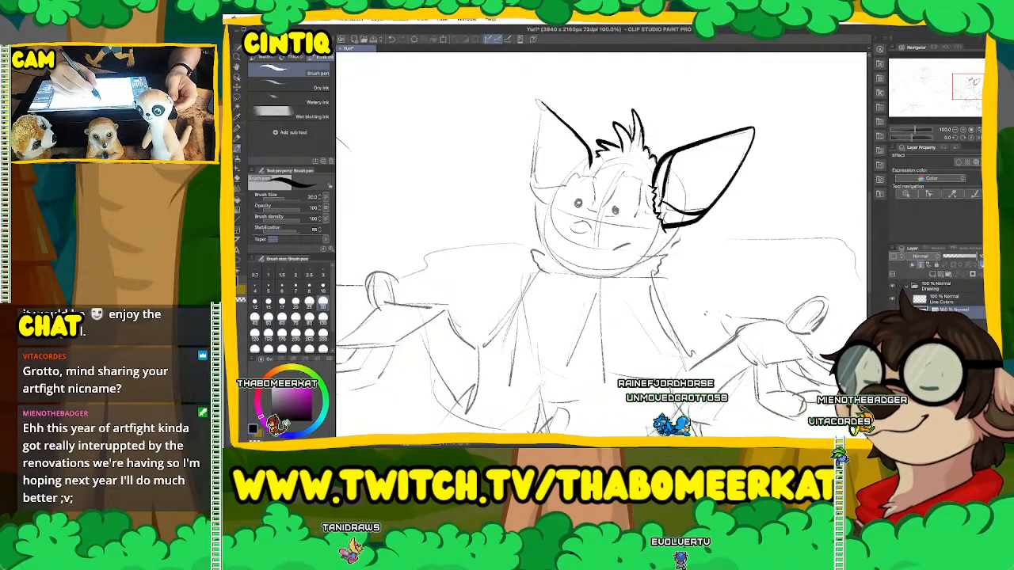
pyautogui.moveTo(538, 115); pyautogui.dragTo(538, 195)
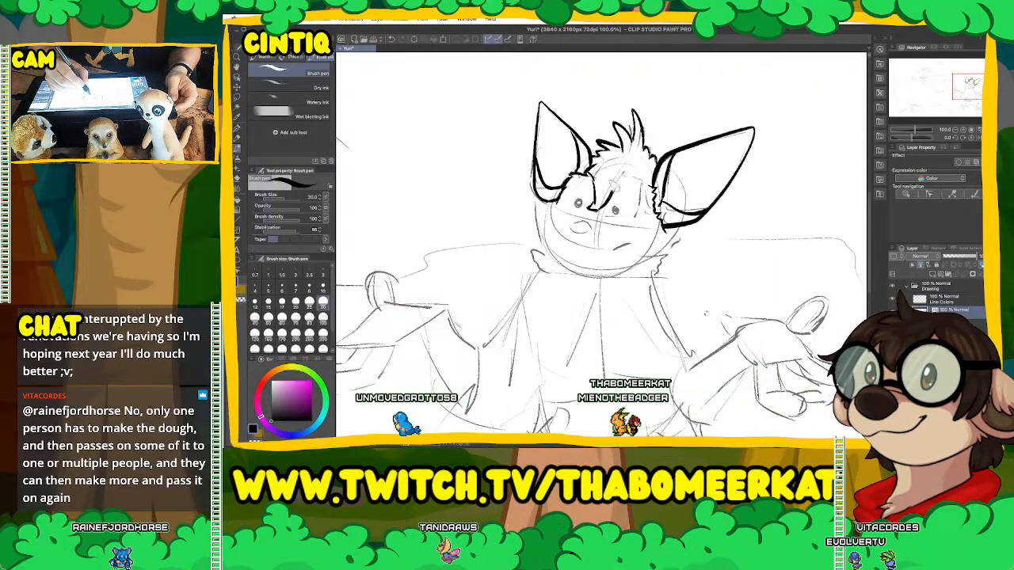
# Ink the small figure's face with brow lines, jagged cheek fur, solid black eyes, an oval nose and a short slanted mouth.
pyautogui.moveTo(622, 183); pyautogui.dragTo(638, 182)
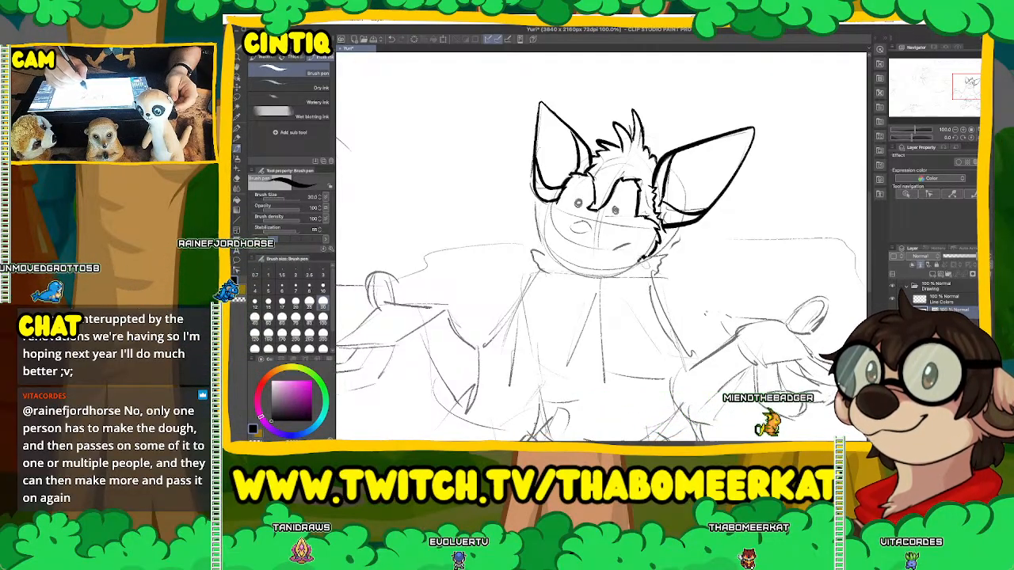
pyautogui.moveTo(654, 254); pyautogui.dragTo(640, 264)
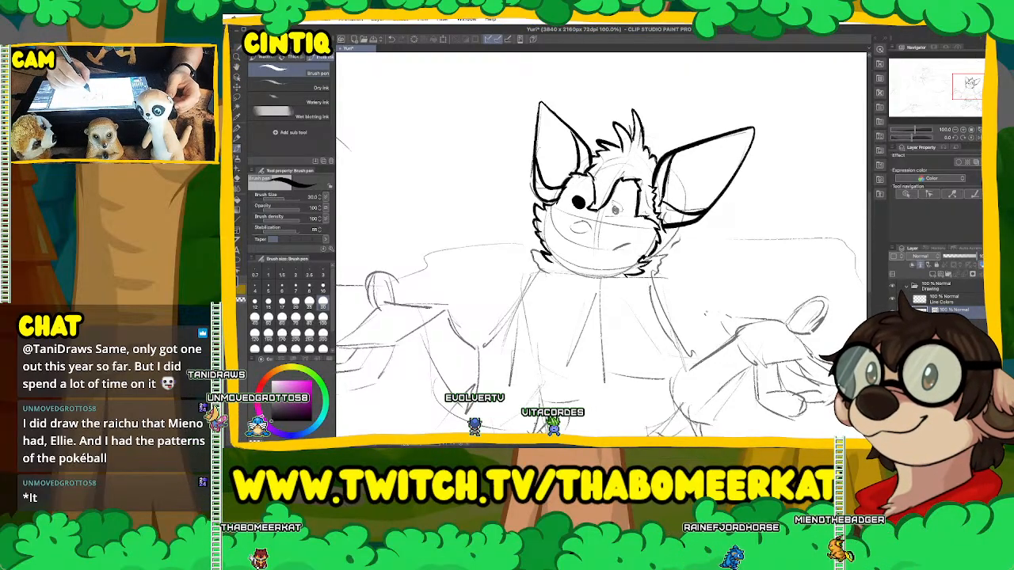
pyautogui.moveTo(614, 209); pyautogui.dragTo(616, 207)
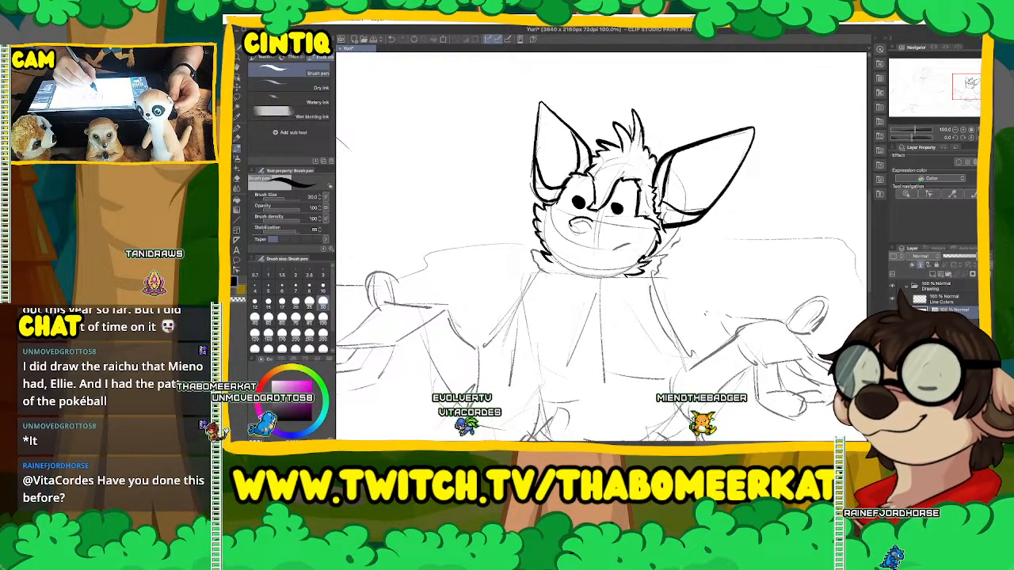
pyautogui.moveTo(571, 223); pyautogui.dragTo(590, 223)
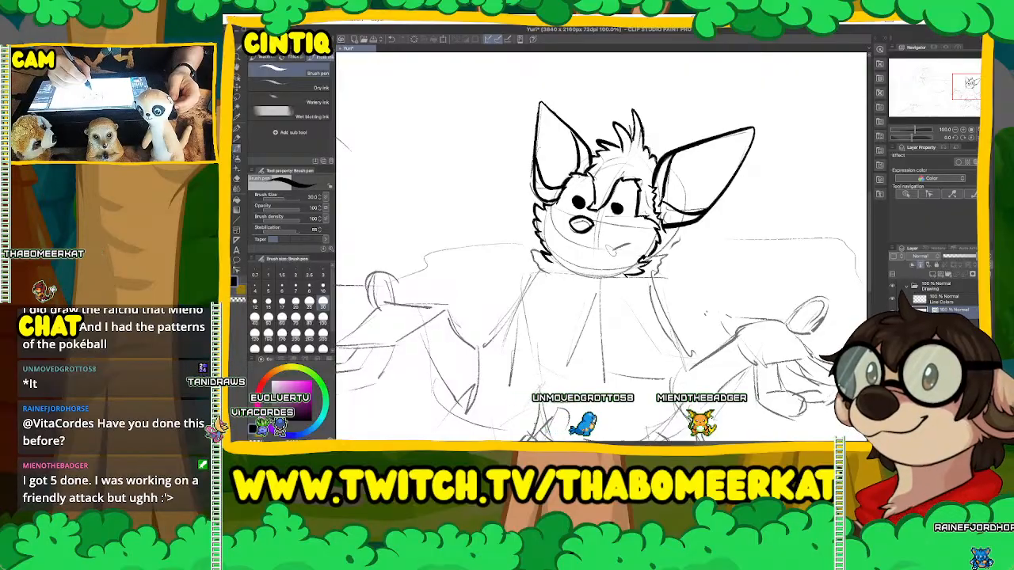
pyautogui.moveTo(622, 244); pyautogui.dragTo(634, 246)
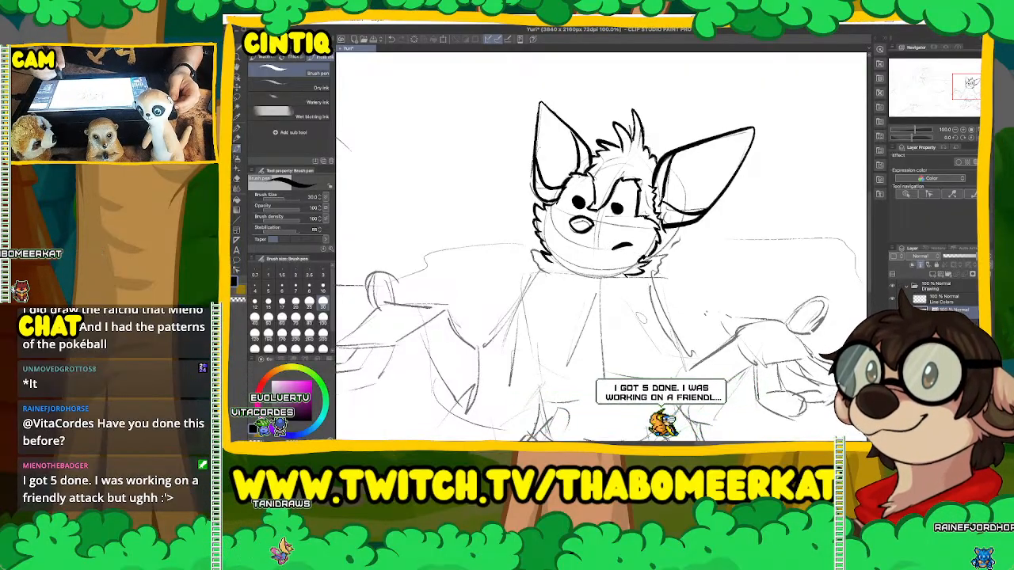
# Ink the small figure's neck and shoulder lines, the sleeve ends, and the furry elbow of the arm nearer the large figure.
pyautogui.scroll(-2, 602, 246)
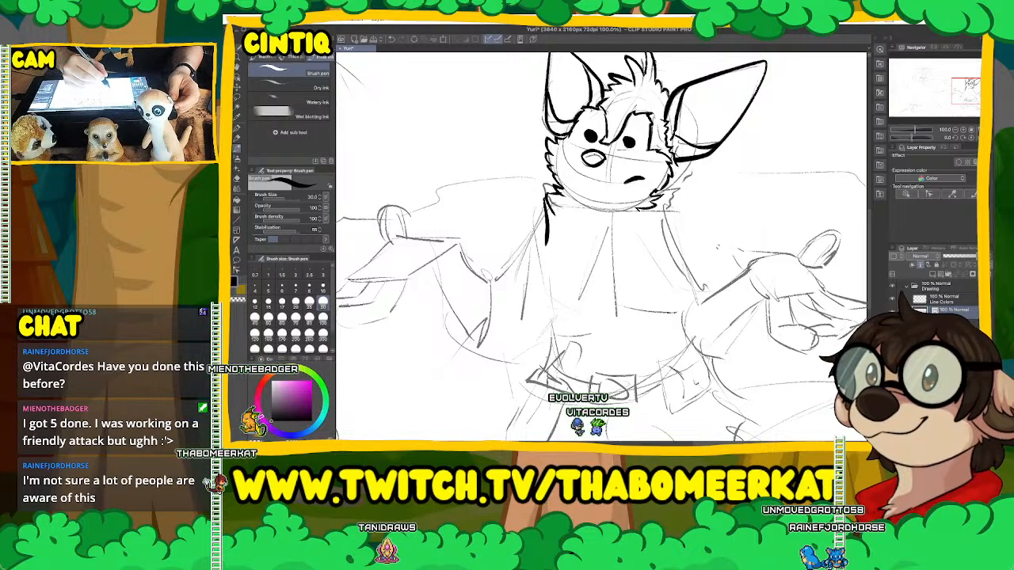
pyautogui.moveTo(485, 277)
pyautogui.mouseDown()
pyautogui.moveTo(516, 262)
pyautogui.moveTo(545, 201)
pyautogui.mouseUp()
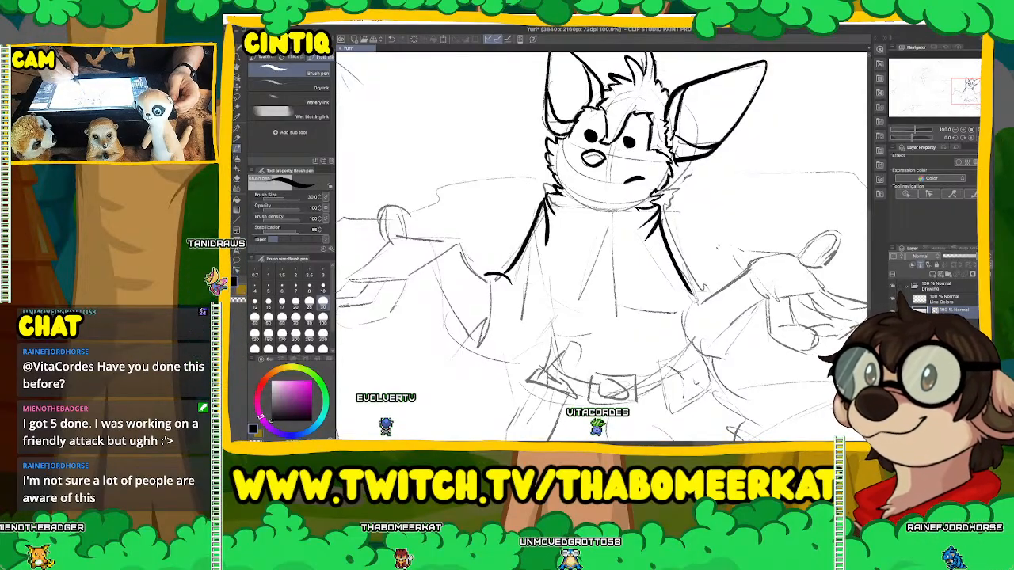
pyautogui.moveTo(677, 302); pyautogui.dragTo(692, 296)
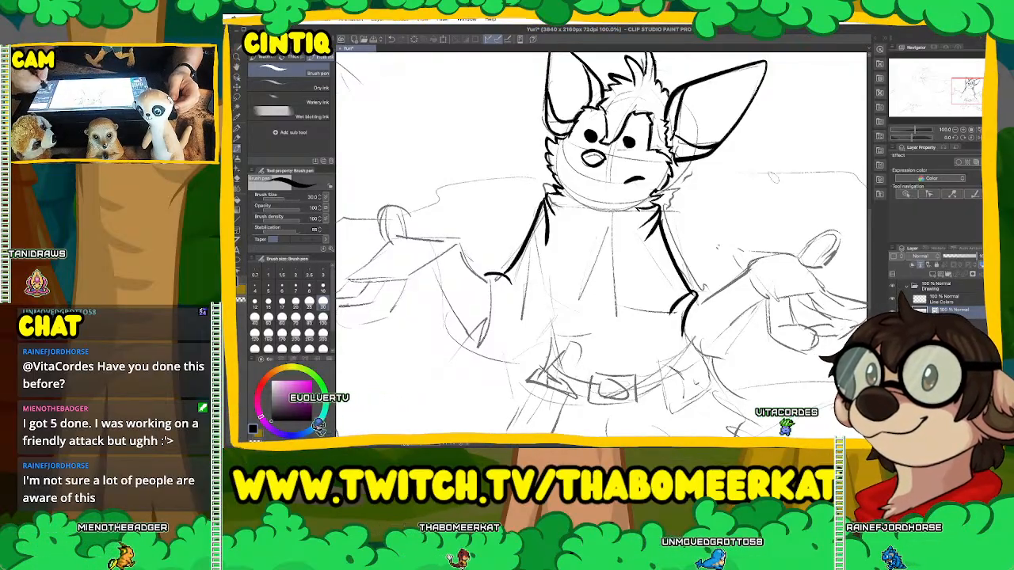
pyautogui.moveTo(602, 246); pyautogui.dragTo(669, 258)
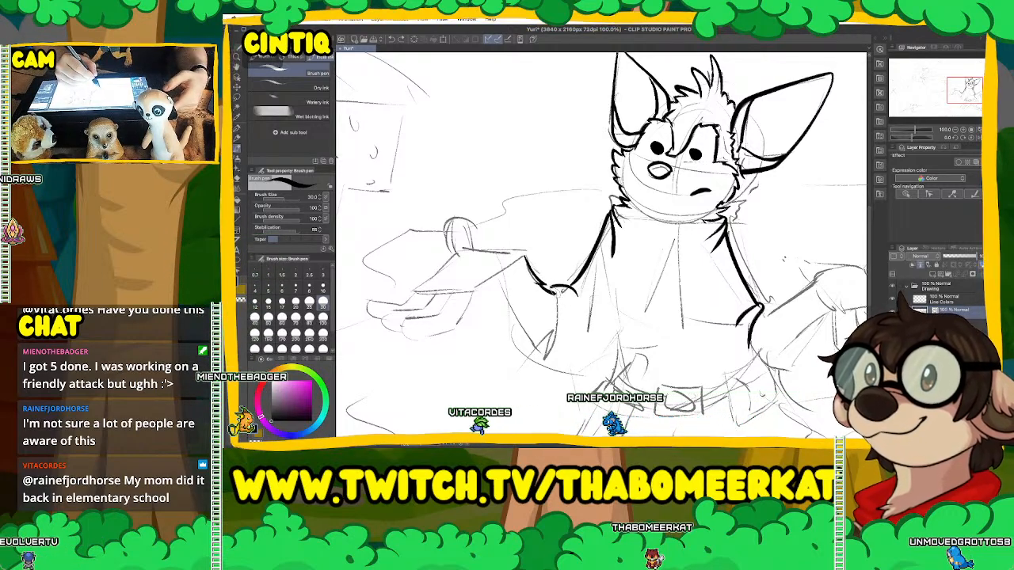
pyautogui.moveTo(554, 323); pyautogui.dragTo(536, 359)
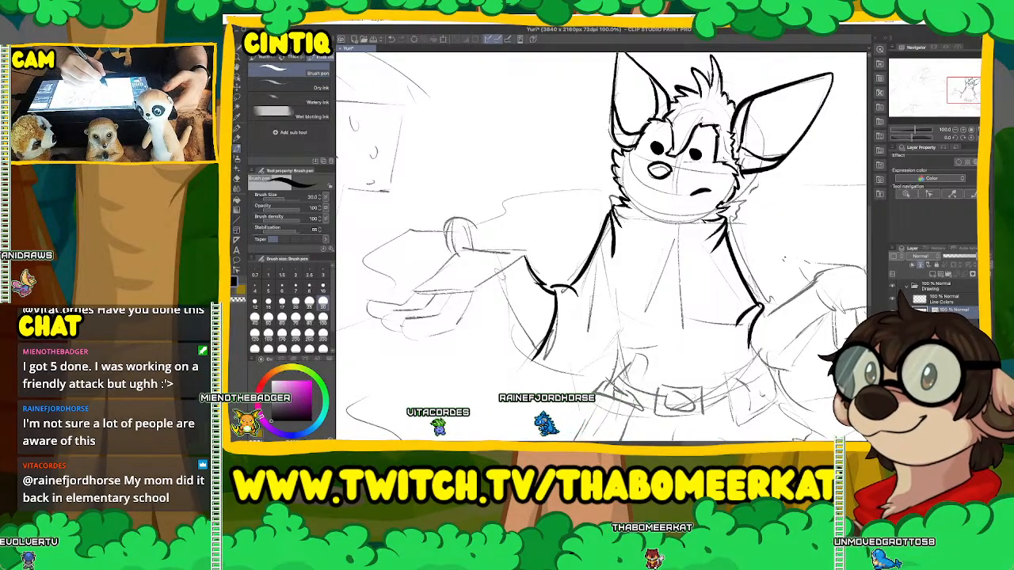
pyautogui.moveTo(502, 271); pyautogui.dragTo(516, 314)
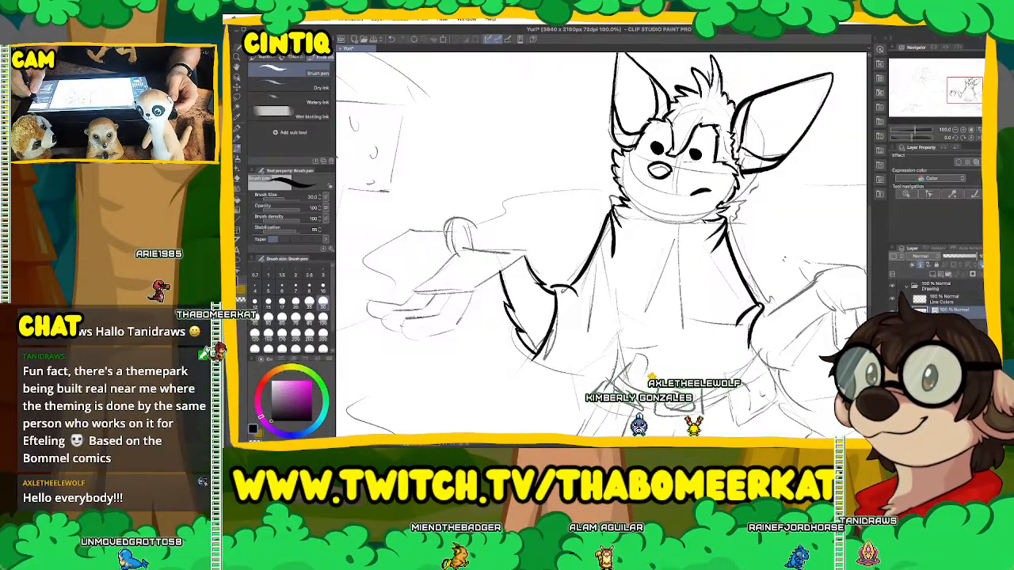
# Ink the forearm, wrist, palm edge and raised thumb of the small figure's hand nearer the large figure.
pyautogui.scroll(-2, 602, 246)
pyautogui.hscroll(2, 602, 245)
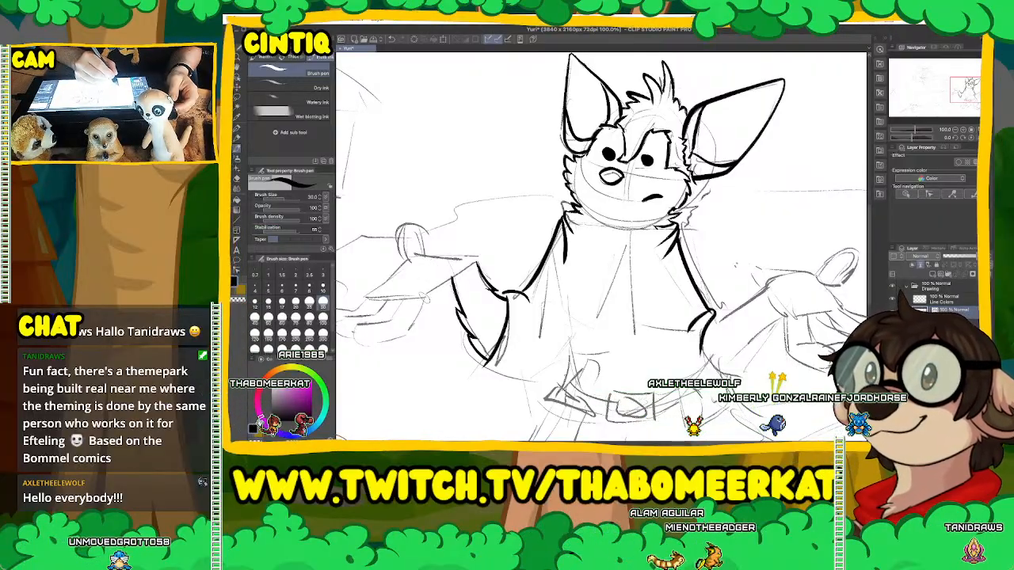
pyautogui.moveTo(428, 296); pyautogui.dragTo(464, 272)
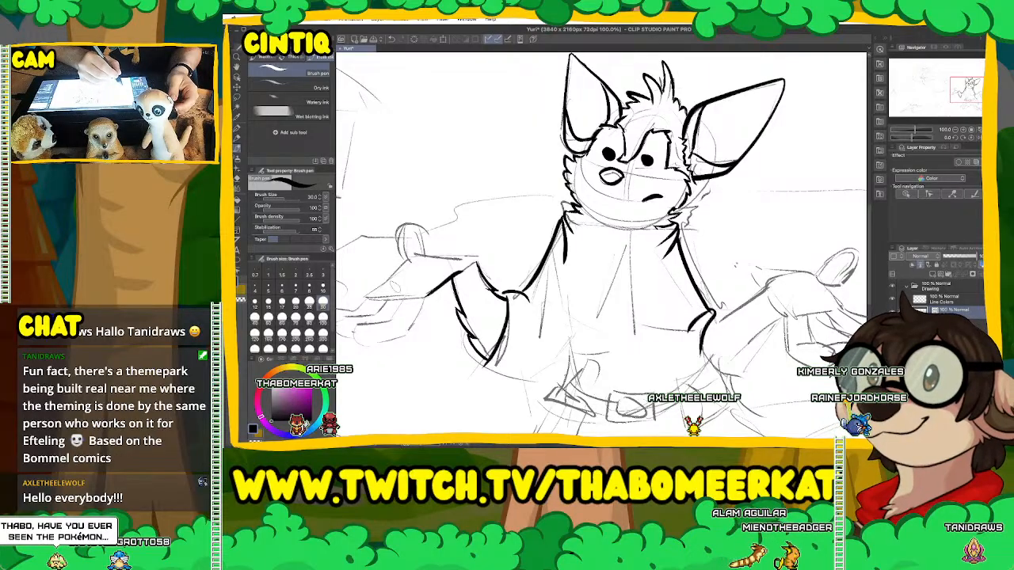
pyautogui.moveTo(366, 295); pyautogui.dragTo(432, 276)
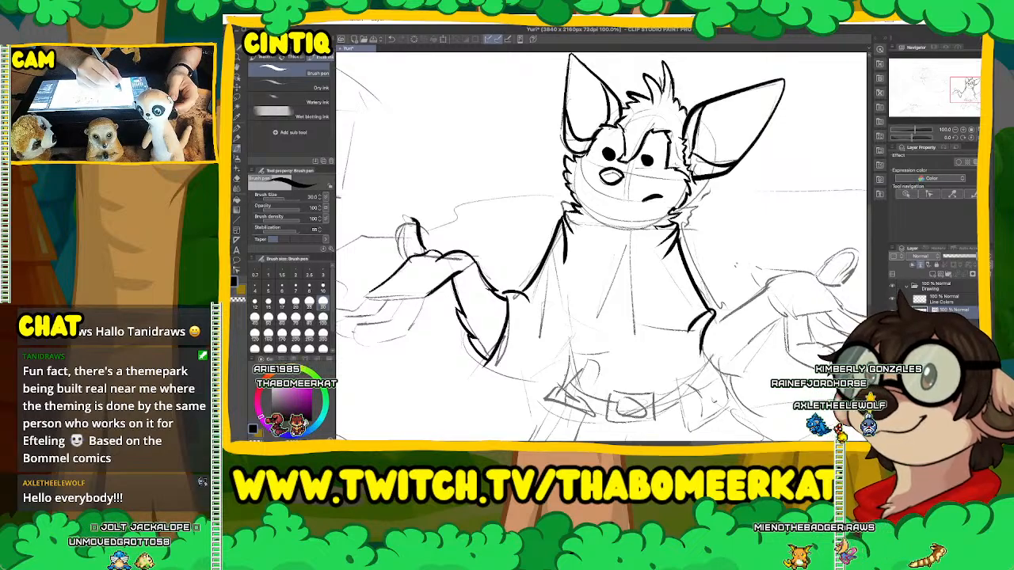
pyautogui.moveTo(402, 236); pyautogui.dragTo(418, 232)
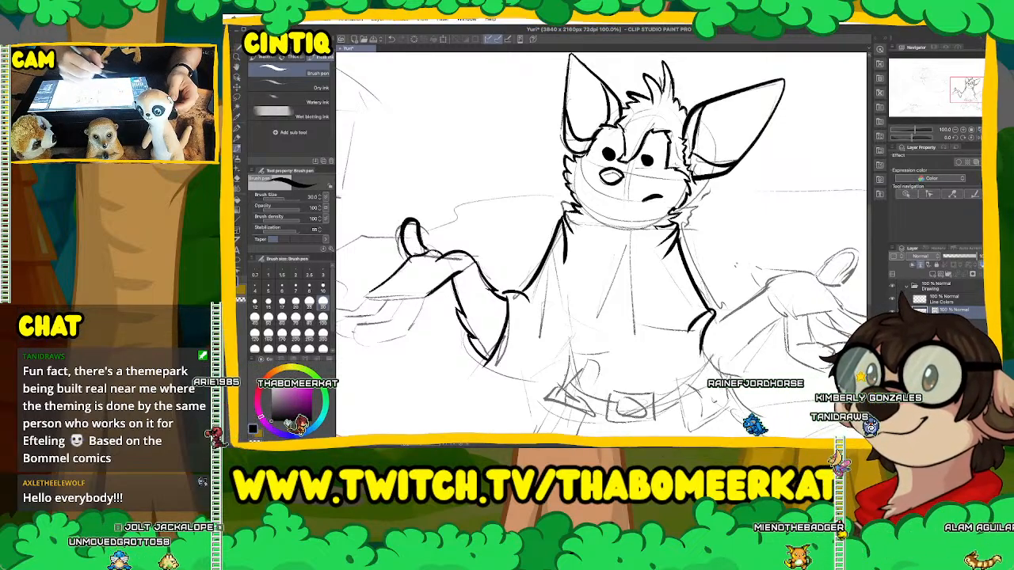
# Ink the curved, overlapping fingers of the small figure's open hand nearer the large figure.
pyautogui.moveTo(538, 277); pyautogui.dragTo(666, 217)
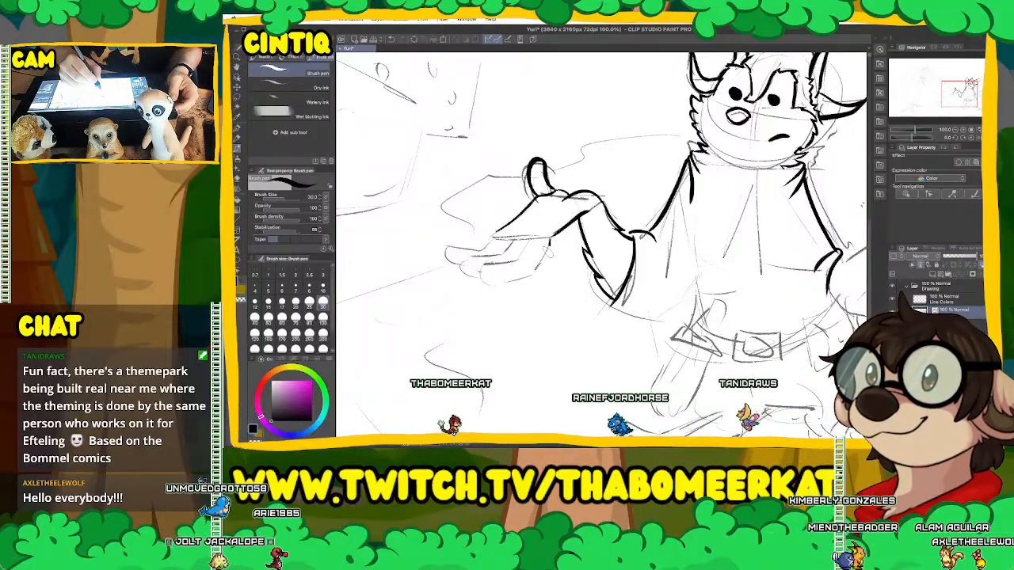
pyautogui.moveTo(550, 240)
pyautogui.mouseDown()
pyautogui.moveTo(535, 265)
pyautogui.moveTo(506, 263)
pyautogui.mouseUp()
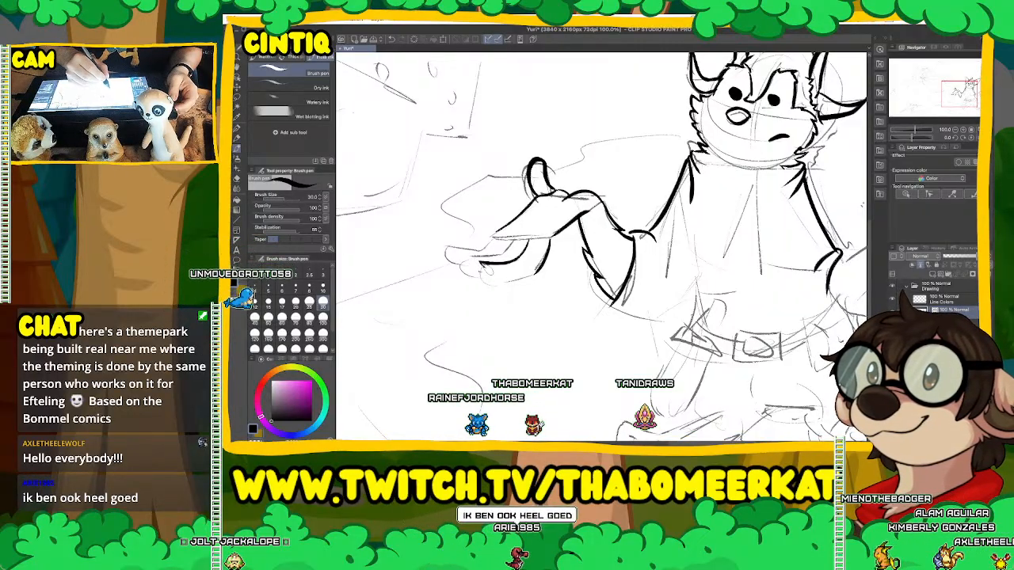
pyautogui.moveTo(491, 281); pyautogui.dragTo(513, 287)
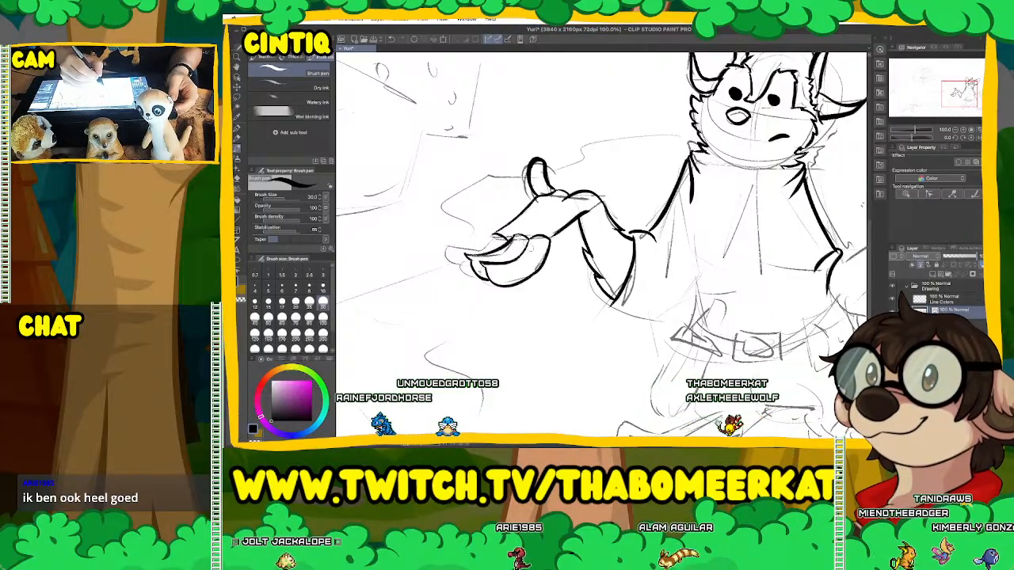
pyautogui.moveTo(450, 233); pyautogui.dragTo(504, 236)
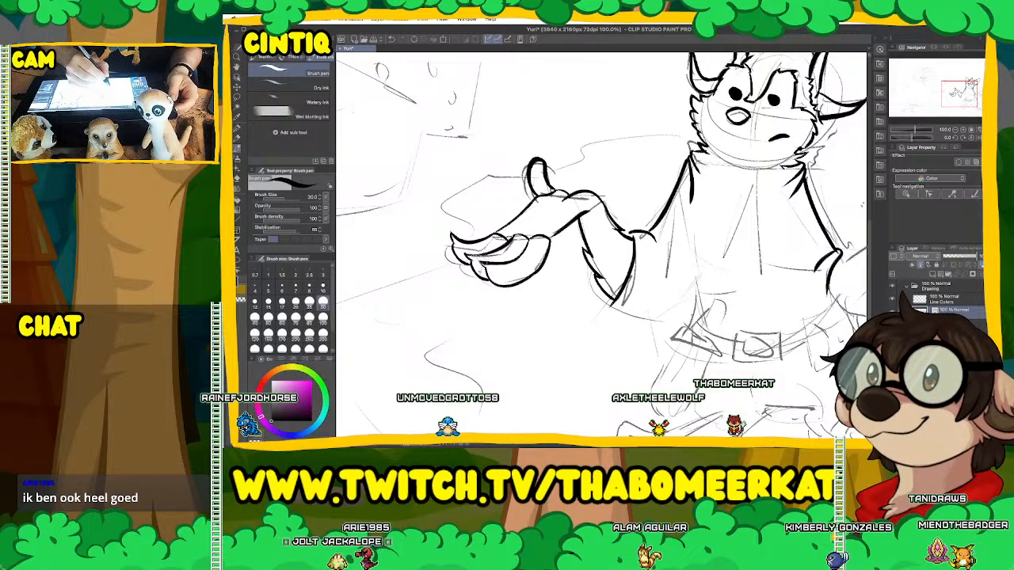
# Ink the furry underside of the small figure's wrist, beside the open palm nearer the large figure.
pyautogui.moveTo(674, 261); pyautogui.dragTo(561, 255)
pyautogui.moveTo(949, 100); pyautogui.dragTo(943, 100)
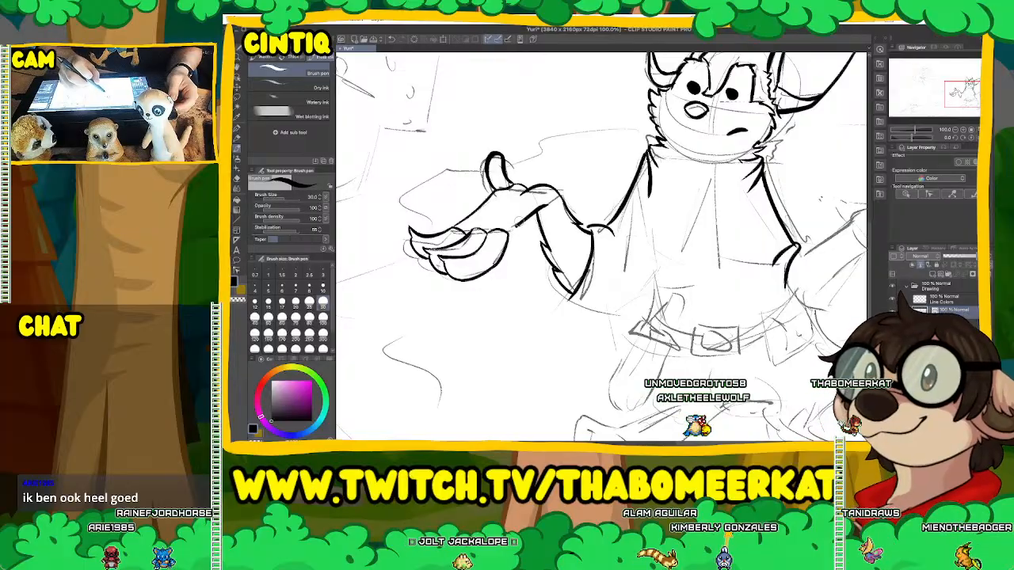
pyautogui.moveTo(509, 229); pyautogui.dragTo(532, 216)
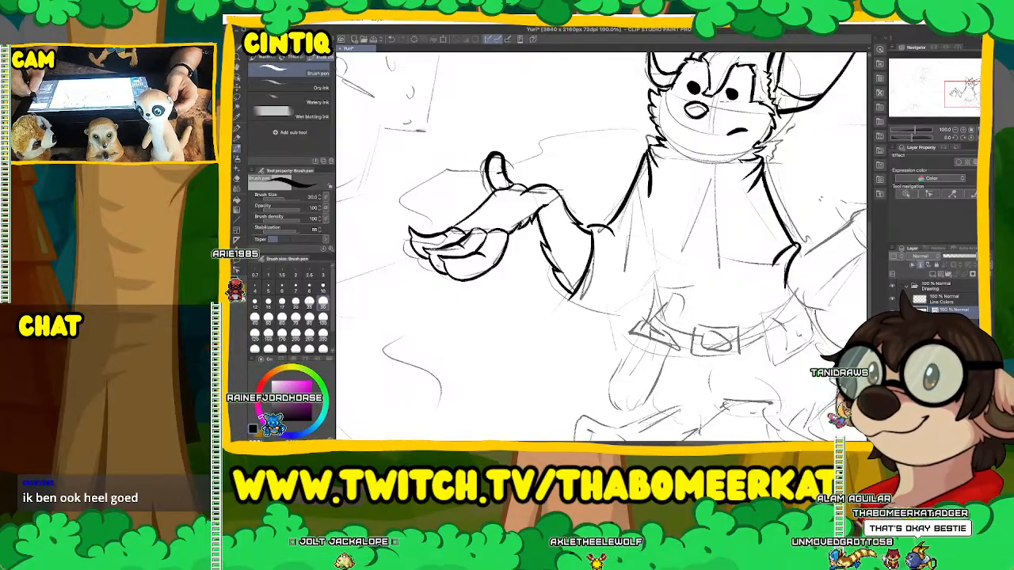
# Ink the small figure's forearm top, wrist, thumb base and jagged palm edge on the arm farther from the large figure.
pyautogui.moveTo(602, 245); pyautogui.dragTo(439, 196)
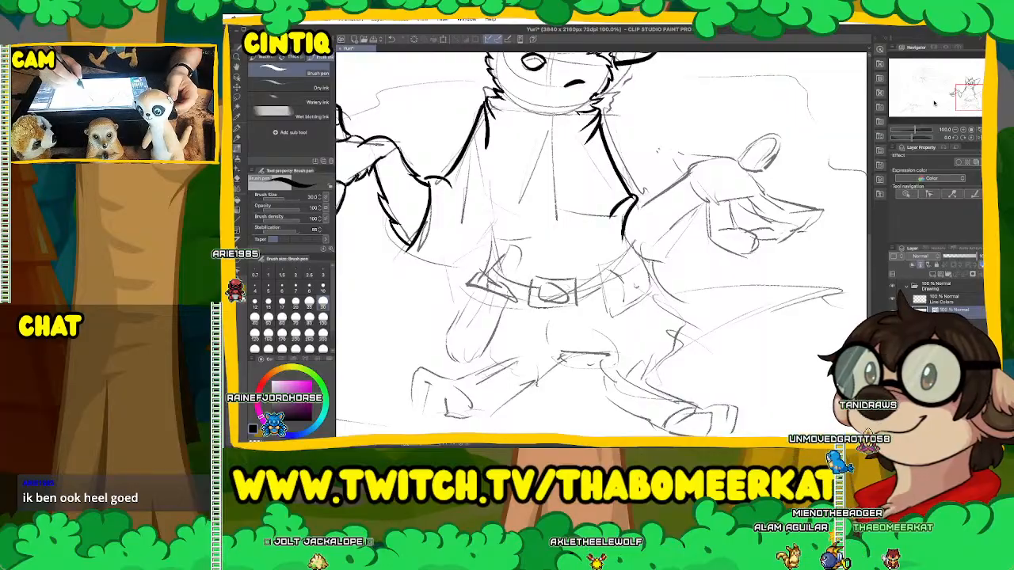
pyautogui.moveTo(630, 207); pyautogui.dragTo(689, 169)
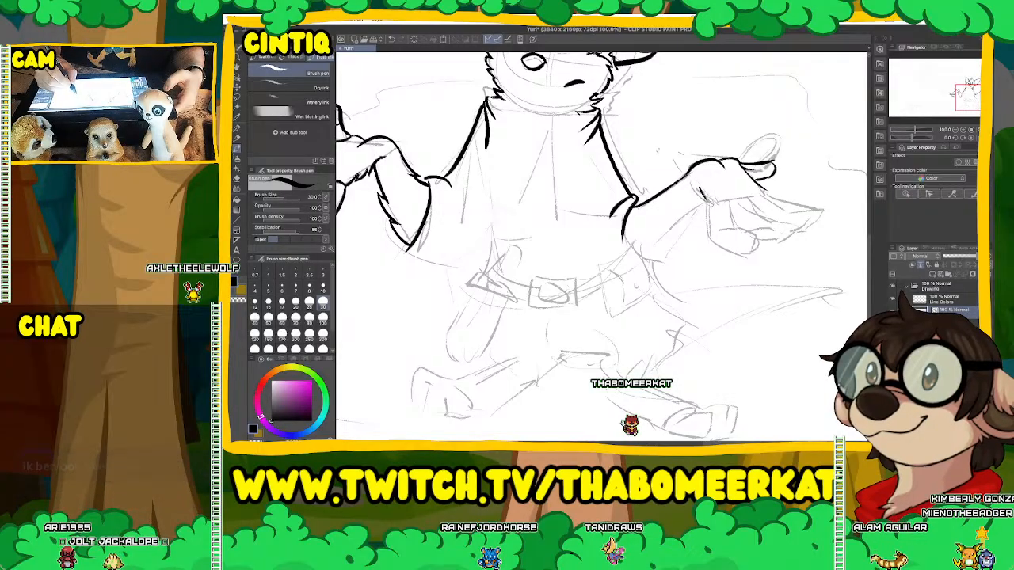
pyautogui.moveTo(699, 187)
pyautogui.mouseDown()
pyautogui.moveTo(726, 206)
pyautogui.moveTo(764, 197)
pyautogui.mouseUp()
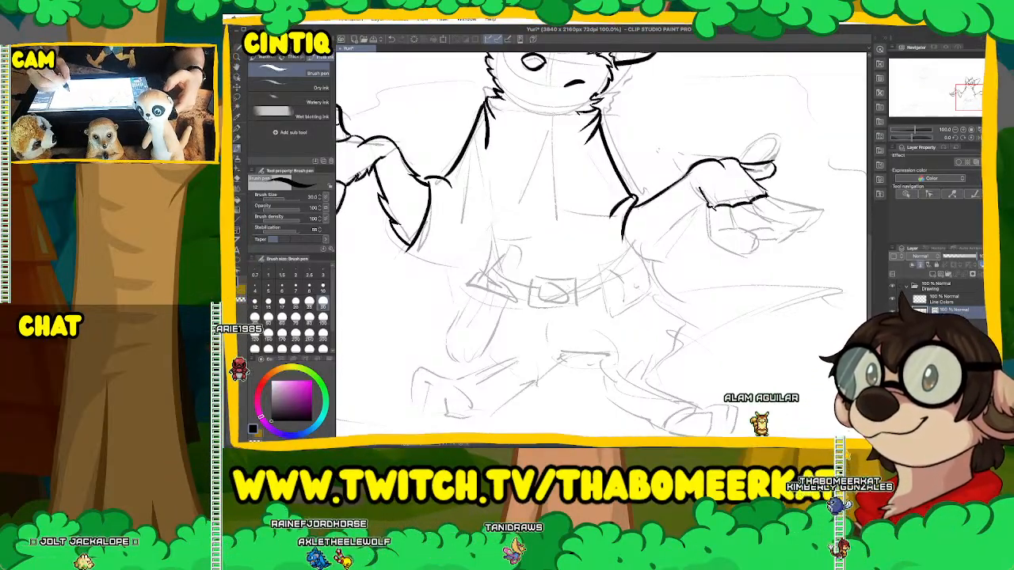
# Ink the curved, overlapping fingers of the small figure's open hand farther from the large figure.
pyautogui.moveTo(602, 237); pyautogui.dragTo(516, 257)
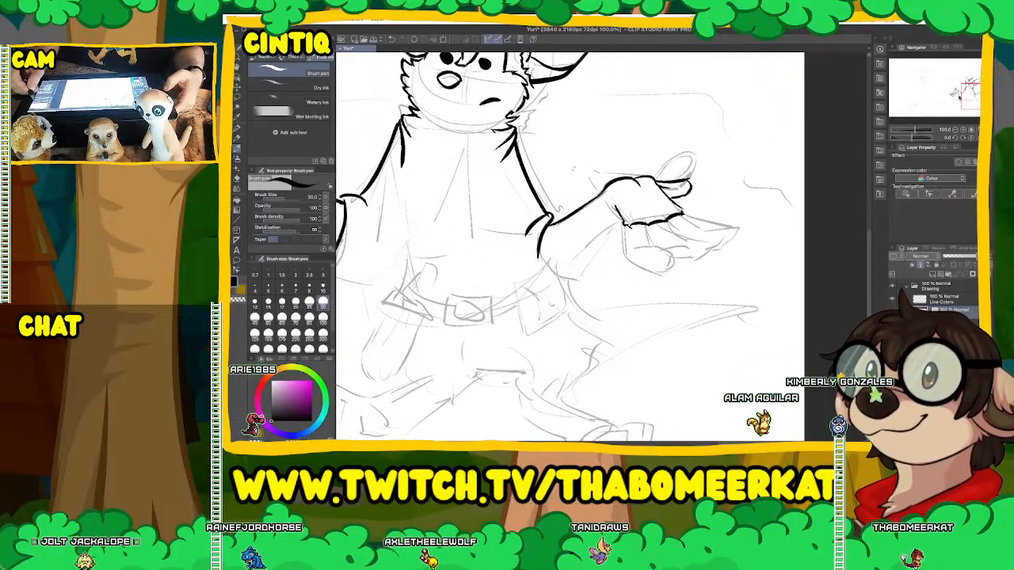
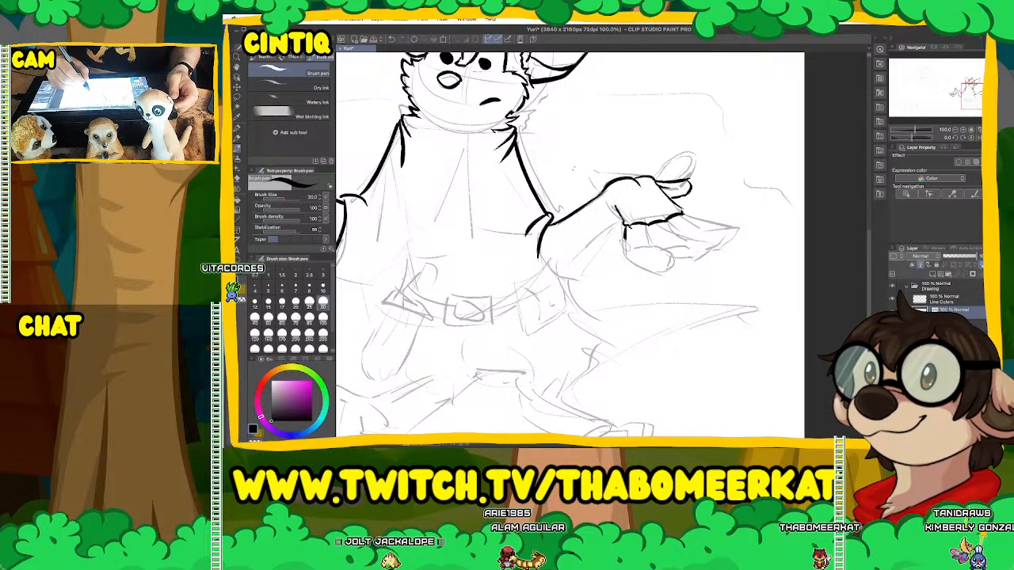
pyautogui.moveTo(626, 255); pyautogui.dragTo(670, 267)
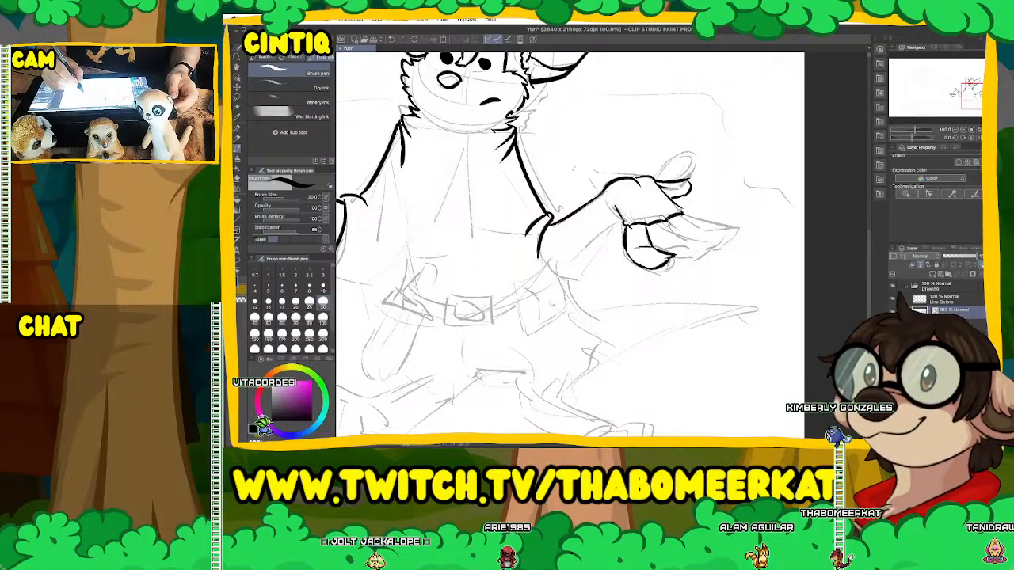
pyautogui.moveTo(674, 241); pyautogui.dragTo(703, 247)
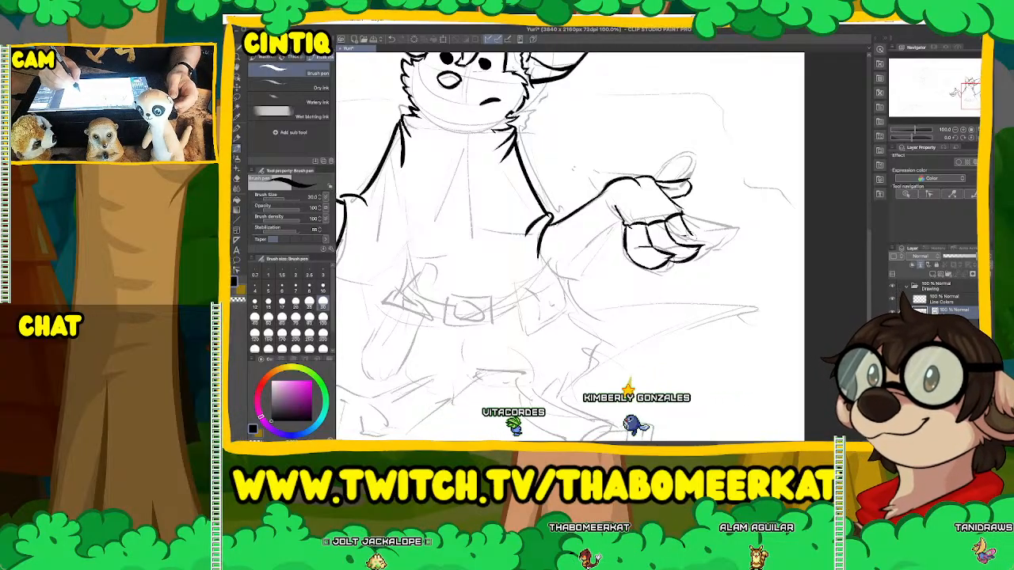
pyautogui.moveTo(686, 234); pyautogui.dragTo(726, 232)
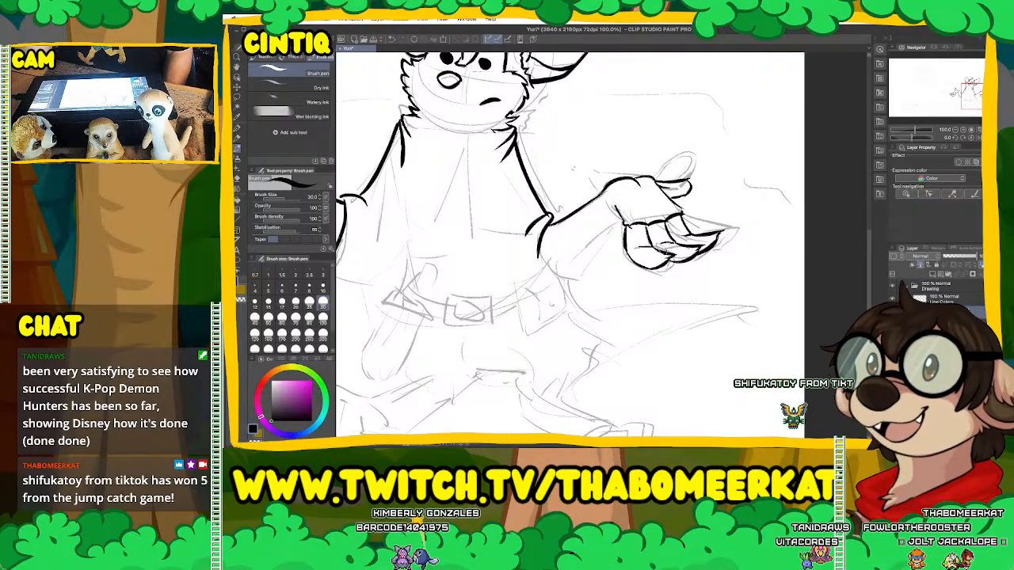
# Ink a small jagged fur tuft below the small figure's chin, at the centre of the collar.
pyautogui.hotkey('ctrl', 'shift', 'n')
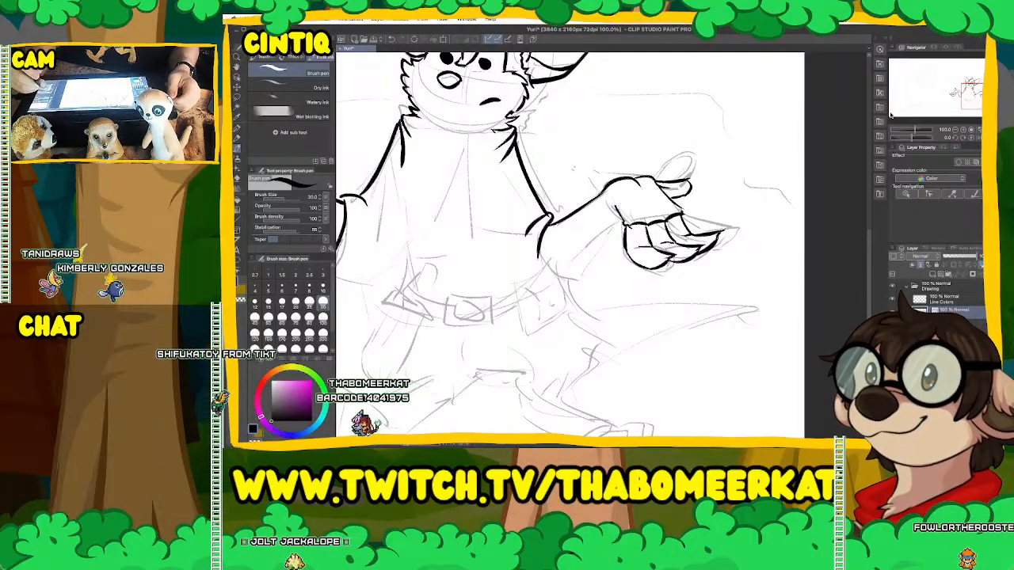
pyautogui.moveTo(554, 238); pyautogui.dragTo(633, 244)
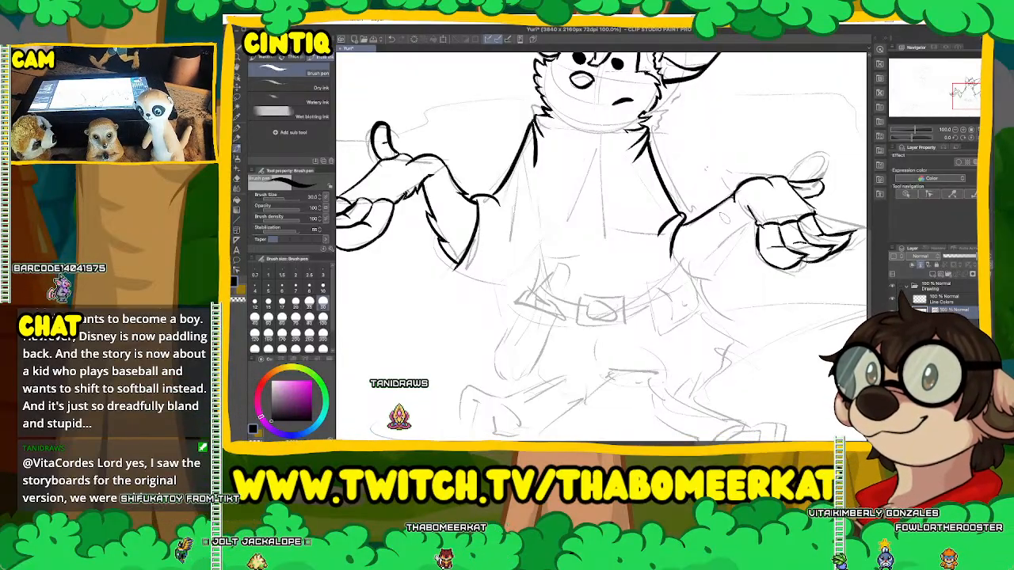
pyautogui.scroll(-1, 602, 246)
pyautogui.hscroll(1, 602, 246)
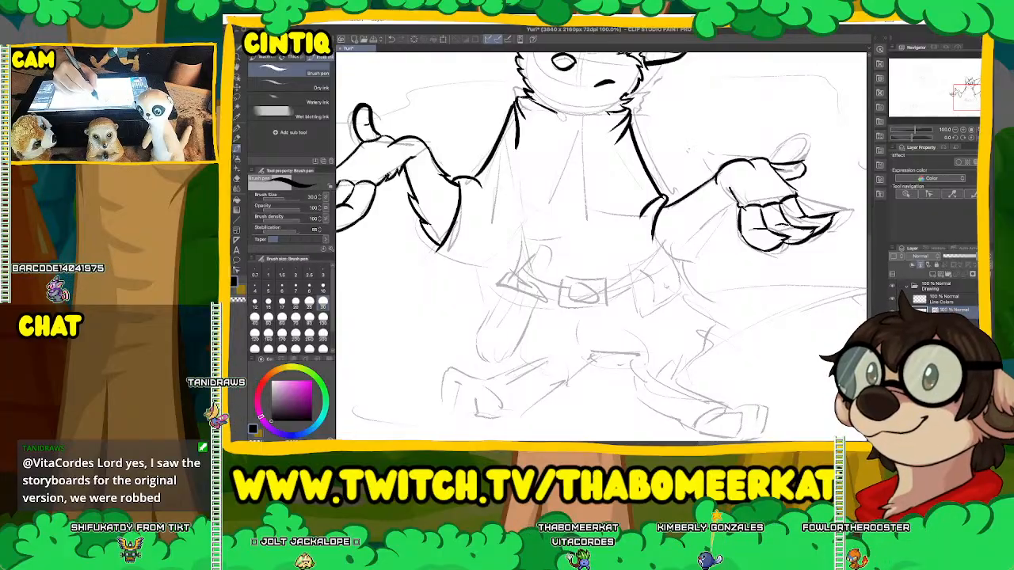
pyautogui.moveTo(537, 106); pyautogui.dragTo(569, 126)
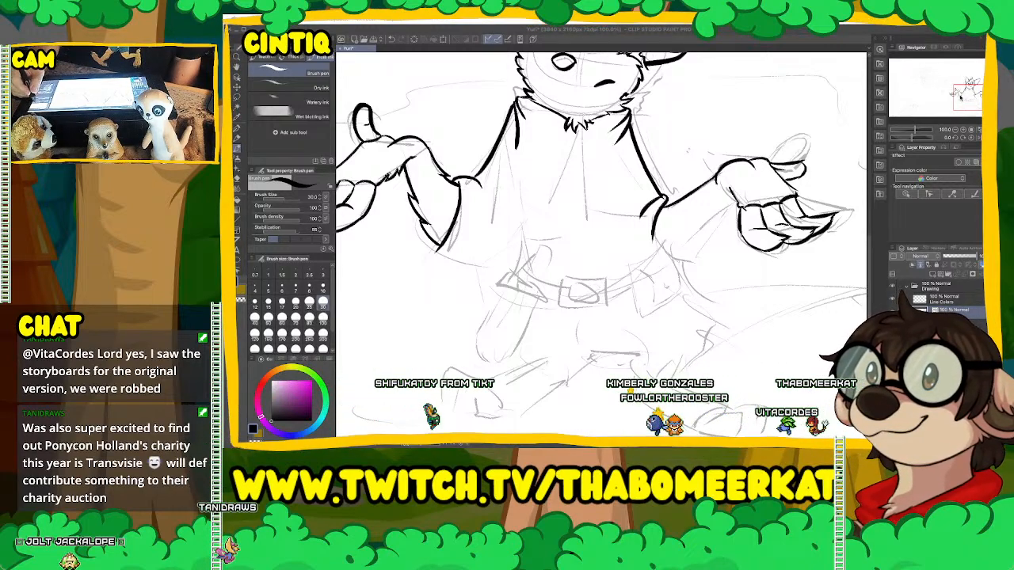
# Ink the rolled sleeve's underside and the shirt's side and lower edge on the side nearer the large figure.
pyautogui.moveTo(960, 98); pyautogui.dragTo(960, 101)
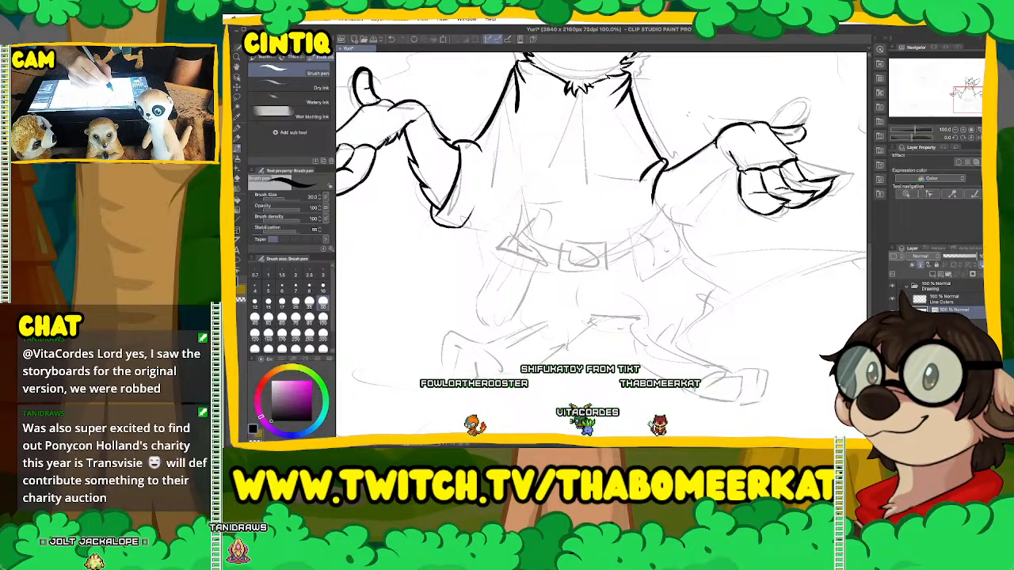
pyautogui.moveTo(465, 225); pyautogui.dragTo(489, 211)
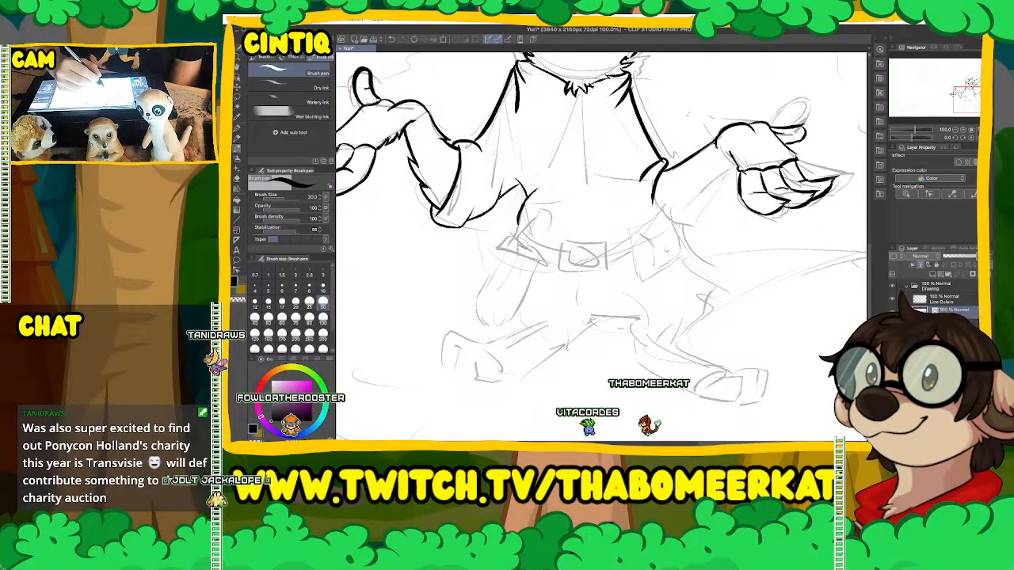
pyautogui.moveTo(520, 209); pyautogui.dragTo(551, 241)
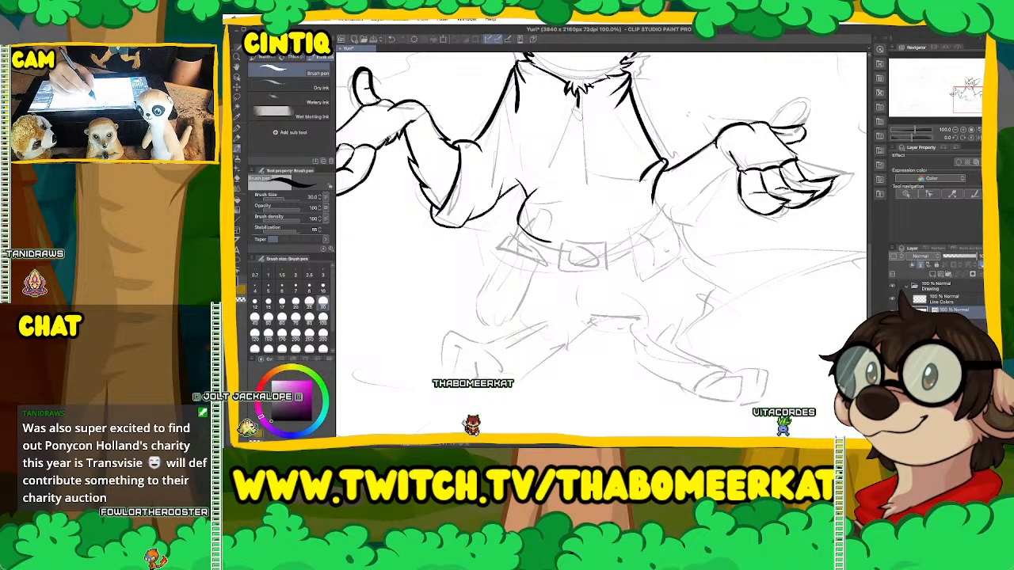
# Ink the open shirt front with chest fur and fold lines, plus the furry underside of the forearm farther from the large figure.
pyautogui.moveTo(564, 163); pyautogui.dragTo(554, 212)
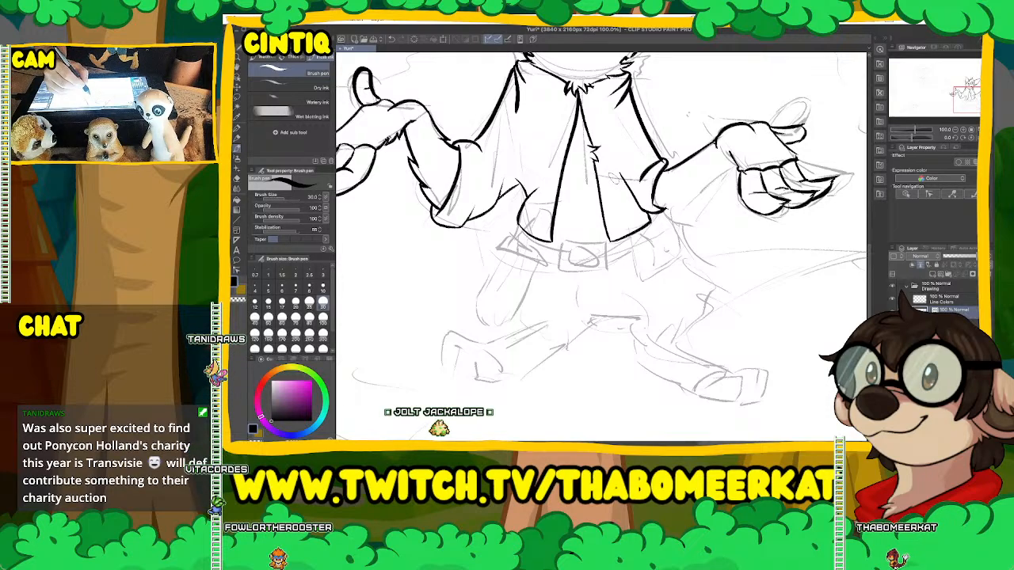
pyautogui.moveTo(616, 178); pyautogui.dragTo(634, 183)
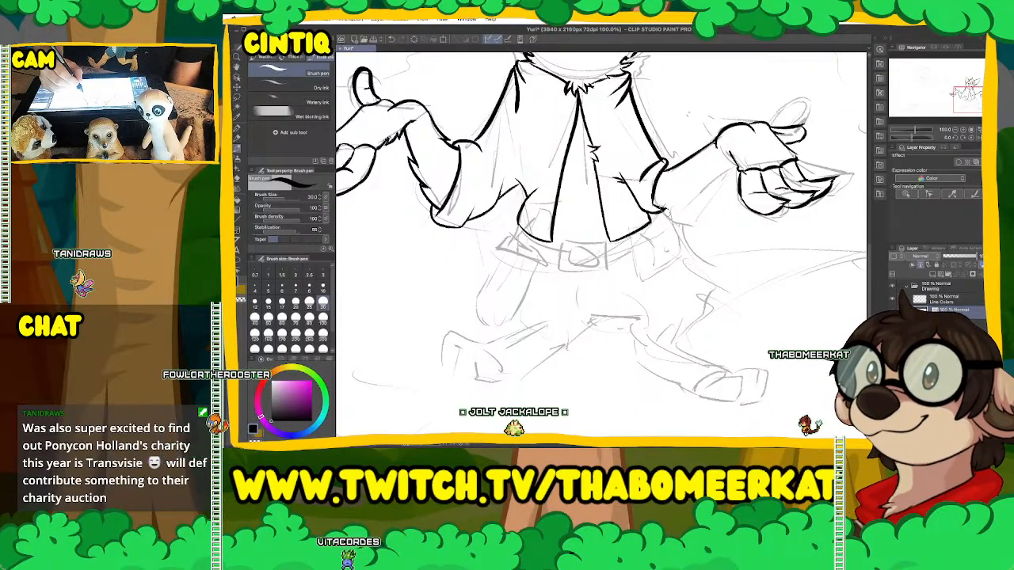
pyautogui.moveTo(663, 210); pyautogui.dragTo(721, 176)
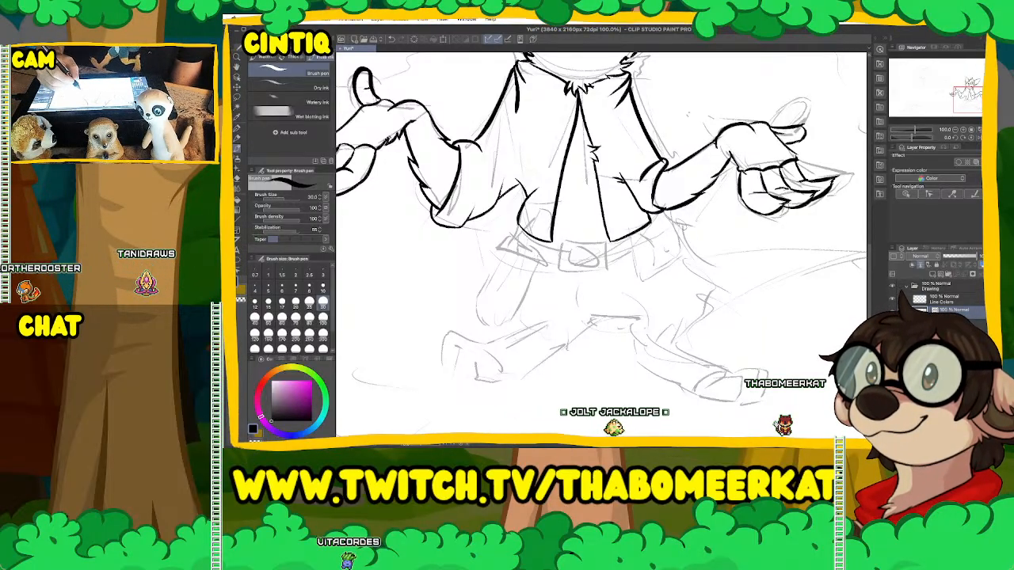
# Erase the small figure's rough leg nearer the large figure and resketch the baggy trousers, lower legs and feet.
pyautogui.scroll(3, 601, 242)
pyautogui.scroll(-3, 601, 241)
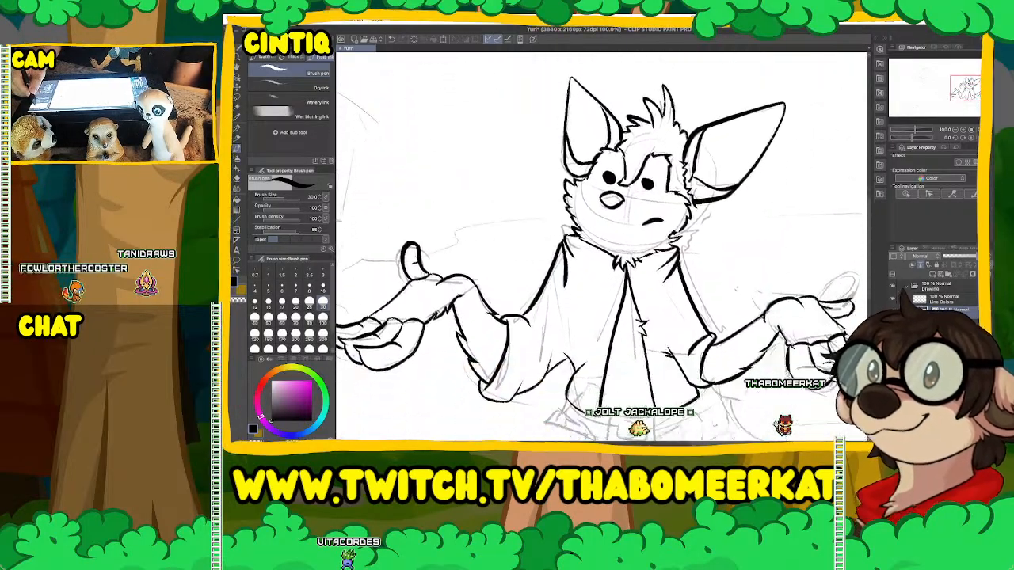
pyautogui.scroll(-2, 601, 242)
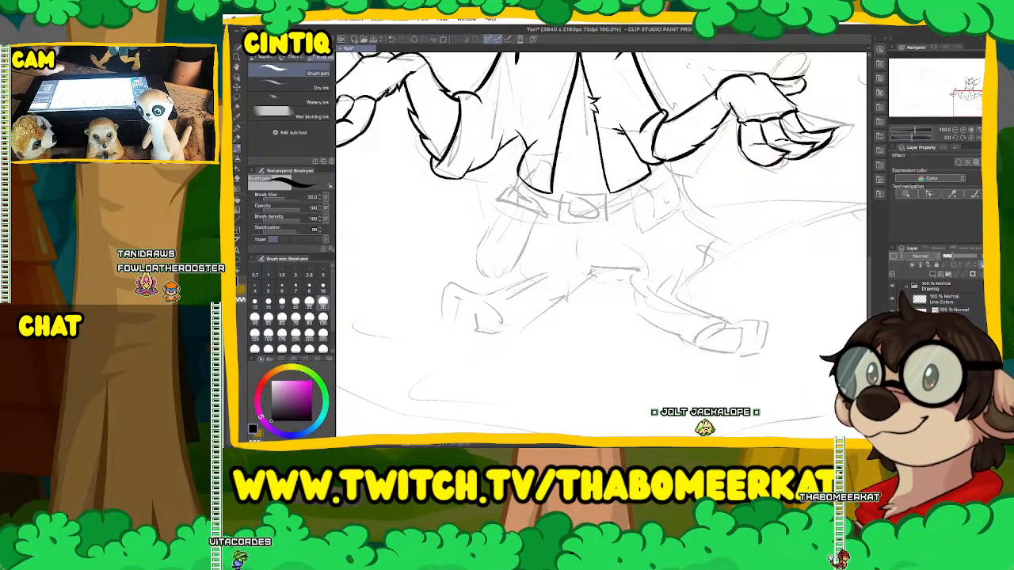
pyautogui.moveTo(426, 307)
pyautogui.mouseDown()
pyautogui.moveTo(471, 284)
pyautogui.moveTo(450, 312)
pyautogui.moveTo(558, 305)
pyautogui.mouseUp()
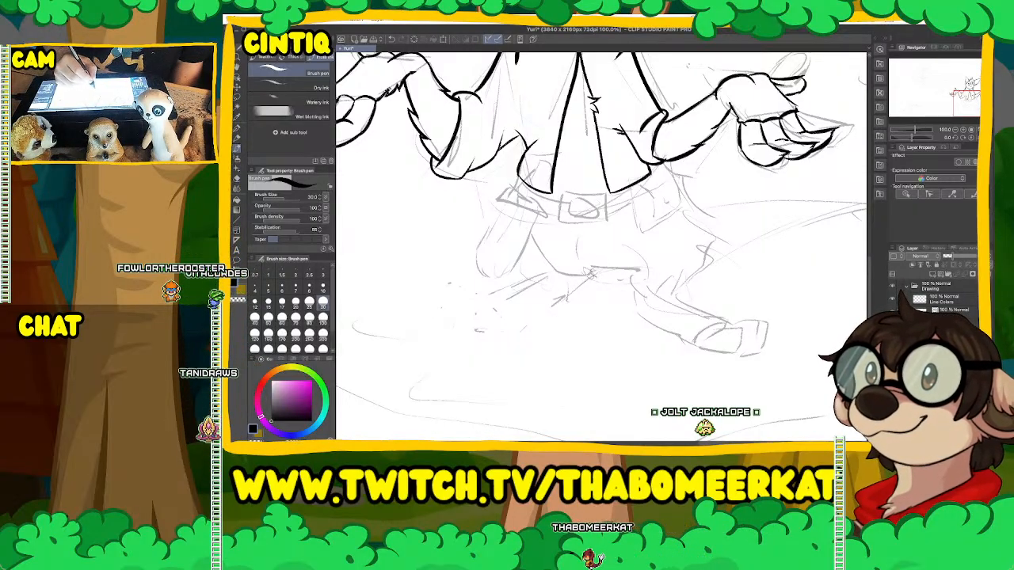
pyautogui.moveTo(587, 271); pyautogui.dragTo(643, 266)
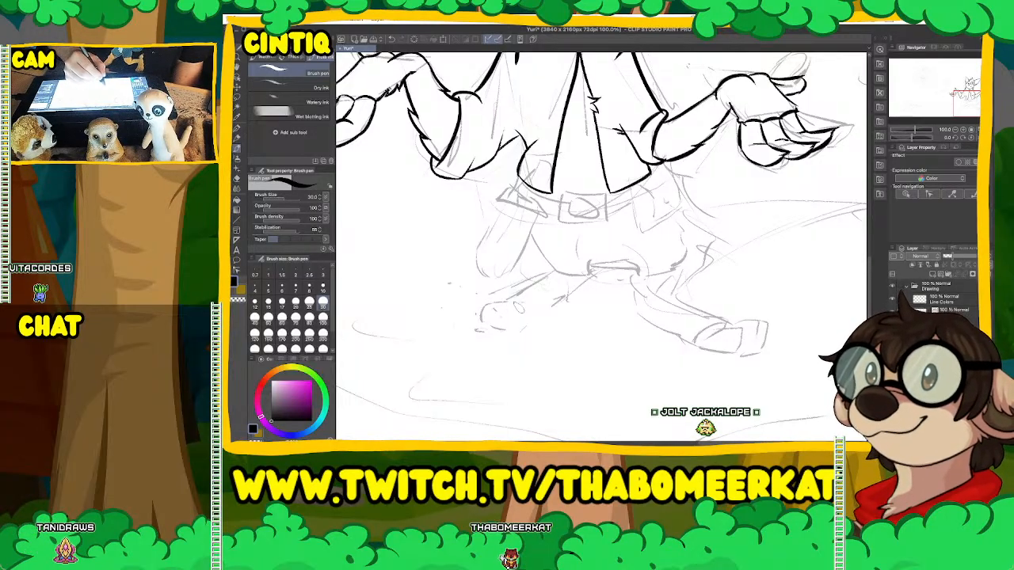
pyautogui.moveTo(485, 307); pyautogui.dragTo(522, 332)
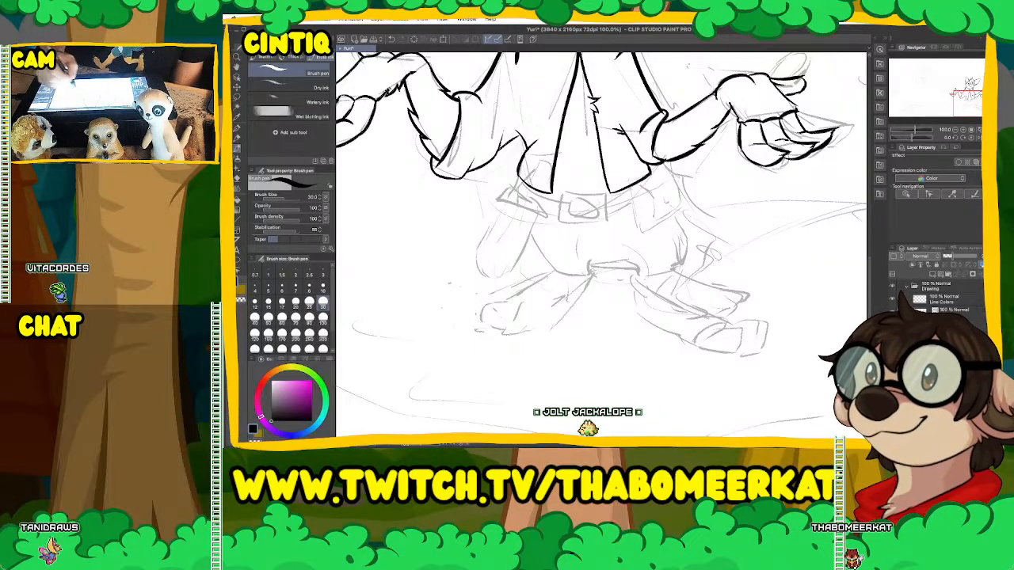
# Extend the small figure's rough tail outward, sketching longer curved edges and jagged fur along its underside.
pyautogui.moveTo(808, 200); pyautogui.dragTo(621, 237)
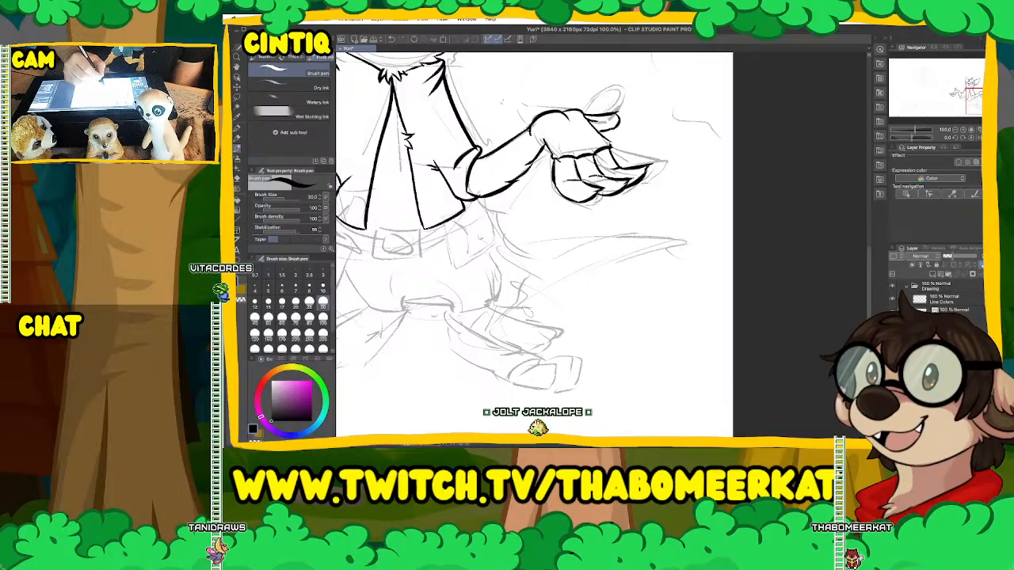
pyautogui.moveTo(665, 260); pyautogui.dragTo(695, 256)
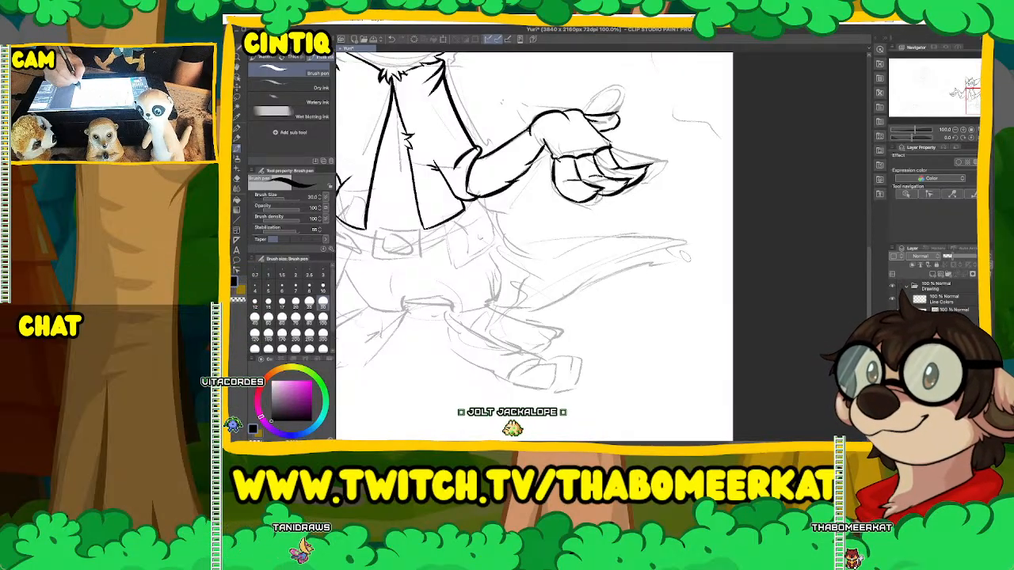
pyautogui.moveTo(628, 234)
pyautogui.mouseDown()
pyautogui.moveTo(722, 241)
pyautogui.moveTo(671, 257)
pyautogui.mouseUp()
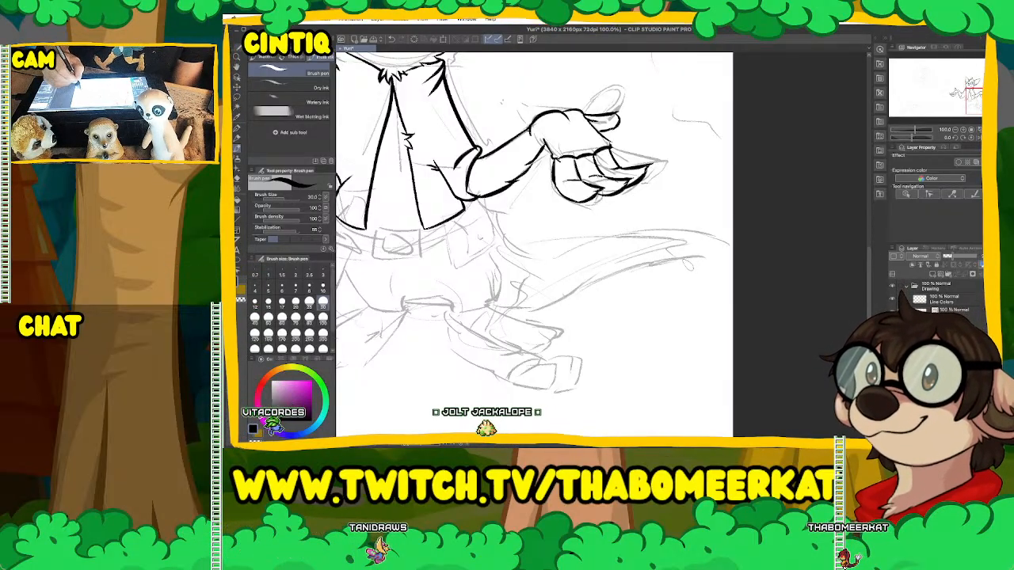
pyautogui.moveTo(603, 275); pyautogui.dragTo(663, 258)
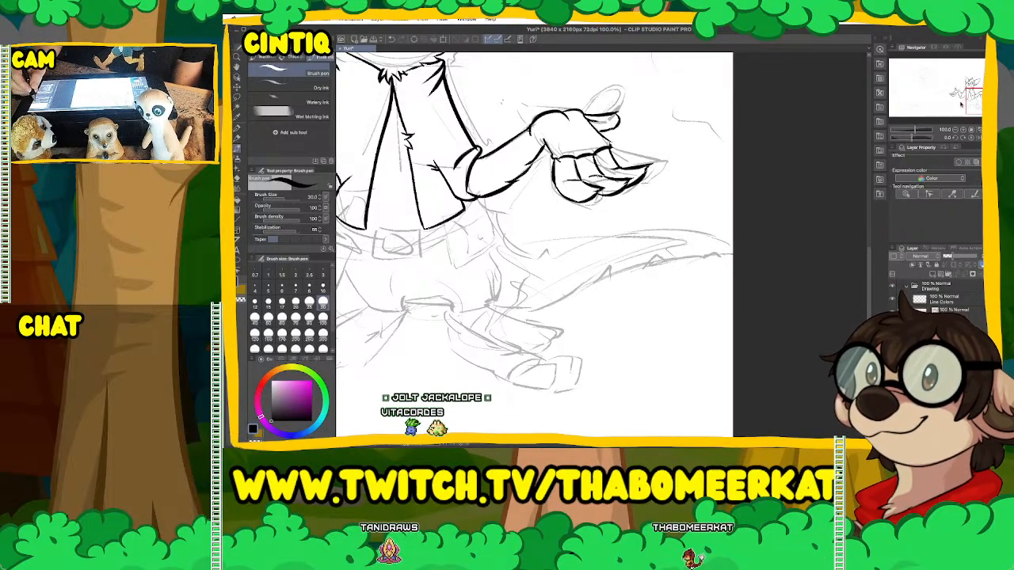
# Ink the small figure's square belt buckle with its inner frame and prong, the adjoining belt section and the pouch beside it.
pyautogui.moveTo(960, 104)
pyautogui.mouseDown()
pyautogui.moveTo(973, 84)
pyautogui.moveTo(972, 96)
pyautogui.mouseUp()
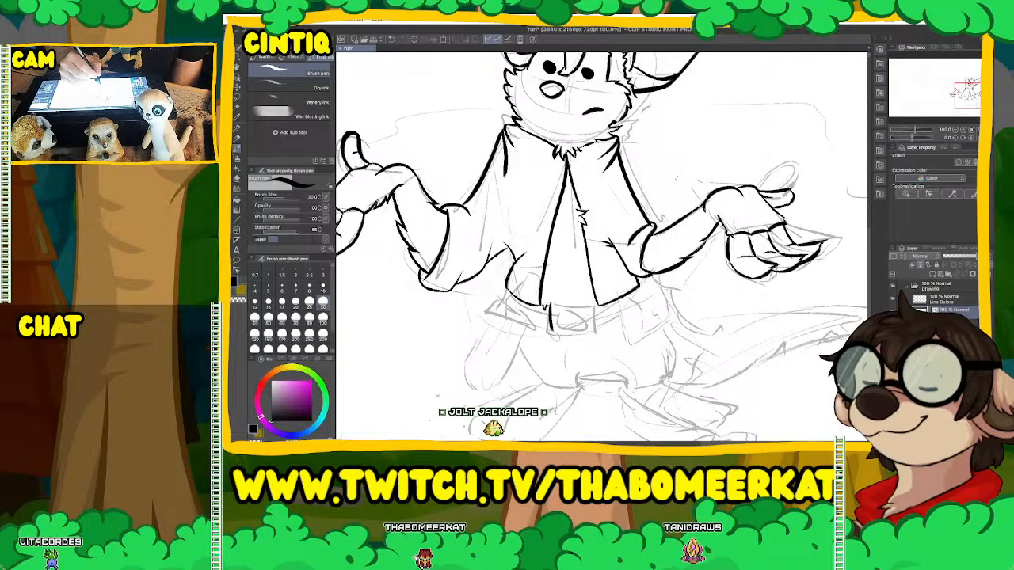
pyautogui.moveTo(552, 305); pyautogui.dragTo(588, 301)
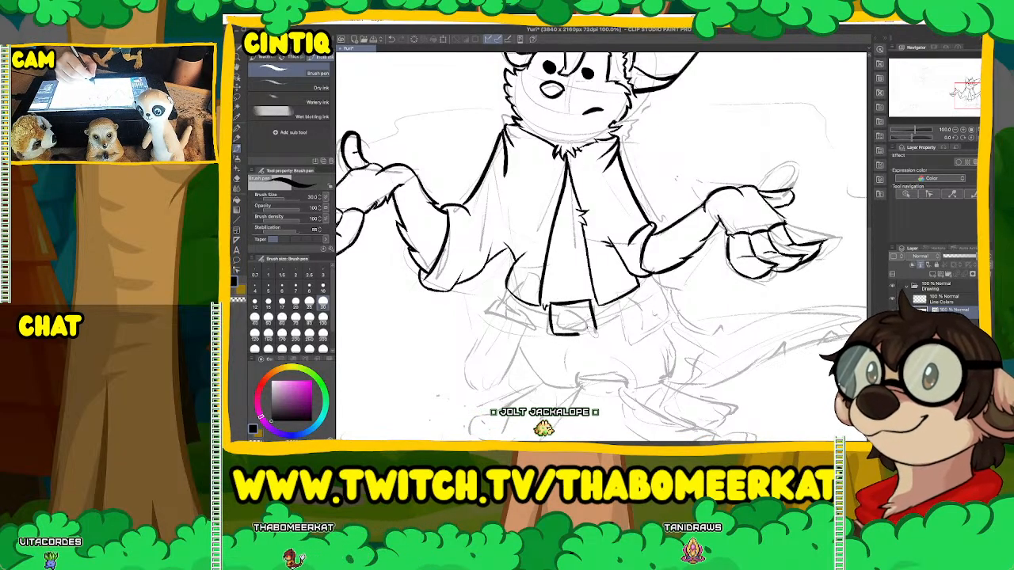
pyautogui.moveTo(579, 334); pyautogui.dragTo(595, 331)
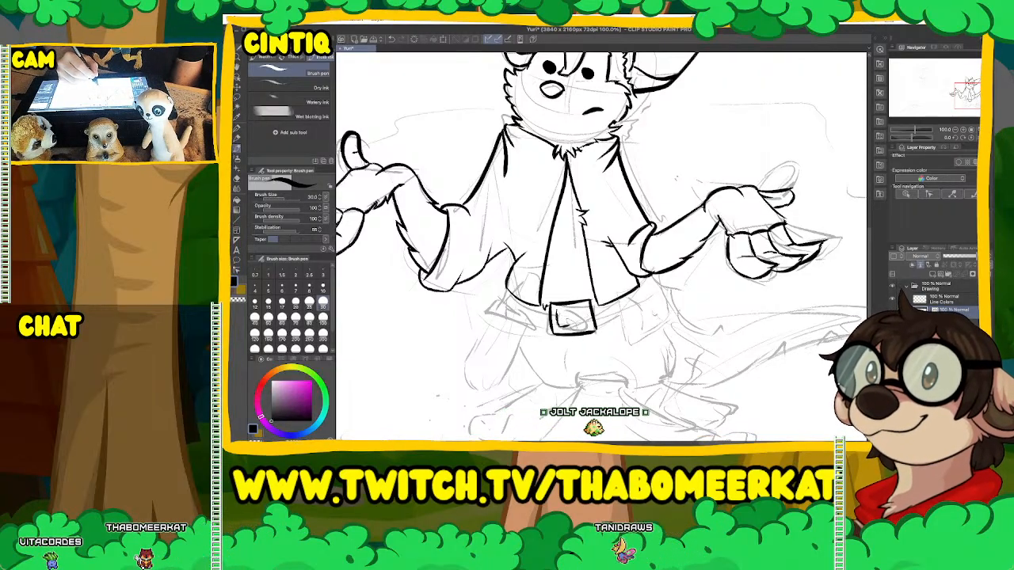
pyautogui.moveTo(557, 313); pyautogui.dragTo(569, 325)
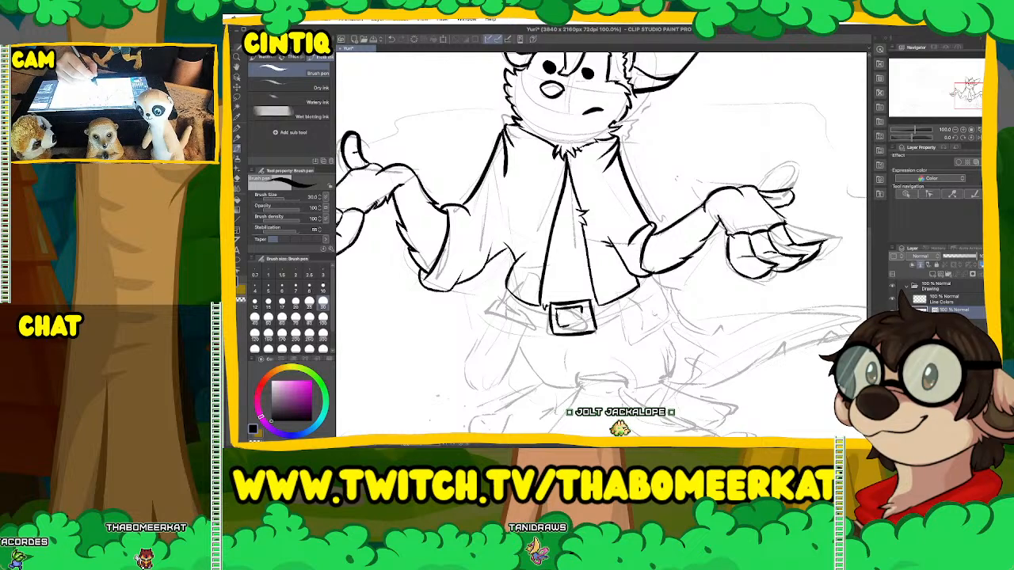
pyautogui.moveTo(576, 311); pyautogui.dragTo(584, 319)
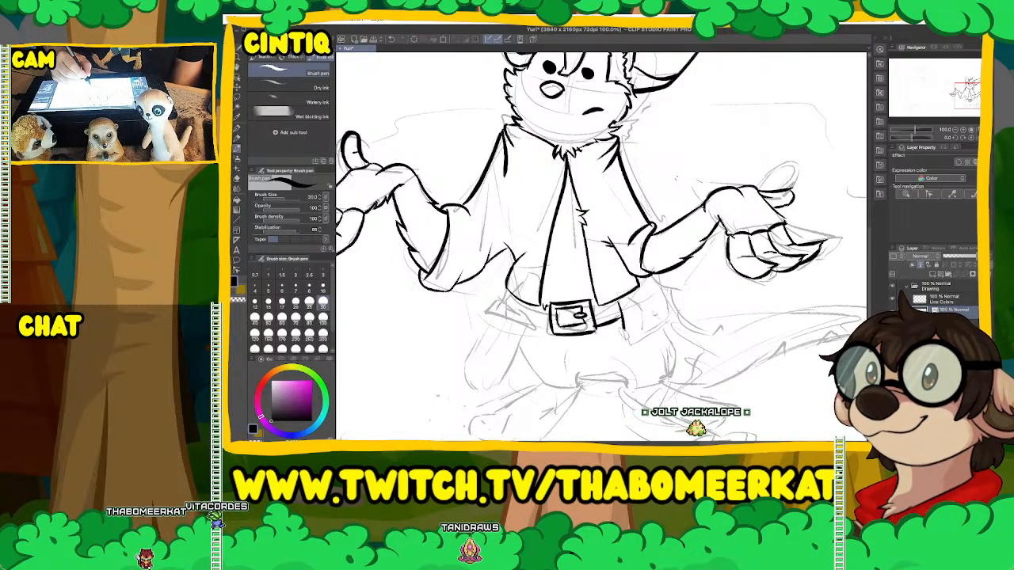
pyautogui.moveTo(621, 303)
pyautogui.mouseDown()
pyautogui.moveTo(624, 332)
pyautogui.moveTo(640, 334)
pyautogui.moveTo(658, 310)
pyautogui.mouseUp()
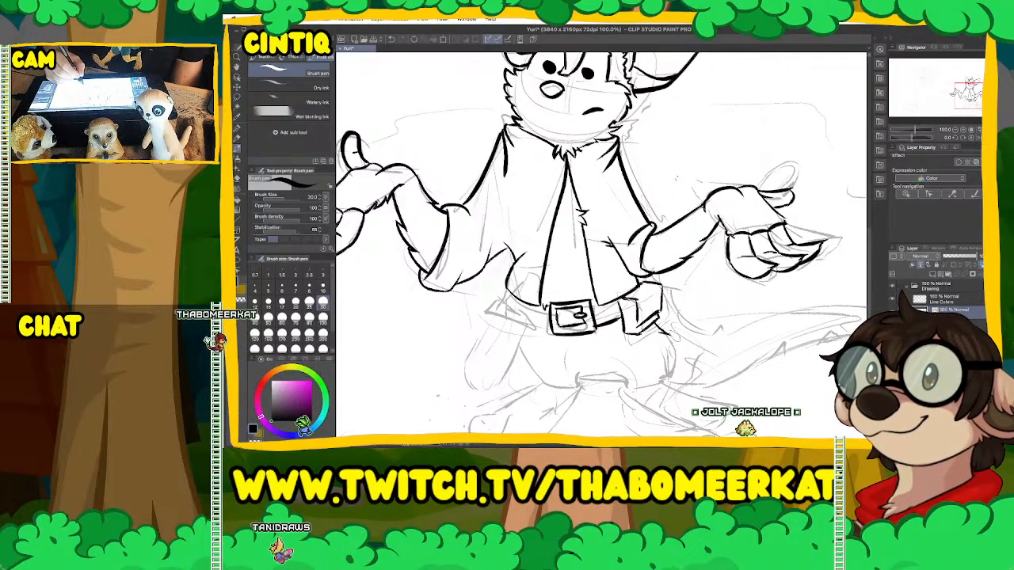
# Ink the baggy trousers' jagged side and hem, then resketch and ink an upright sheathed dagger with crossed straps on the belt.
pyautogui.moveTo(672, 346); pyautogui.dragTo(659, 384)
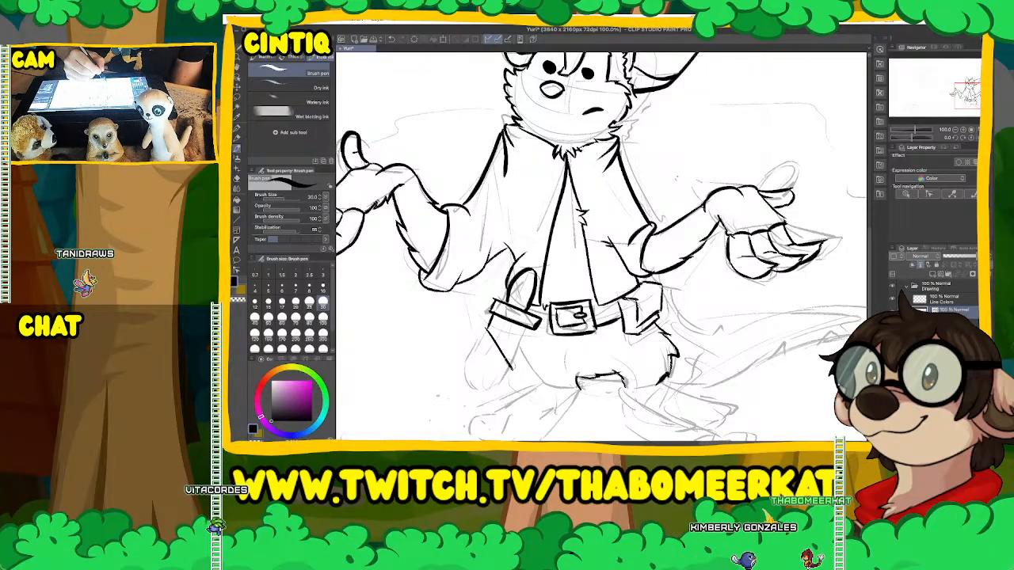
pyautogui.moveTo(487, 330); pyautogui.dragTo(513, 370)
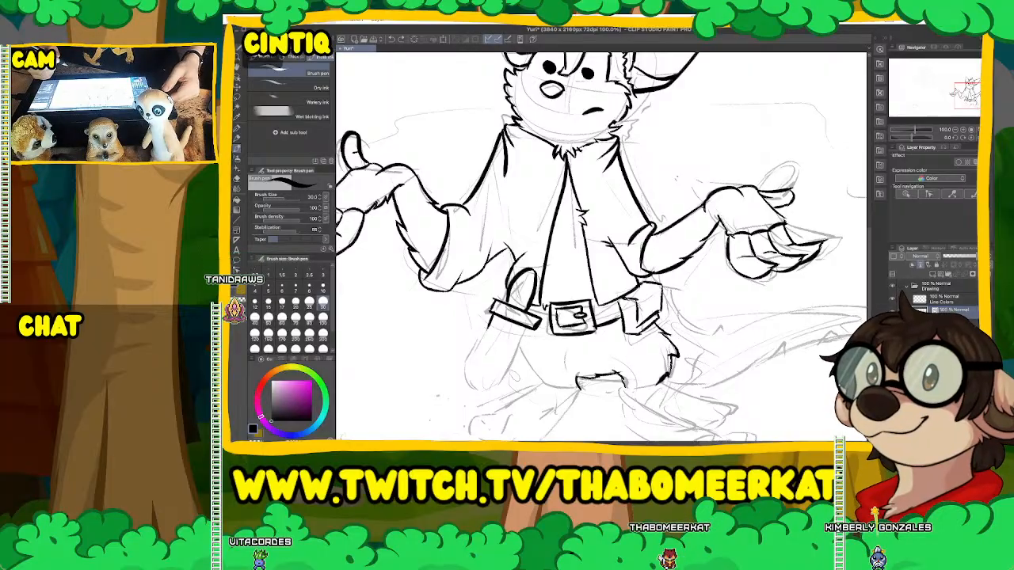
pyautogui.press('super+z')
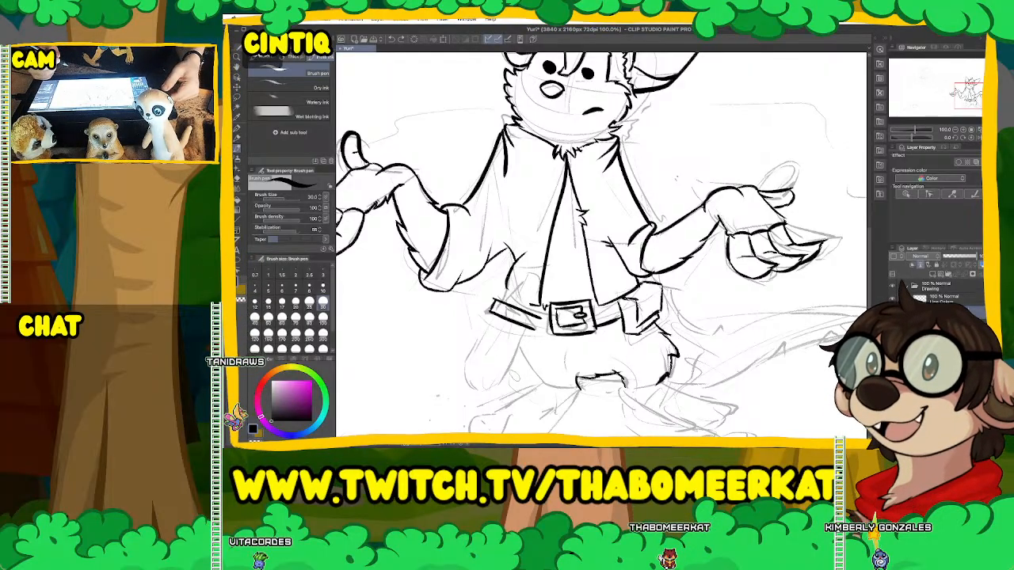
pyautogui.press('super+z')
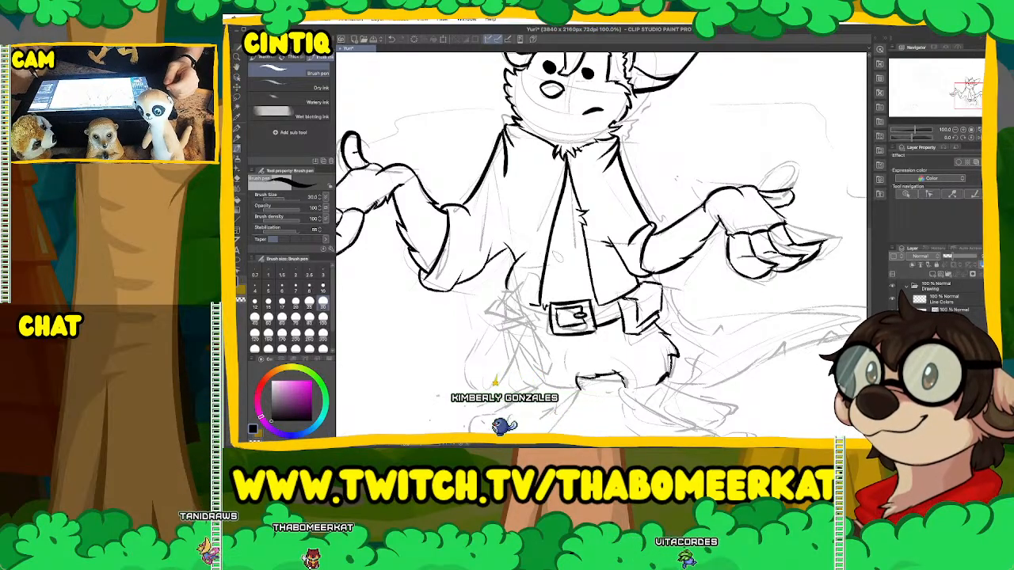
pyautogui.click(954, 310)
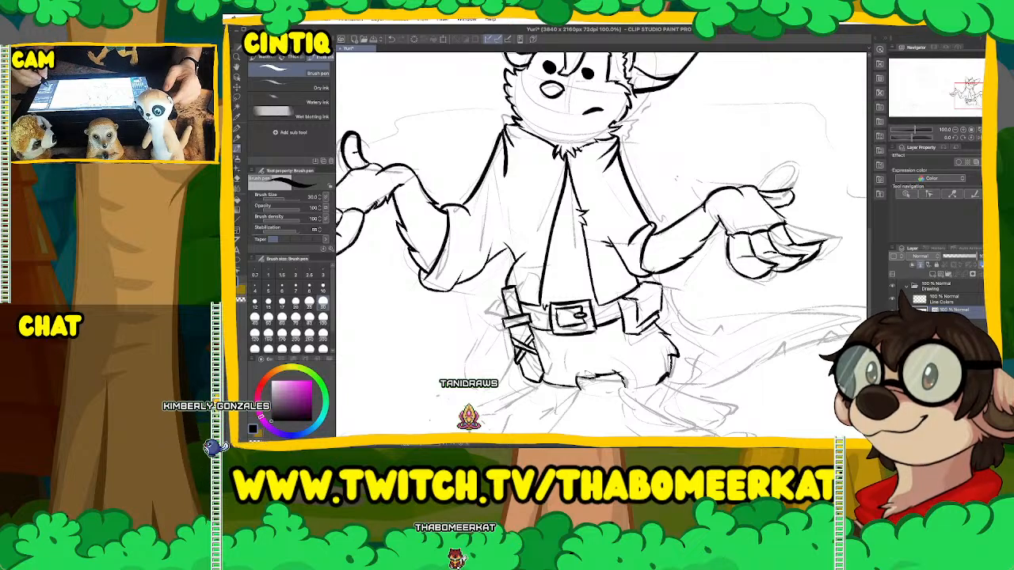
# Try to ink the small figure's lower leg and toed foot on the side farther from the large figure.
pyautogui.moveTo(602, 285)
pyautogui.mouseDown()
pyautogui.moveTo(553, 218)
pyautogui.moveTo(553, 176)
pyautogui.mouseUp()
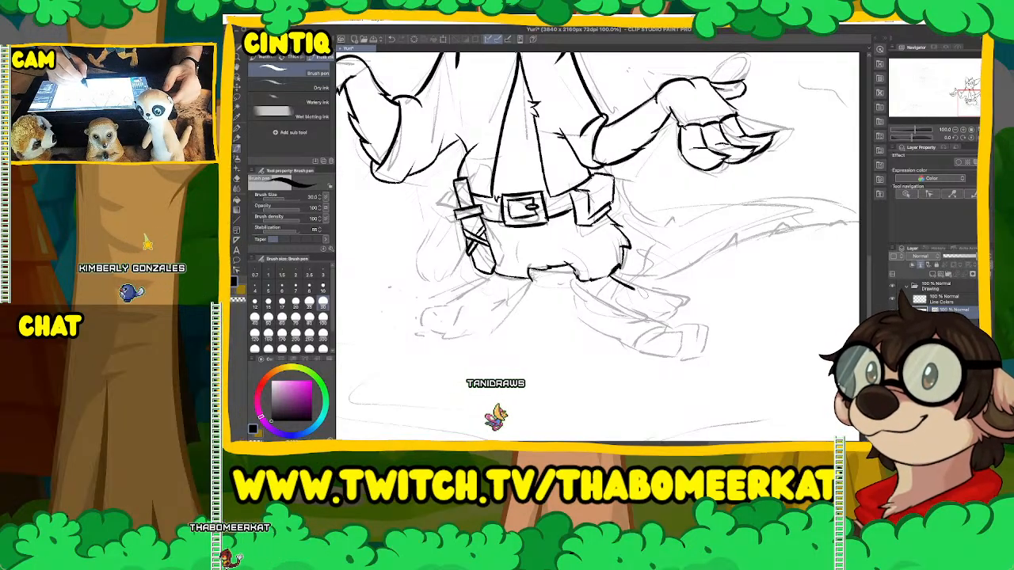
pyautogui.moveTo(610, 278); pyautogui.dragTo(643, 292)
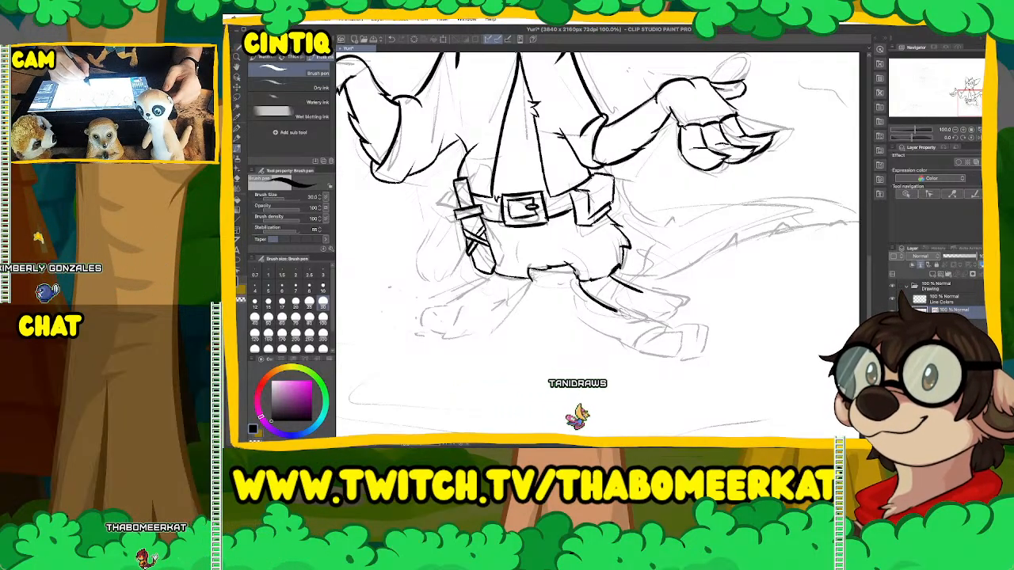
pyautogui.moveTo(581, 281); pyautogui.dragTo(626, 314)
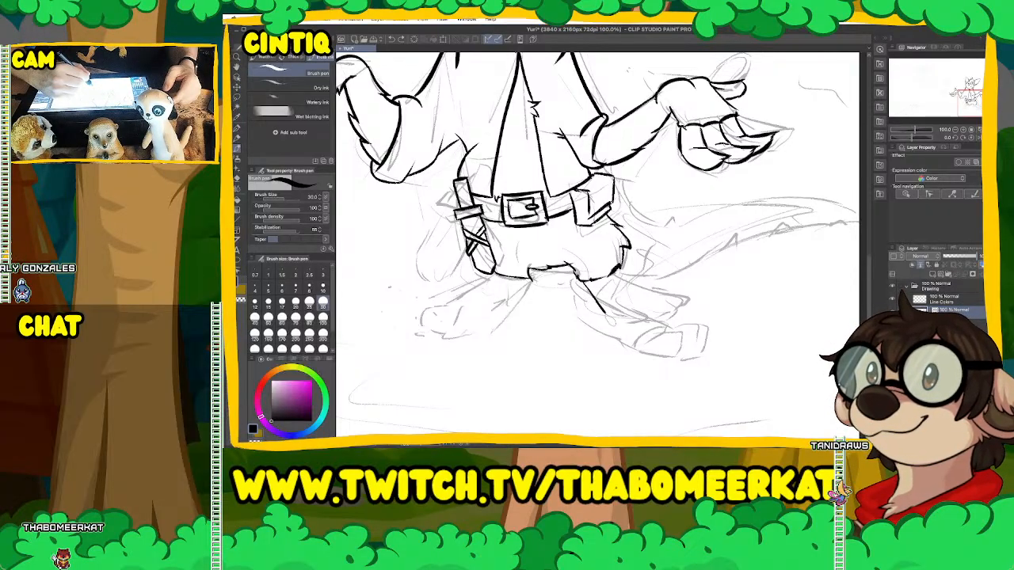
pyautogui.moveTo(604, 312)
pyautogui.mouseDown()
pyautogui.moveTo(610, 320)
pyautogui.moveTo(644, 309)
pyautogui.mouseUp()
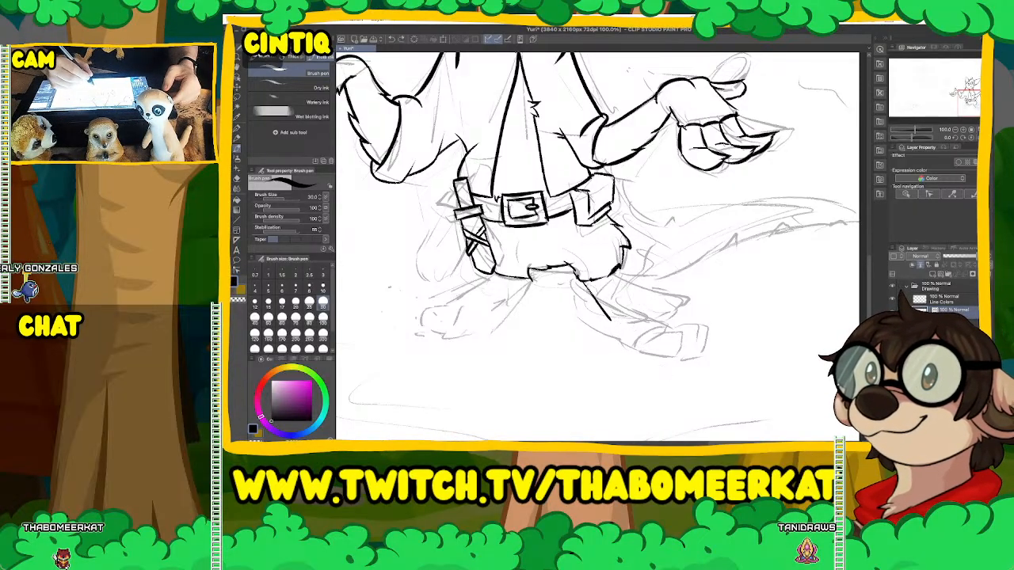
pyautogui.hotkey('ctrl', 'z')
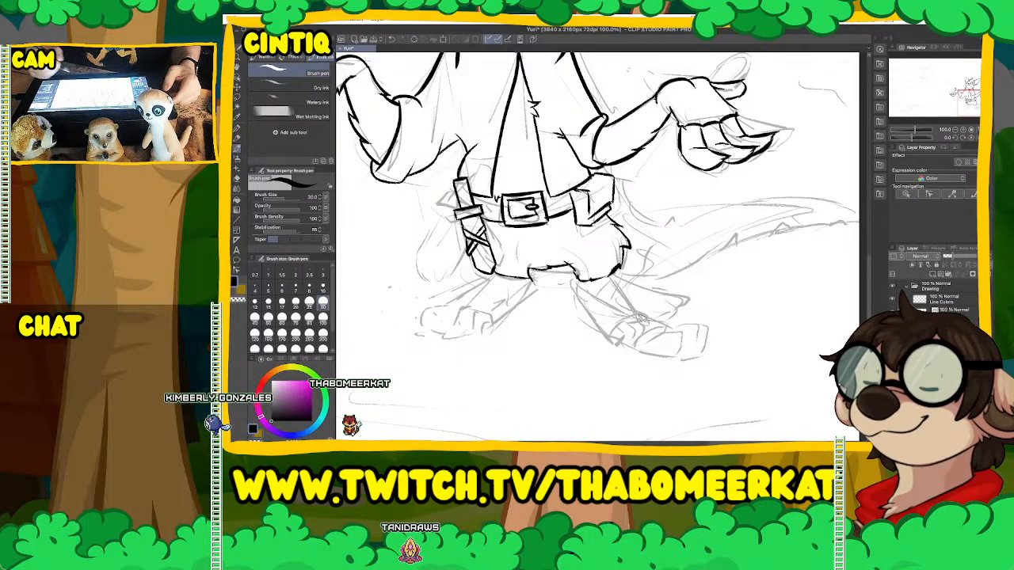
pyautogui.click(954, 310)
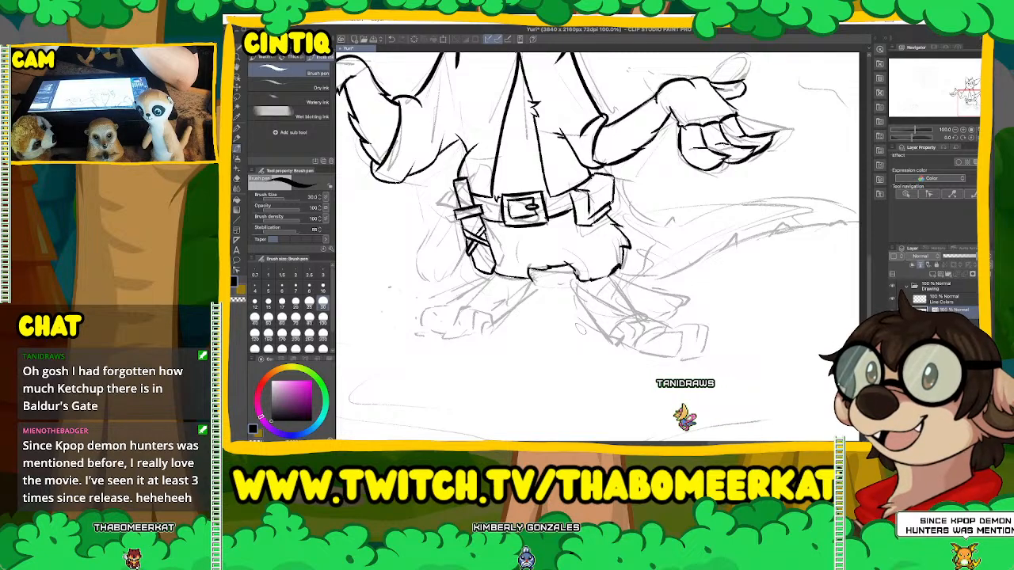
pyautogui.hotkey('ctrl', 'shift', 'n')
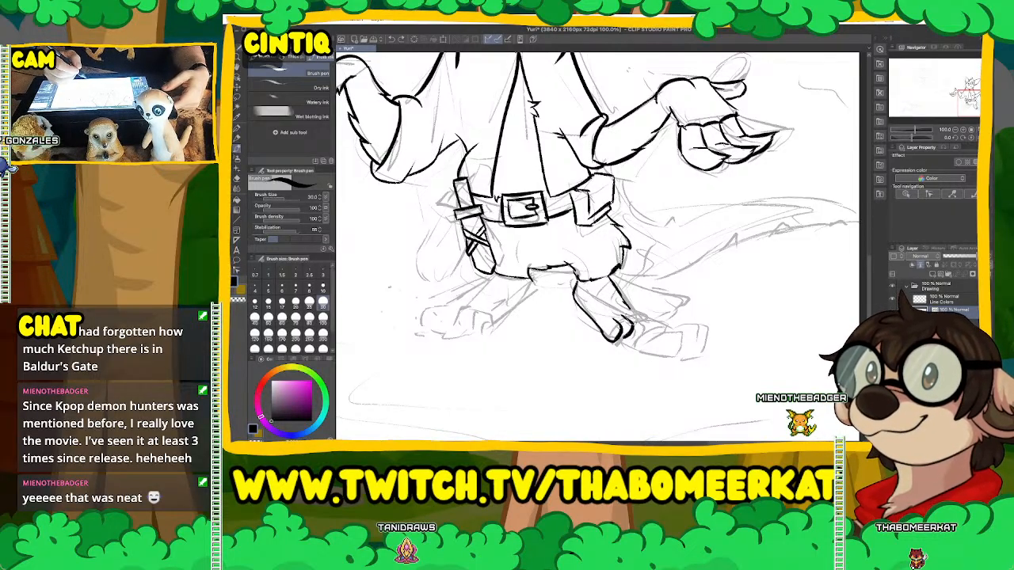
pyautogui.press('super+z')
pyautogui.press('super+z')
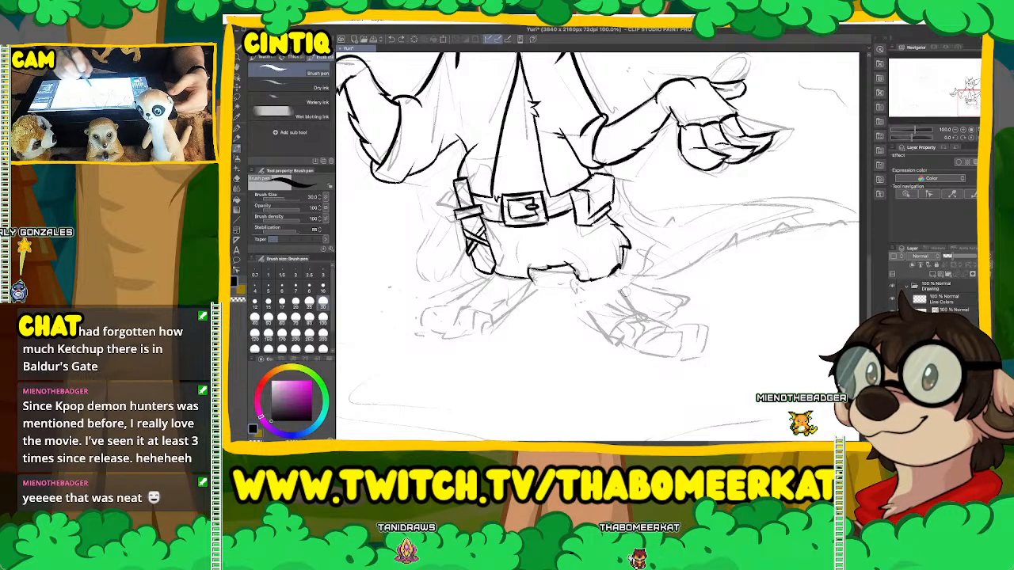
# Erase the small figure's rough lower legs and feet, and ink shorter legs with rounded toes below the trousers.
pyautogui.moveTo(626, 292)
pyautogui.mouseDown()
pyautogui.moveTo(658, 286)
pyautogui.moveTo(633, 341)
pyautogui.mouseUp()
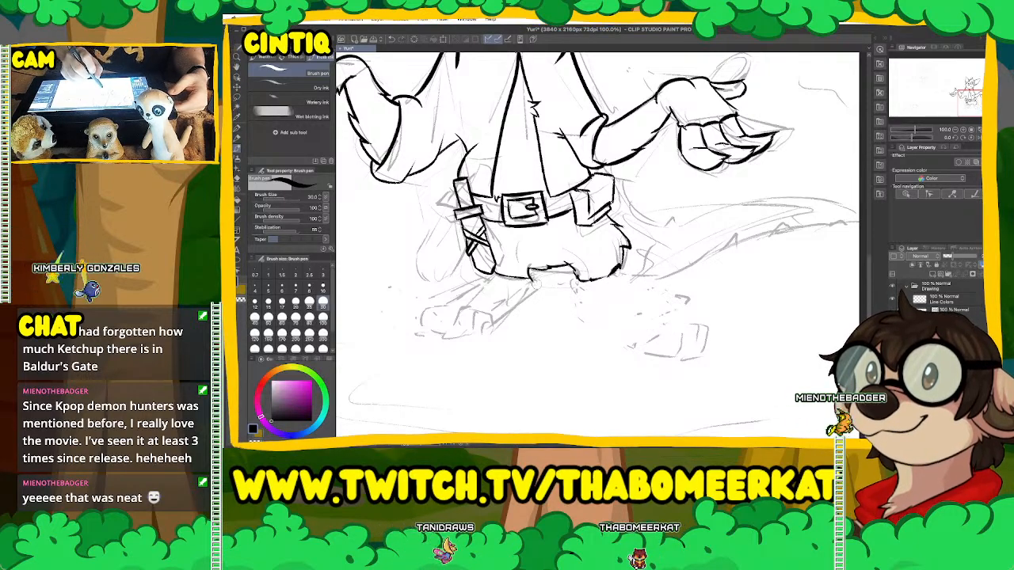
pyautogui.moveTo(531, 287)
pyautogui.mouseDown()
pyautogui.moveTo(476, 305)
pyautogui.moveTo(507, 317)
pyautogui.mouseUp()
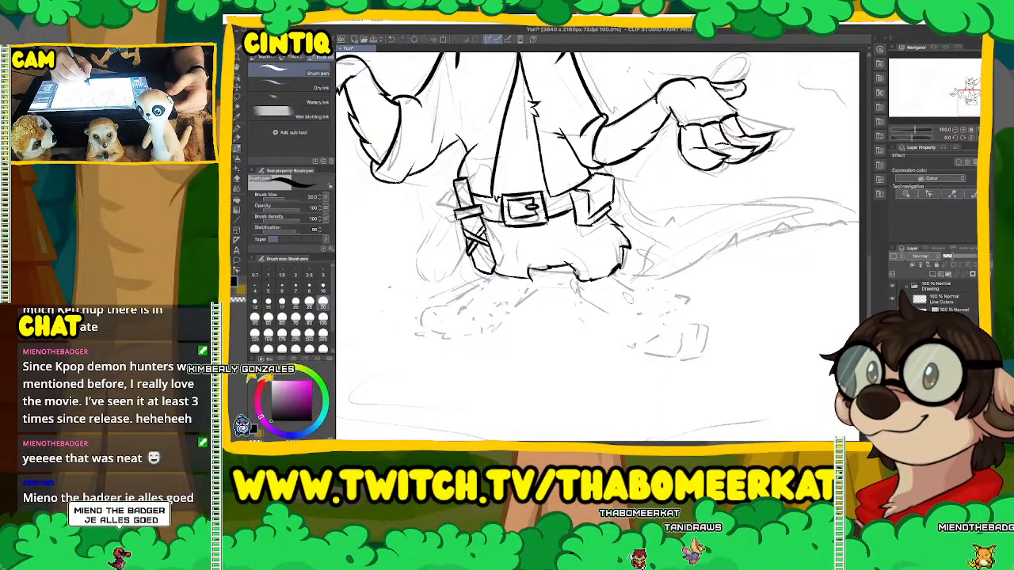
pyautogui.moveTo(628, 298); pyautogui.dragTo(592, 328)
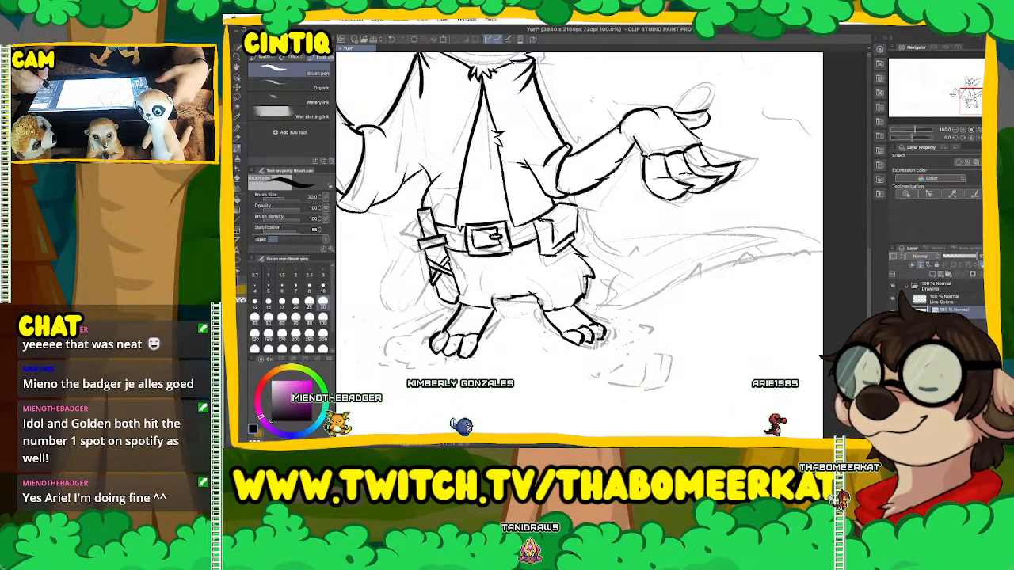
# Ink the small figure's long curved tail with a smooth upper edge, jagged fur along the underside and short stripes across it.
pyautogui.press('super+minus')
pyautogui.press('super+minus')
pyautogui.press('super+minus')
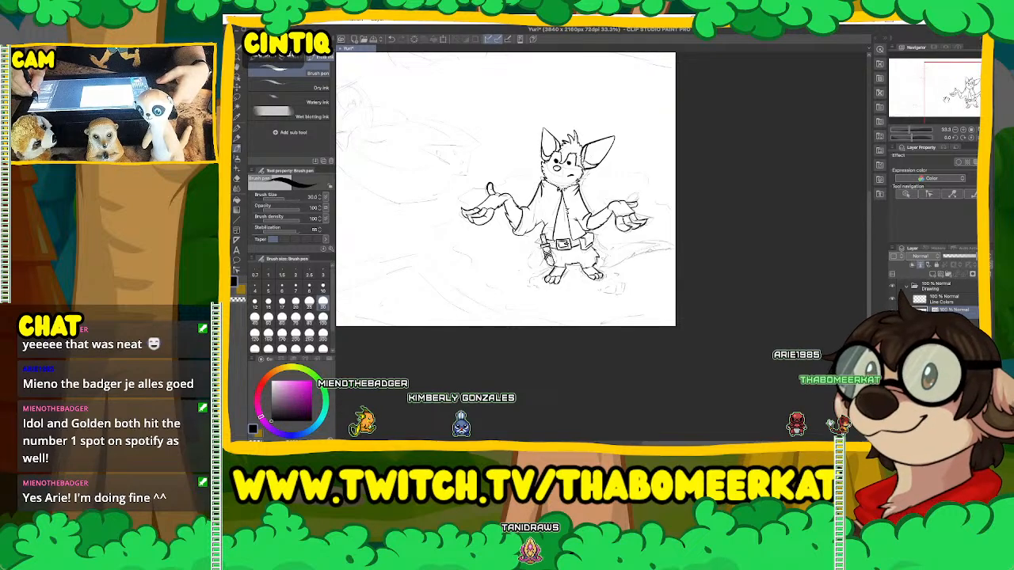
pyautogui.moveTo(951, 93); pyautogui.dragTo(936, 84)
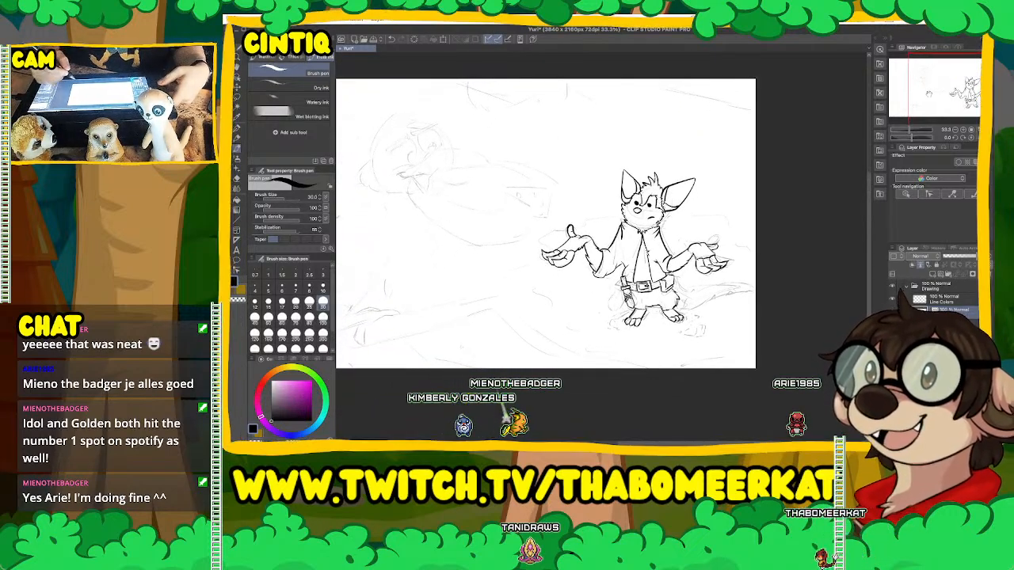
pyautogui.scroll(3, 632, 261)
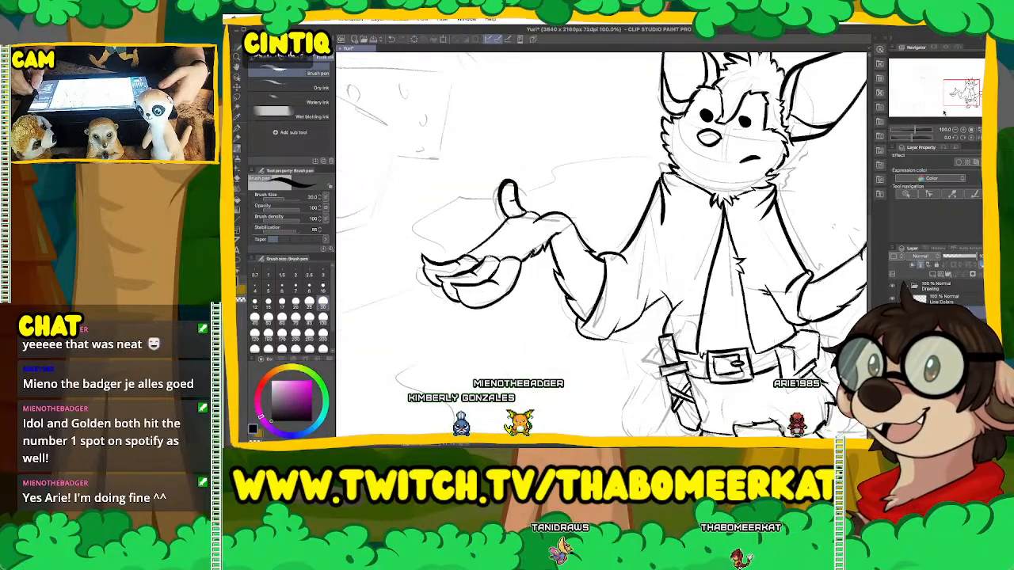
pyautogui.moveTo(632, 261); pyautogui.dragTo(525, 127)
pyautogui.moveTo(561, 203); pyautogui.dragTo(482, 191)
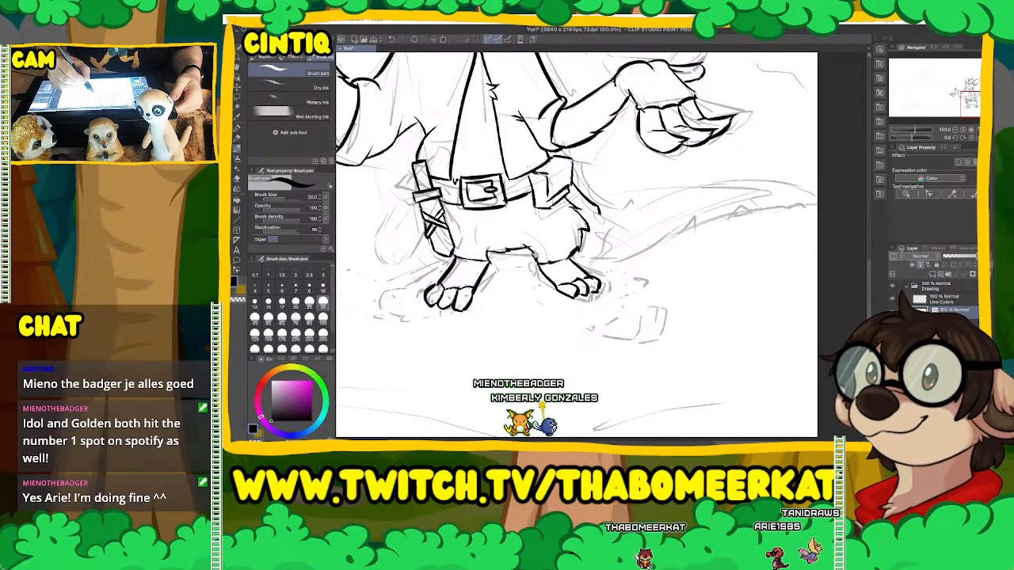
pyautogui.moveTo(626, 210); pyautogui.dragTo(651, 205)
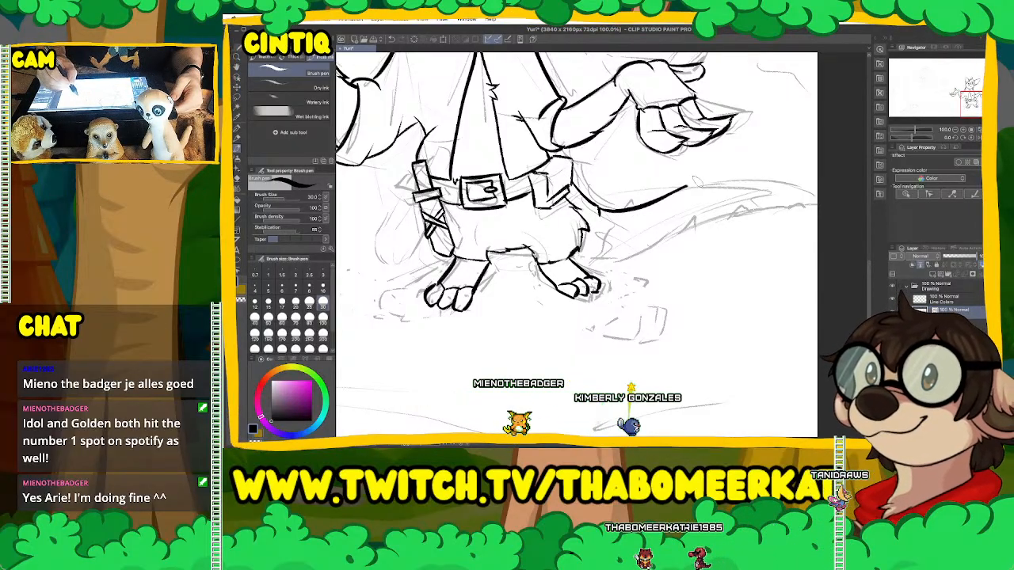
pyautogui.moveTo(697, 181); pyautogui.dragTo(789, 176)
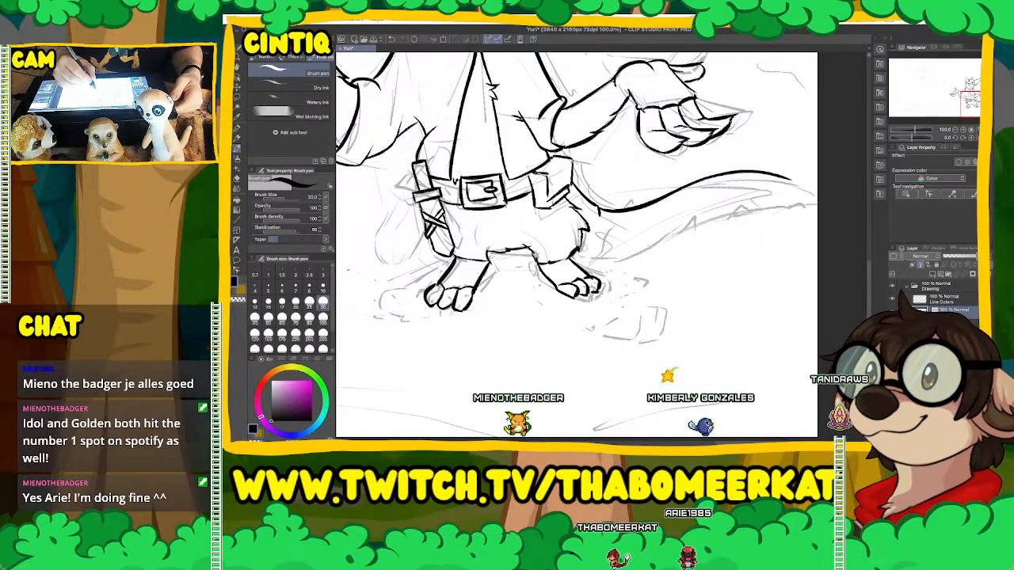
pyautogui.moveTo(620, 251)
pyautogui.mouseDown()
pyautogui.moveTo(633, 252)
pyautogui.moveTo(650, 233)
pyautogui.moveTo(655, 245)
pyautogui.moveTo(686, 220)
pyautogui.moveTo(805, 208)
pyautogui.moveTo(793, 191)
pyautogui.mouseUp()
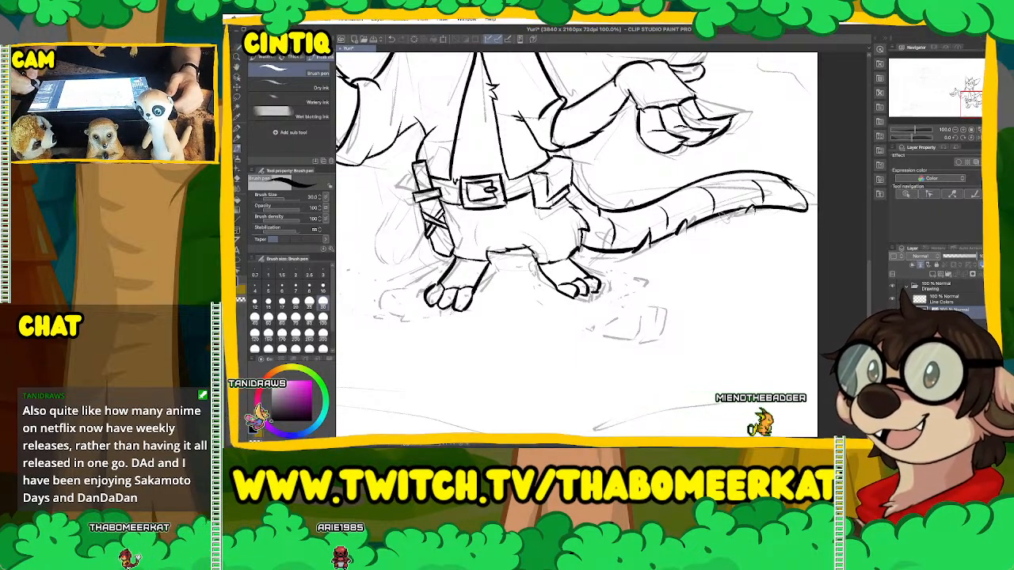
pyautogui.moveTo(577, 245); pyautogui.dragTo(583, 251)
# Ink the large figure's two thick slanted brows and the outline and heavy lower lid of the eye farther from the small figure.
pyautogui.moveTo(972, 102); pyautogui.dragTo(928, 79)
pyautogui.press('super+minus')
pyautogui.press('super+minus')
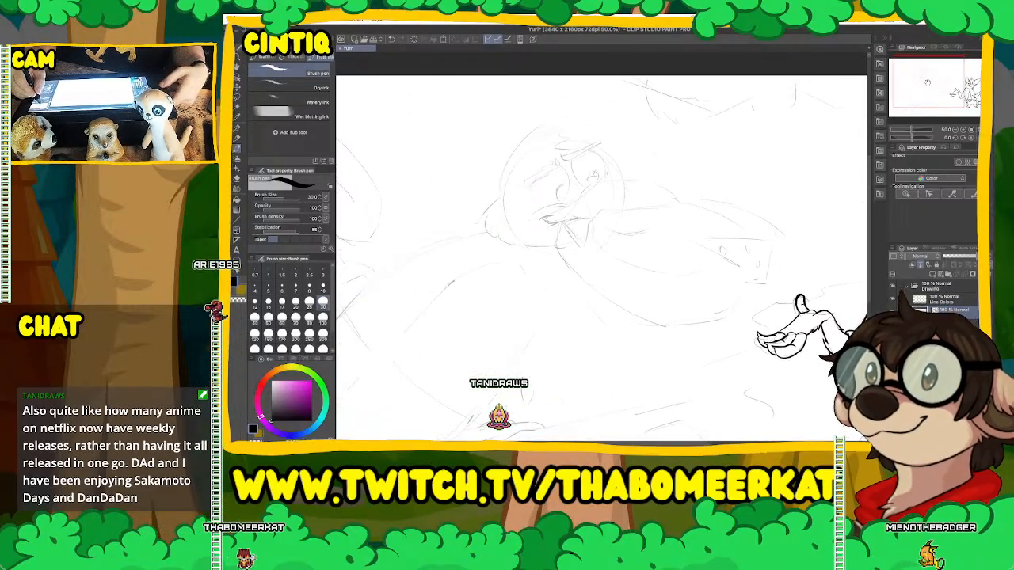
pyautogui.press('super+plus')
pyautogui.press('super+plus')
pyautogui.moveTo(928, 80); pyautogui.dragTo(923, 77)
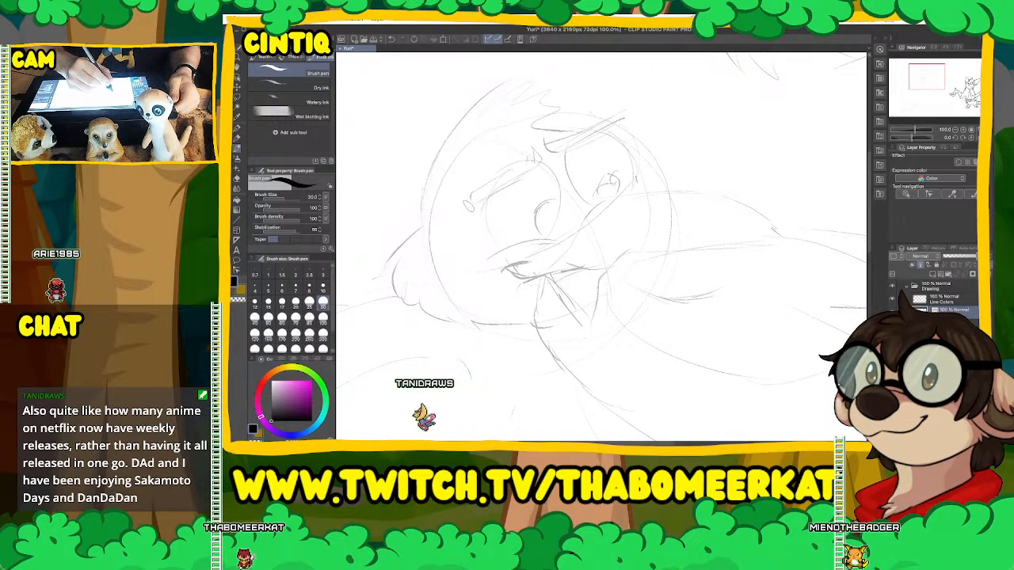
pyautogui.moveTo(472, 202); pyautogui.dragTo(544, 163)
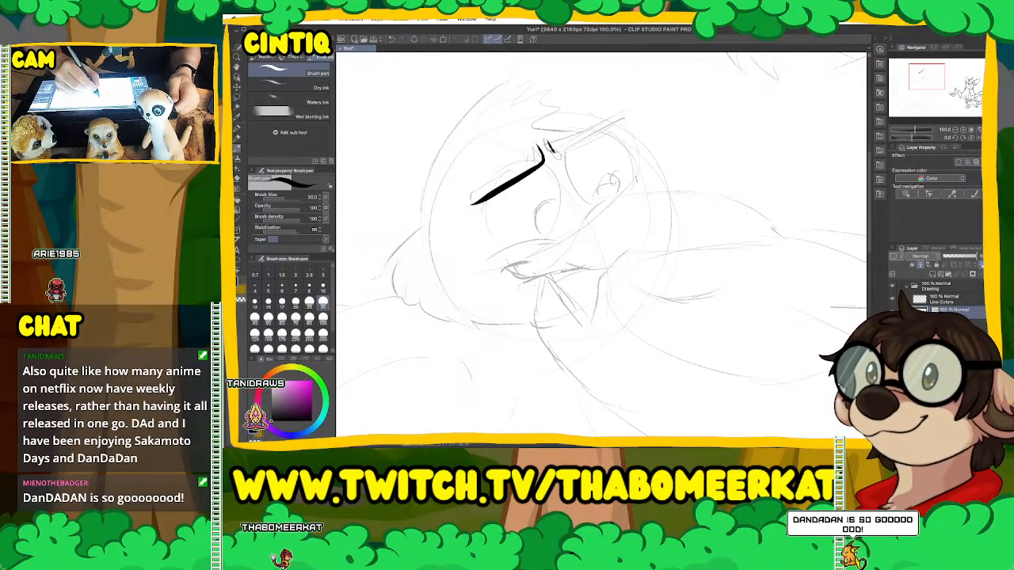
pyautogui.moveTo(552, 147)
pyautogui.mouseDown()
pyautogui.moveTo(561, 155)
pyautogui.moveTo(624, 123)
pyautogui.mouseUp()
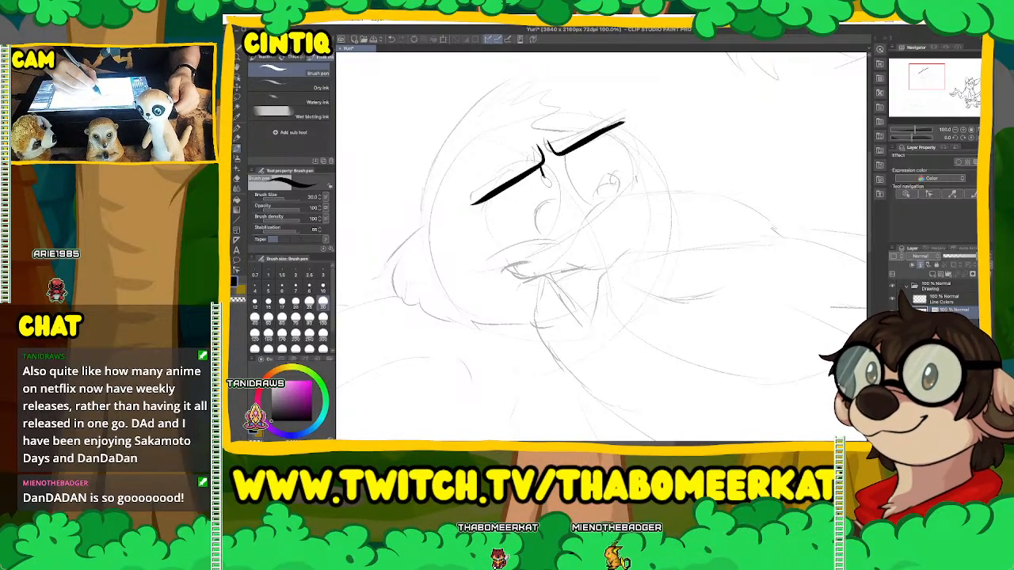
pyautogui.moveTo(547, 182); pyautogui.dragTo(572, 241)
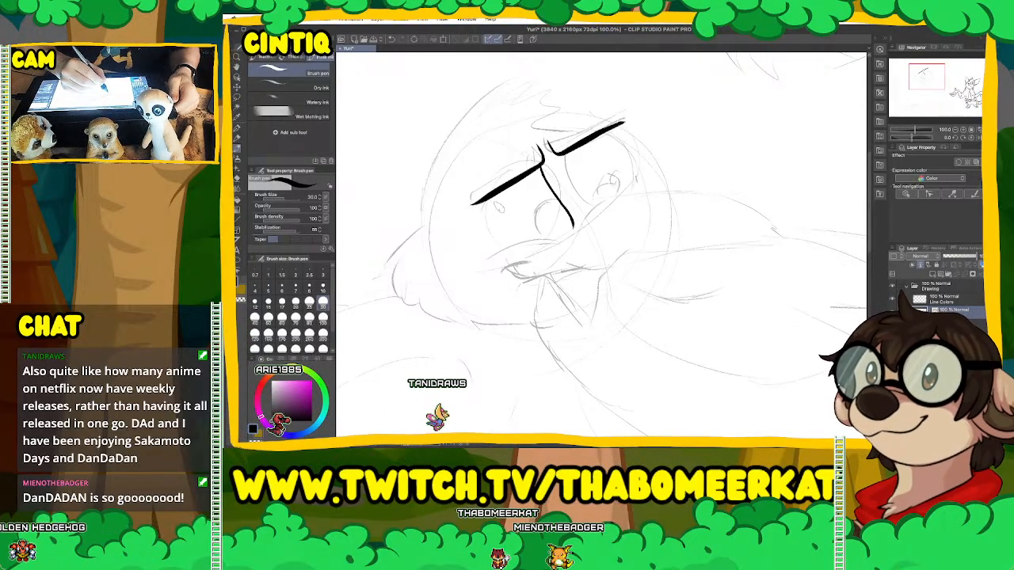
pyautogui.moveTo(498, 210)
pyautogui.mouseDown()
pyautogui.moveTo(539, 184)
pyautogui.moveTo(551, 204)
pyautogui.mouseUp()
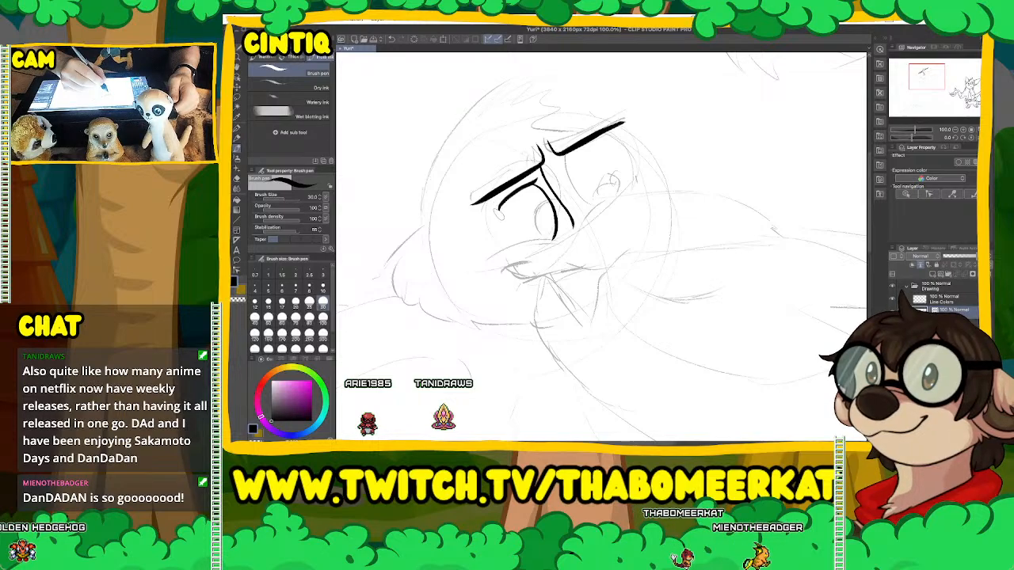
pyautogui.moveTo(500, 208); pyautogui.dragTo(502, 231)
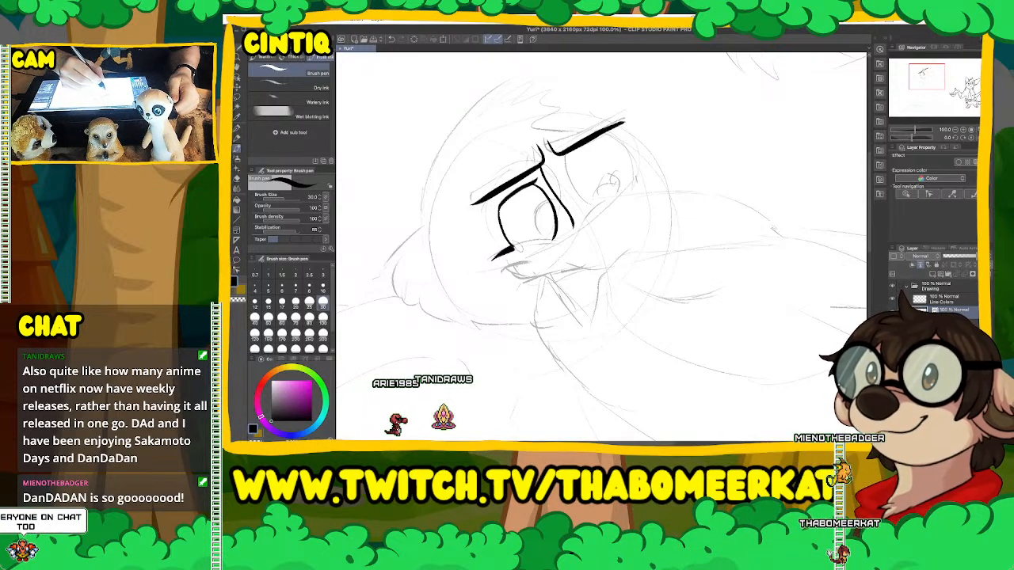
pyautogui.moveTo(491, 258); pyautogui.dragTo(540, 240)
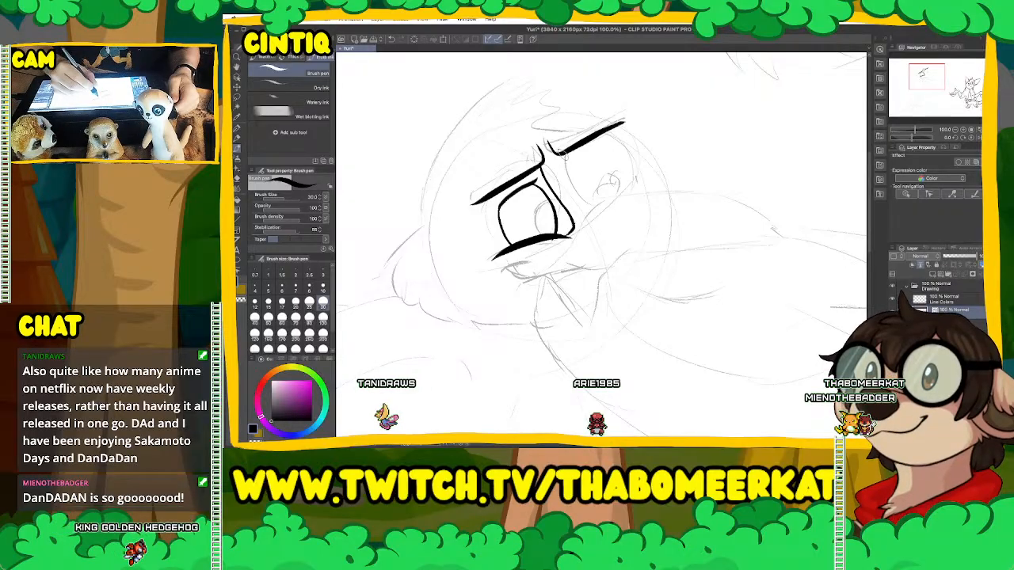
# Ink the large figure's long, downward-tipped snout with its curved bridge, flat underside and small curl beneath, plus the inner edge of the second eye.
pyautogui.moveTo(569, 176); pyautogui.dragTo(587, 224)
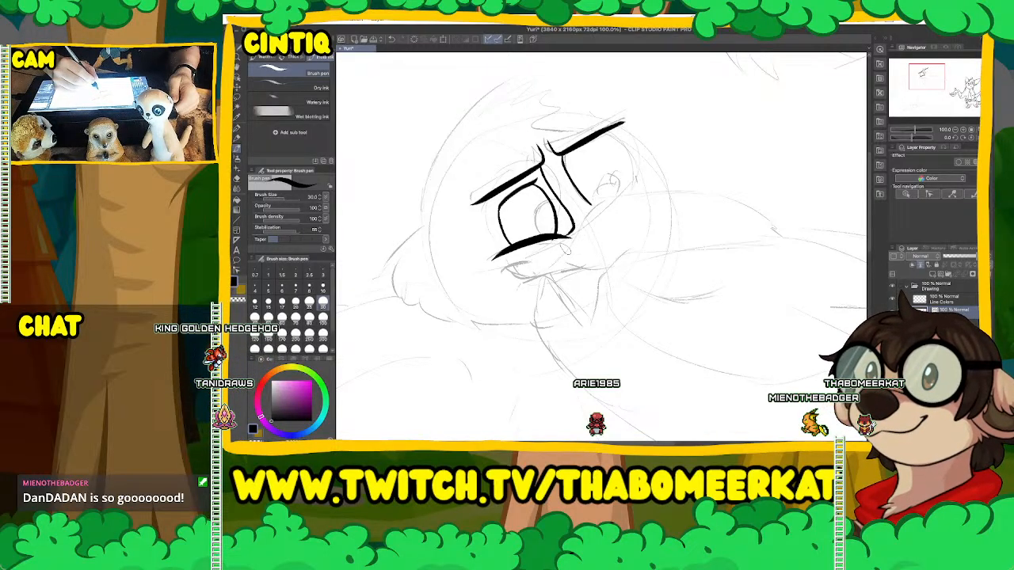
pyautogui.moveTo(567, 246)
pyautogui.mouseDown()
pyautogui.moveTo(596, 205)
pyautogui.moveTo(715, 188)
pyautogui.moveTo(780, 238)
pyautogui.mouseUp()
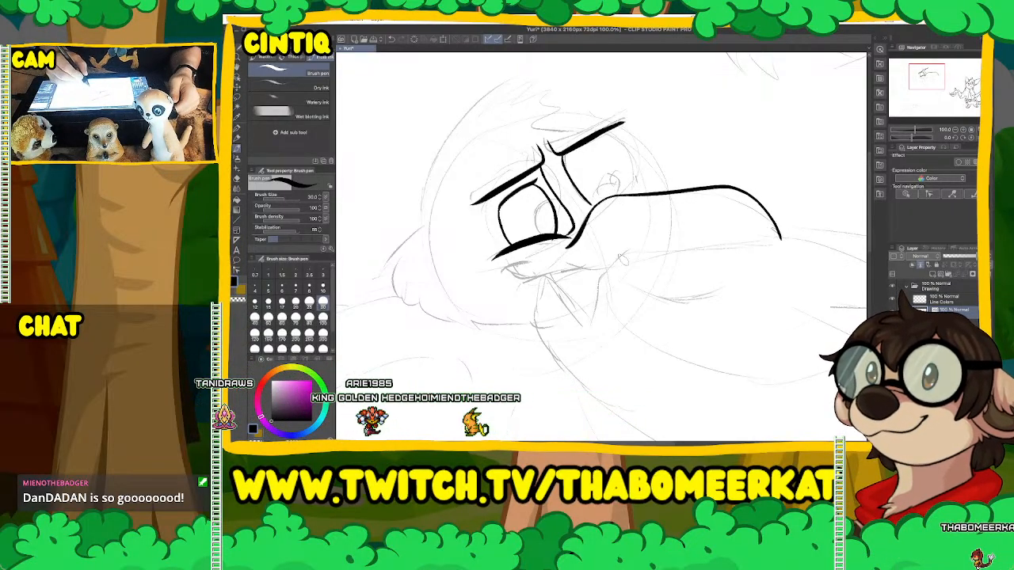
pyautogui.moveTo(605, 268)
pyautogui.mouseDown()
pyautogui.moveTo(632, 249)
pyautogui.moveTo(668, 257)
pyautogui.moveTo(765, 243)
pyautogui.mouseUp()
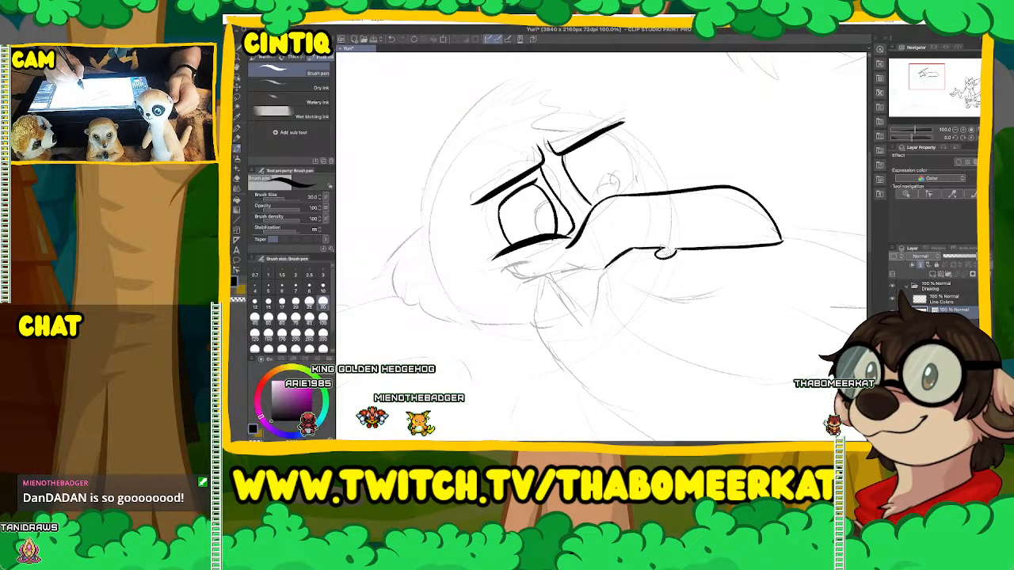
pyautogui.moveTo(665, 253); pyautogui.dragTo(664, 256)
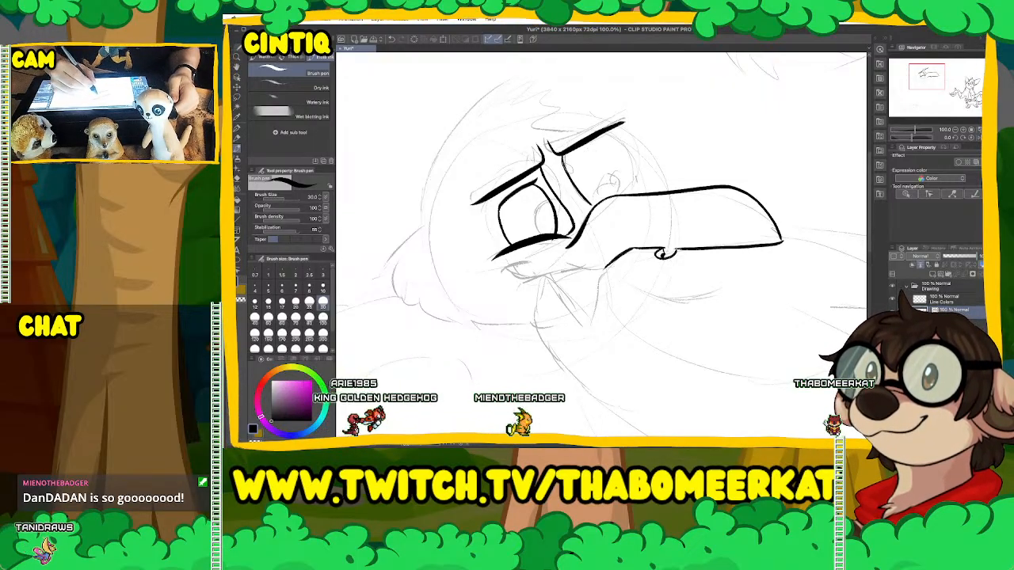
# Redraw both of the large figure's eyes with rounder outlines and oval pupils, and ink jagged fur tufts on both cheeks.
pyautogui.moveTo(573, 162); pyautogui.dragTo(618, 136)
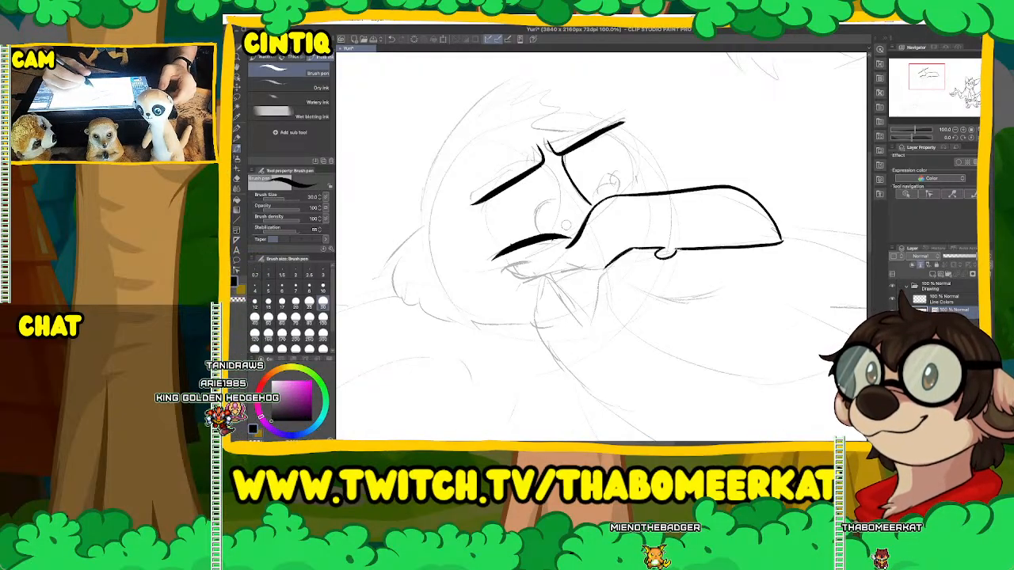
pyautogui.moveTo(565, 161); pyautogui.dragTo(555, 164)
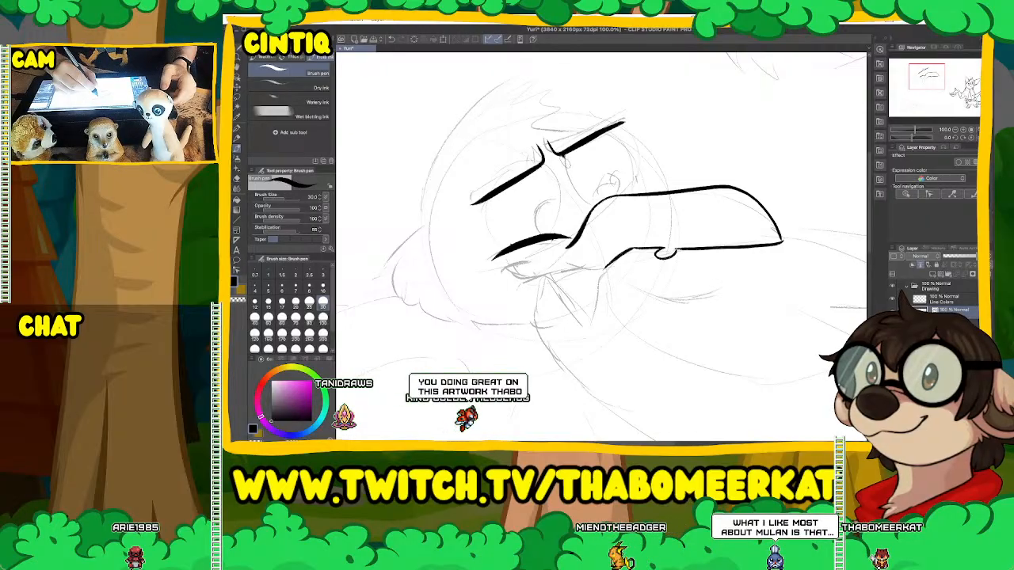
pyautogui.moveTo(565, 155); pyautogui.dragTo(606, 194)
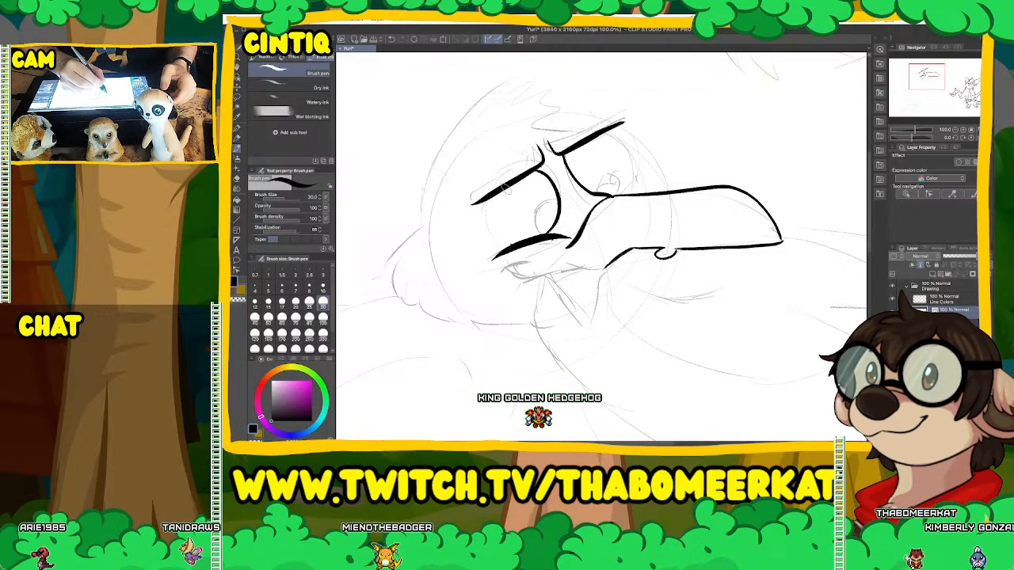
pyautogui.moveTo(503, 193); pyautogui.dragTo(511, 229)
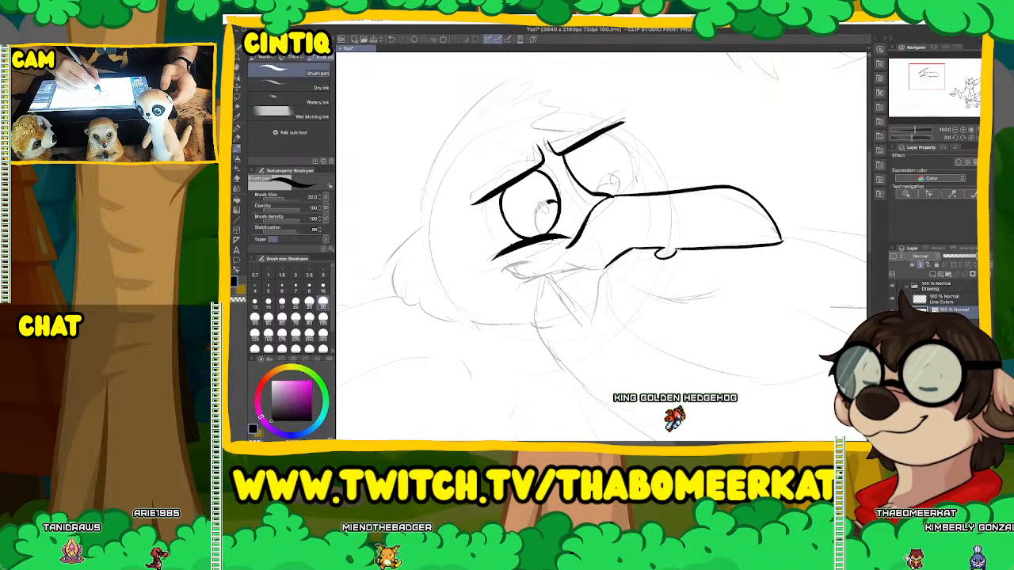
pyautogui.moveTo(552, 201); pyautogui.dragTo(547, 224)
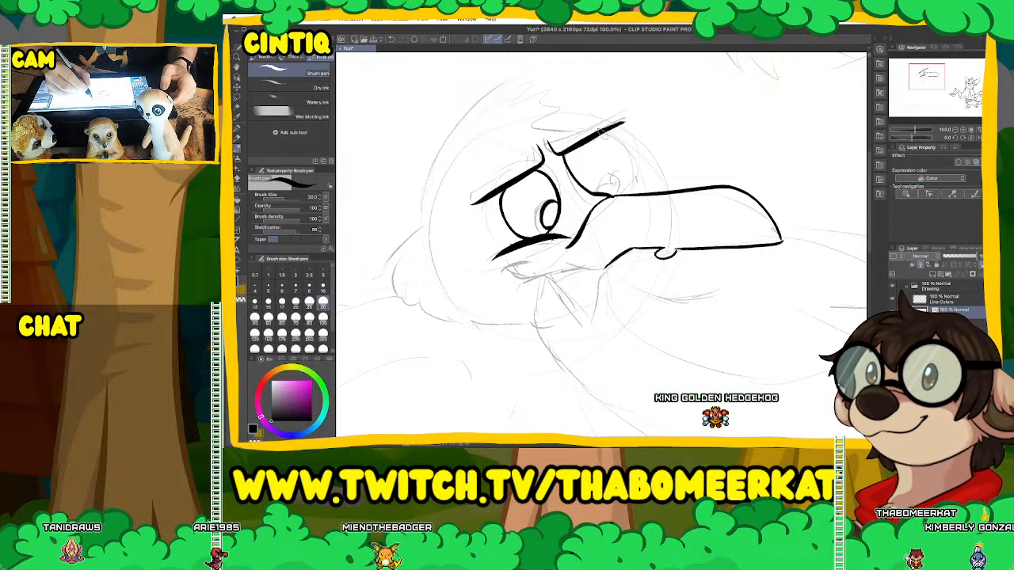
pyautogui.moveTo(600, 135)
pyautogui.mouseDown()
pyautogui.moveTo(617, 149)
pyautogui.moveTo(618, 188)
pyautogui.mouseUp()
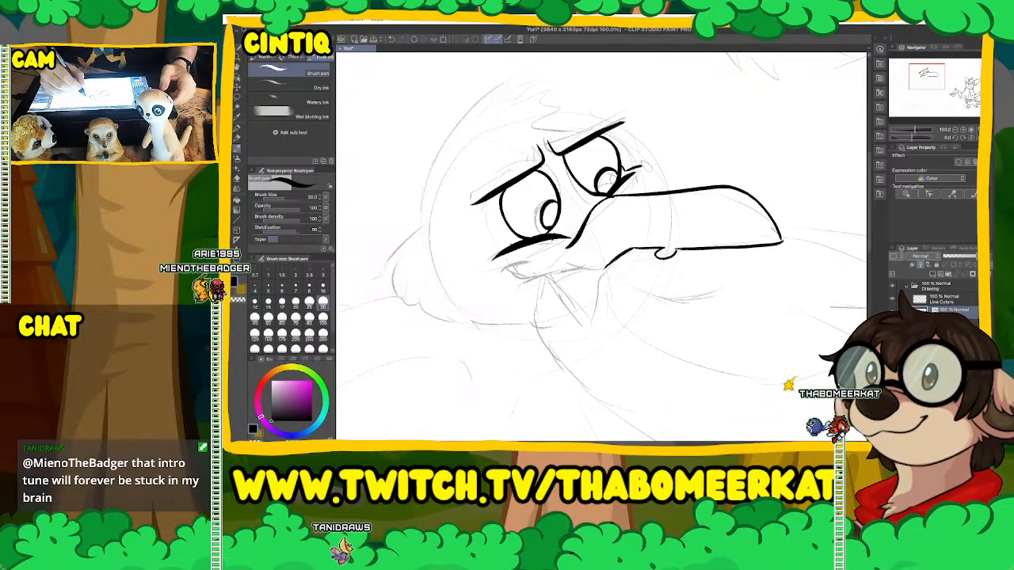
pyautogui.moveTo(638, 168); pyautogui.dragTo(662, 179)
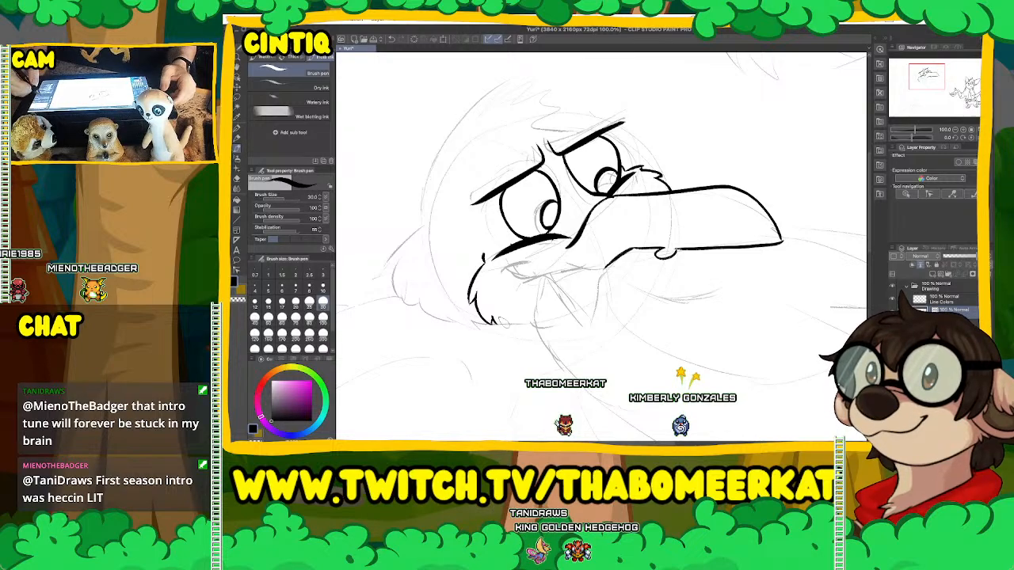
# Ink the outline of the large cheese wheel in the figure's mouth, with a wedge cut out on the side toward the small figure.
pyautogui.moveTo(504, 323)
pyautogui.mouseDown()
pyautogui.moveTo(380, 284)
pyautogui.moveTo(351, 257)
pyautogui.moveTo(384, 232)
pyautogui.mouseUp()
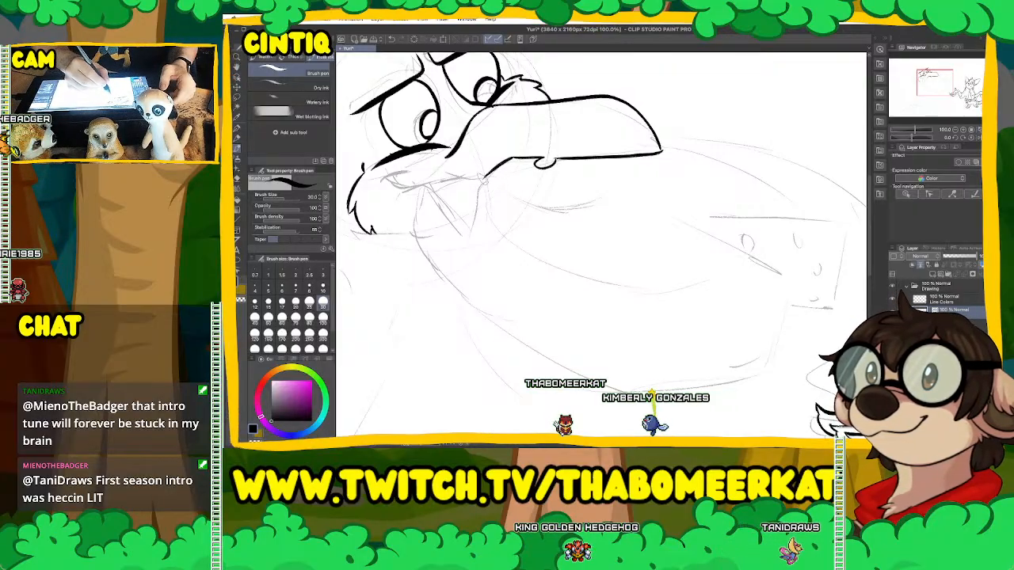
pyautogui.moveTo(480, 176)
pyautogui.mouseDown()
pyautogui.moveTo(461, 287)
pyautogui.moveTo(534, 350)
pyautogui.moveTo(621, 379)
pyautogui.moveTo(686, 383)
pyautogui.moveTo(792, 342)
pyautogui.mouseUp()
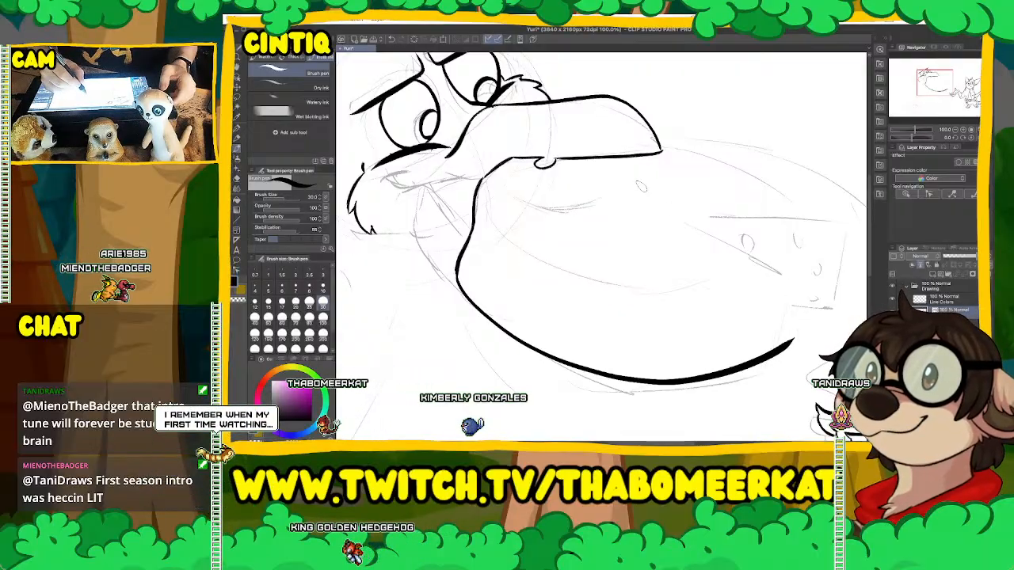
pyautogui.moveTo(640, 204)
pyautogui.mouseDown()
pyautogui.moveTo(790, 272)
pyautogui.moveTo(793, 342)
pyautogui.mouseUp()
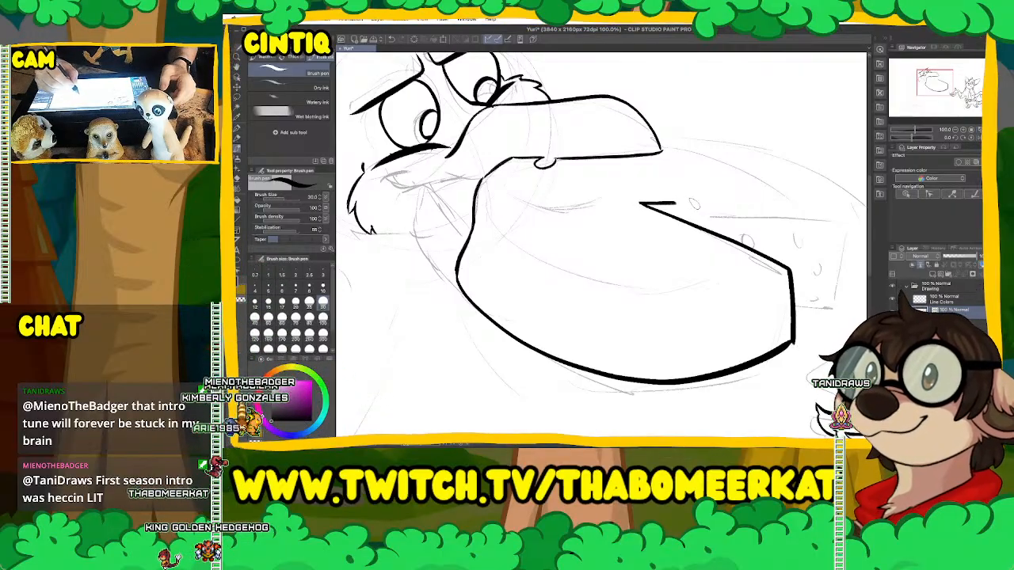
pyautogui.moveTo(675, 204); pyautogui.dragTo(751, 203)
pyautogui.moveTo(830, 208)
pyautogui.mouseDown()
pyautogui.moveTo(851, 208)
pyautogui.moveTo(841, 274)
pyautogui.mouseUp()
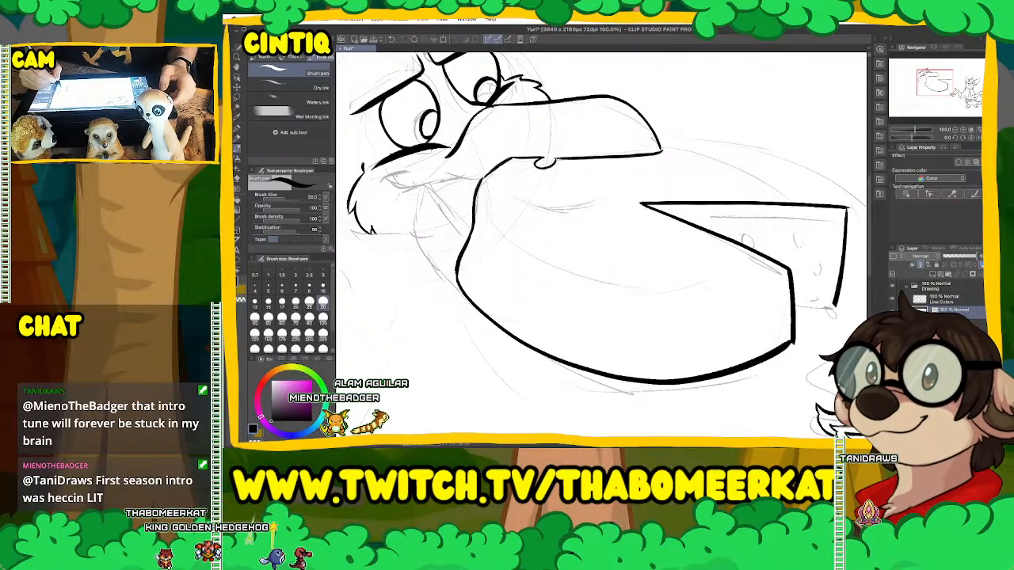
pyautogui.moveTo(795, 310); pyautogui.dragTo(835, 310)
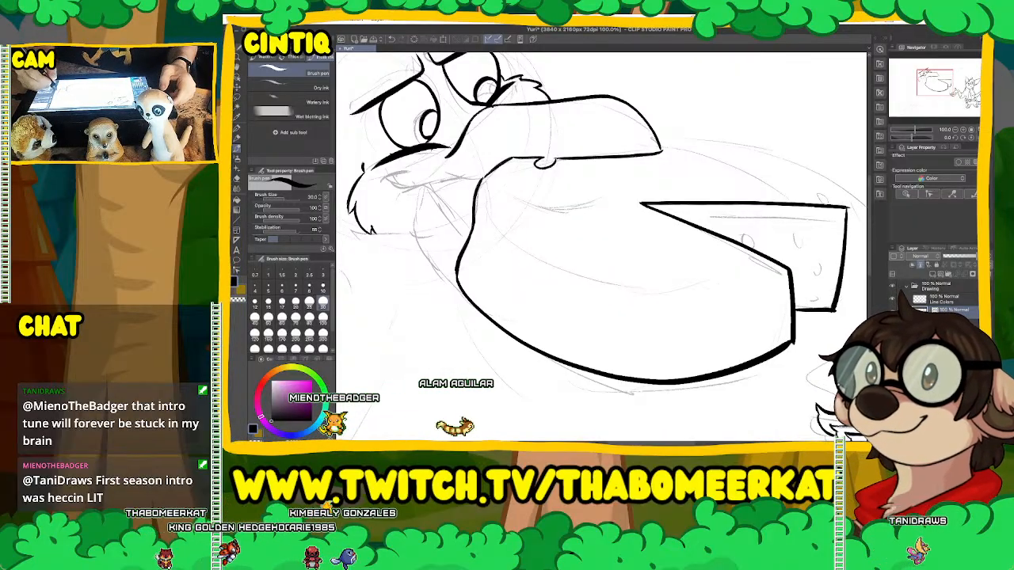
# Ink three round holes with black shading and one partly hidden hole on the cut face of the cheese wheel.
pyautogui.moveTo(789, 226)
pyautogui.mouseDown()
pyautogui.moveTo(808, 223)
pyautogui.moveTo(803, 241)
pyautogui.mouseUp()
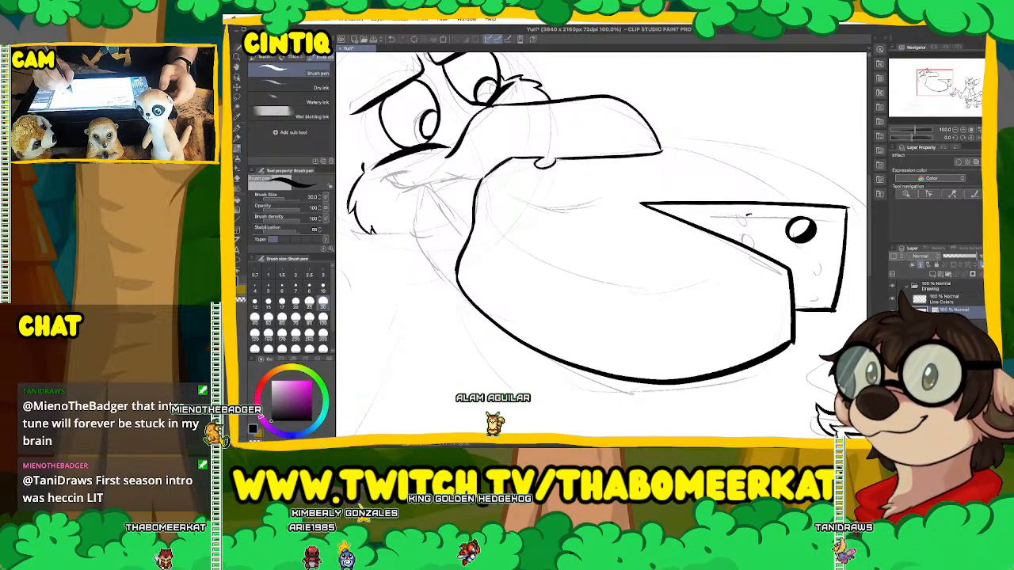
pyautogui.moveTo(747, 215); pyautogui.dragTo(749, 235)
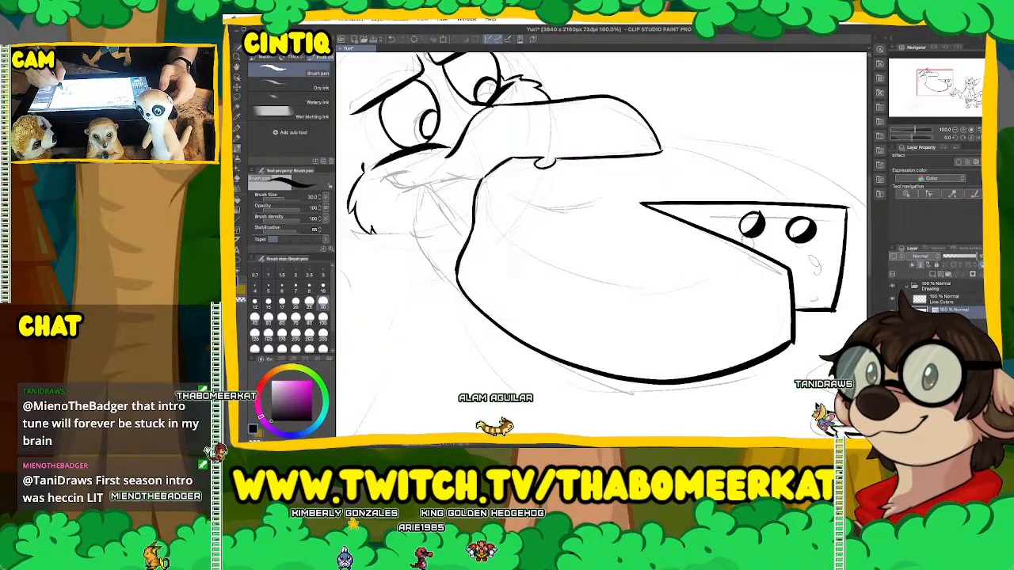
pyautogui.moveTo(824, 262); pyautogui.dragTo(816, 280)
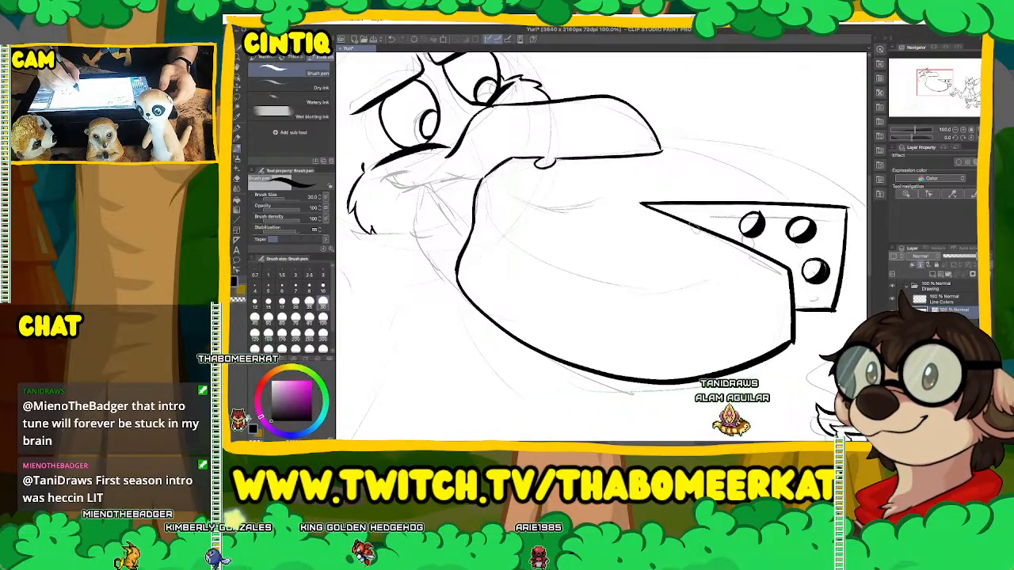
pyautogui.moveTo(697, 225); pyautogui.dragTo(713, 231)
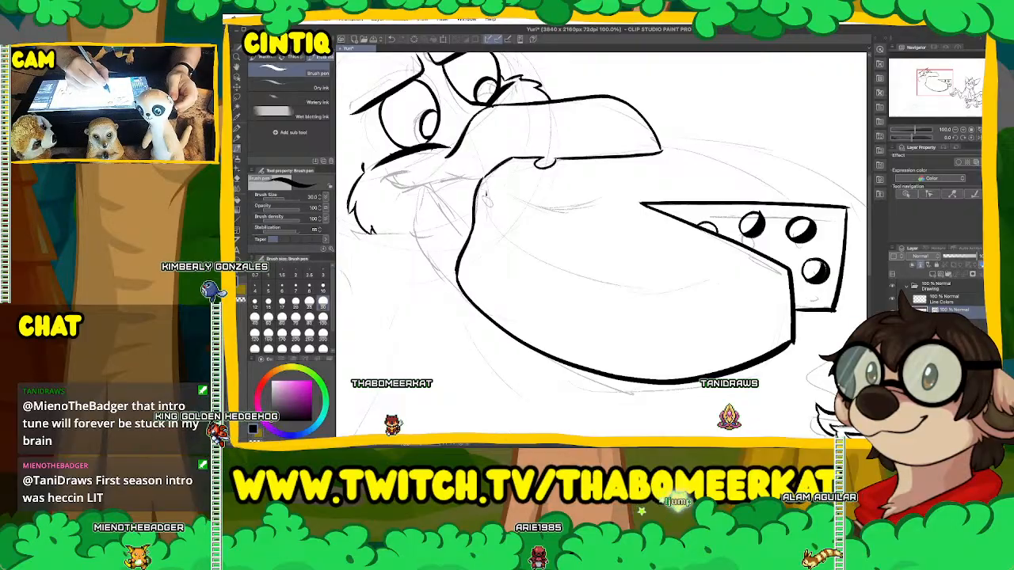
# Ink the curved front rim of the cheese wheel's top and the back edge arching from the snout to the cut wedge.
pyautogui.moveTo(486, 193)
pyautogui.mouseDown()
pyautogui.moveTo(518, 254)
pyautogui.moveTo(550, 275)
pyautogui.moveTo(649, 293)
pyautogui.moveTo(737, 280)
pyautogui.mouseUp()
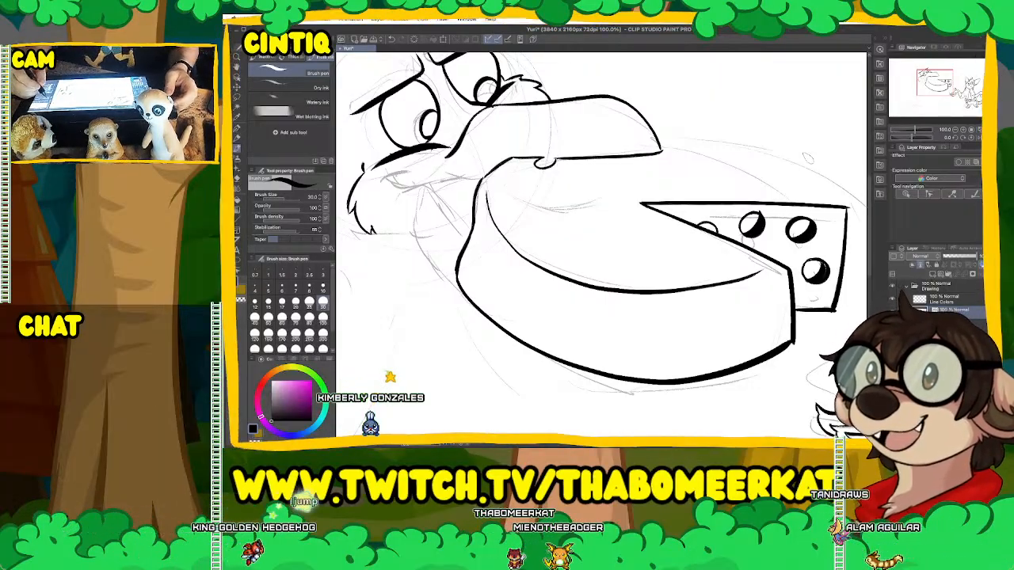
pyautogui.moveTo(602, 245)
pyautogui.mouseDown()
pyautogui.moveTo(602, 255)
pyautogui.moveTo(471, 268)
pyautogui.moveTo(499, 270)
pyautogui.mouseUp()
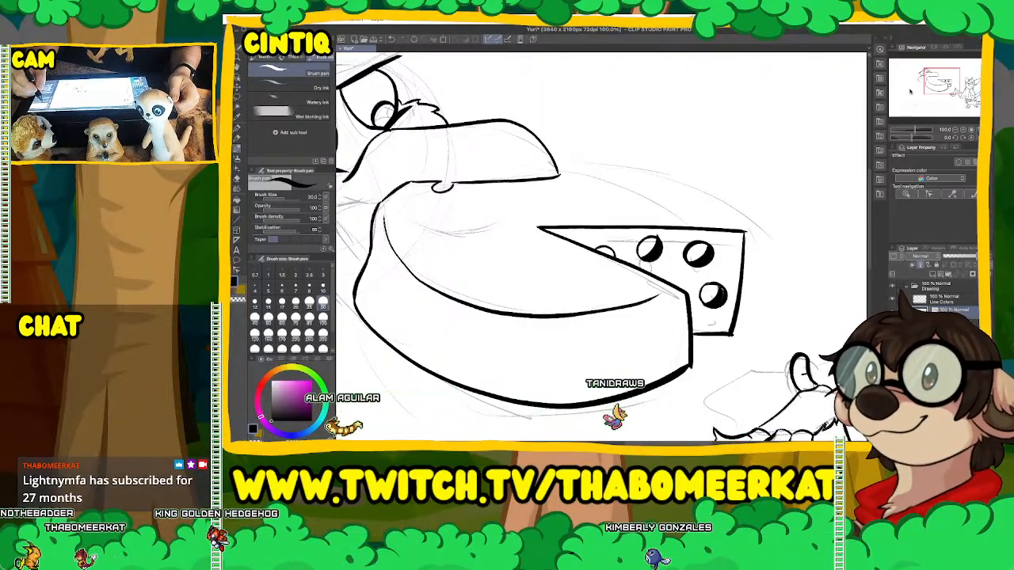
pyautogui.moveTo(602, 237); pyautogui.dragTo(643, 227)
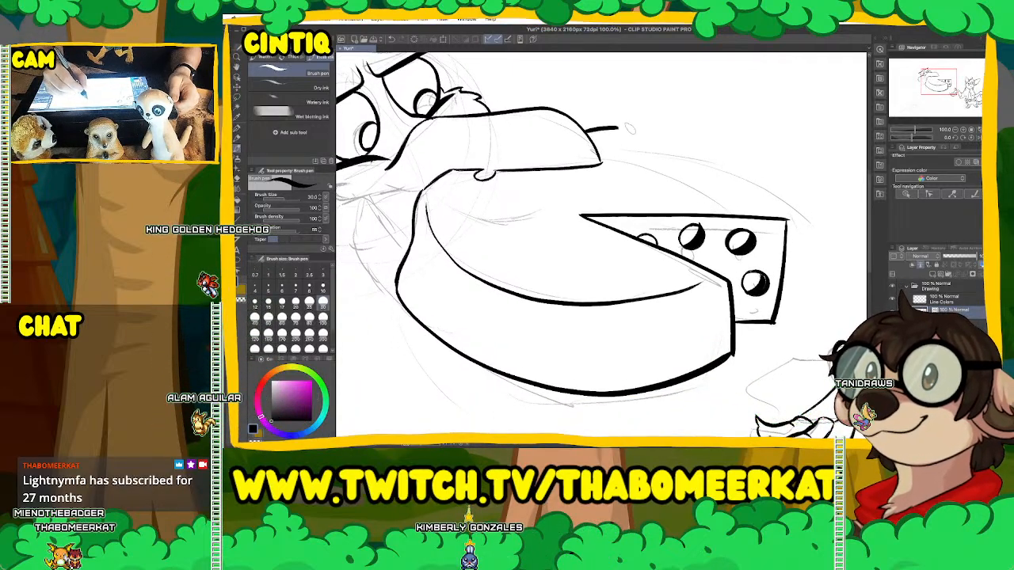
pyautogui.moveTo(630, 127)
pyautogui.mouseDown()
pyautogui.moveTo(679, 136)
pyautogui.moveTo(750, 173)
pyautogui.moveTo(782, 214)
pyautogui.mouseUp()
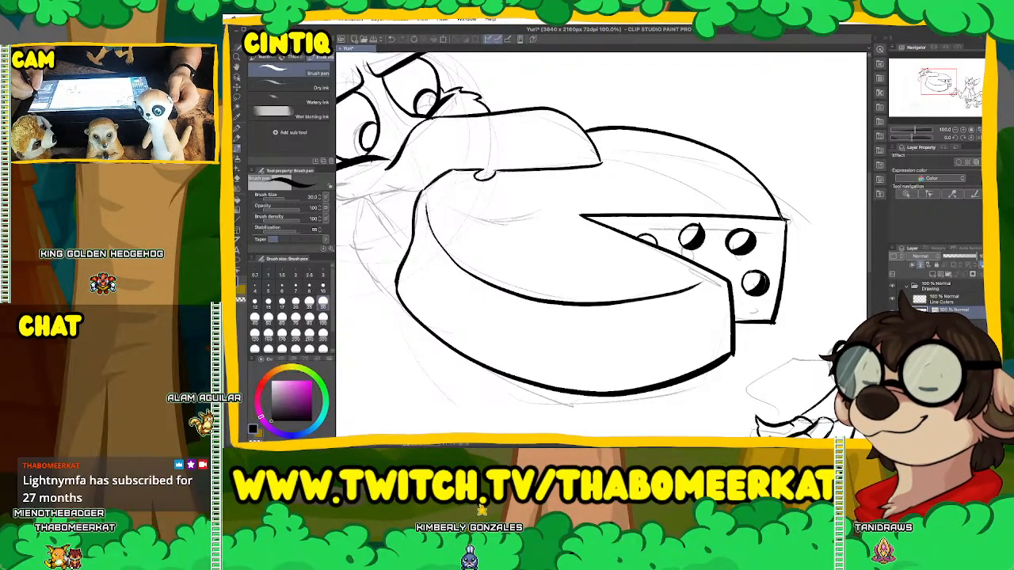
# Ink the large figure's mouth corner and the narrow lower jaw meeting the cheese, and extend the jagged fur beneath the cheek.
pyautogui.moveTo(555, 238); pyautogui.dragTo(747, 287)
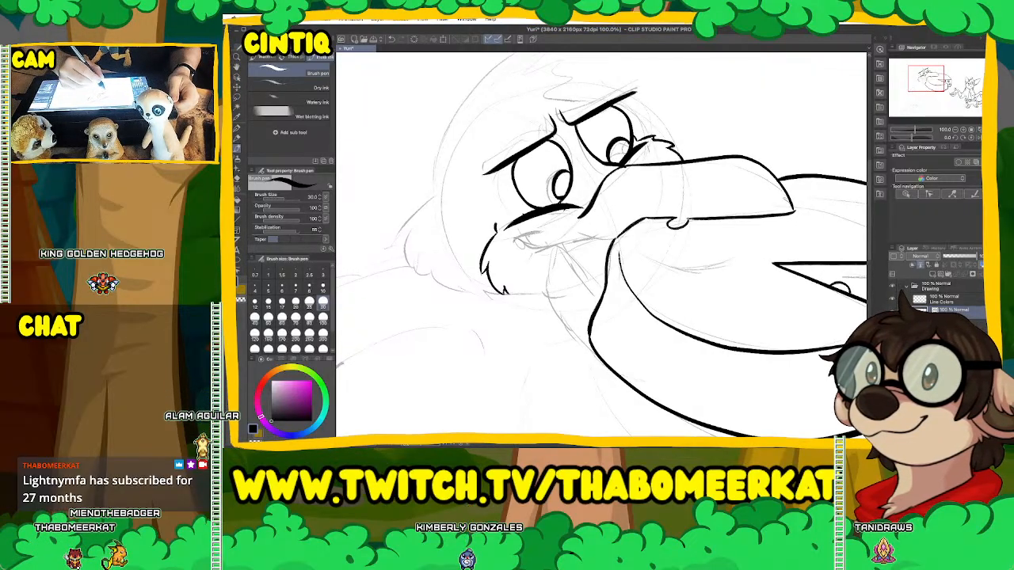
pyautogui.moveTo(519, 245); pyautogui.dragTo(555, 228)
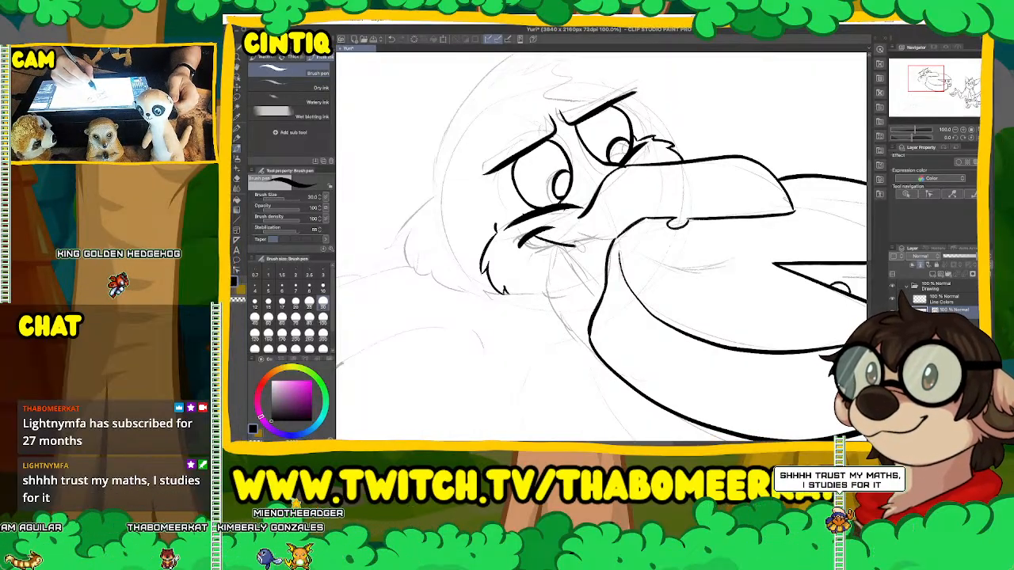
pyautogui.moveTo(536, 237); pyautogui.dragTo(593, 246)
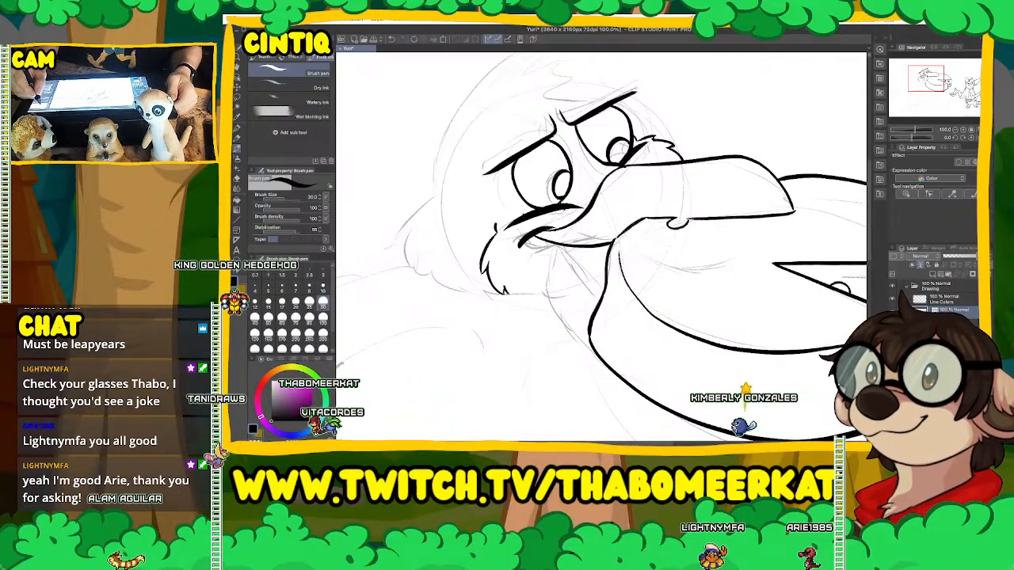
pyautogui.moveTo(602, 246); pyautogui.dragTo(658, 207)
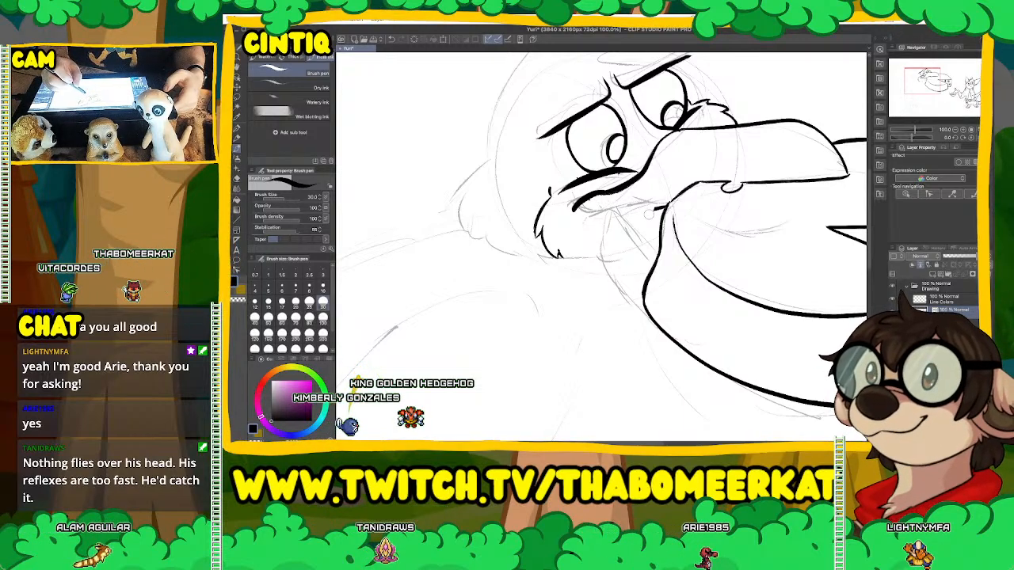
pyautogui.press('super+z')
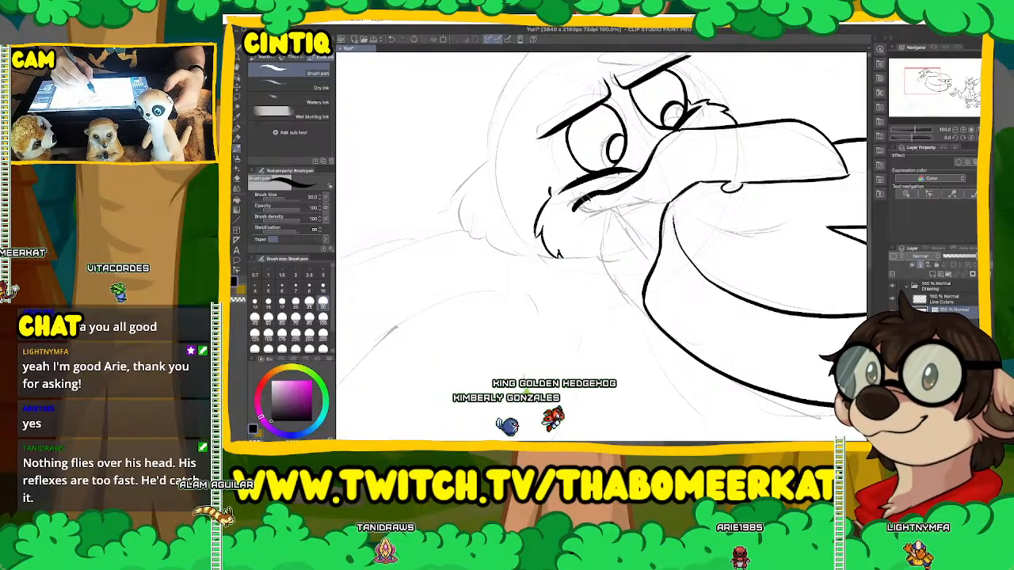
pyautogui.moveTo(586, 200); pyautogui.dragTo(656, 191)
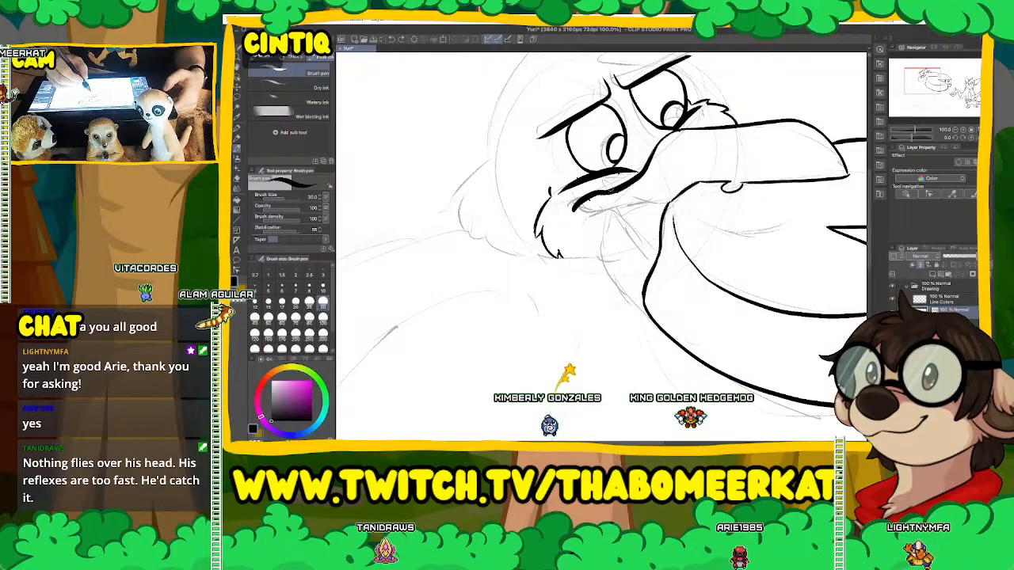
pyautogui.moveTo(596, 198); pyautogui.dragTo(626, 200)
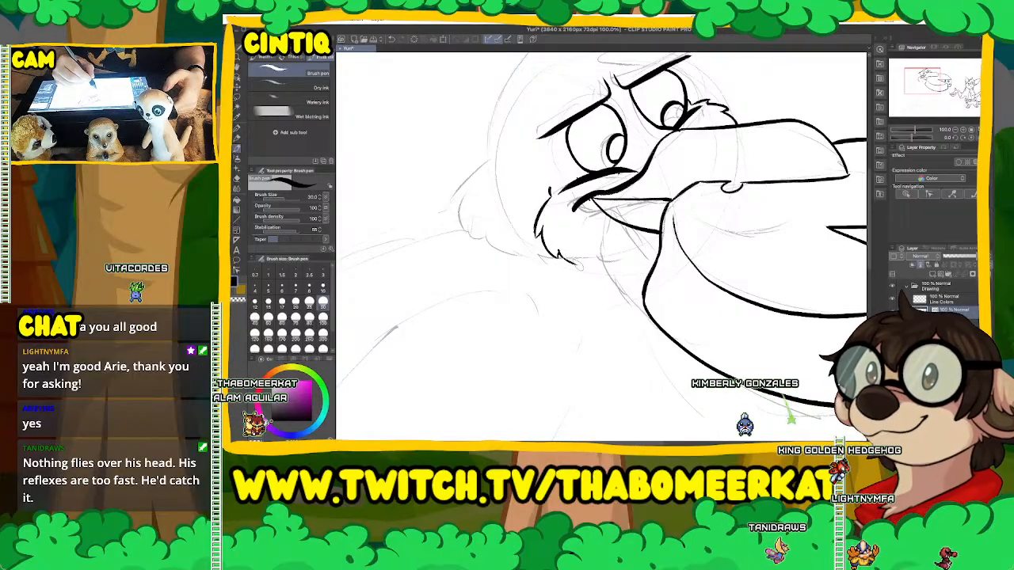
# Ink the curved back of the large figure's head and the pointed hair tufts above the brows.
pyautogui.moveTo(612, 252); pyautogui.dragTo(583, 379)
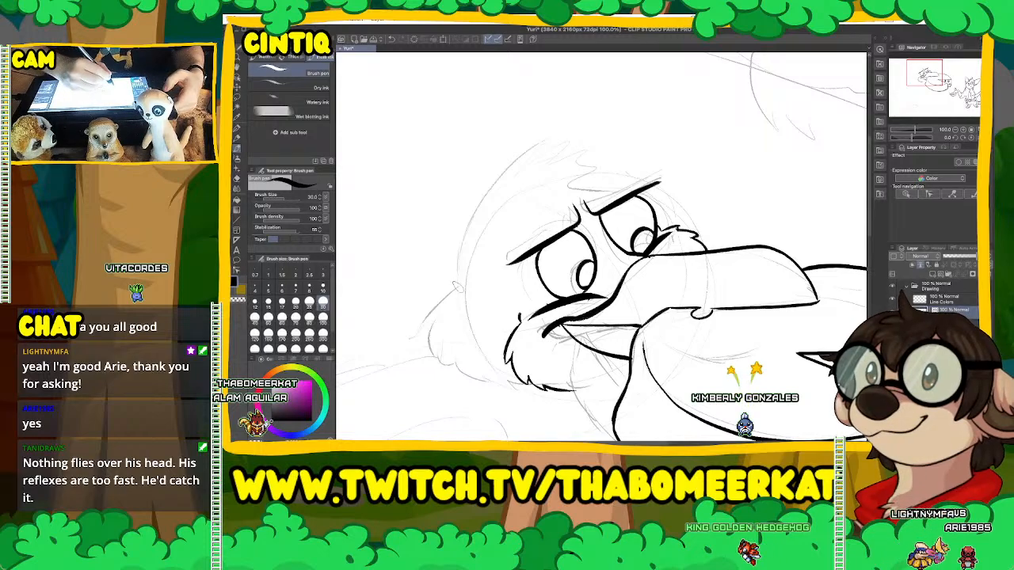
pyautogui.moveTo(456, 277); pyautogui.dragTo(469, 216)
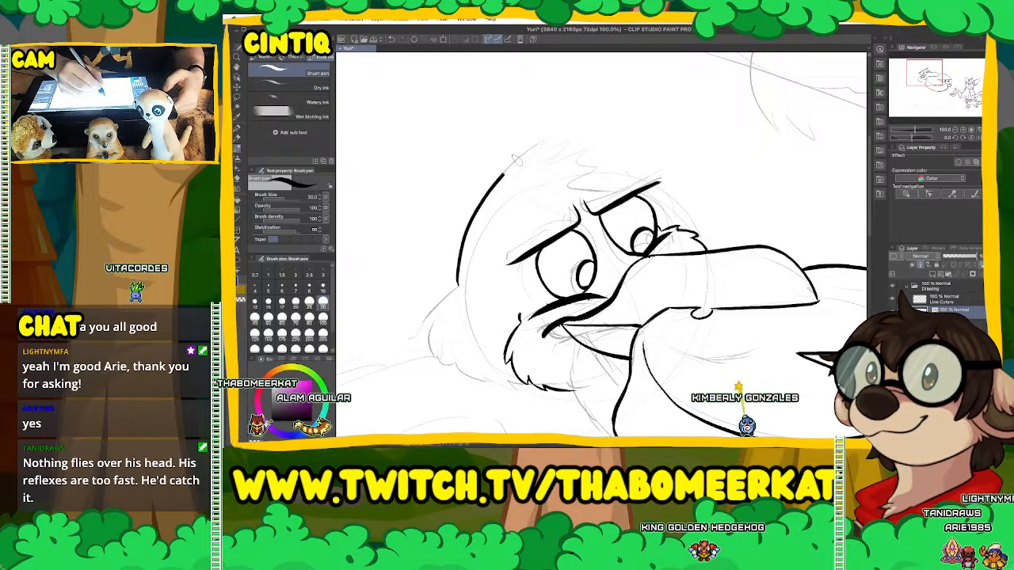
pyautogui.moveTo(516, 161)
pyautogui.mouseDown()
pyautogui.moveTo(572, 123)
pyautogui.moveTo(570, 140)
pyautogui.moveTo(535, 166)
pyautogui.moveTo(602, 130)
pyautogui.moveTo(602, 142)
pyautogui.moveTo(631, 151)
pyautogui.mouseUp()
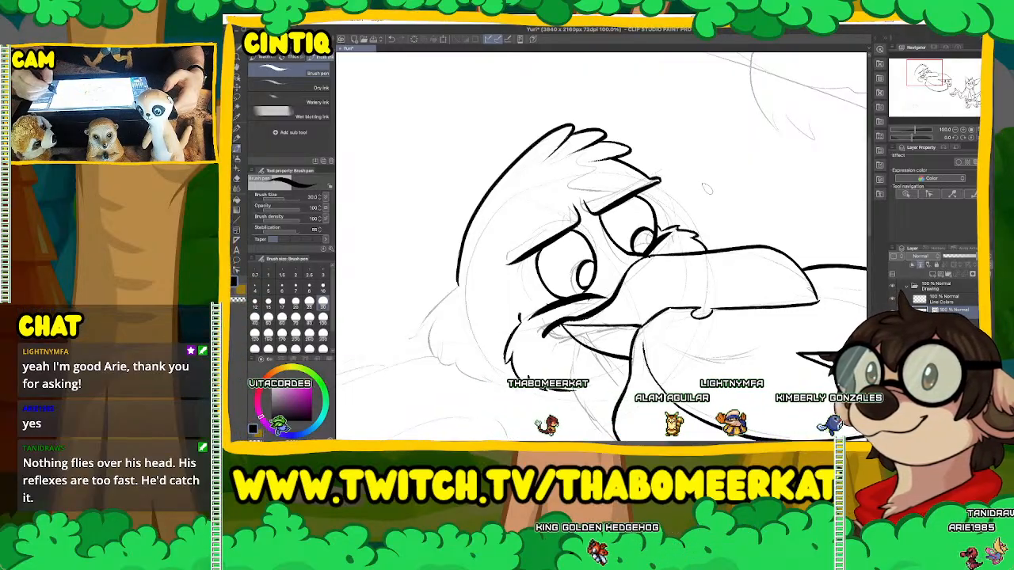
pyautogui.moveTo(792, 262); pyautogui.dragTo(762, 184)
pyautogui.moveTo(602, 261); pyautogui.dragTo(693, 138)
pyautogui.press('super+minus')
pyautogui.moveTo(602, 262); pyautogui.dragTo(646, 274)
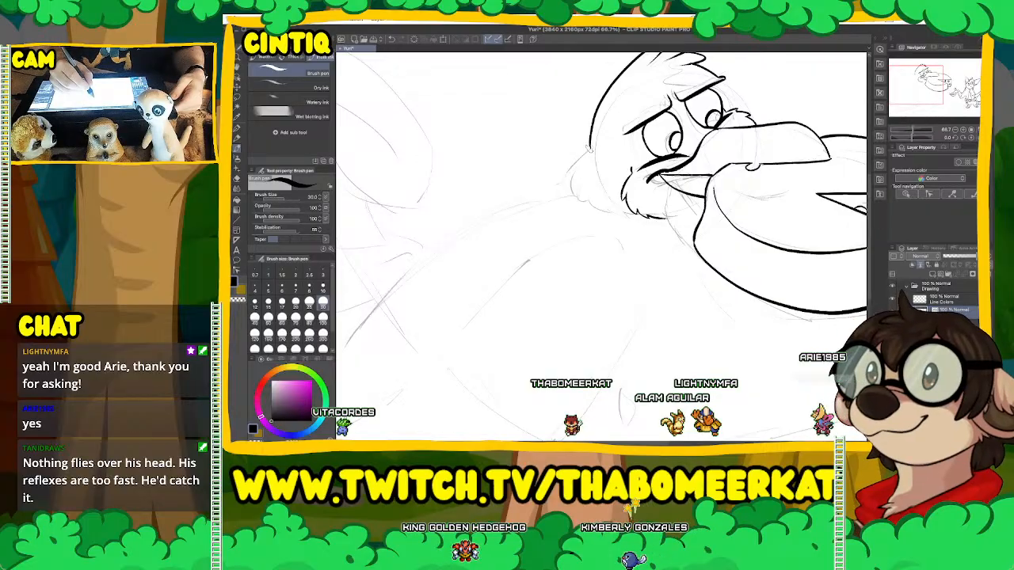
# Ink the jagged tufts from the back of the large figure's head down and along to the fur beneath the cheek.
pyautogui.moveTo(589, 148); pyautogui.dragTo(560, 176)
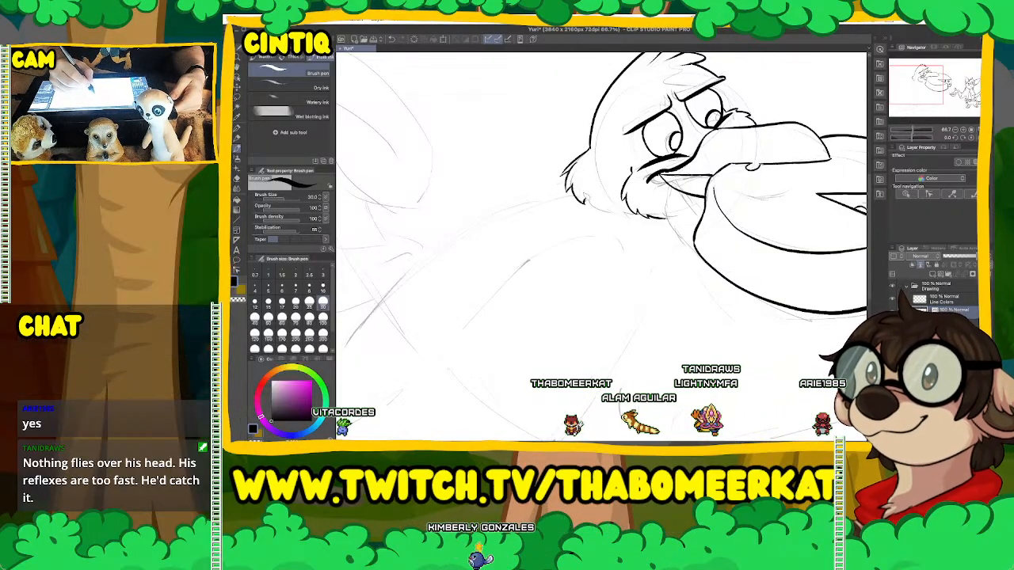
pyautogui.moveTo(587, 200); pyautogui.dragTo(609, 215)
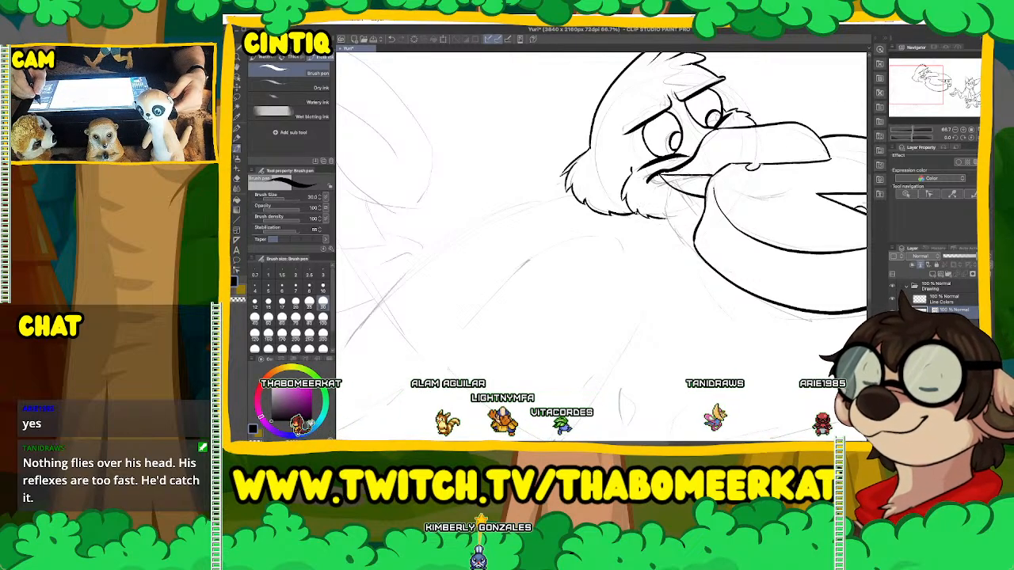
# Ink the large figure's wing outline as one curve over the rounded shoulder and down the long front edge.
pyautogui.moveTo(602, 245); pyautogui.dragTo(562, 201)
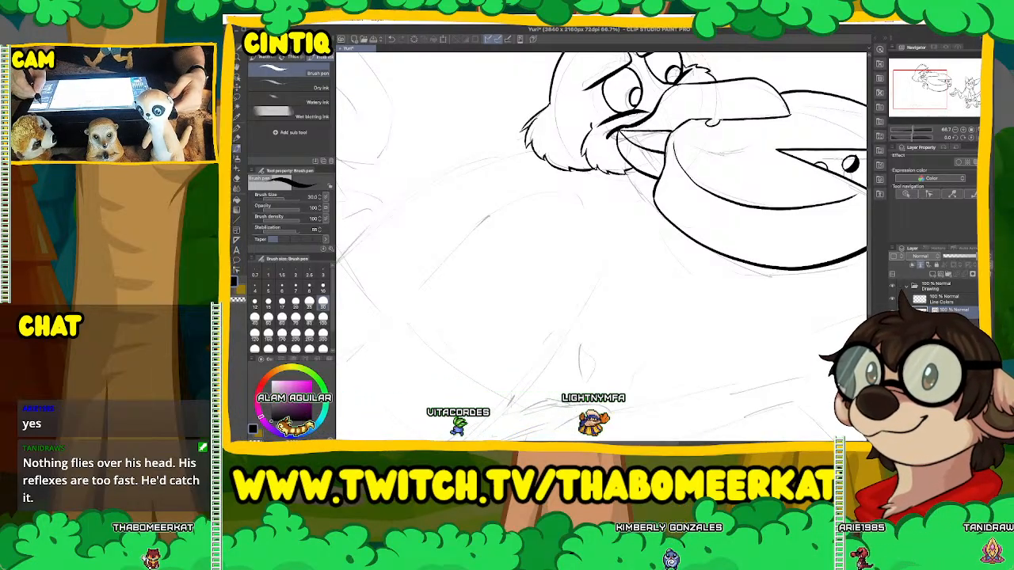
pyautogui.moveTo(602, 246)
pyautogui.mouseDown()
pyautogui.moveTo(731, 190)
pyautogui.moveTo(711, 202)
pyautogui.mouseUp()
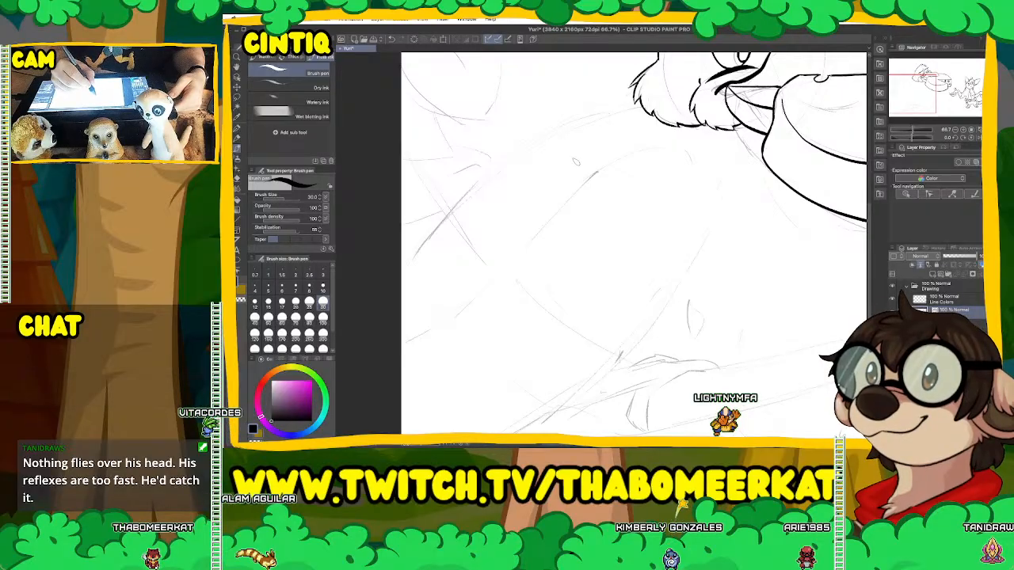
pyautogui.moveTo(591, 167)
pyautogui.mouseDown()
pyautogui.moveTo(675, 151)
pyautogui.moveTo(701, 160)
pyautogui.moveTo(725, 187)
pyautogui.moveTo(713, 235)
pyautogui.mouseUp()
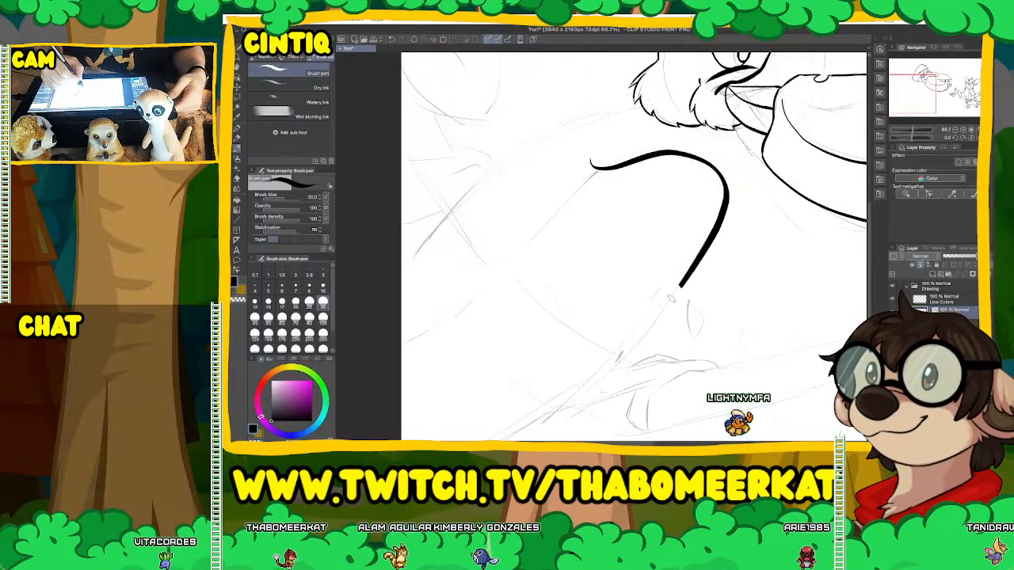
pyautogui.moveTo(670, 298)
pyautogui.mouseDown()
pyautogui.moveTo(640, 317)
pyautogui.moveTo(604, 372)
pyautogui.mouseUp()
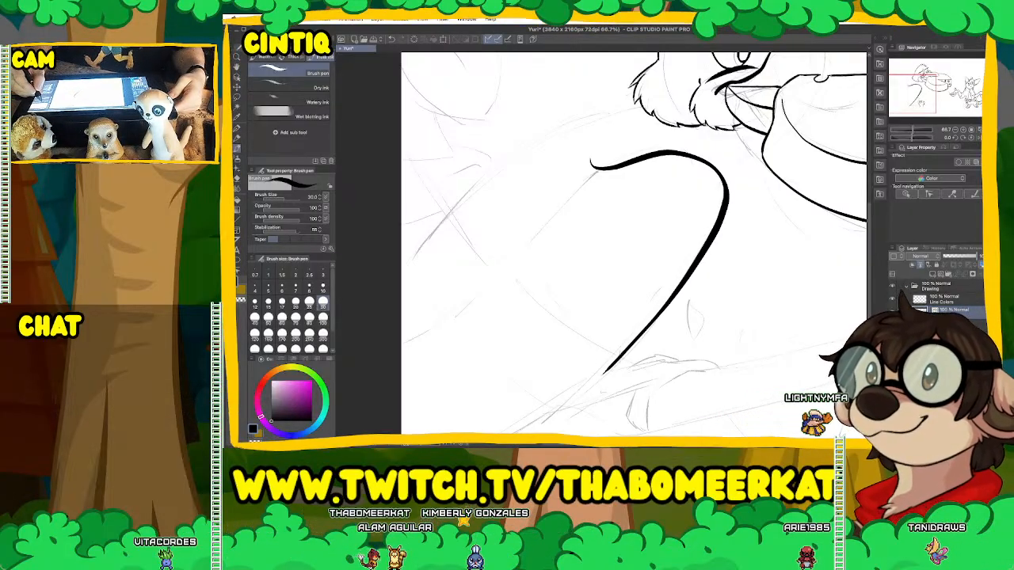
# Ink a row of short, rounded feathers across the middle of the wing, starting at its front edge.
pyautogui.moveTo(921, 104); pyautogui.dragTo(918, 110)
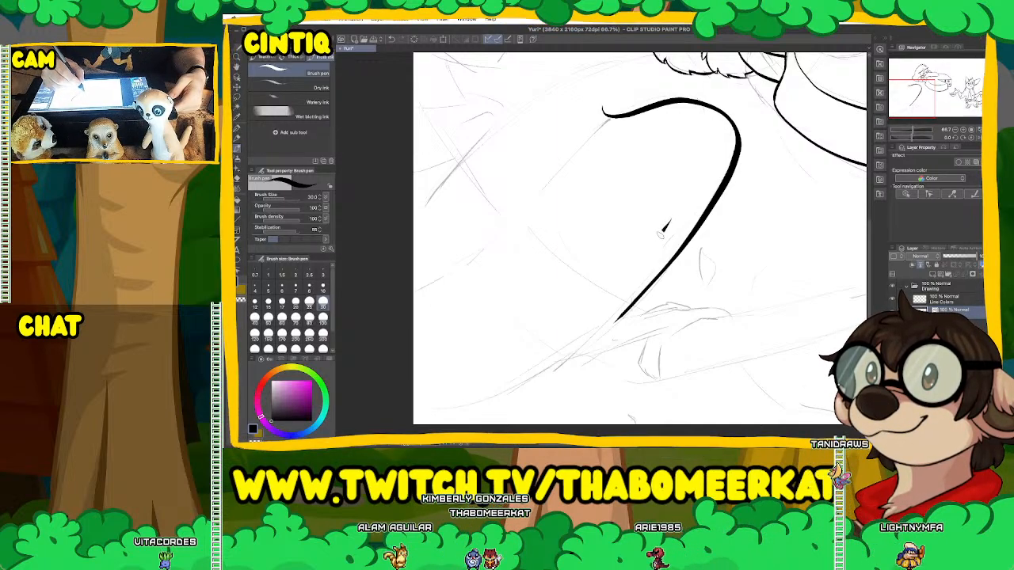
pyautogui.moveTo(668, 220)
pyautogui.mouseDown()
pyautogui.moveTo(659, 248)
pyautogui.moveTo(697, 223)
pyautogui.mouseUp()
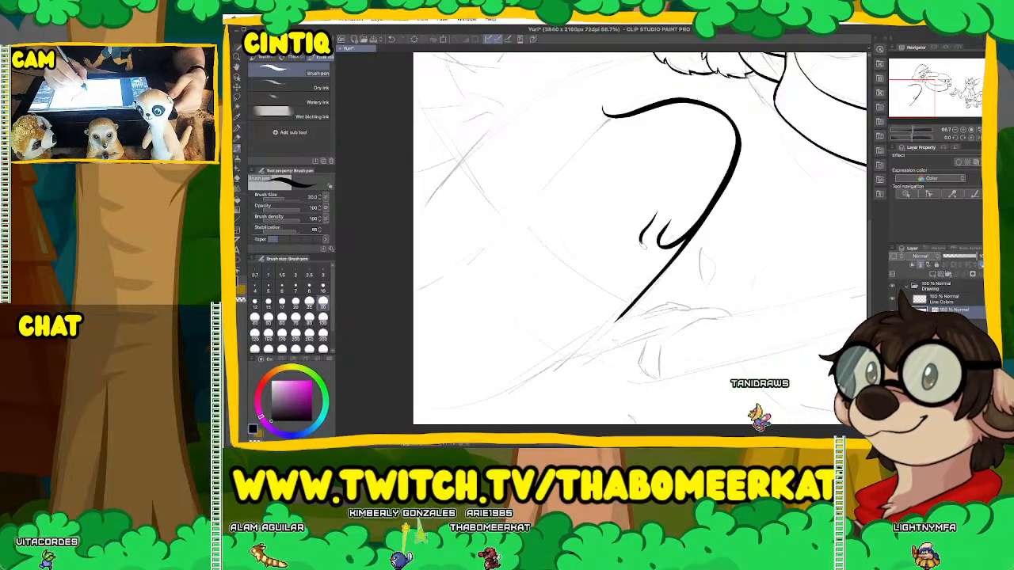
pyautogui.moveTo(650, 213); pyautogui.dragTo(657, 244)
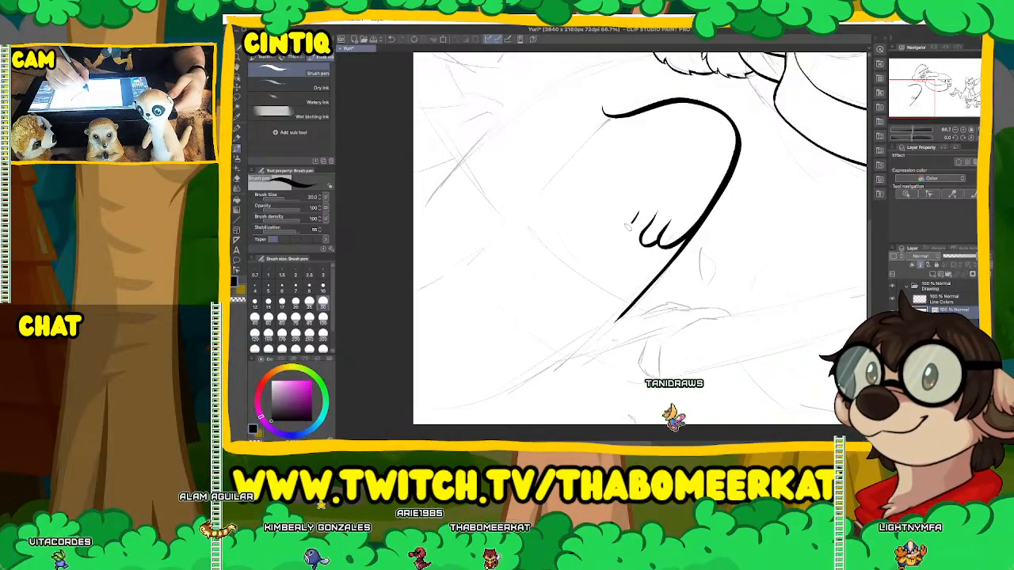
pyautogui.moveTo(636, 211); pyautogui.dragTo(639, 244)
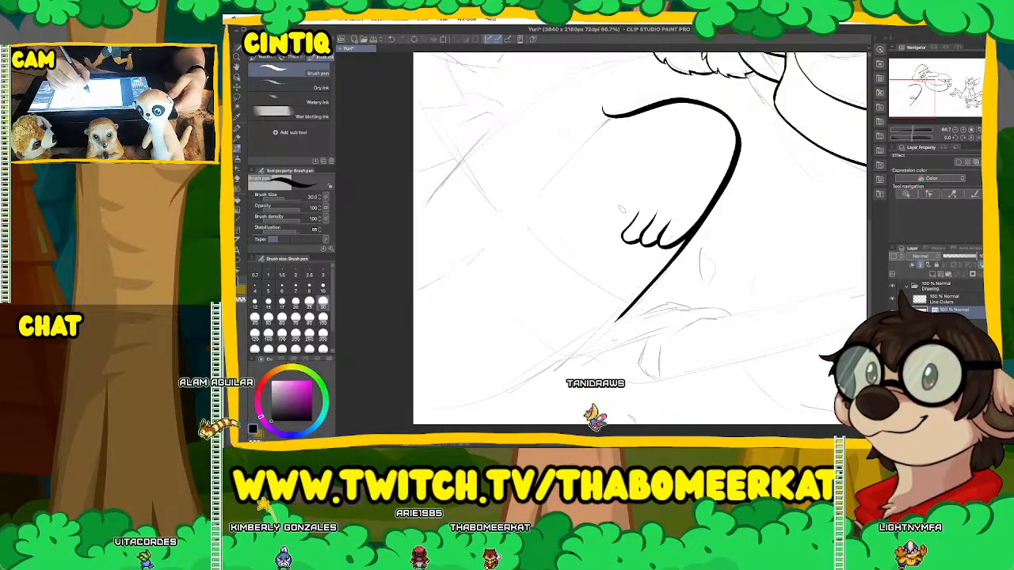
pyautogui.moveTo(620, 210); pyautogui.dragTo(615, 224)
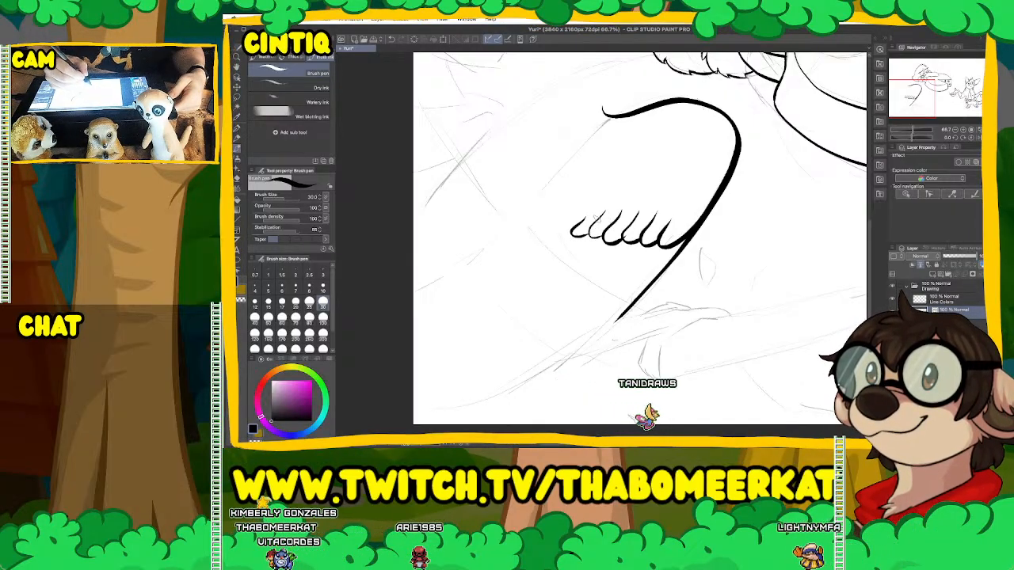
# Ink the long, round-ended feathers of the lower wing and the narrow, finger-like feathers at the wing tip.
pyautogui.moveTo(912, 98); pyautogui.dragTo(908, 103)
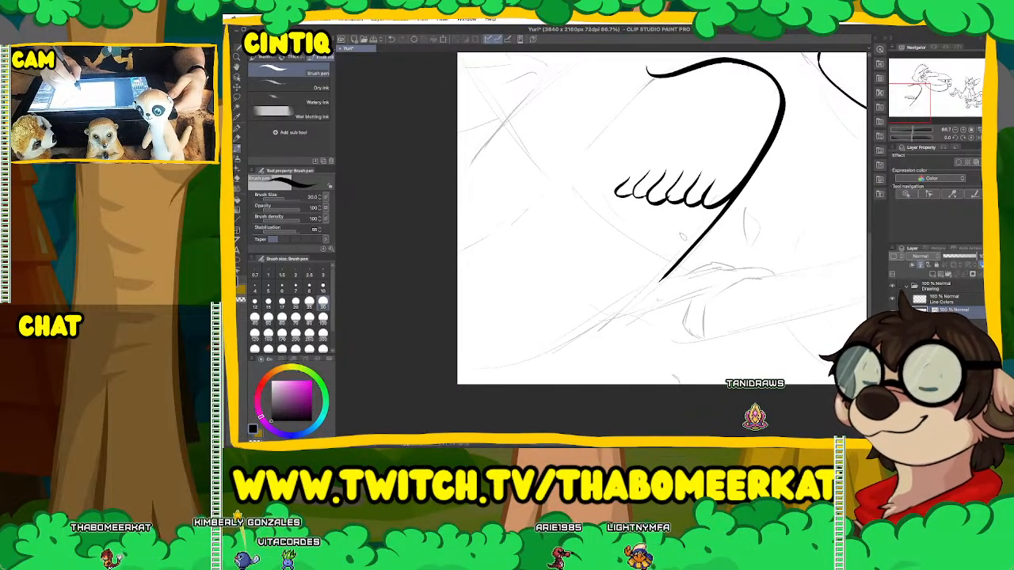
pyautogui.moveTo(678, 229)
pyautogui.mouseDown()
pyautogui.moveTo(654, 258)
pyautogui.moveTo(662, 279)
pyautogui.mouseUp()
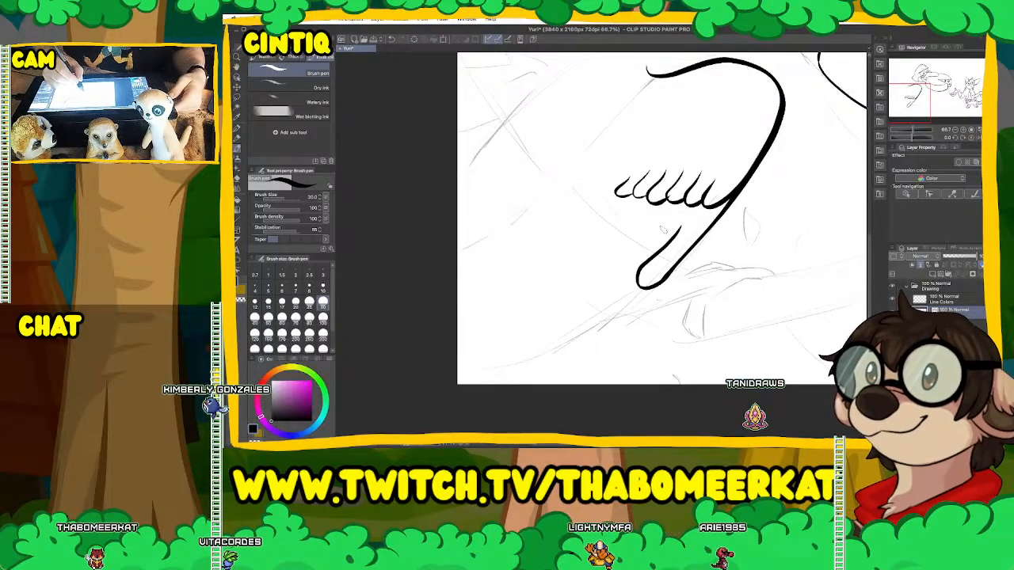
pyautogui.moveTo(680, 228)
pyautogui.mouseDown()
pyautogui.moveTo(631, 262)
pyautogui.moveTo(643, 290)
pyautogui.mouseUp()
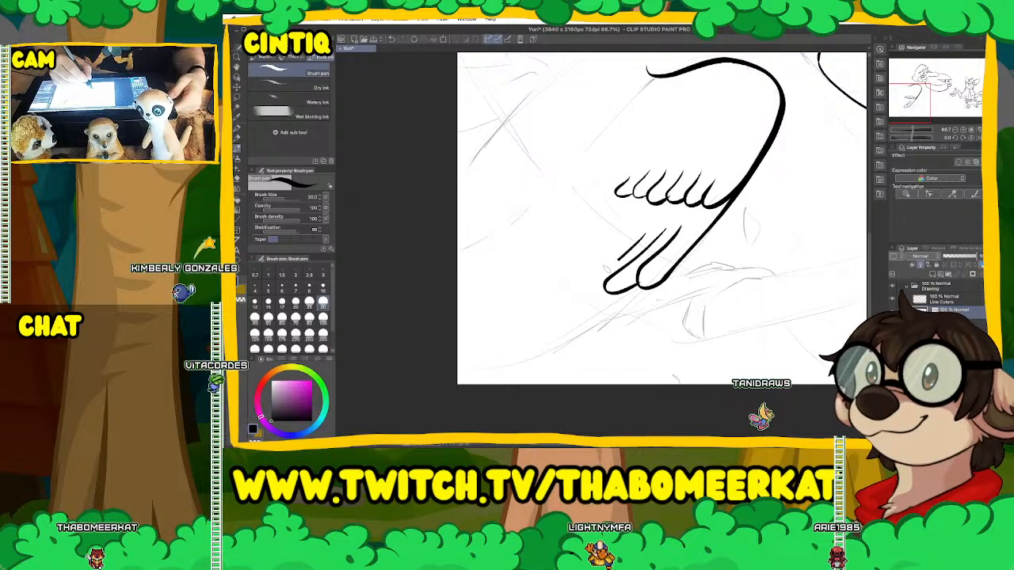
pyautogui.moveTo(607, 268)
pyautogui.mouseDown()
pyautogui.moveTo(576, 297)
pyautogui.moveTo(611, 290)
pyautogui.mouseUp()
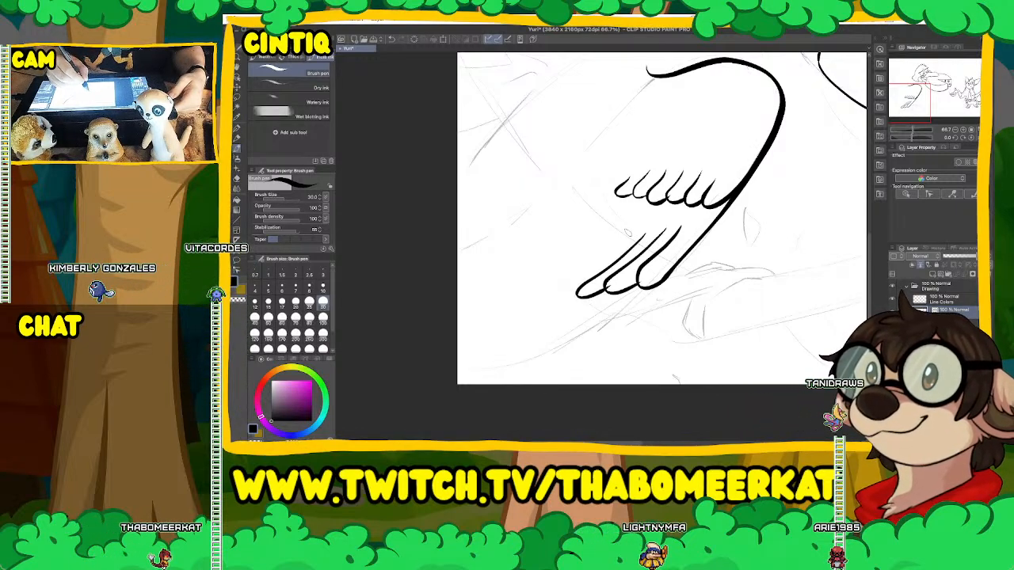
pyautogui.moveTo(628, 233)
pyautogui.mouseDown()
pyautogui.moveTo(559, 290)
pyautogui.moveTo(575, 298)
pyautogui.mouseUp()
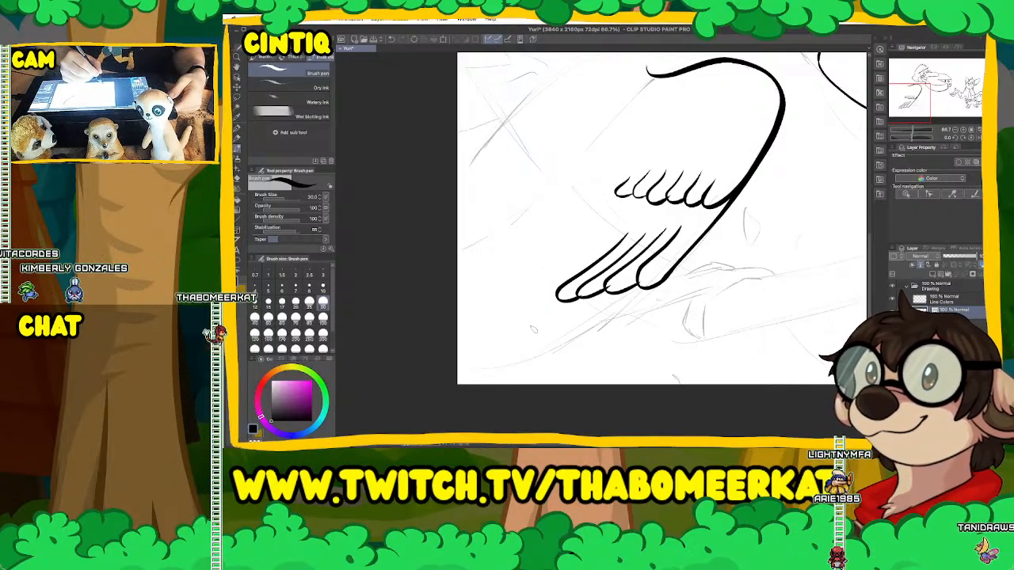
pyautogui.moveTo(547, 327); pyautogui.dragTo(623, 290)
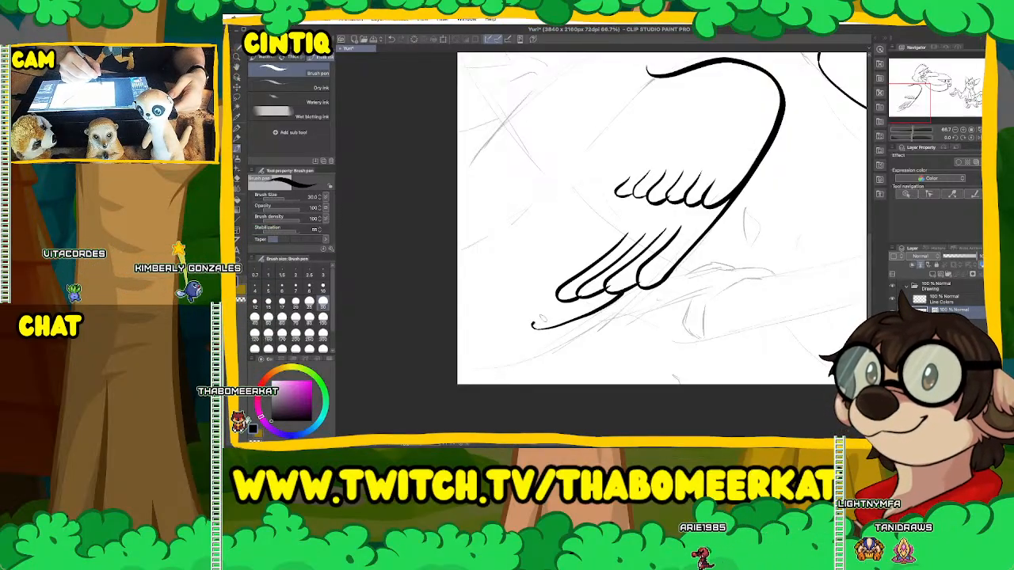
pyautogui.moveTo(511, 325)
pyautogui.mouseDown()
pyautogui.moveTo(555, 314)
pyautogui.moveTo(508, 313)
pyautogui.moveTo(547, 298)
pyautogui.mouseUp()
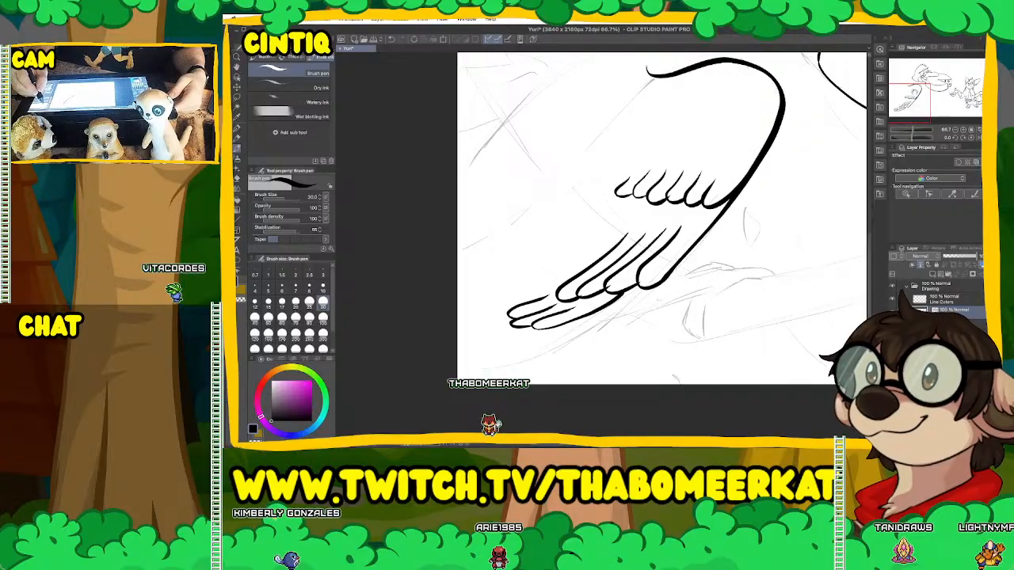
# Ink three long overlapping feathers behind the wing, with thin central lines inside them.
pyautogui.moveTo(602, 238)
pyautogui.mouseDown()
pyautogui.moveTo(671, 202)
pyautogui.moveTo(652, 258)
pyautogui.moveTo(659, 273)
pyautogui.mouseUp()
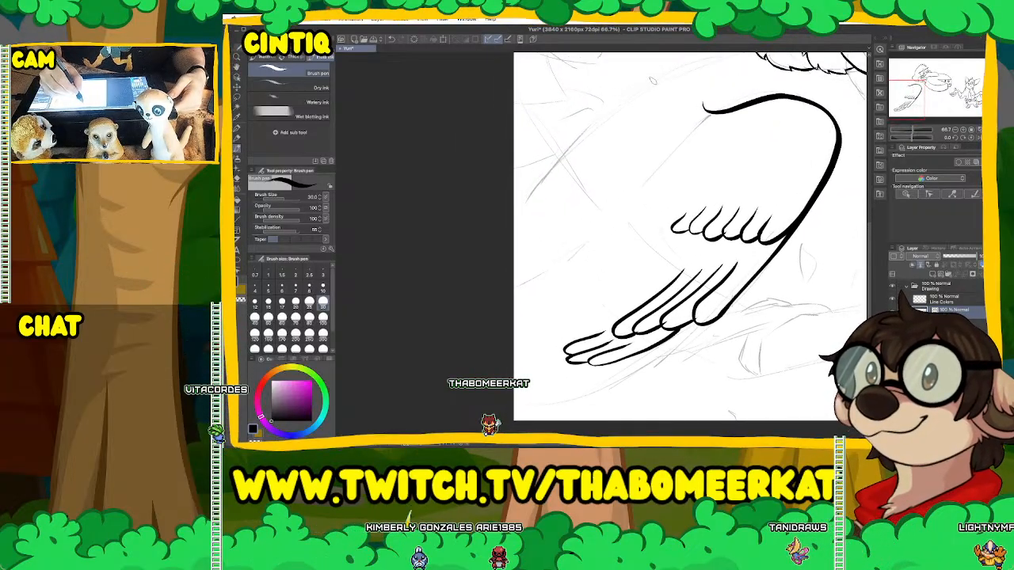
pyautogui.moveTo(653, 80); pyautogui.dragTo(577, 152)
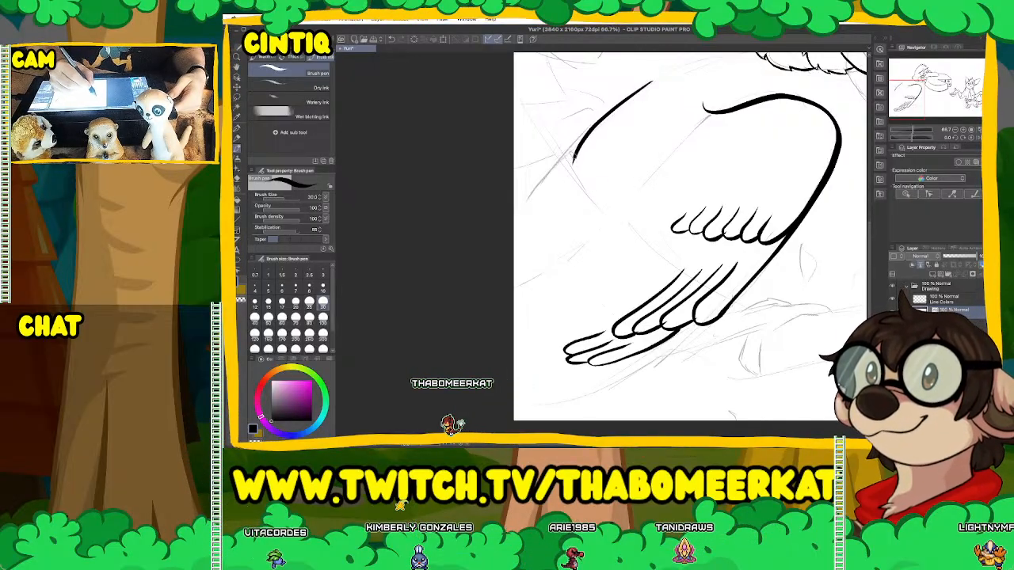
pyautogui.moveTo(571, 182); pyautogui.dragTo(651, 121)
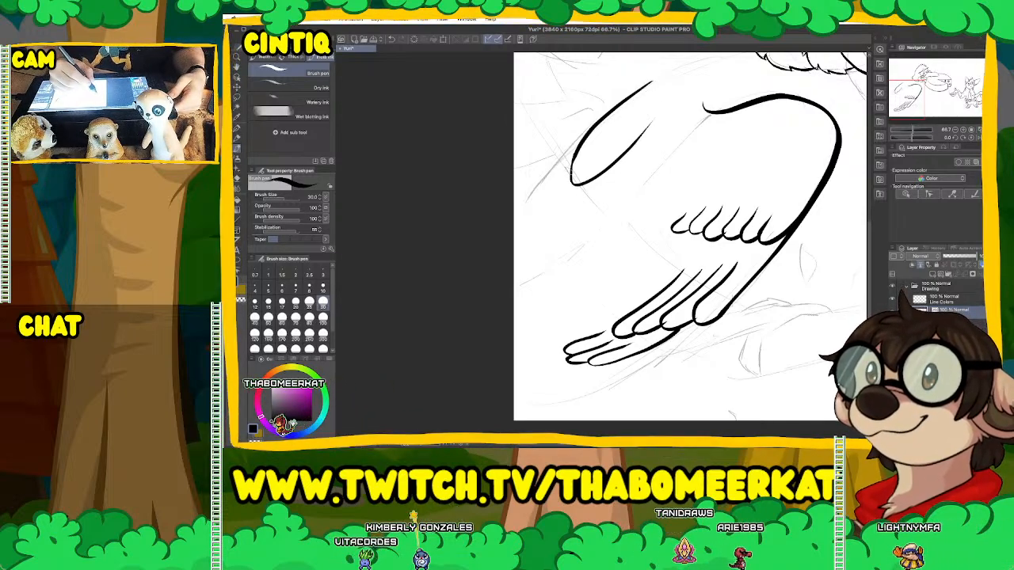
pyautogui.moveTo(577, 147); pyautogui.dragTo(549, 188)
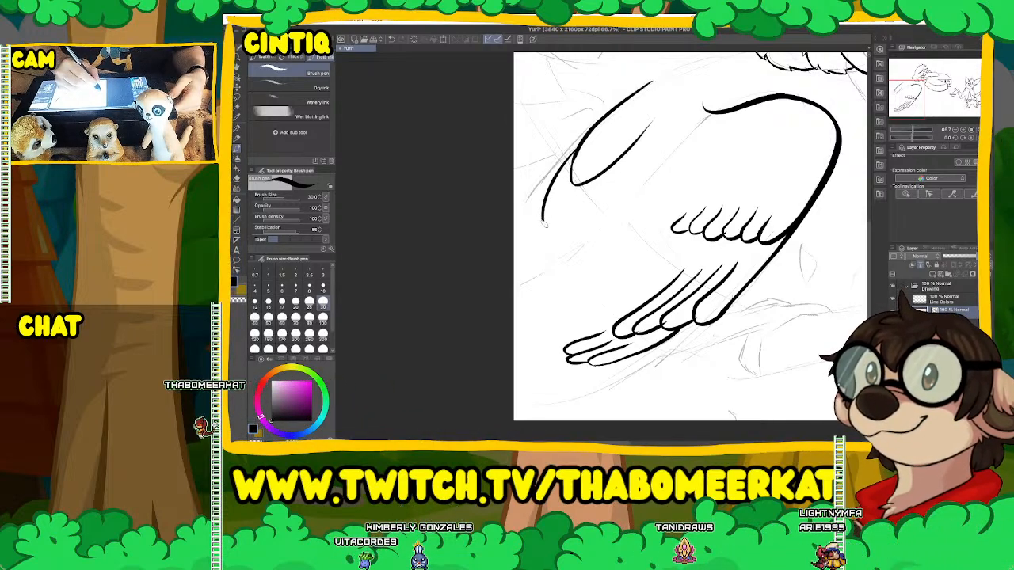
pyautogui.moveTo(543, 224); pyautogui.dragTo(630, 167)
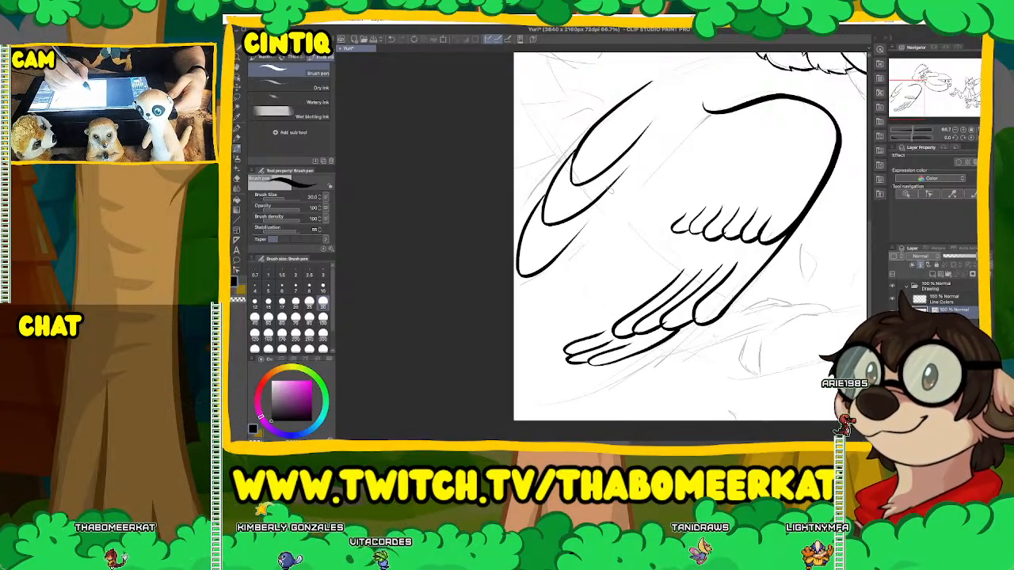
pyautogui.moveTo(545, 198); pyautogui.dragTo(580, 247)
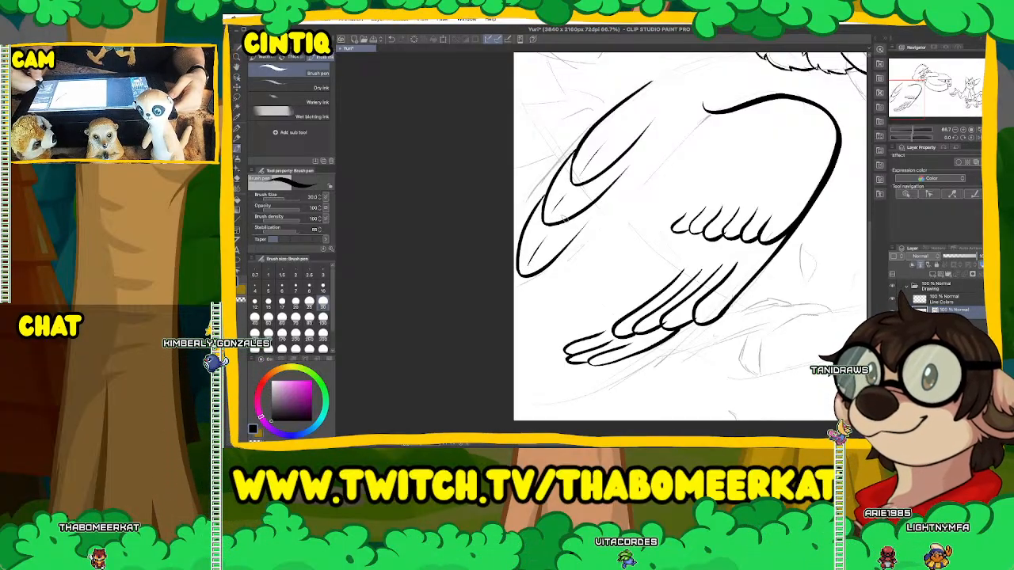
# Ink the large figure's back from the neck to the rear feathers, with pointed tufts breaking the contour.
pyautogui.moveTo(673, 221)
pyautogui.mouseDown()
pyautogui.moveTo(620, 367)
pyautogui.moveTo(637, 335)
pyautogui.mouseUp()
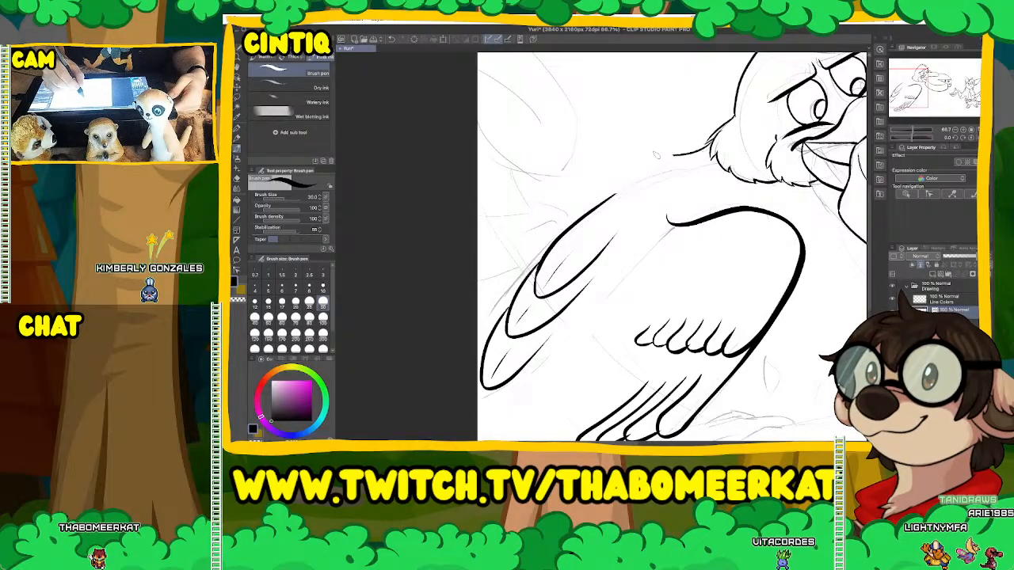
pyautogui.moveTo(654, 154); pyautogui.dragTo(679, 150)
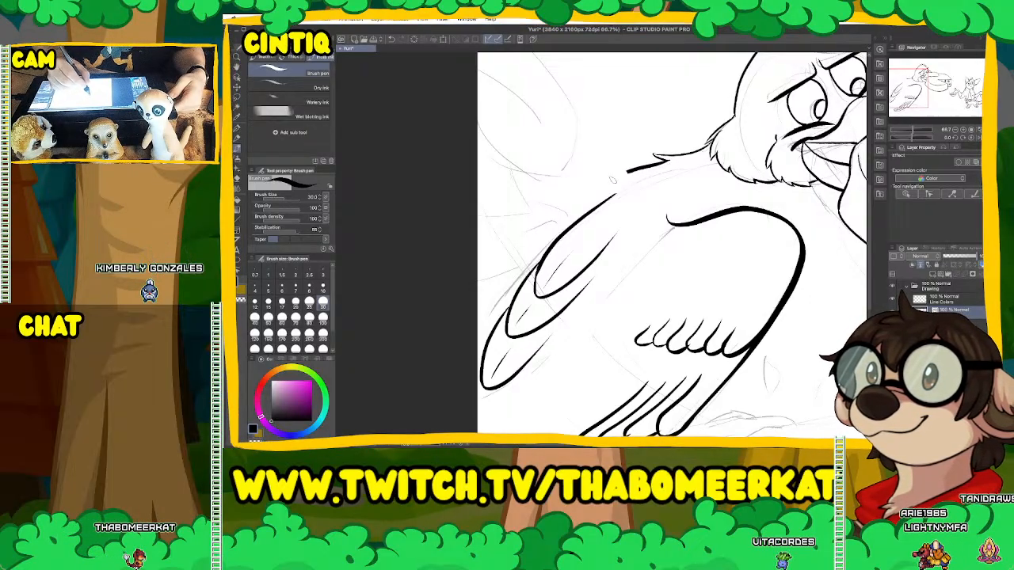
pyautogui.moveTo(610, 182); pyautogui.dragTo(634, 167)
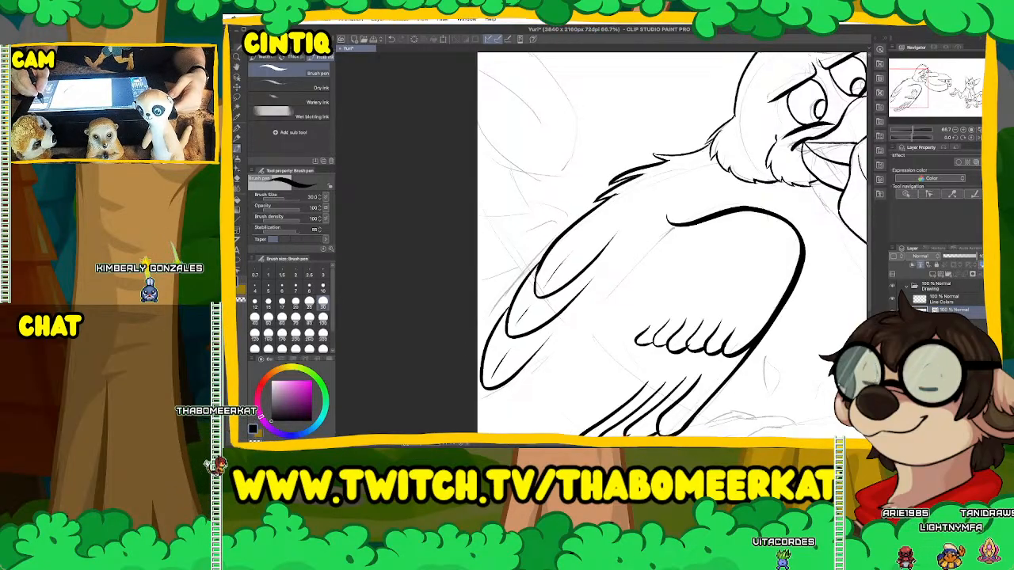
# Ink the branch line running from the bird's tail feathers to the canvas edge, and the small feather tuft below its neck.
pyautogui.moveTo(804, 244); pyautogui.dragTo(868, 119)
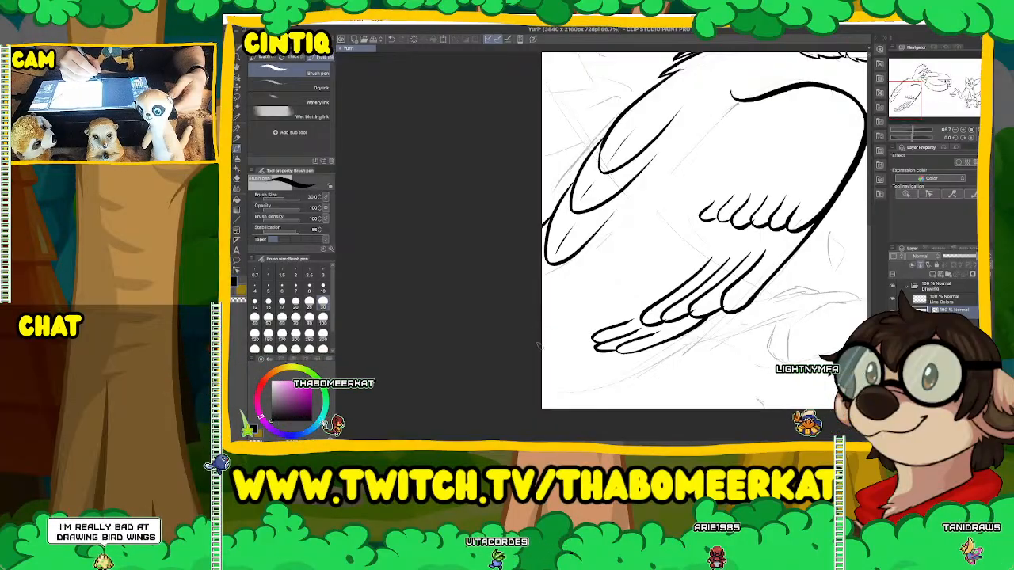
pyautogui.moveTo(543, 350); pyautogui.dragTo(578, 349)
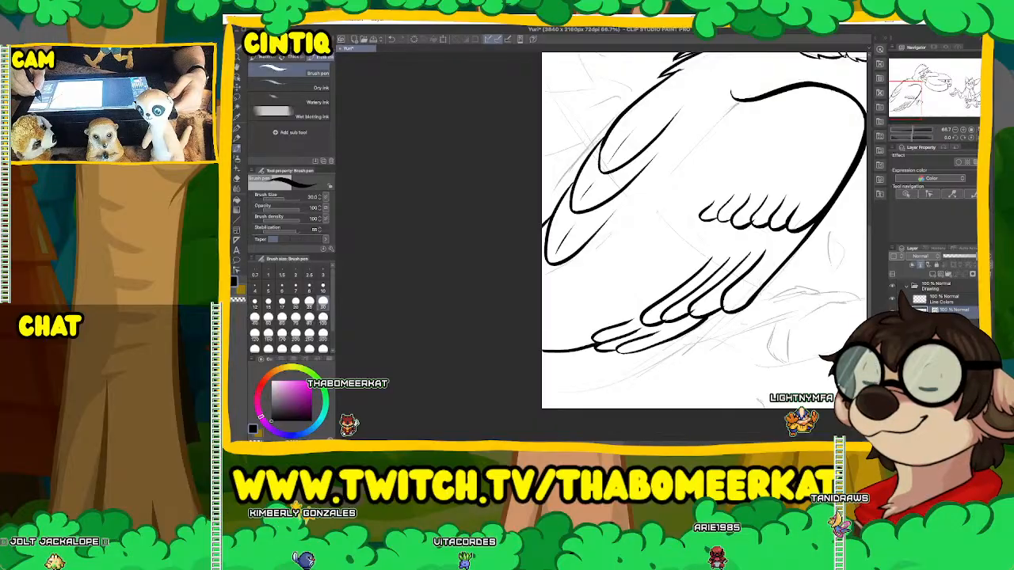
pyautogui.moveTo(896, 101); pyautogui.dragTo(920, 83)
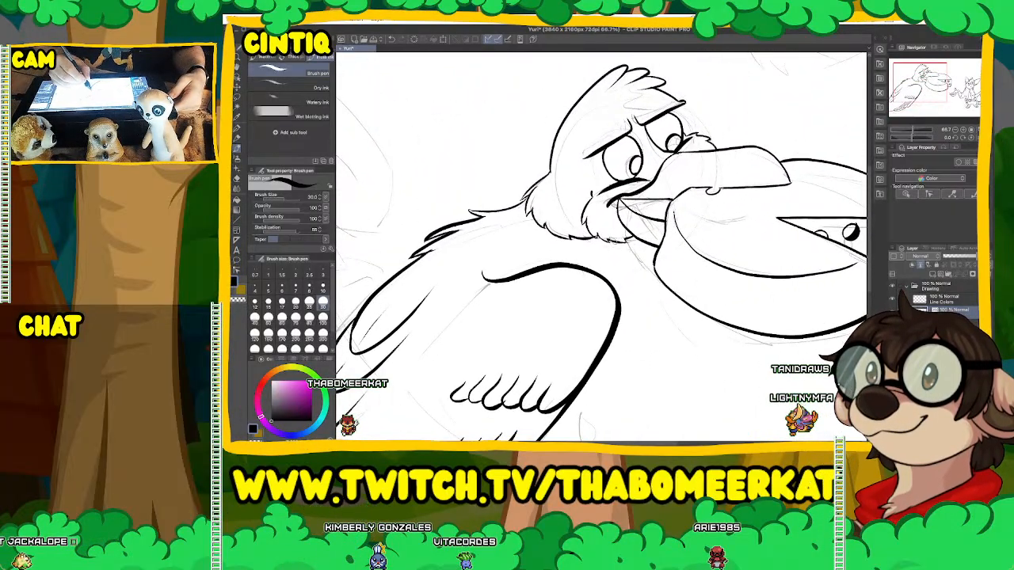
pyautogui.moveTo(612, 243); pyautogui.dragTo(597, 260)
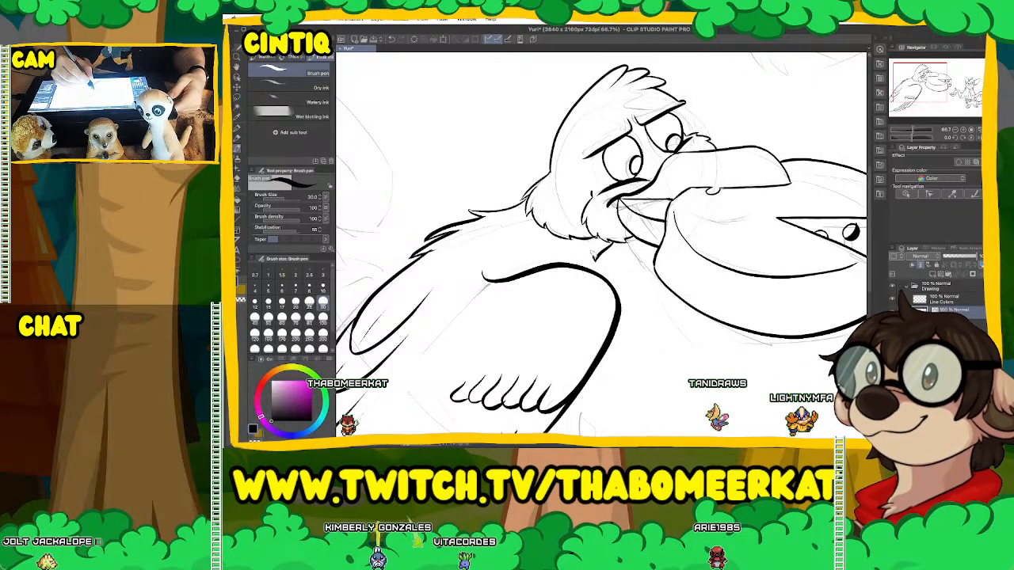
# Ink the ruffled leg feathers below the bird's wing and the clawed foot resting on the branch.
pyautogui.press('super+minus')
pyautogui.press('super+minus')
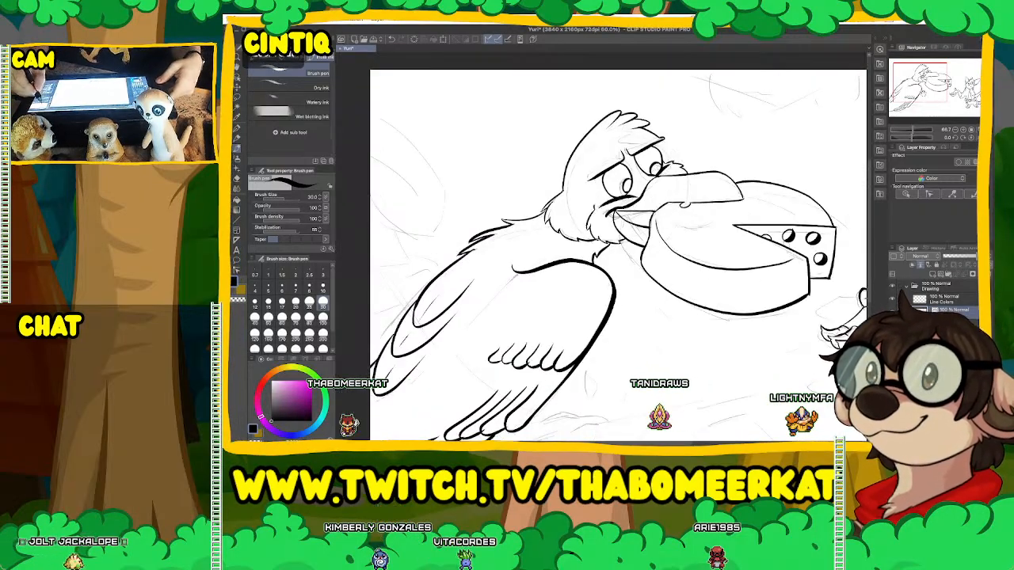
pyautogui.moveTo(666, 285)
pyautogui.mouseDown()
pyautogui.moveTo(528, 290)
pyautogui.moveTo(613, 263)
pyautogui.mouseUp()
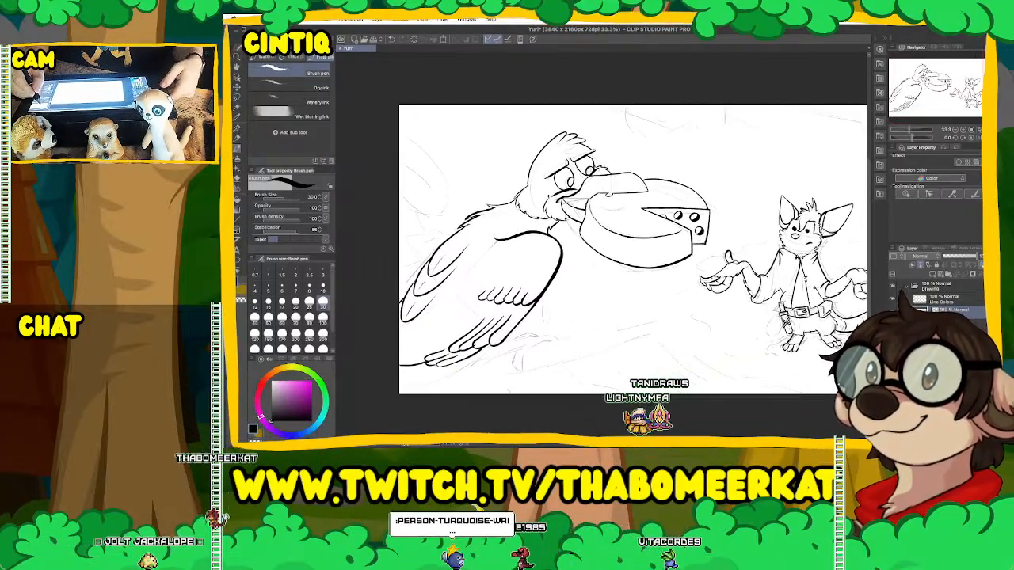
pyautogui.press('super+plus')
pyautogui.press('super+plus')
pyautogui.moveTo(539, 317); pyautogui.dragTo(630, 182)
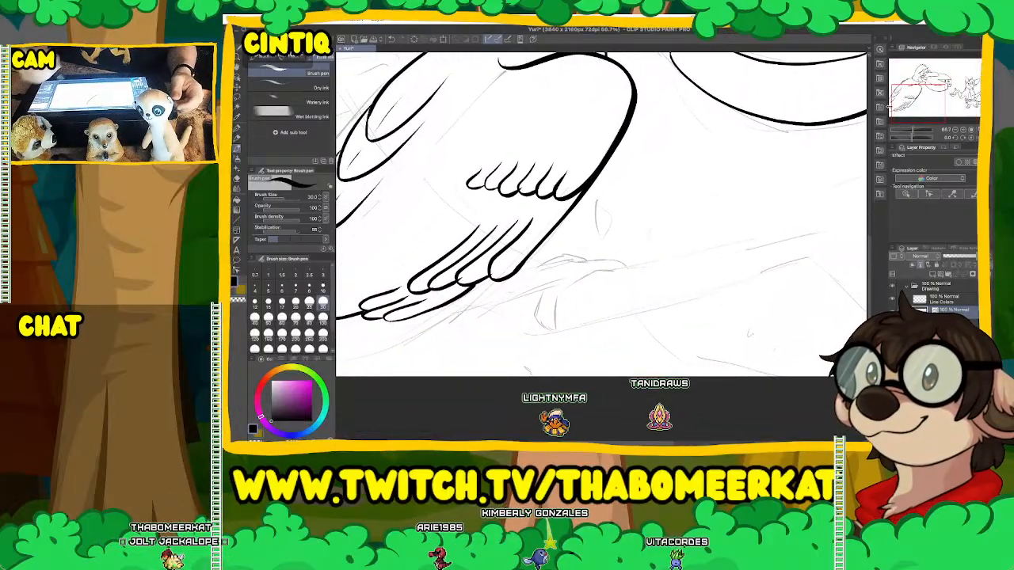
pyautogui.moveTo(420, 315)
pyautogui.mouseDown()
pyautogui.moveTo(475, 318)
pyautogui.moveTo(508, 296)
pyautogui.mouseUp()
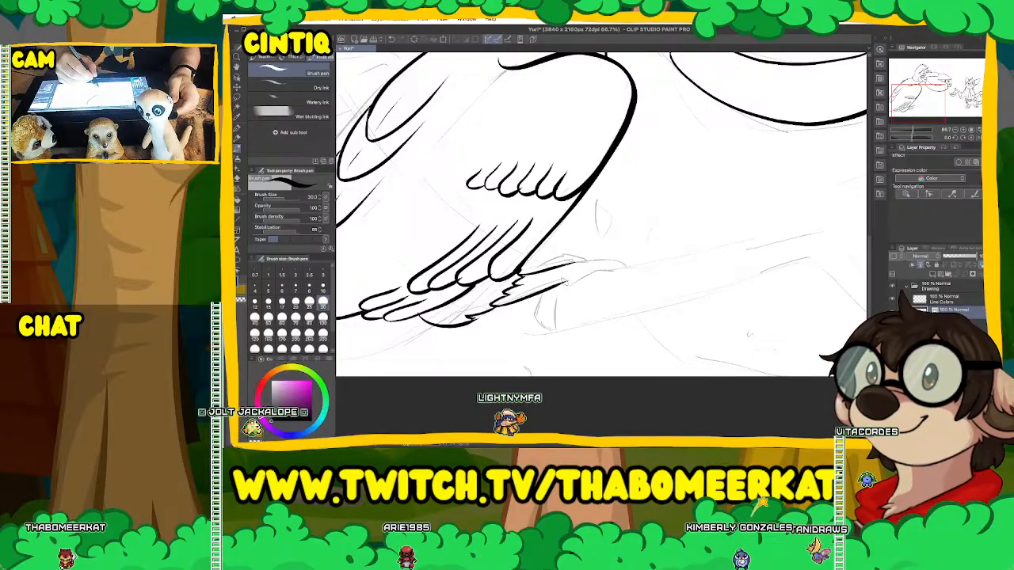
pyautogui.moveTo(564, 283); pyautogui.dragTo(556, 331)
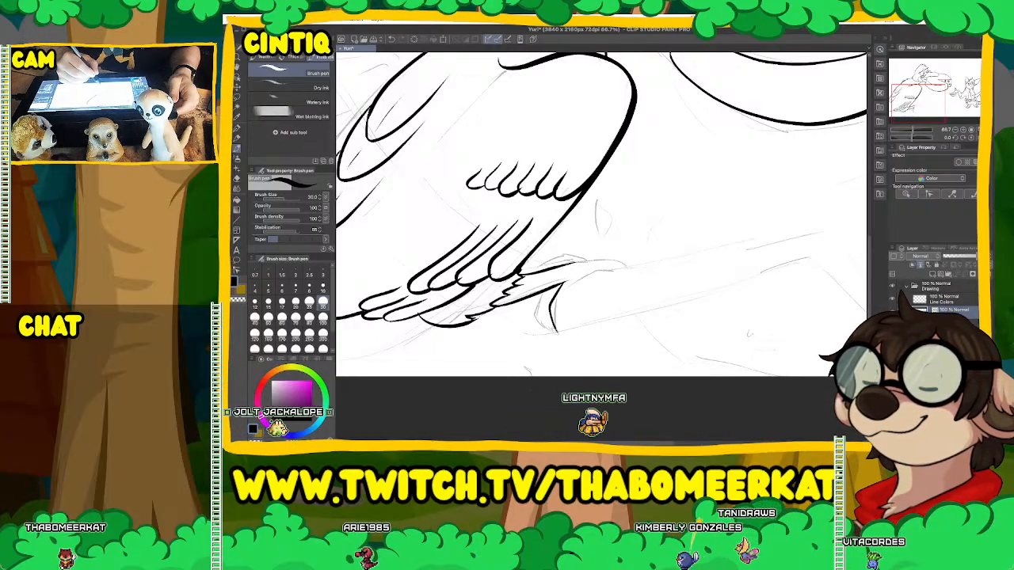
pyautogui.moveTo(587, 272); pyautogui.dragTo(560, 328)
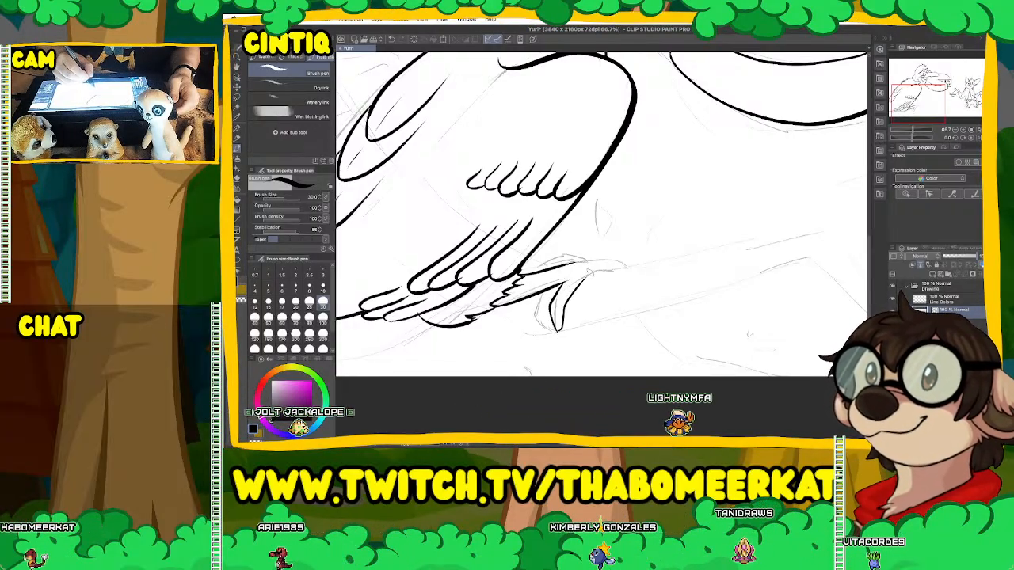
pyautogui.moveTo(587, 272)
pyautogui.mouseDown()
pyautogui.moveTo(634, 267)
pyautogui.moveTo(625, 262)
pyautogui.moveTo(640, 270)
pyautogui.mouseUp()
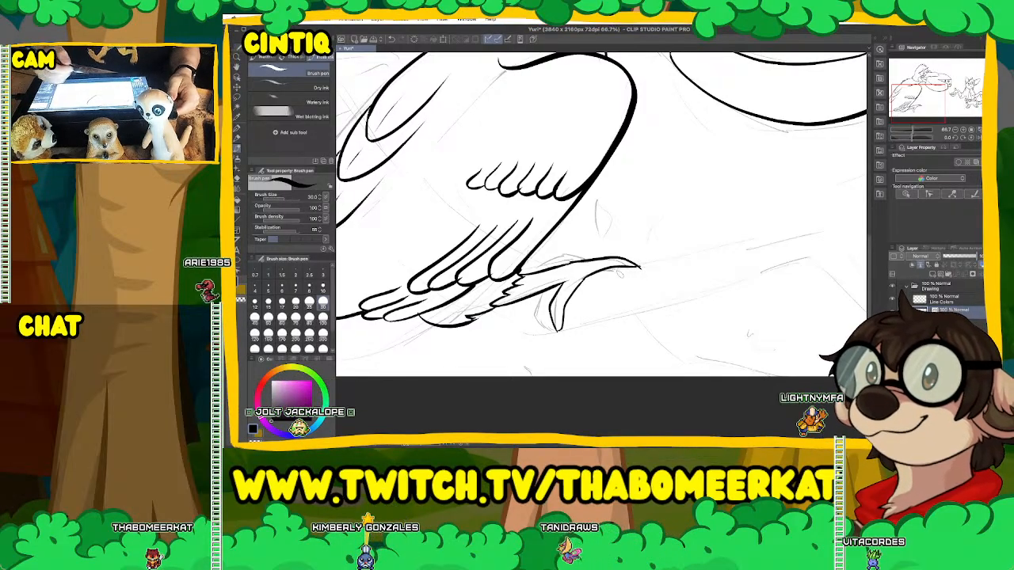
# Ink the upper and lower edges of the branch extending from the bird's foot, adding small twigs along both.
pyautogui.moveTo(947, 120); pyautogui.dragTo(955, 119)
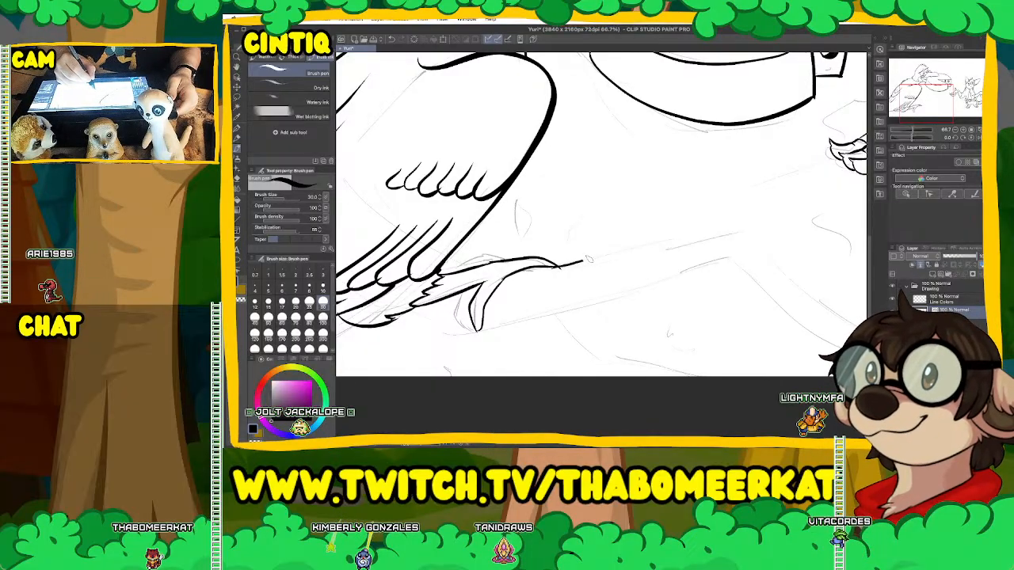
pyautogui.moveTo(588, 259)
pyautogui.mouseDown()
pyautogui.moveTo(667, 247)
pyautogui.moveTo(695, 210)
pyautogui.moveTo(679, 236)
pyautogui.moveTo(753, 241)
pyautogui.mouseUp()
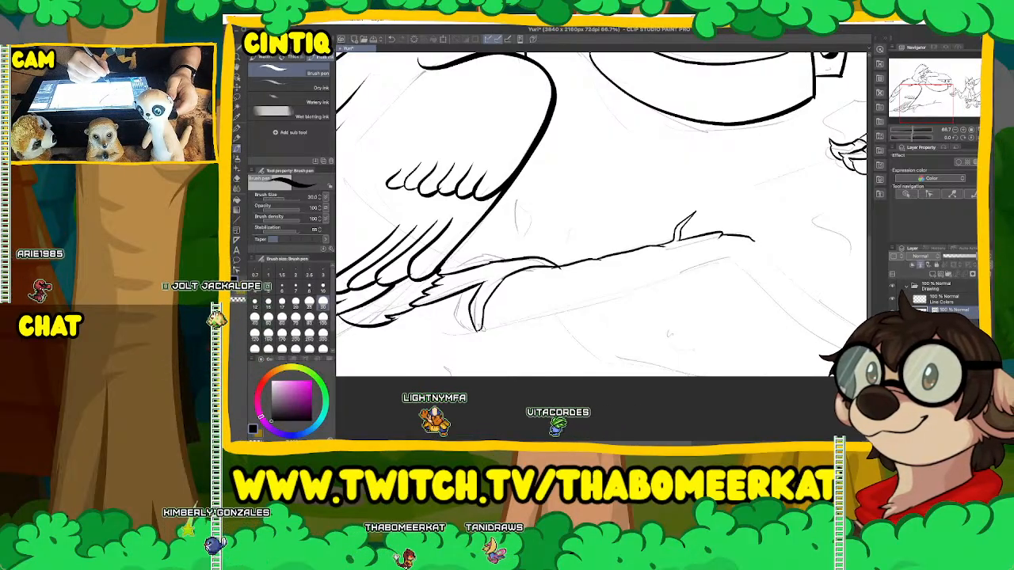
pyautogui.moveTo(480, 329)
pyautogui.mouseDown()
pyautogui.moveTo(561, 311)
pyautogui.moveTo(580, 326)
pyautogui.moveTo(622, 299)
pyautogui.moveTo(624, 309)
pyautogui.mouseUp()
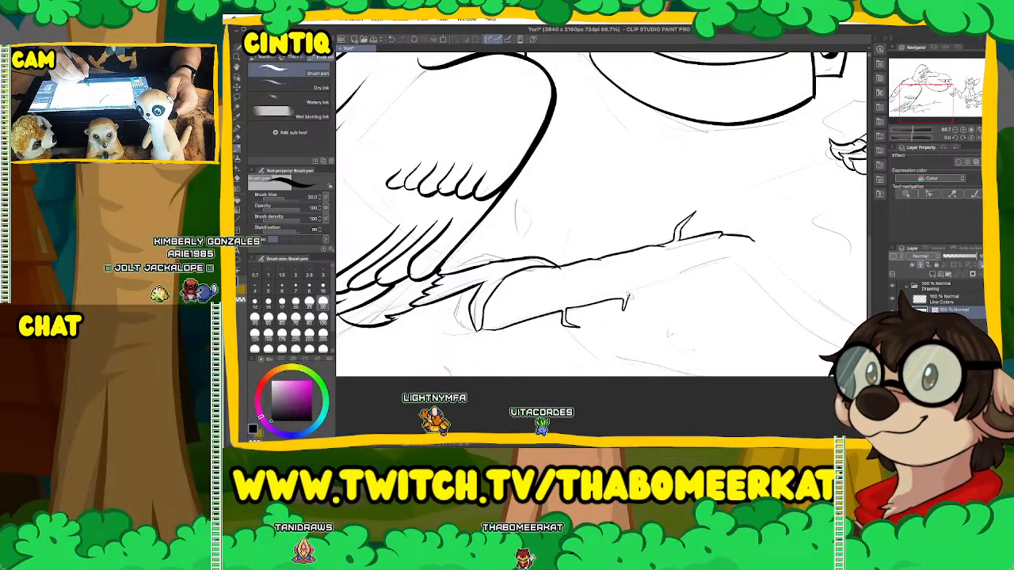
# Ink the bent end of the branch sloping down to the bottom of the canvas, with short broken twigs.
pyautogui.moveTo(698, 276)
pyautogui.mouseDown()
pyautogui.moveTo(729, 271)
pyautogui.moveTo(560, 221)
pyautogui.moveTo(579, 207)
pyautogui.mouseUp()
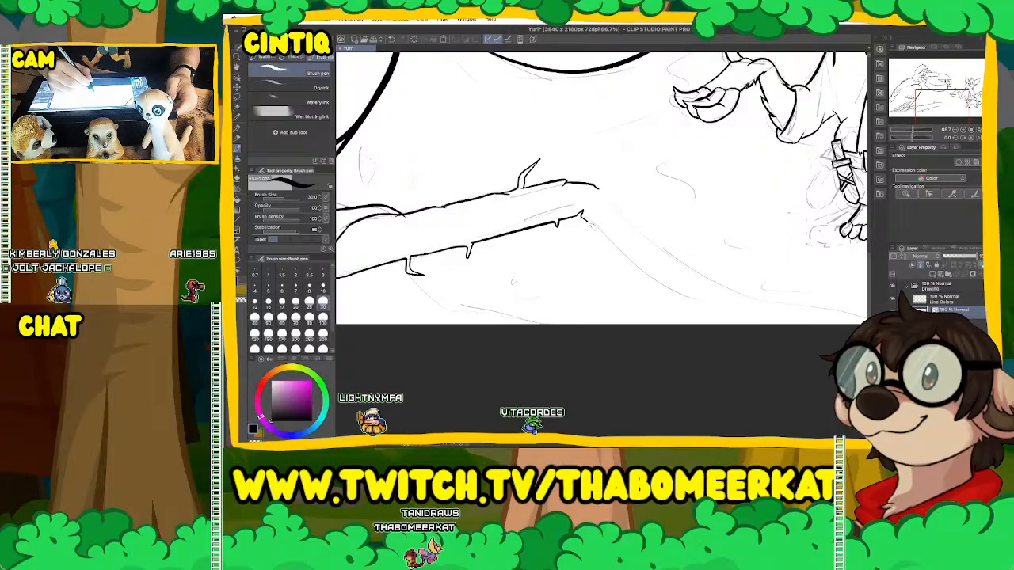
pyautogui.moveTo(580, 216)
pyautogui.mouseDown()
pyautogui.moveTo(618, 241)
pyautogui.moveTo(642, 299)
pyautogui.moveTo(645, 282)
pyautogui.moveTo(677, 304)
pyautogui.mouseUp()
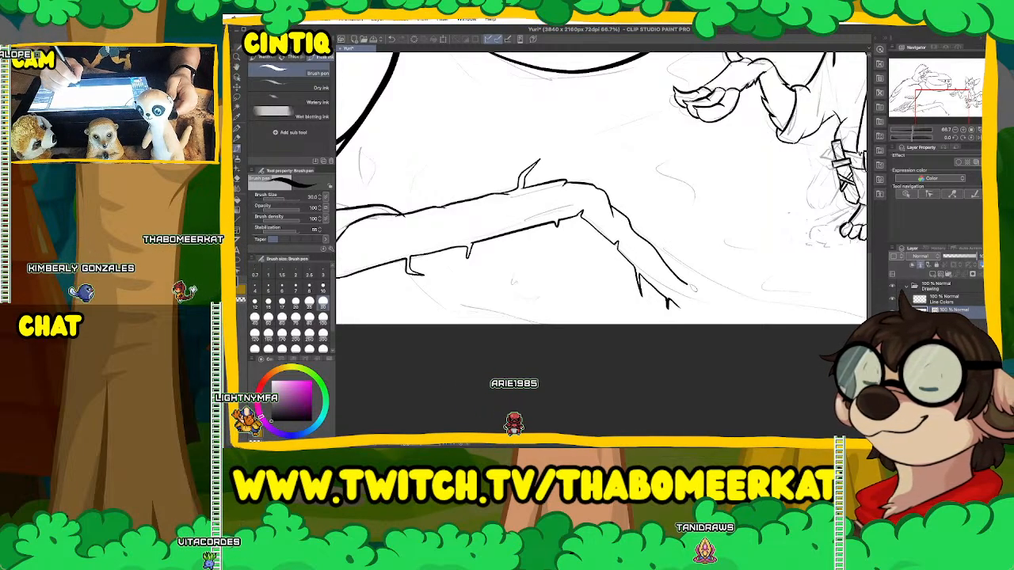
pyautogui.moveTo(693, 288); pyautogui.dragTo(711, 307)
pyautogui.moveTo(943, 107); pyautogui.dragTo(950, 110)
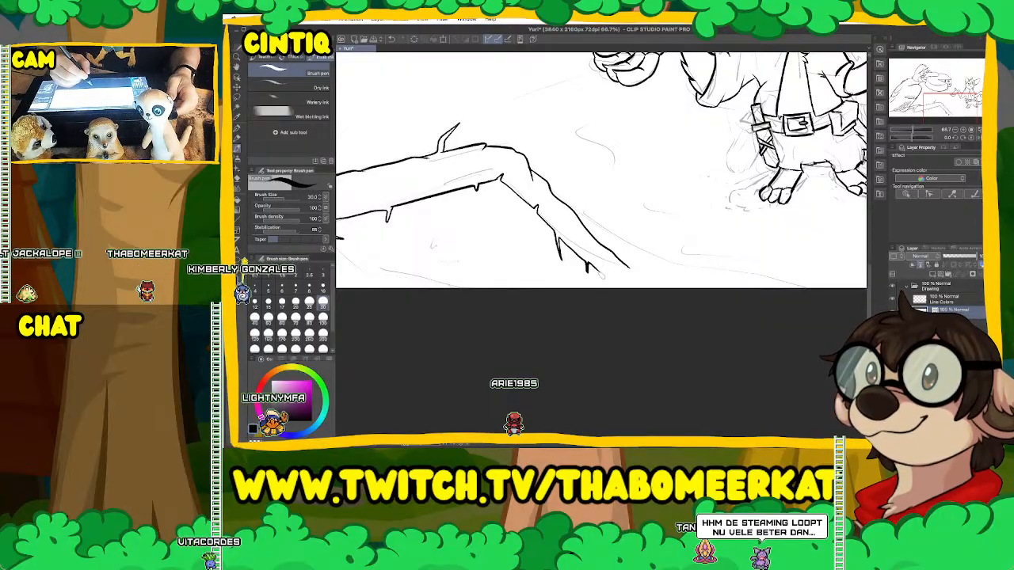
pyautogui.moveTo(596, 271)
pyautogui.mouseDown()
pyautogui.moveTo(603, 287)
pyautogui.moveTo(634, 288)
pyautogui.mouseUp()
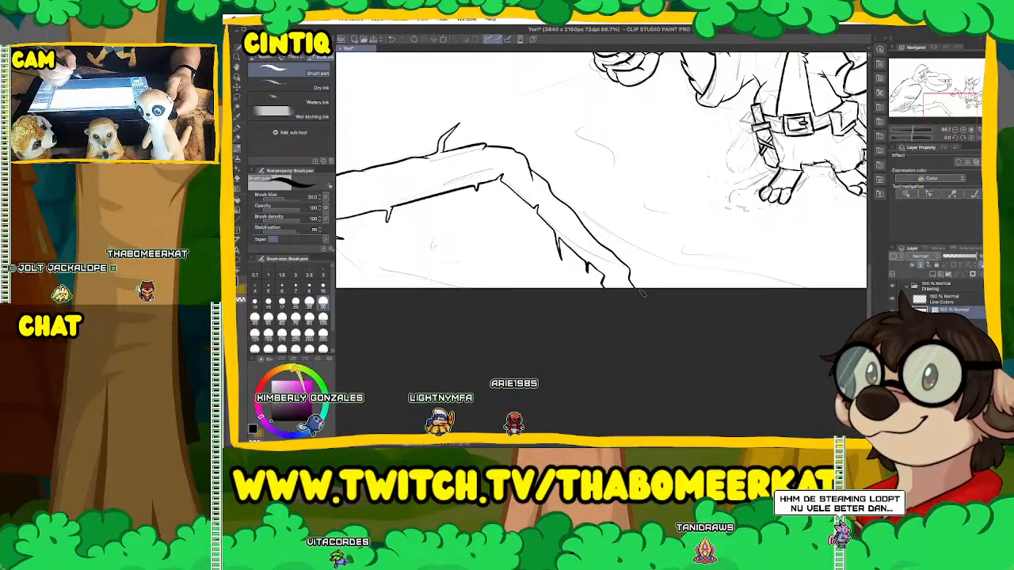
# Ink both edges of the thin crooked branch descending beneath the bird's foot to the canvas's lower edge.
pyautogui.moveTo(602, 170); pyautogui.dragTo(861, 235)
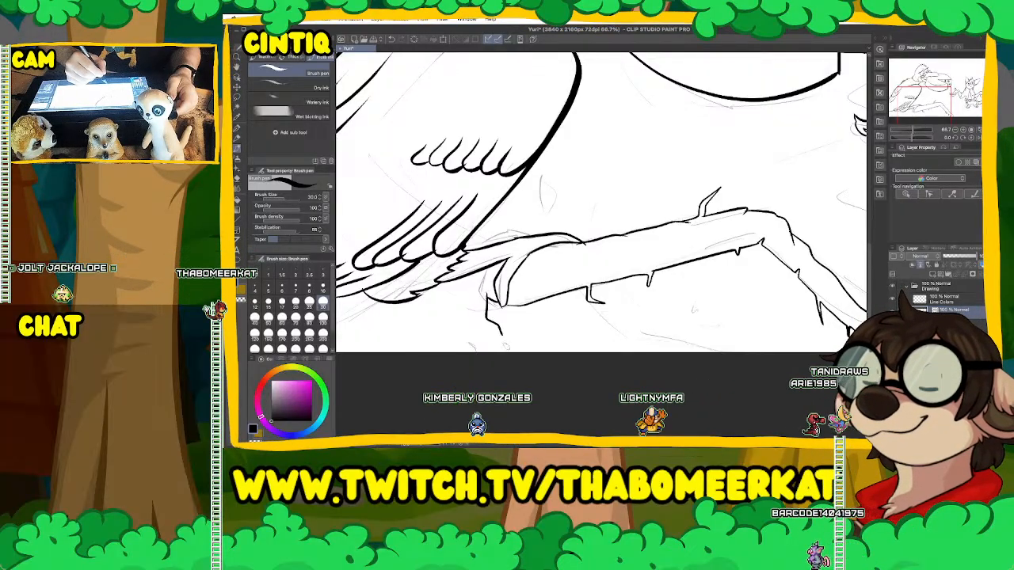
pyautogui.moveTo(488, 315); pyautogui.dragTo(509, 351)
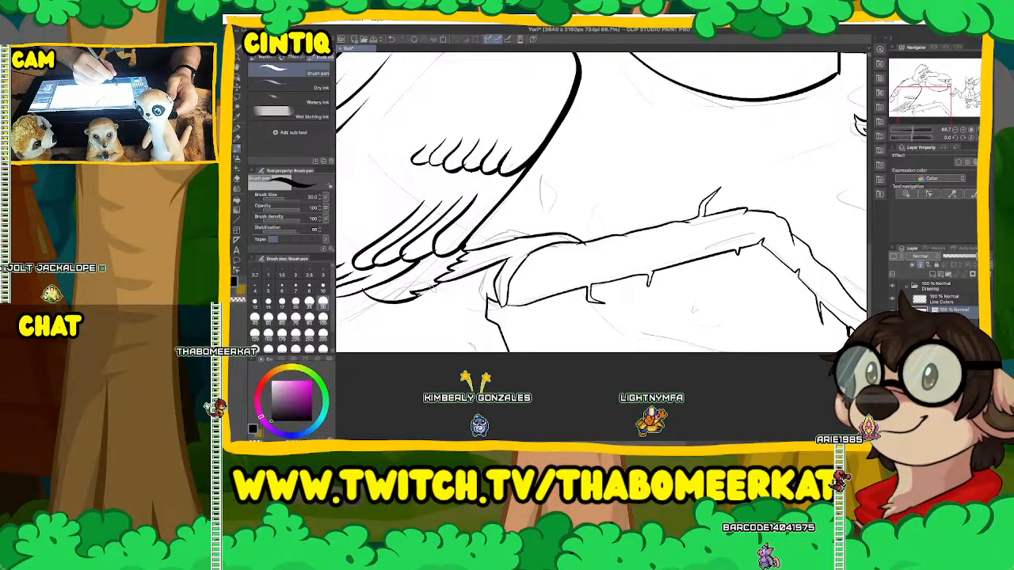
pyautogui.moveTo(454, 297); pyautogui.dragTo(490, 348)
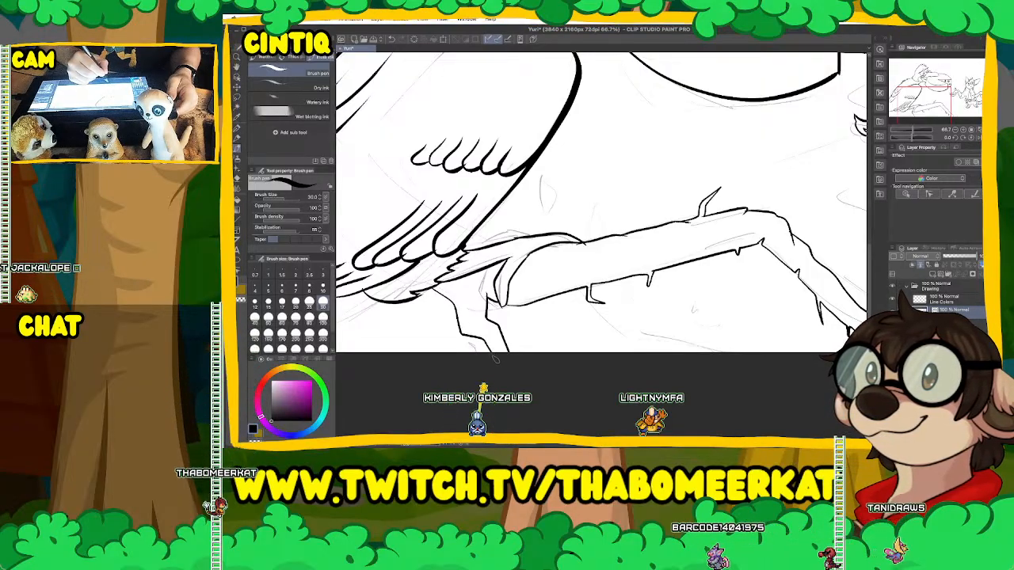
# Ink the leaves, the jagged twig and the small pointed shape beneath the bird's tail feathers.
pyautogui.moveTo(923, 104)
pyautogui.mouseDown()
pyautogui.moveTo(909, 95)
pyautogui.moveTo(911, 104)
pyautogui.mouseUp()
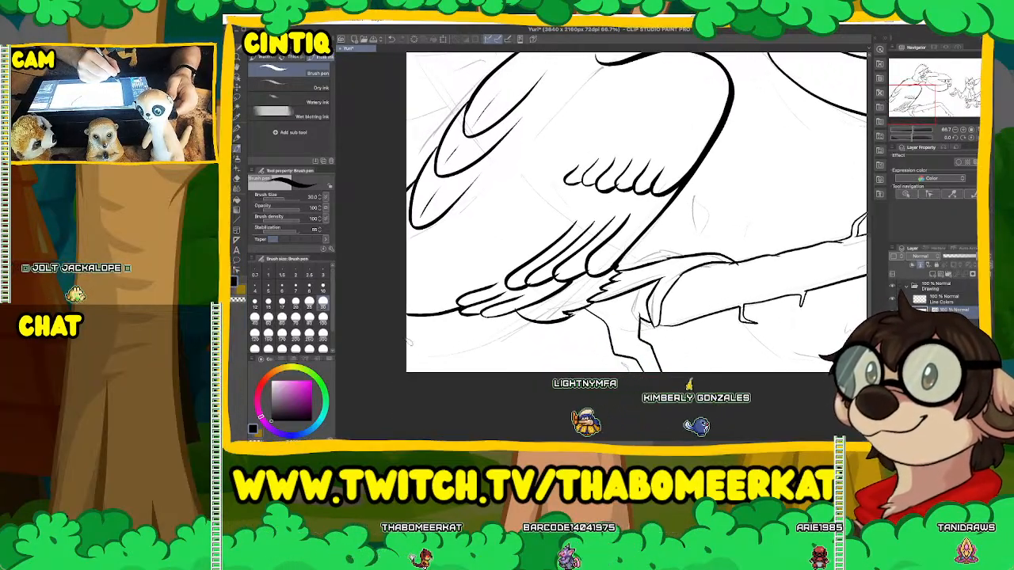
pyautogui.moveTo(407, 341); pyautogui.dragTo(450, 356)
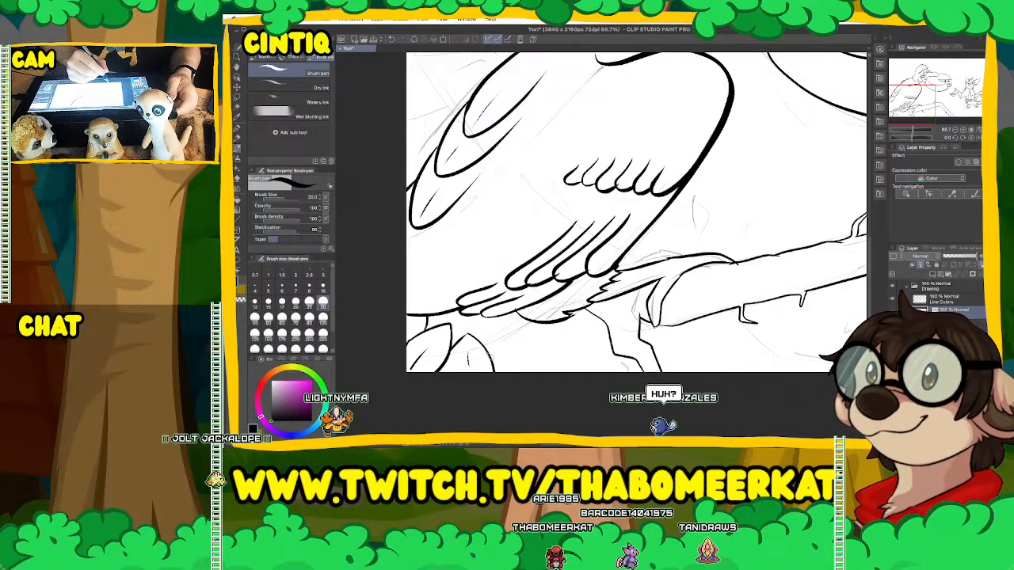
pyautogui.moveTo(493, 366)
pyautogui.mouseDown()
pyautogui.moveTo(565, 358)
pyautogui.moveTo(578, 370)
pyautogui.mouseUp()
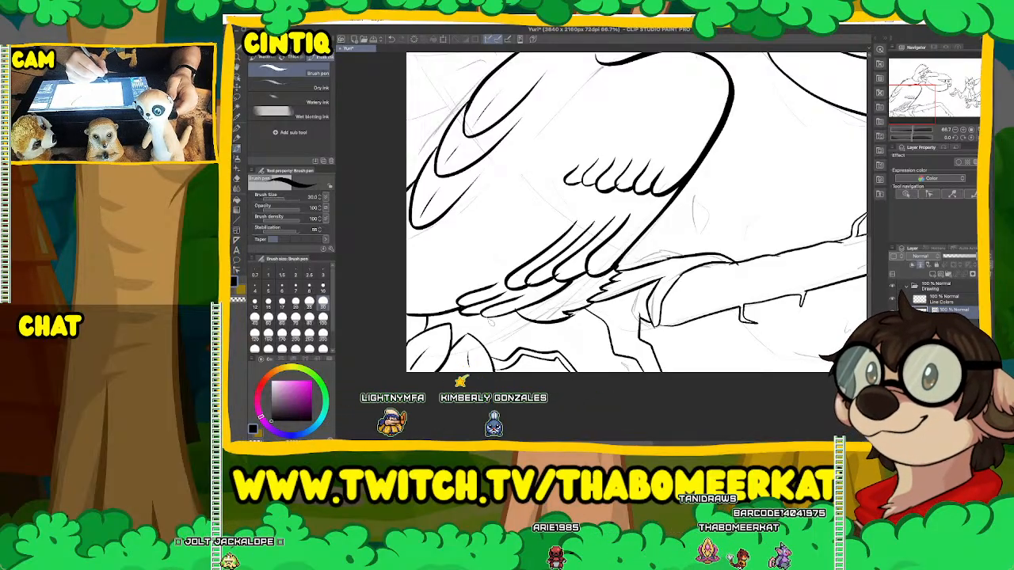
pyautogui.moveTo(485, 323); pyautogui.dragTo(508, 342)
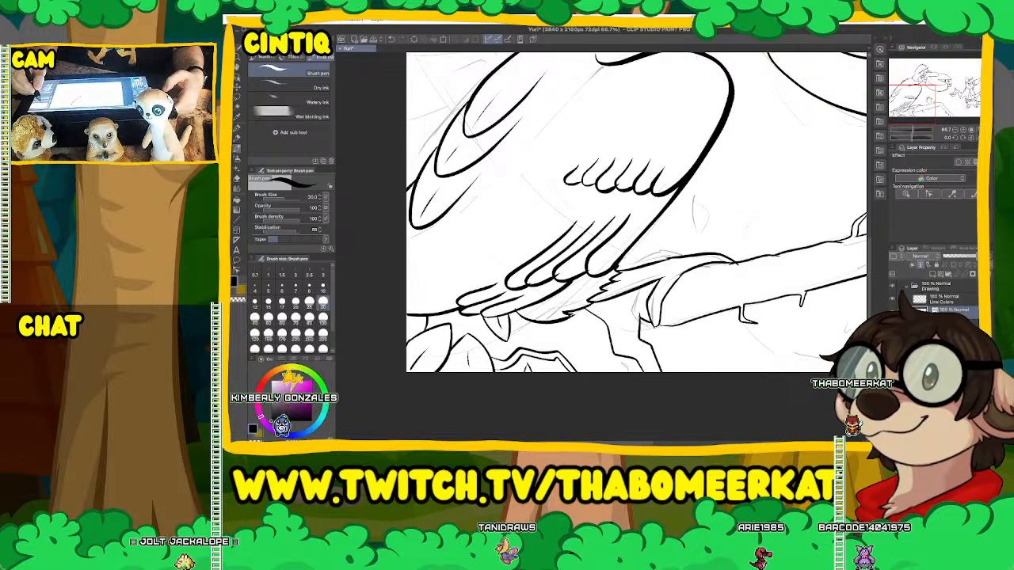
# Ink the small pointed leaves with centre veins below the branch, along the canvas's lower edge.
pyautogui.moveTo(636, 212); pyautogui.dragTo(548, 156)
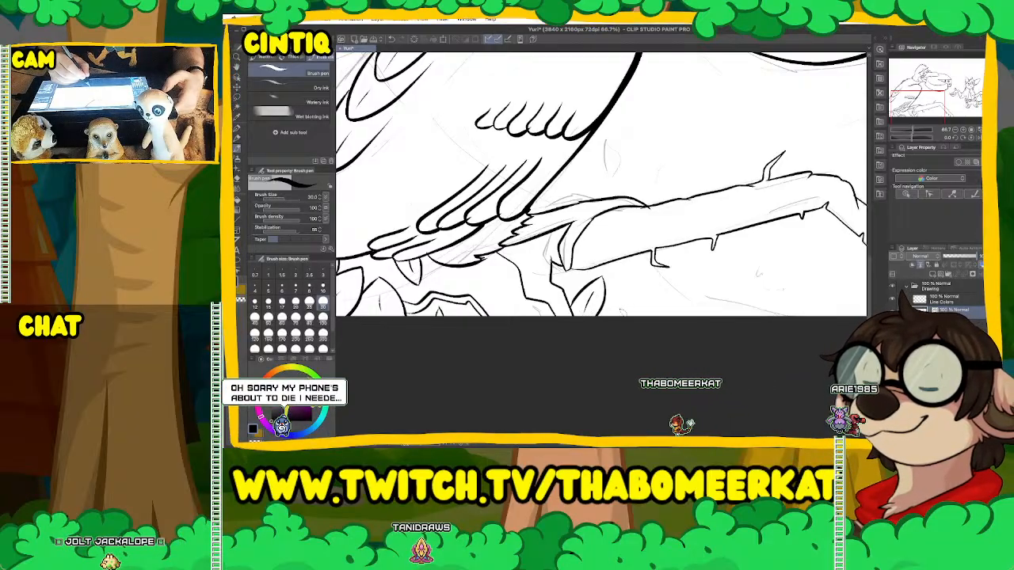
pyautogui.moveTo(623, 315)
pyautogui.mouseDown()
pyautogui.moveTo(659, 286)
pyautogui.moveTo(660, 315)
pyautogui.mouseUp()
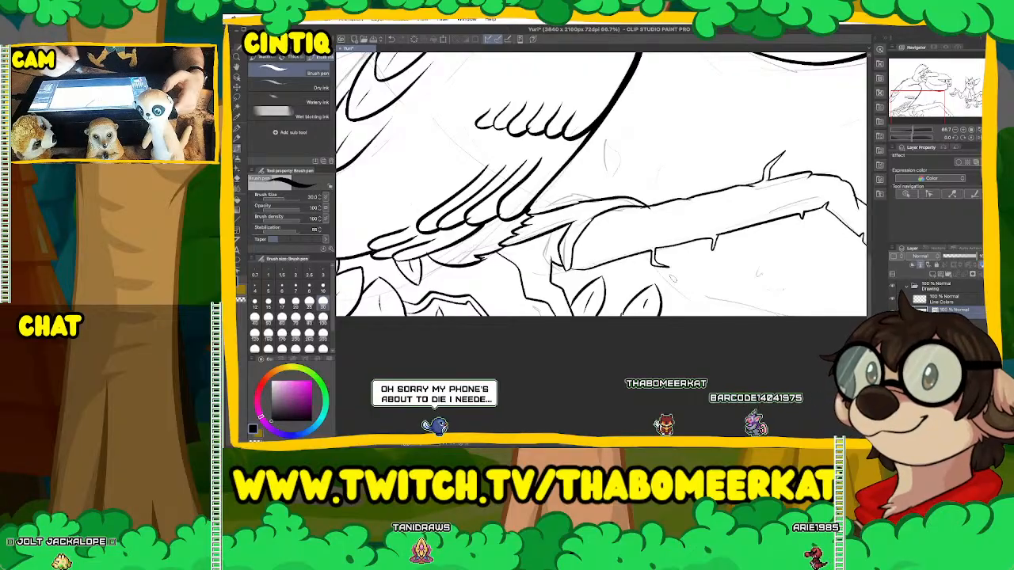
pyautogui.moveTo(675, 279); pyautogui.dragTo(679, 291)
# Ink the pair of pointed leaves behind the bird's folded wing at the side edge of the canvas.
pyautogui.moveTo(555, 138); pyautogui.dragTo(685, 391)
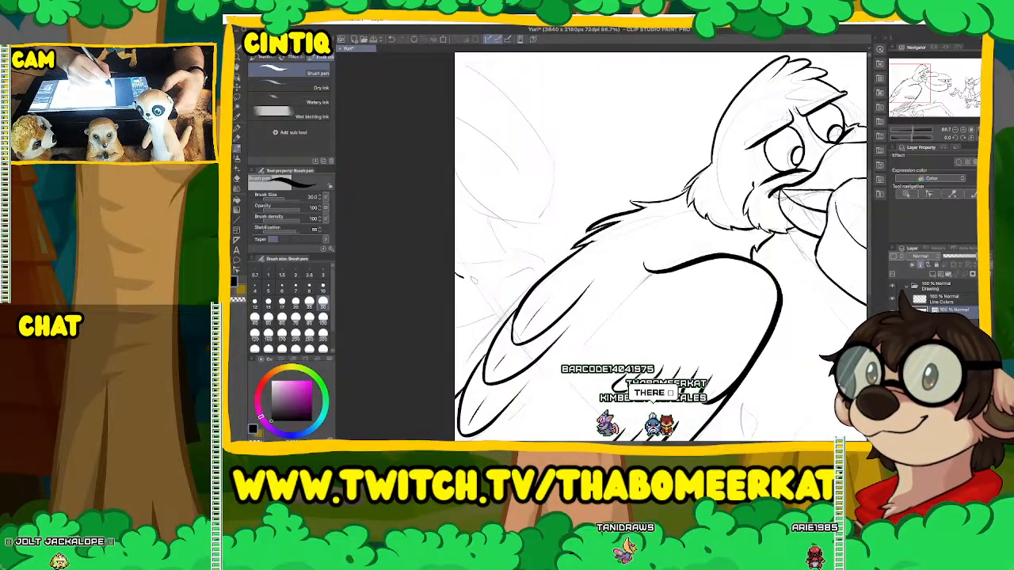
pyautogui.moveTo(458, 279); pyautogui.dragTo(513, 277)
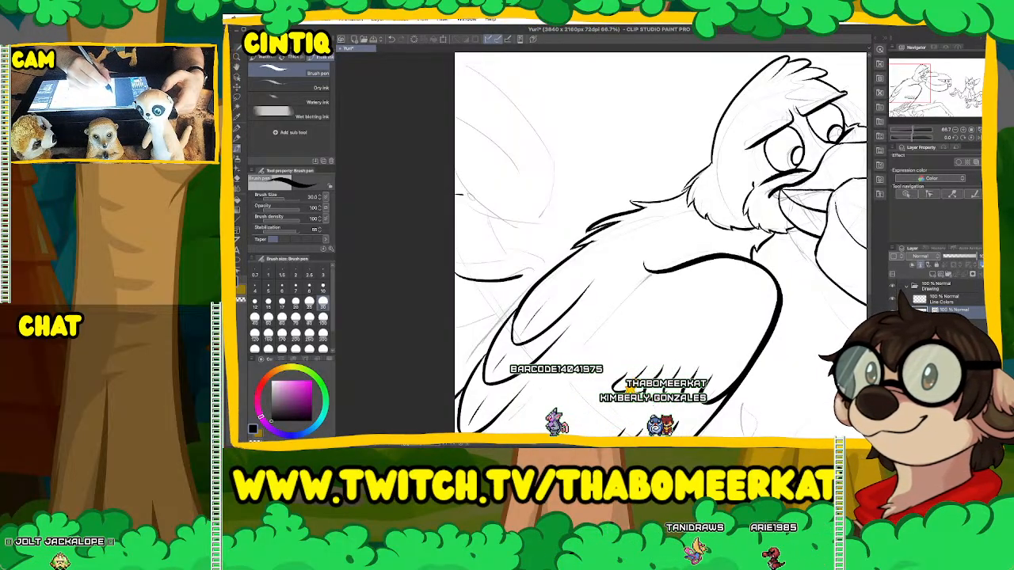
pyautogui.moveTo(457, 195); pyautogui.dragTo(501, 213)
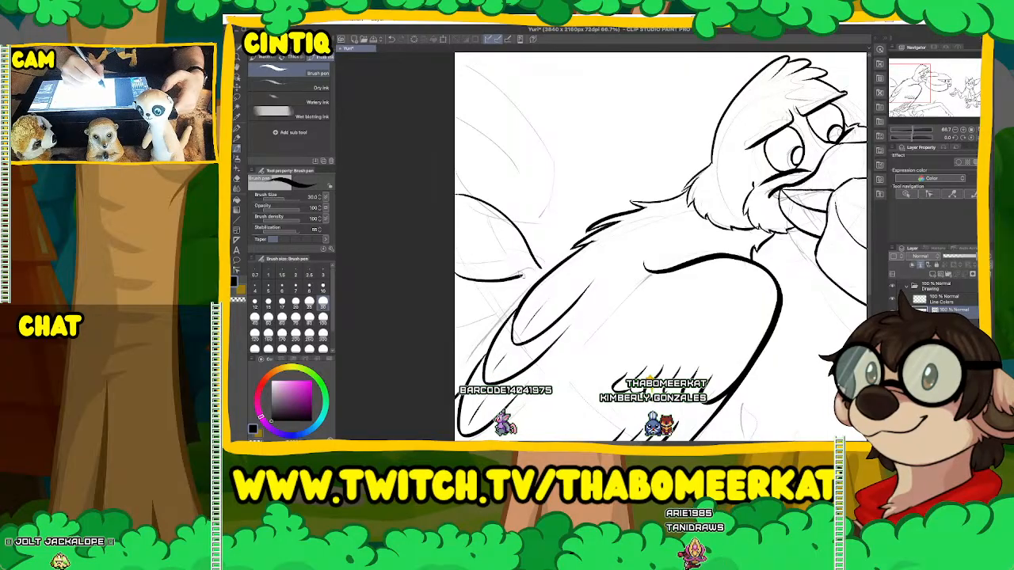
pyautogui.moveTo(522, 274); pyautogui.dragTo(545, 255)
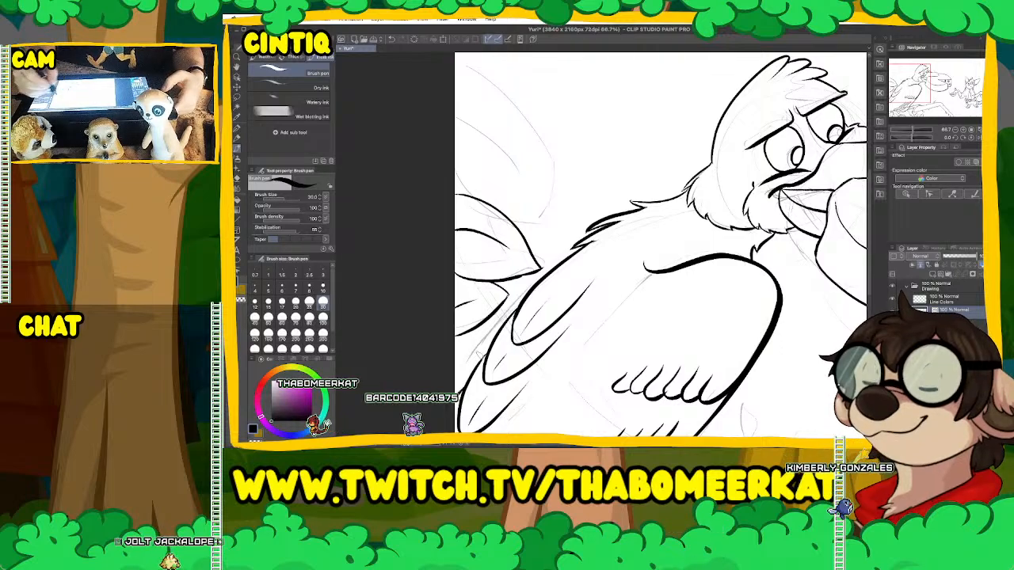
# Ink the large leaf in the canvas's upper corner behind the bird, including its outline and centre vein.
pyautogui.moveTo(602, 245)
pyautogui.mouseDown()
pyautogui.moveTo(654, 291)
pyautogui.moveTo(638, 318)
pyautogui.moveTo(614, 297)
pyautogui.mouseUp()
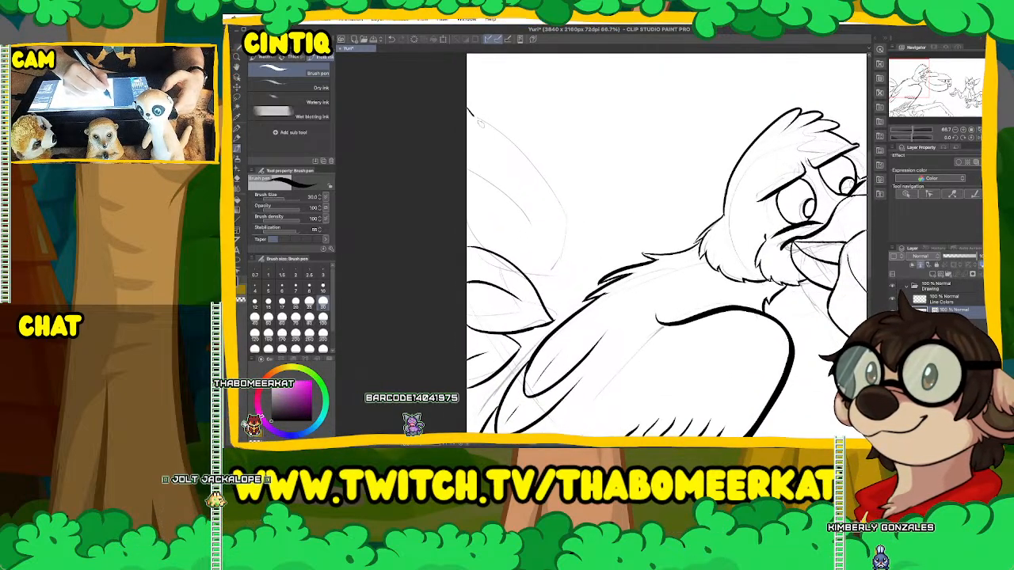
pyautogui.moveTo(478, 119); pyautogui.dragTo(529, 154)
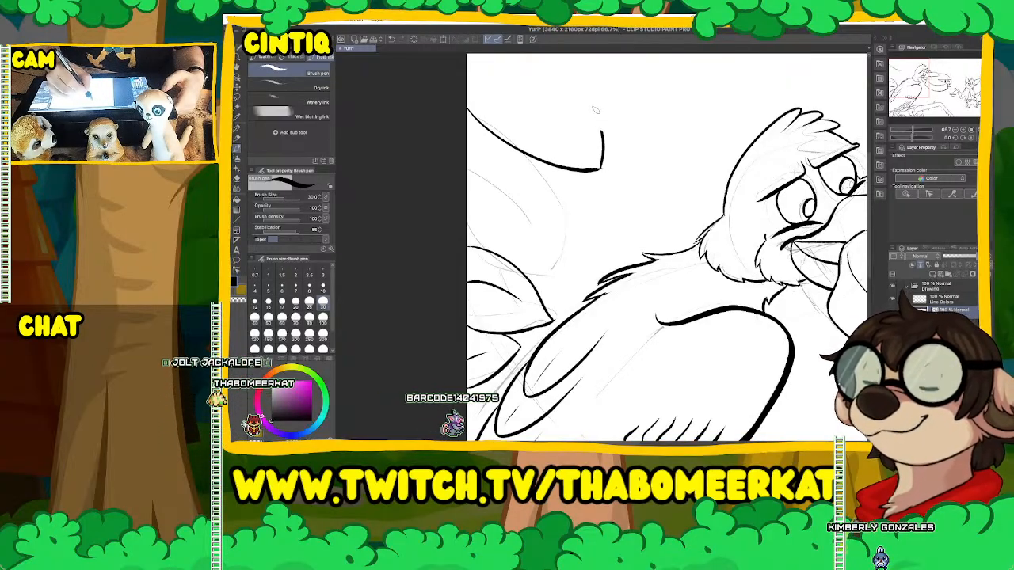
pyautogui.moveTo(574, 56); pyautogui.dragTo(602, 127)
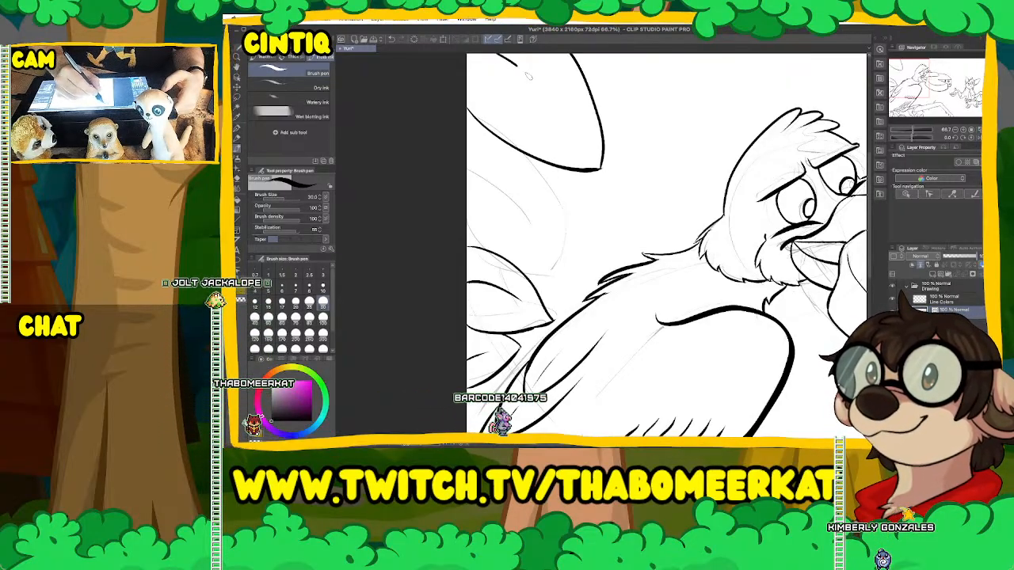
pyautogui.moveTo(529, 76); pyautogui.dragTo(566, 115)
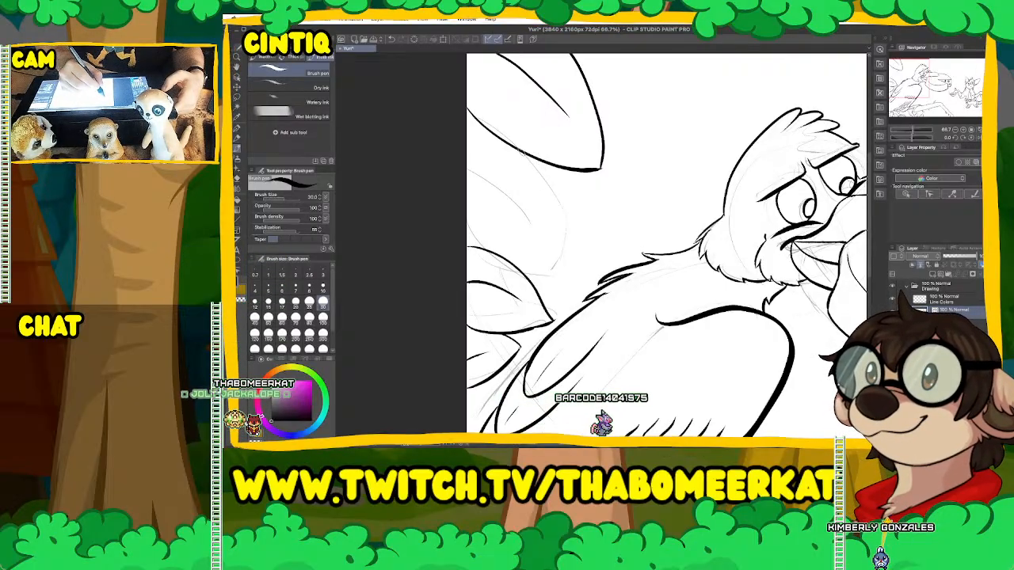
# Ink the jagged twig and the small pointed leaf below the large corner leaf behind the bird.
pyautogui.moveTo(498, 204)
pyautogui.mouseDown()
pyautogui.moveTo(500, 216)
pyautogui.moveTo(511, 146)
pyautogui.mouseUp()
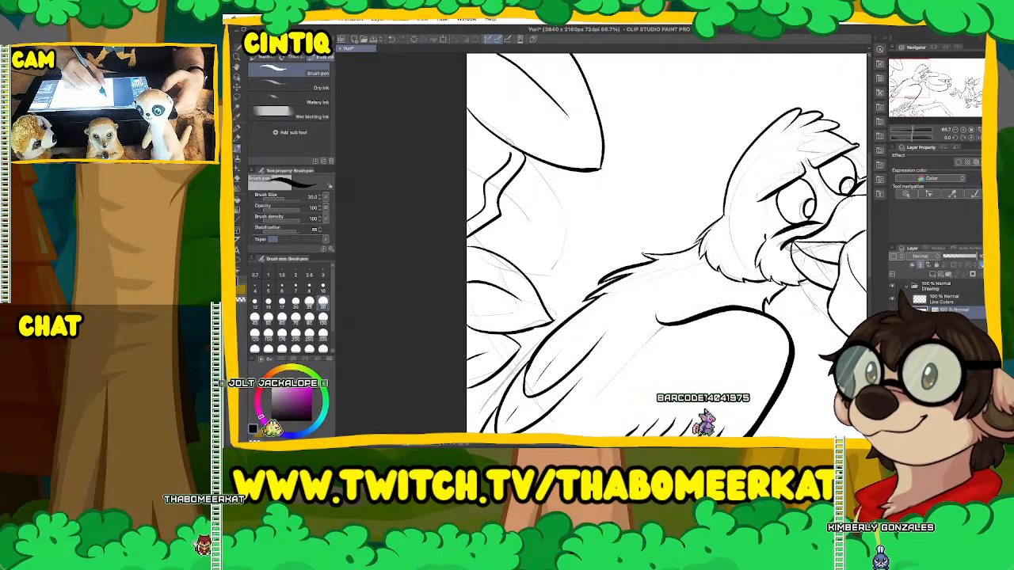
pyautogui.moveTo(518, 180); pyautogui.dragTo(536, 241)
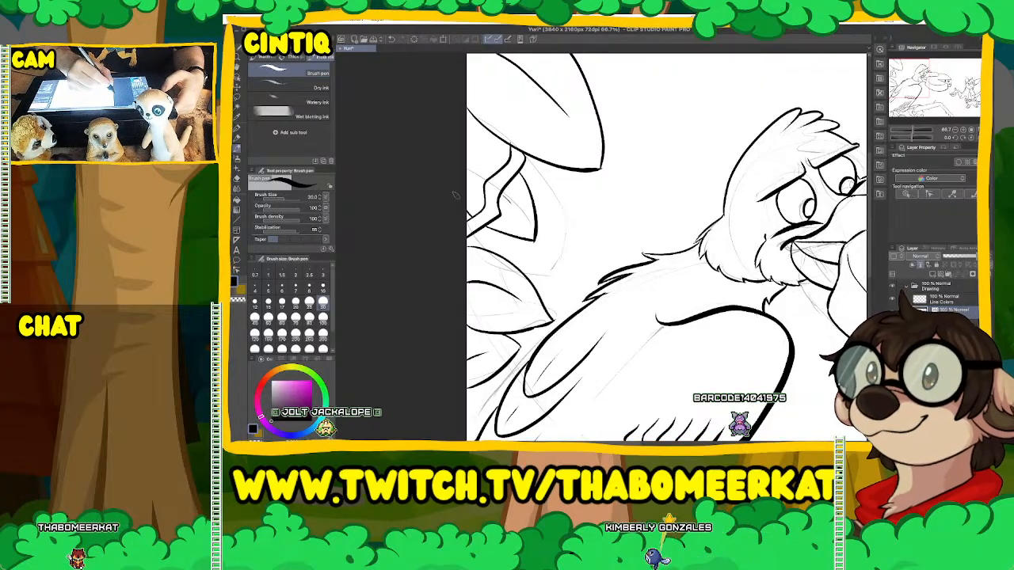
pyautogui.press('super+minus')
pyautogui.press('super+minus')
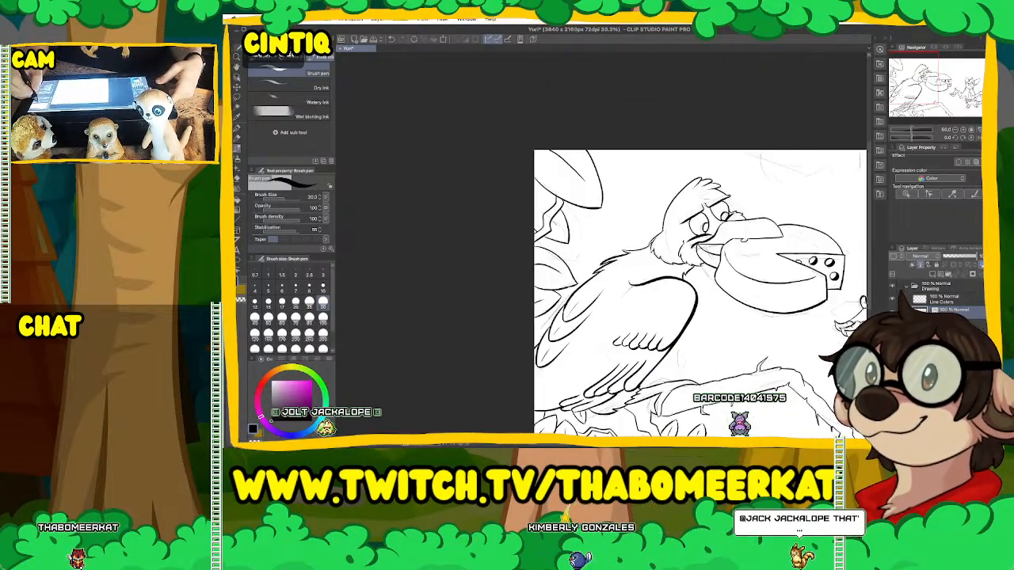
# Ink the small feather marks on the bird's wing and body and the pair of leaves hanging from the canvas's upper edge.
pyautogui.moveTo(602, 244)
pyautogui.mouseDown()
pyautogui.moveTo(447, 237)
pyautogui.moveTo(470, 213)
pyautogui.moveTo(482, 218)
pyautogui.mouseUp()
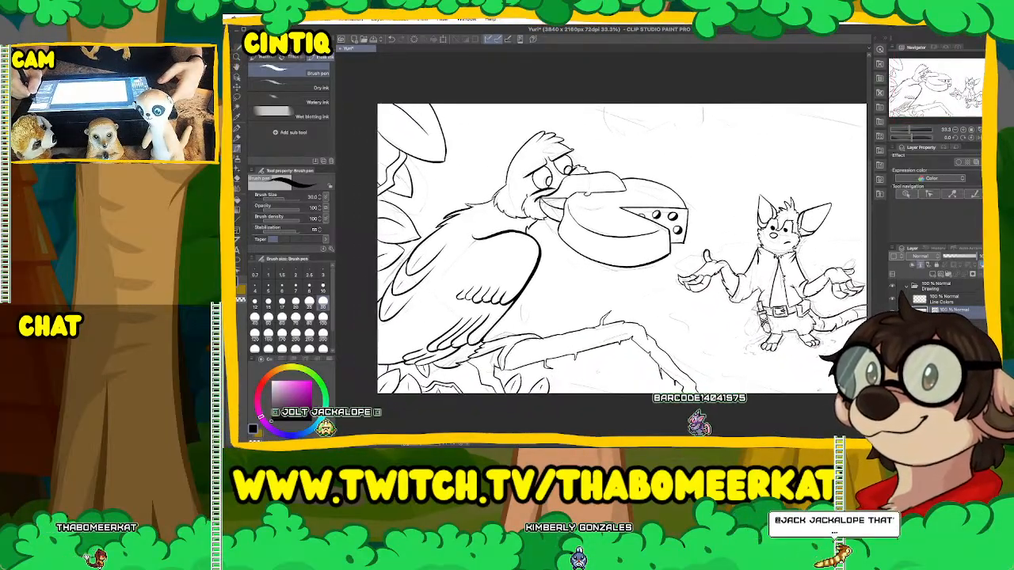
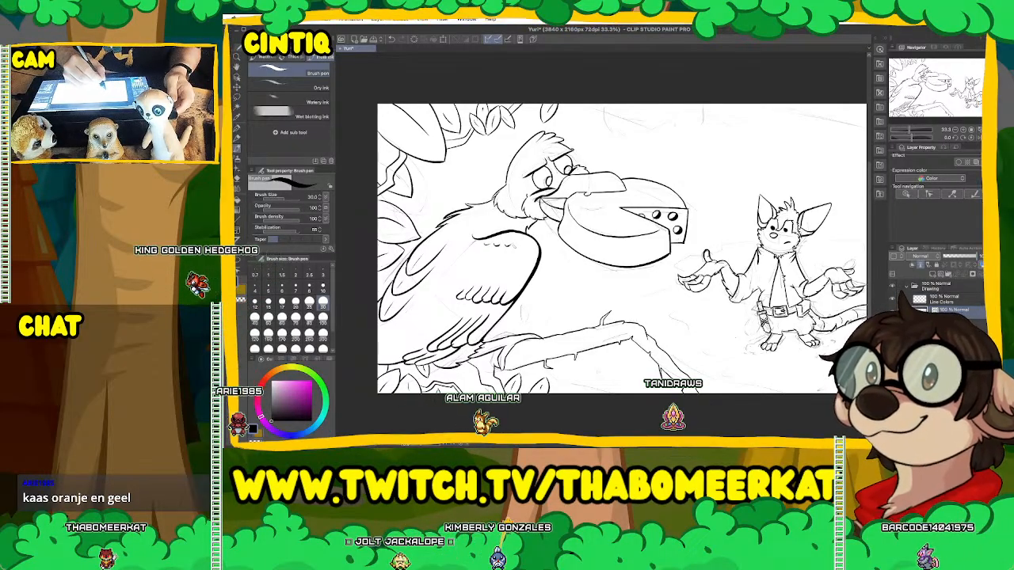
pyautogui.moveTo(489, 256)
pyautogui.mouseDown()
pyautogui.moveTo(511, 255)
pyautogui.moveTo(487, 266)
pyautogui.mouseUp()
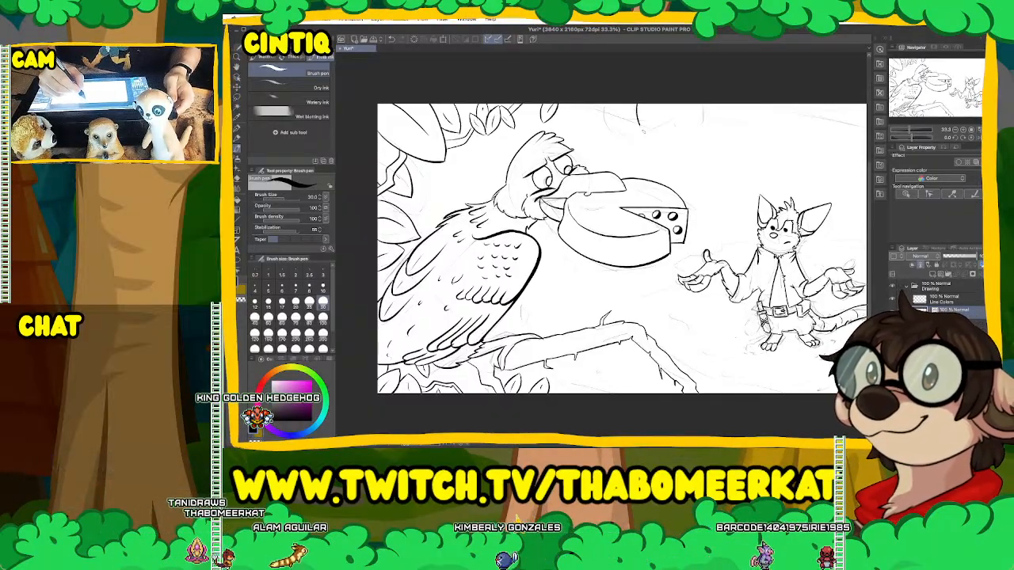
pyautogui.moveTo(643, 131); pyautogui.dragTo(647, 128)
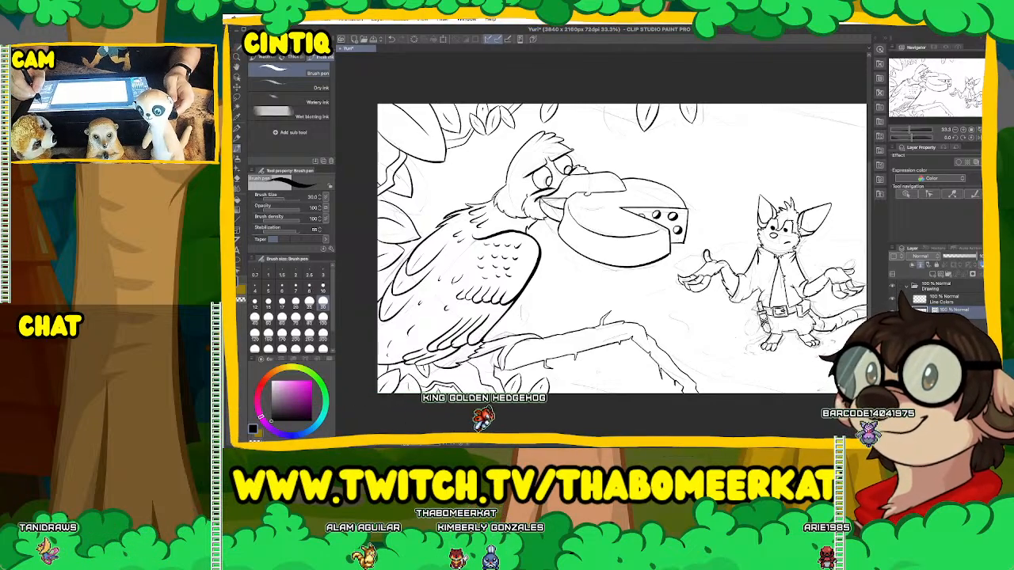
# Ink the ragged bush outline behind and beside the shrugging mouse character.
pyautogui.moveTo(622, 247); pyautogui.dragTo(587, 231)
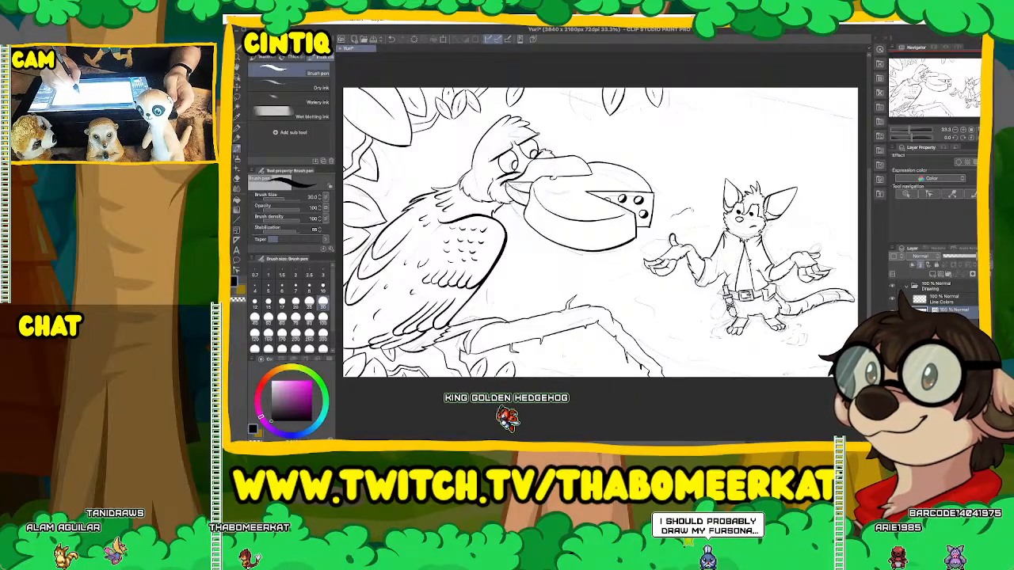
pyautogui.moveTo(672, 215); pyautogui.dragTo(711, 209)
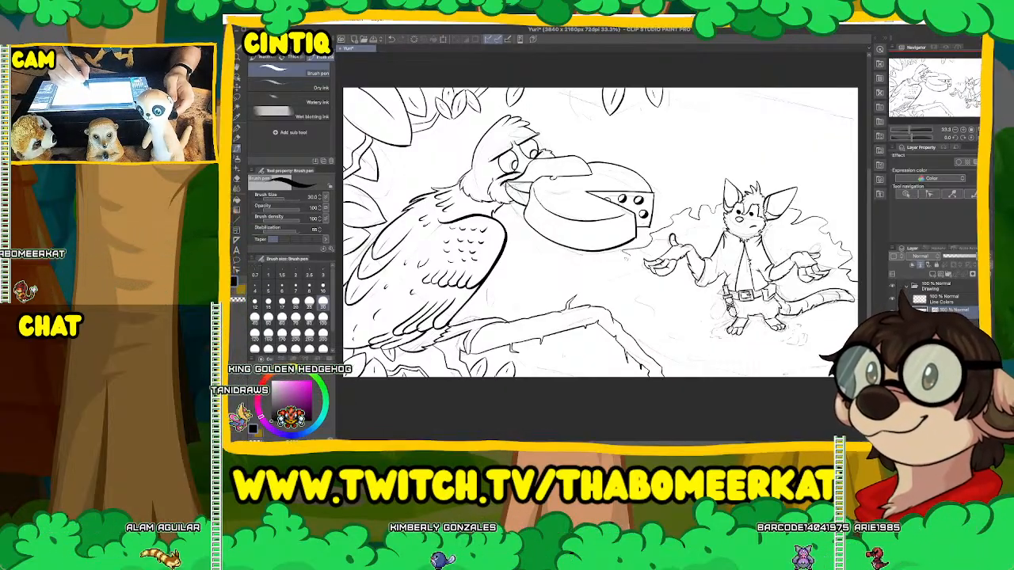
pyautogui.moveTo(624, 258)
pyautogui.mouseDown()
pyautogui.moveTo(629, 303)
pyautogui.moveTo(679, 337)
pyautogui.mouseUp()
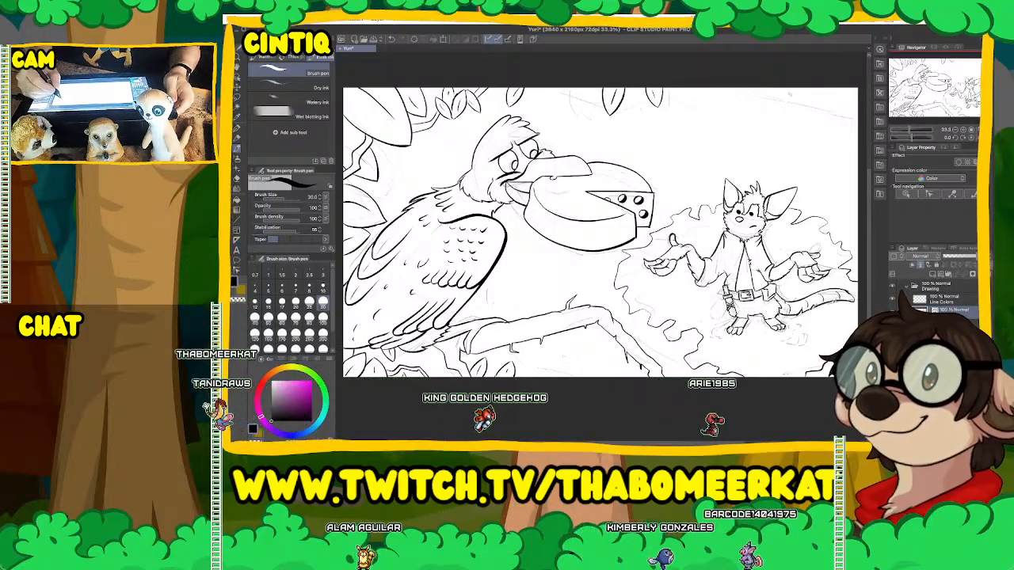
# Ink the jagged branches and hanging leaves in the canvas's upper corner above the mouse character.
pyautogui.moveTo(743, 88)
pyautogui.mouseDown()
pyautogui.moveTo(755, 85)
pyautogui.moveTo(776, 102)
pyautogui.moveTo(775, 118)
pyautogui.moveTo(816, 134)
pyautogui.mouseUp()
pyautogui.moveTo(788, 93); pyautogui.dragTo(816, 134)
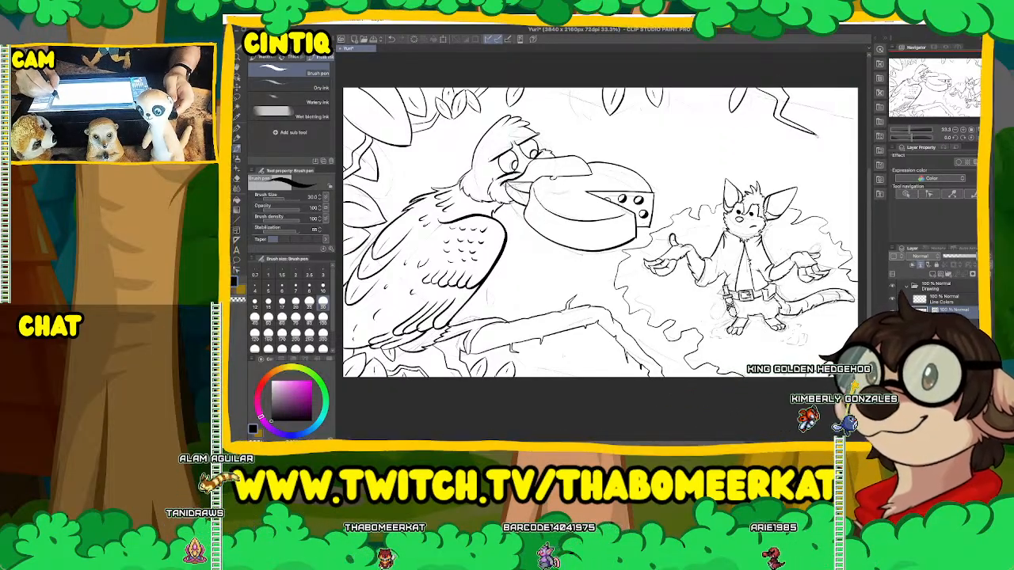
pyautogui.moveTo(816, 137)
pyautogui.mouseDown()
pyautogui.moveTo(821, 155)
pyautogui.moveTo(835, 153)
pyautogui.mouseUp()
pyautogui.press('super+z')
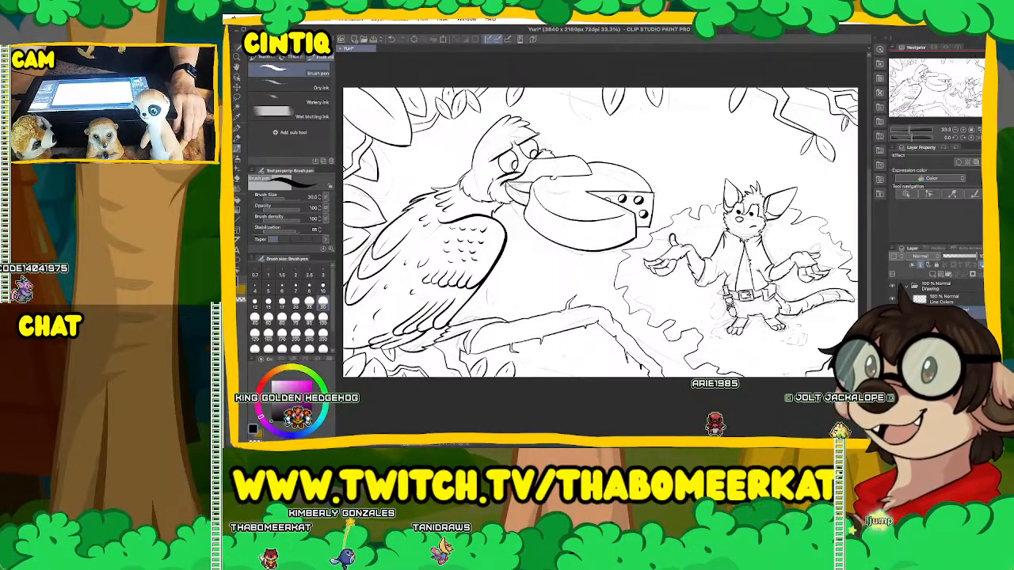
# Put grey behind the line art and fill the cheese wheel yellow on the Line Colors layer, using Refer other layers.
pyautogui.hotkey('ctrl', 'shift', 'n')
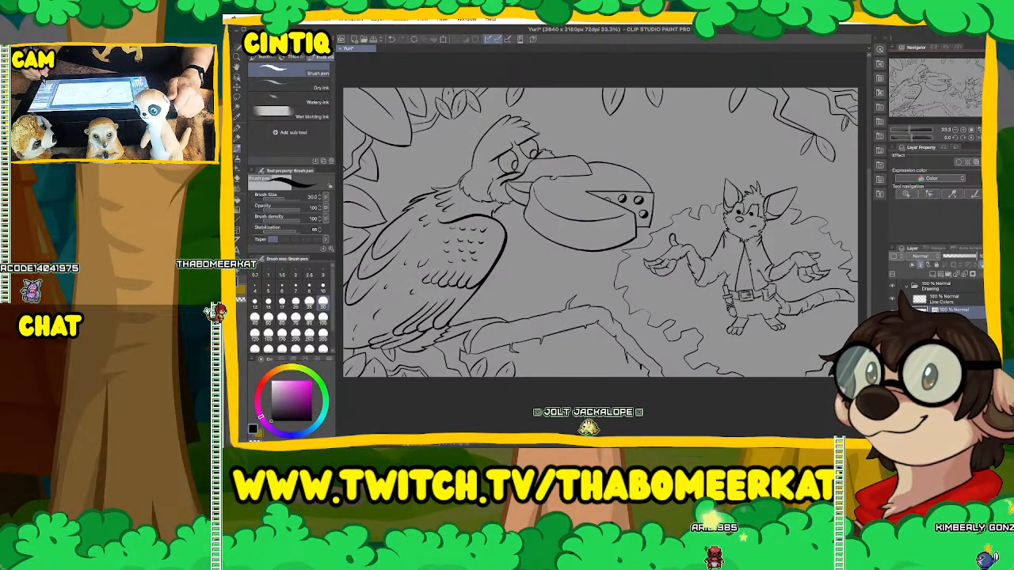
pyautogui.click(944, 299)
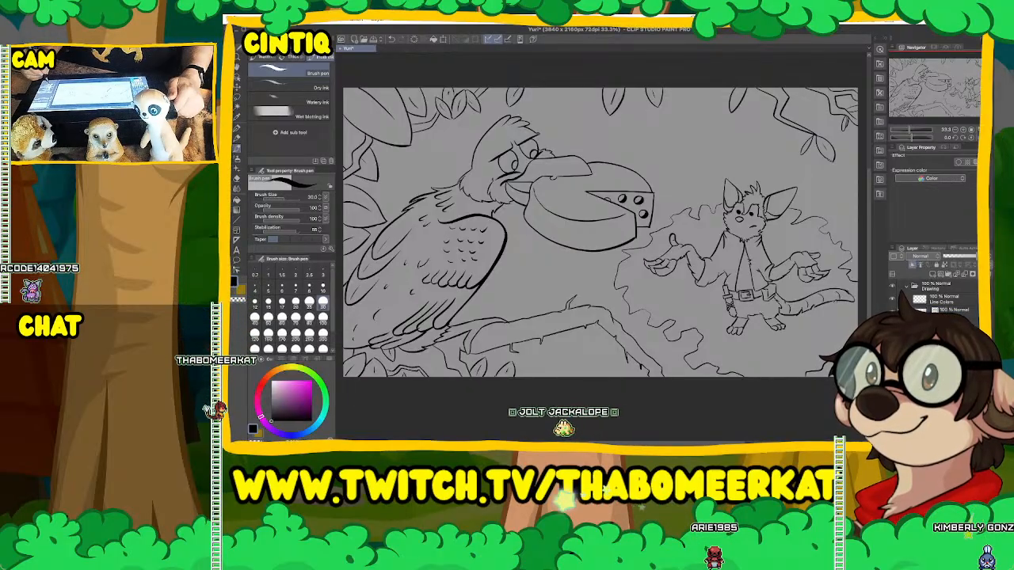
pyautogui.click(288, 367)
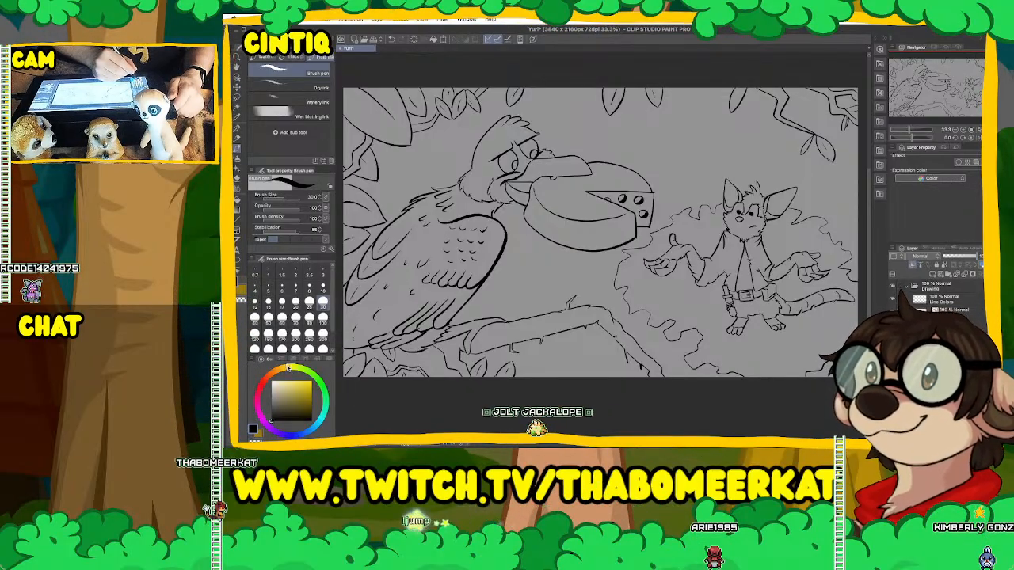
pyautogui.click(306, 380)
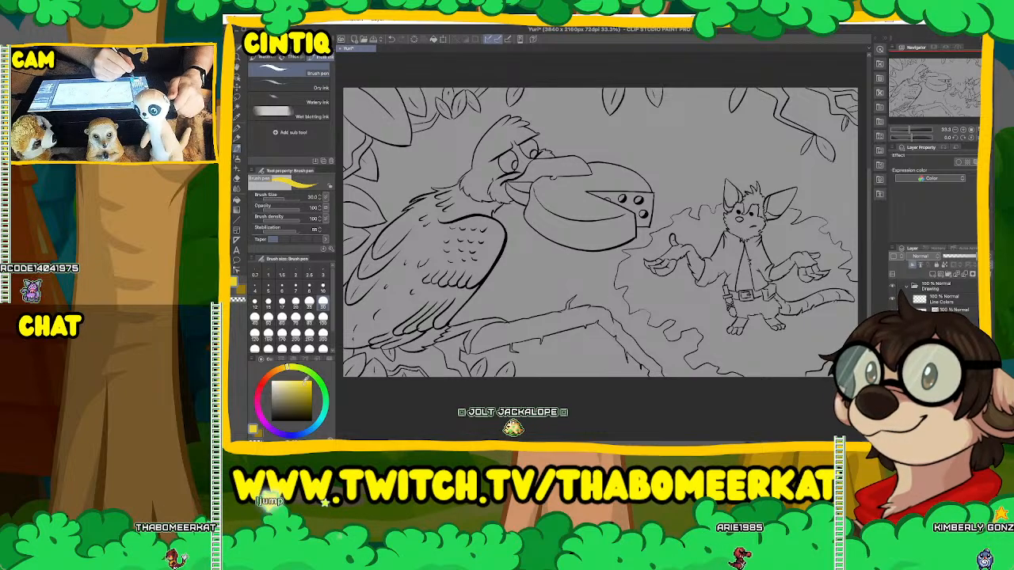
pyautogui.click(237, 200)
pyautogui.click(578, 224)
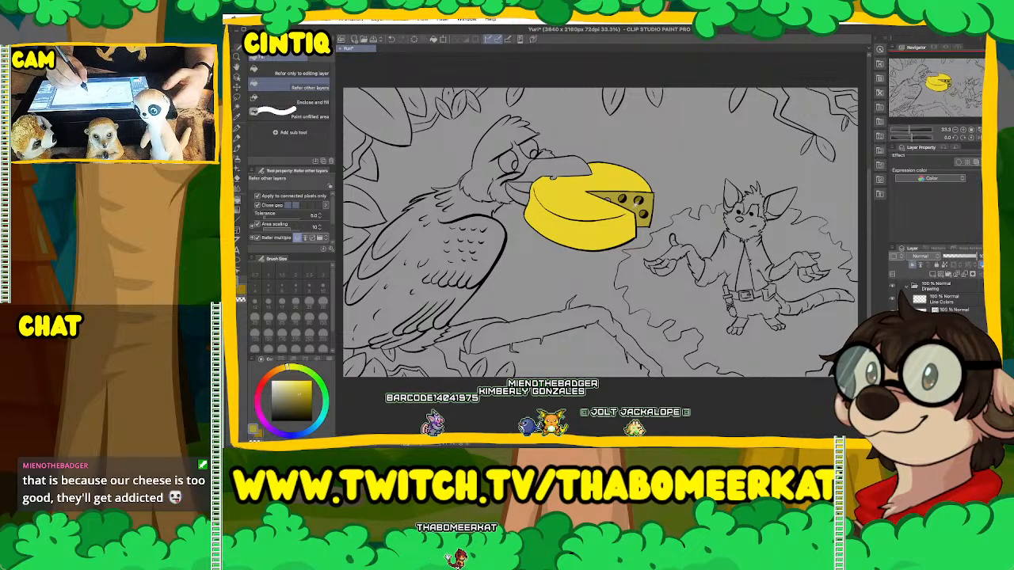
pyautogui.keyDown('alt'); pyautogui.click(636, 203); pyautogui.keyUp('alt')
pyautogui.click(594, 230)
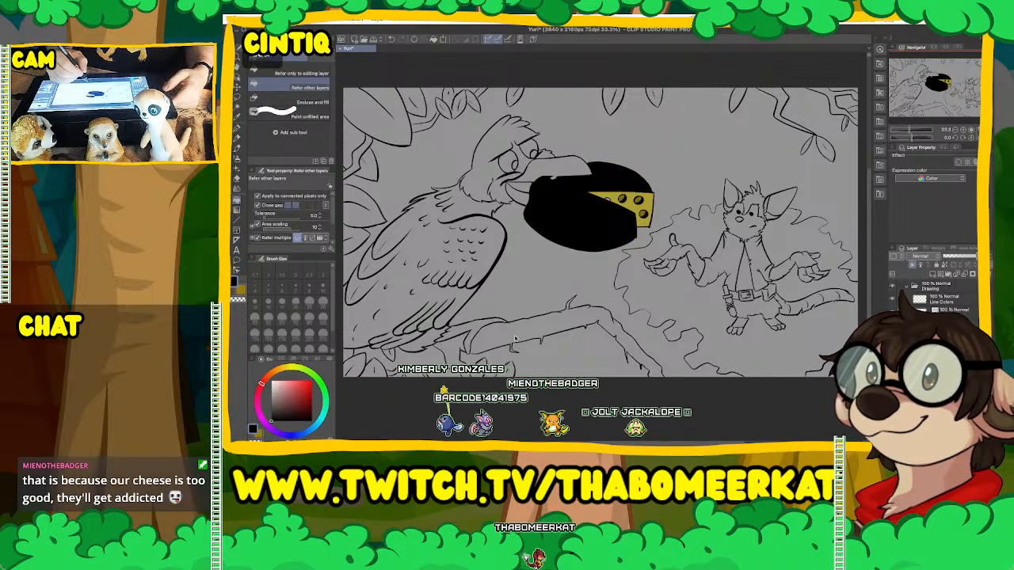
pyautogui.hotkey('ctrl', 'z')
pyautogui.keyDown('alt'); pyautogui.click(637, 200); pyautogui.keyUp('alt')
pyautogui.click(602, 222)
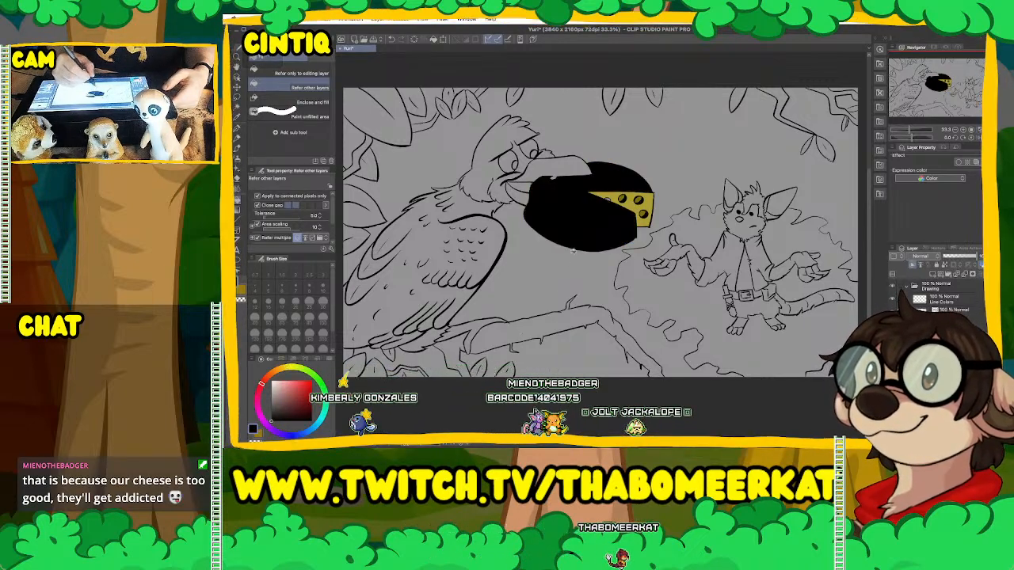
pyautogui.hotkey('ctrl', 'z')
# Recolour the cheese wheel's rind and top orange-tan and its holed cut face light yellow.
pyautogui.keyDown('alt'); pyautogui.click(627, 196); pyautogui.keyUp('alt')
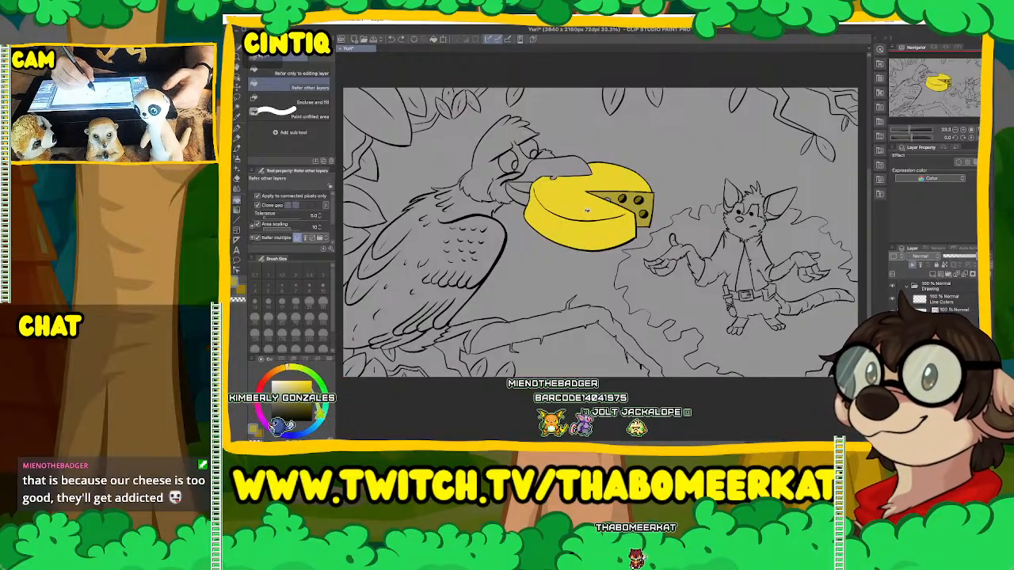
pyautogui.click(587, 210)
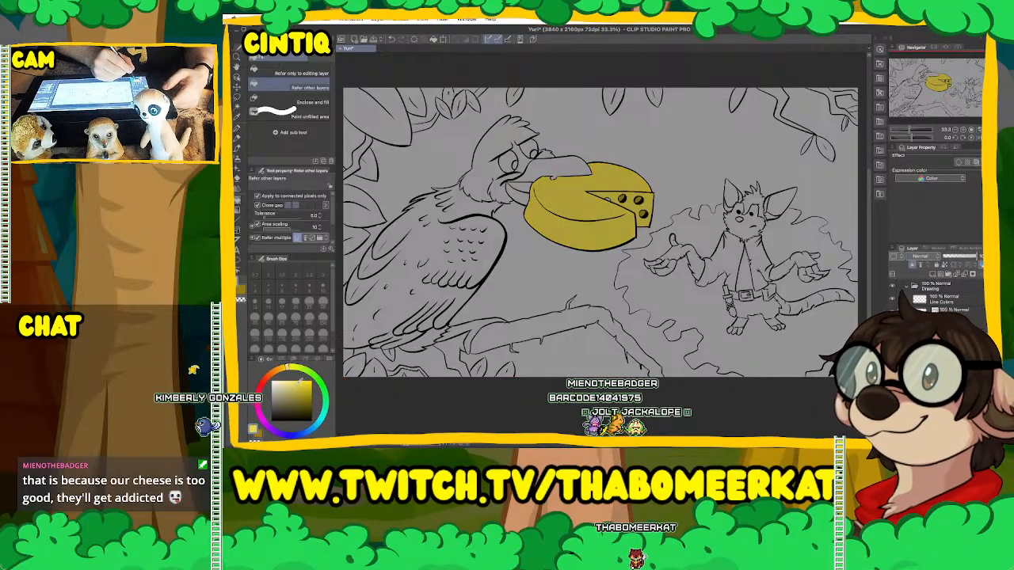
pyautogui.click(615, 191)
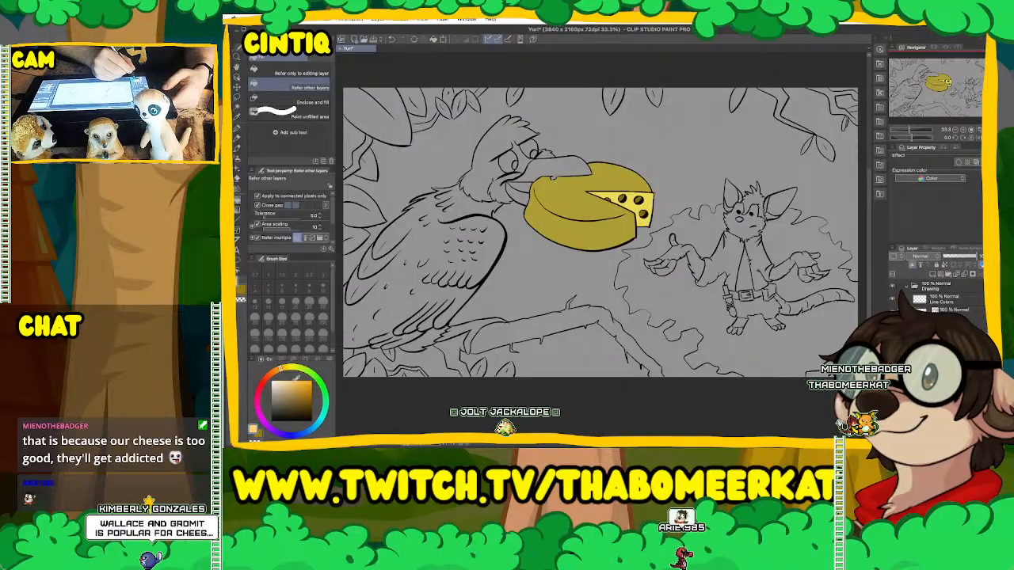
pyautogui.click(583, 196)
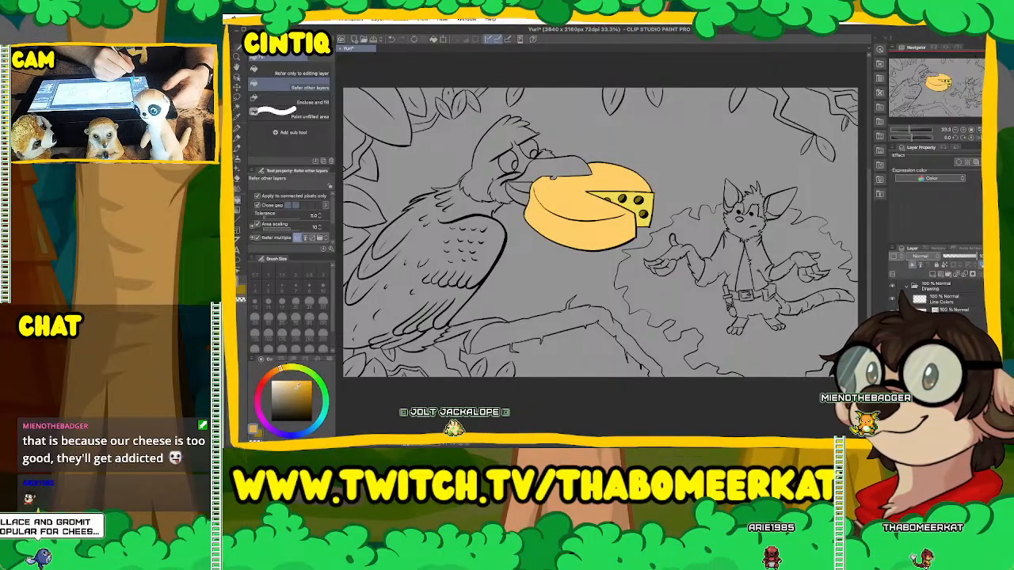
pyautogui.click(583, 222)
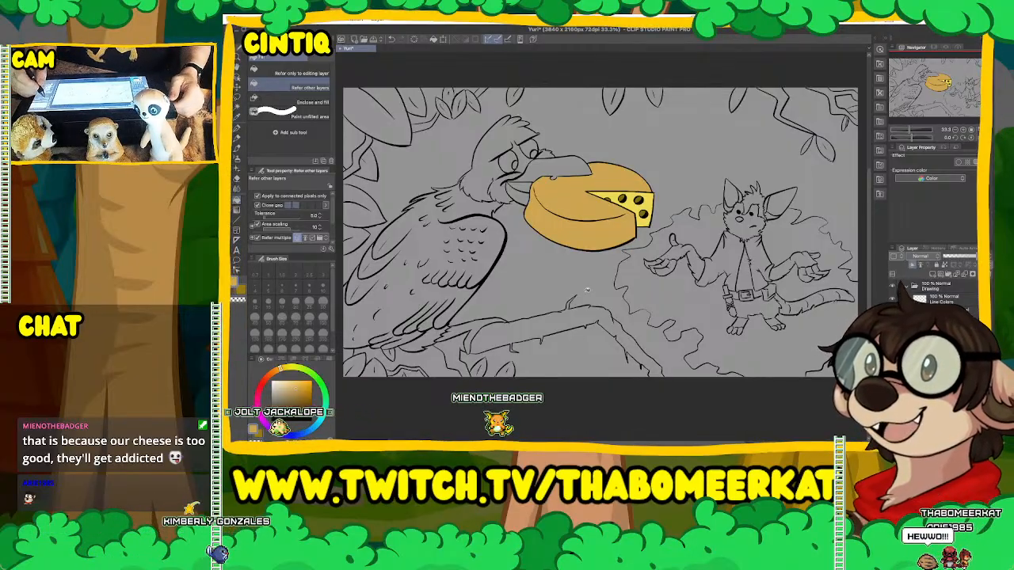
# Fill leaves around the canvas bright green, including those behind the bird, below the branch and above the mouse character.
pyautogui.moveTo(933, 92); pyautogui.dragTo(933, 85)
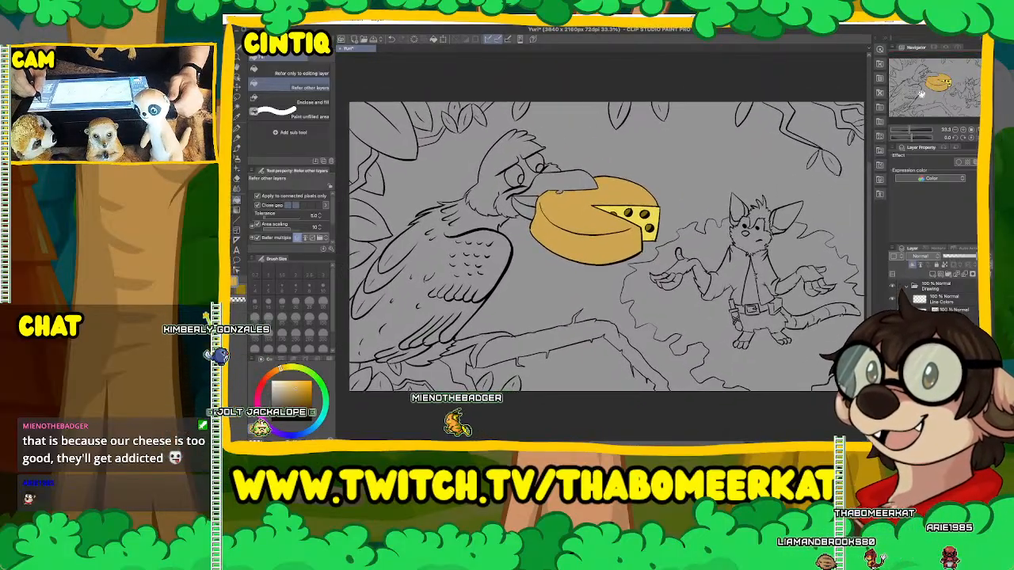
pyautogui.click(313, 371)
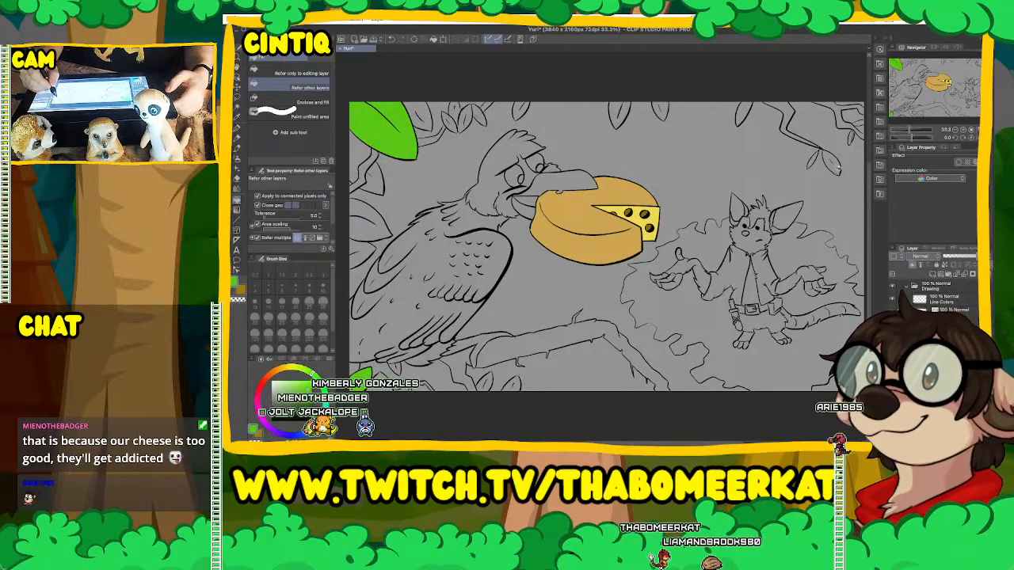
pyautogui.click(830, 163)
pyautogui.click(743, 115)
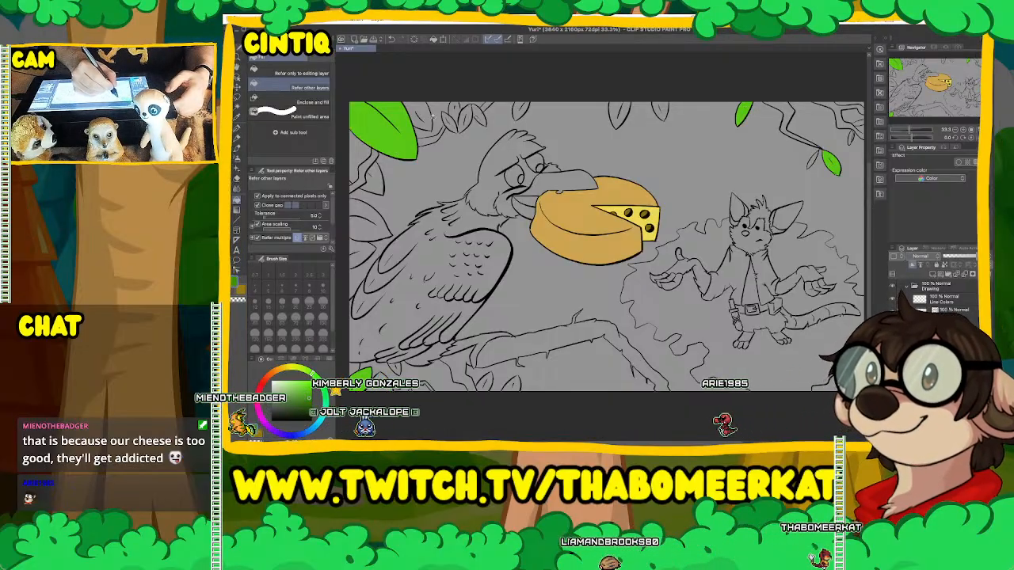
pyautogui.click(421, 114)
pyautogui.click(377, 180)
pyautogui.click(369, 224)
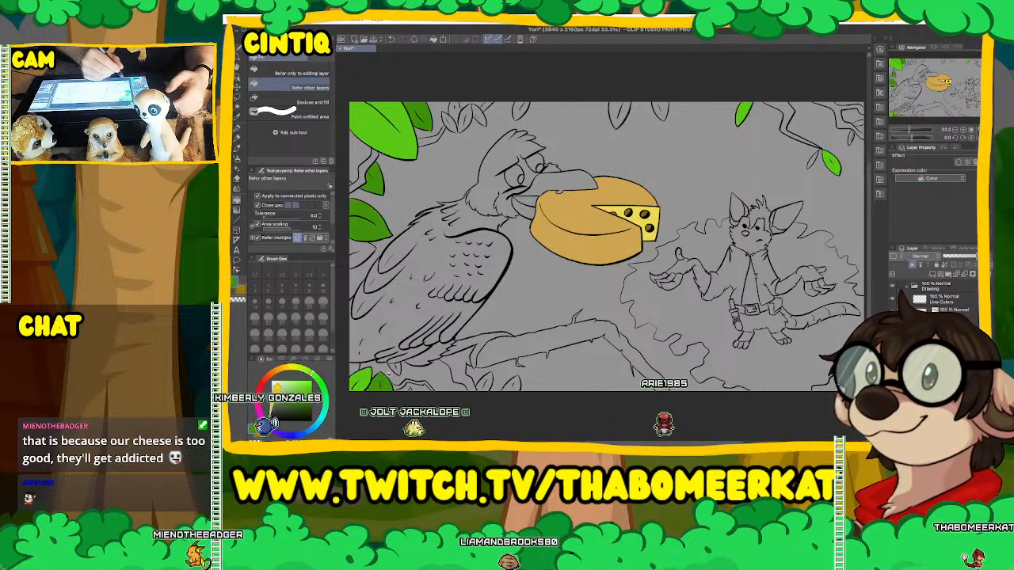
pyautogui.click(484, 381)
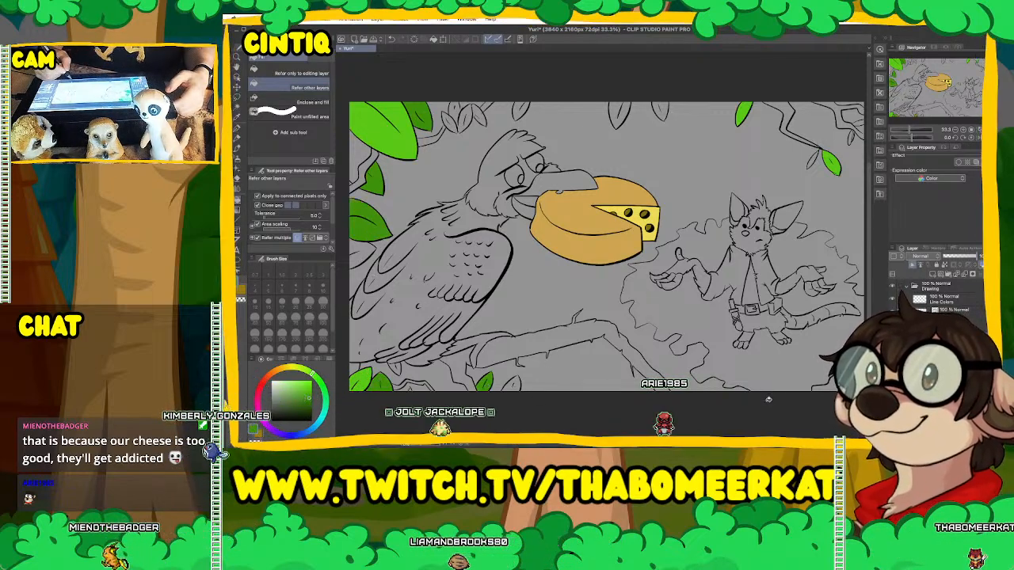
pyautogui.click(304, 404)
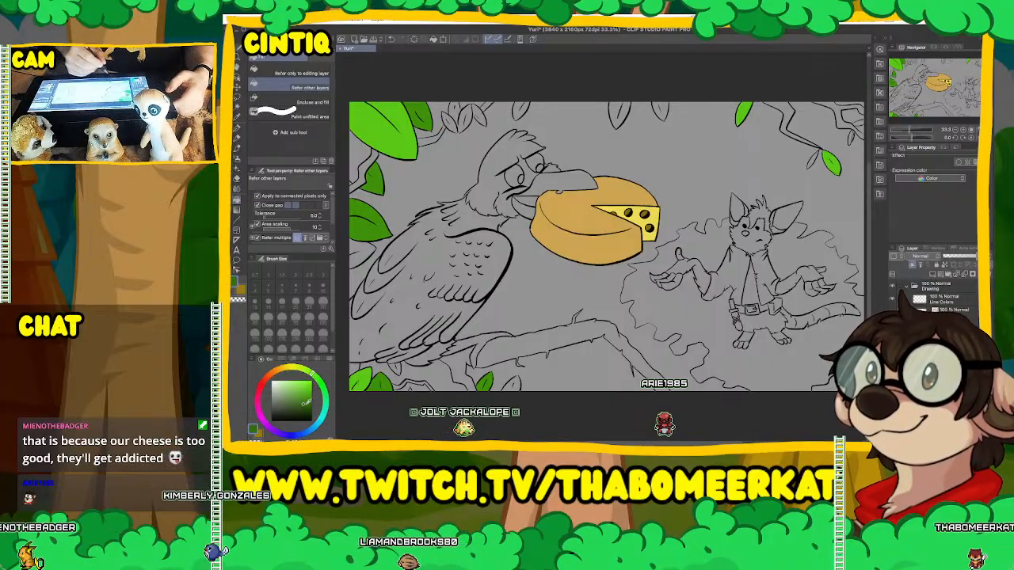
pyautogui.click(523, 372)
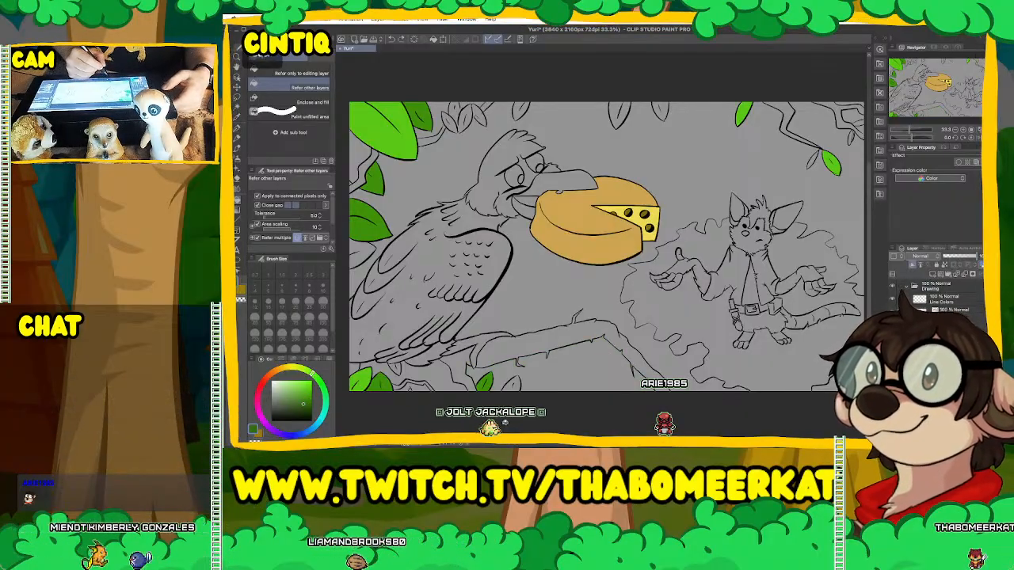
pyautogui.hotkey('ctrl', 'z')
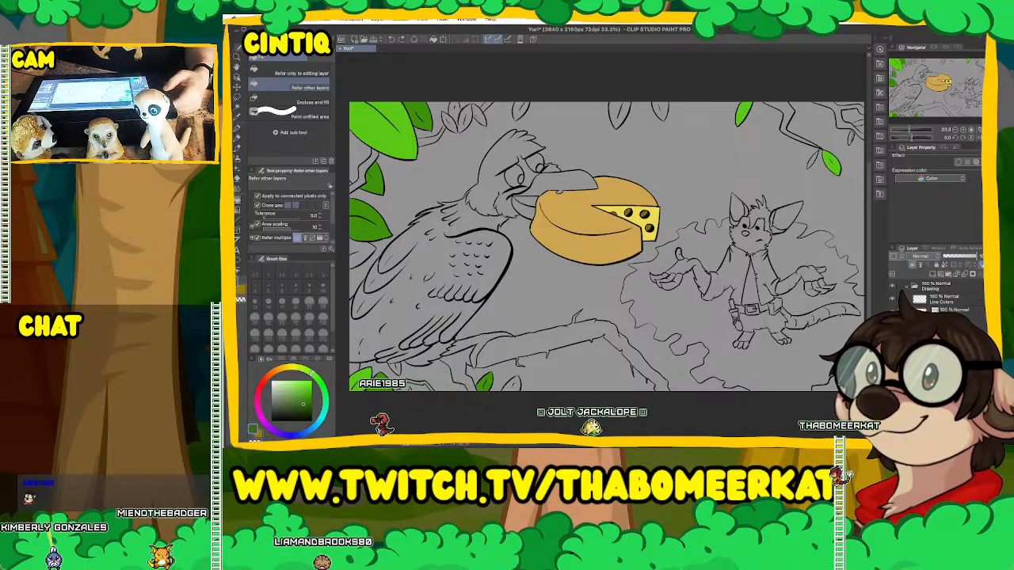
# Touch up the leaf outlines below the large branch in black with the Brush pen, and fill the remaining leaf there dark green.
pyautogui.click(272, 421)
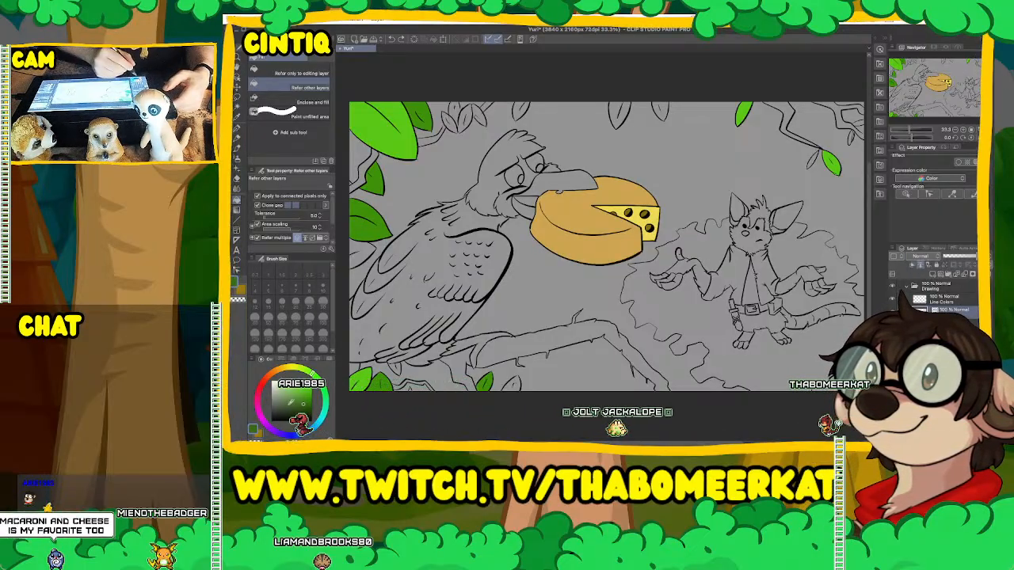
pyautogui.click(953, 310)
pyautogui.press('b')
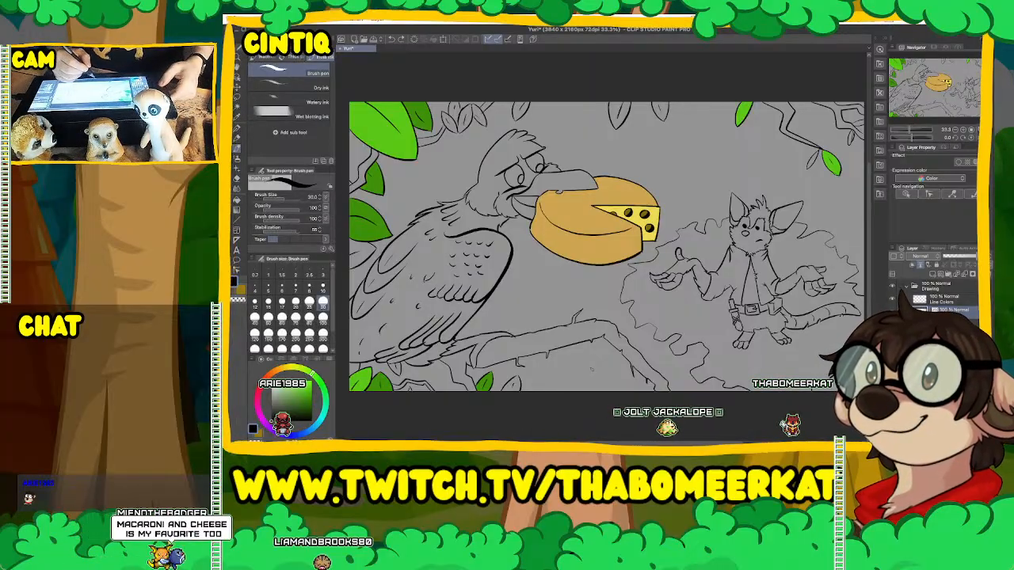
pyautogui.scroll(3, 592, 370)
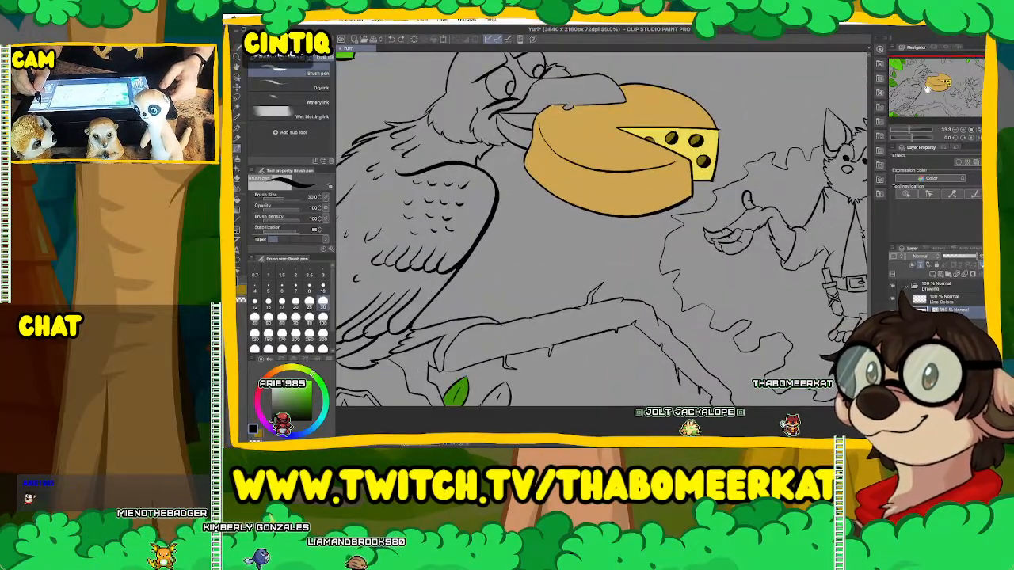
pyautogui.press('super+plus')
pyautogui.moveTo(927, 89); pyautogui.dragTo(931, 103)
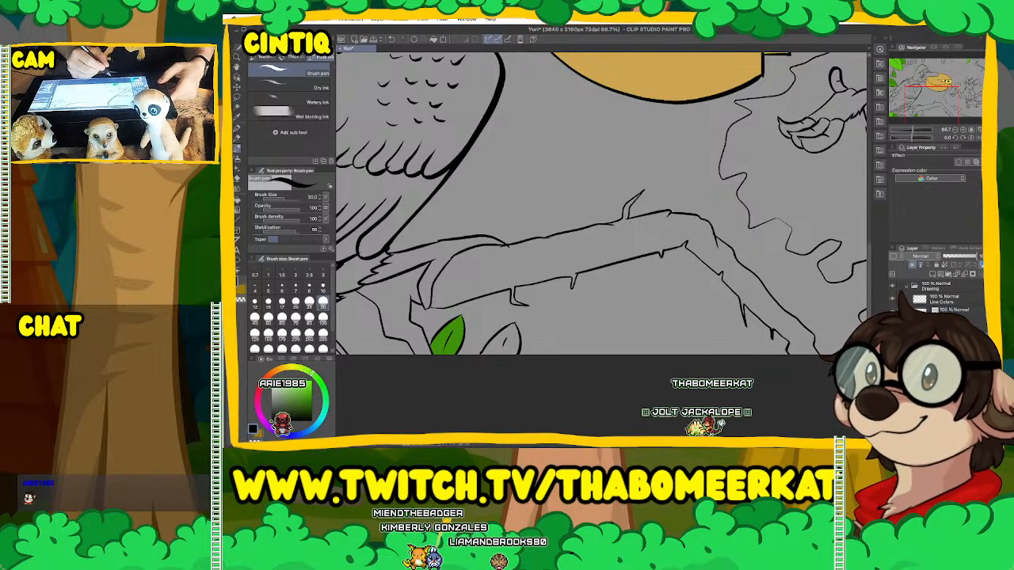
pyautogui.keyDown('alt'); pyautogui.click(456, 342); pyautogui.keyUp('alt')
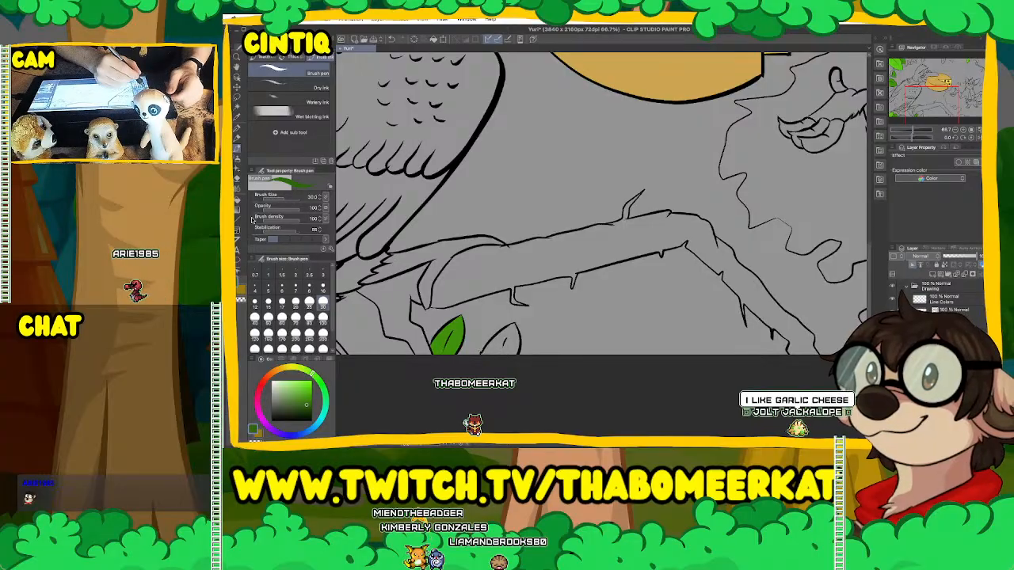
pyautogui.press('g')
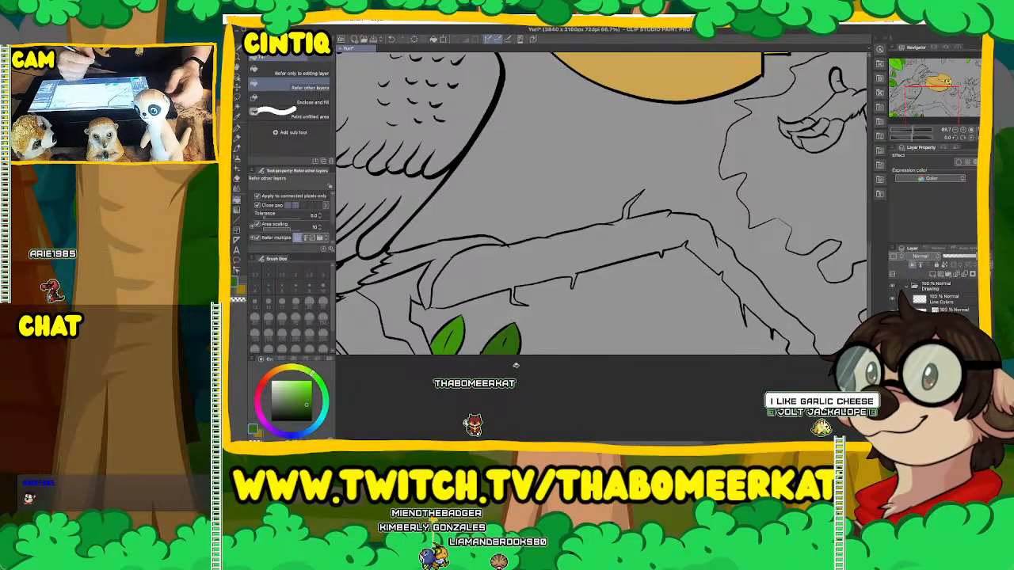
# Fill leaves along the canvas's upper edge dark green, including those behind the bird's head and one above the cheese wheel.
pyautogui.hotkey('ctrl', '-')
pyautogui.hotkey('ctrl', '-')
pyautogui.moveTo(483, 360); pyautogui.dragTo(468, 423)
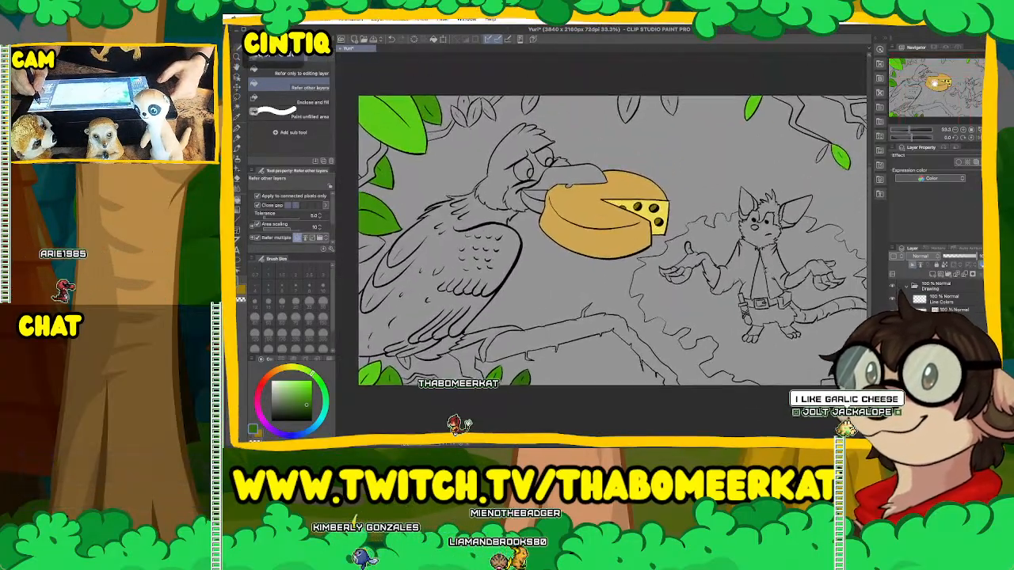
pyautogui.moveTo(935, 82); pyautogui.dragTo(937, 84)
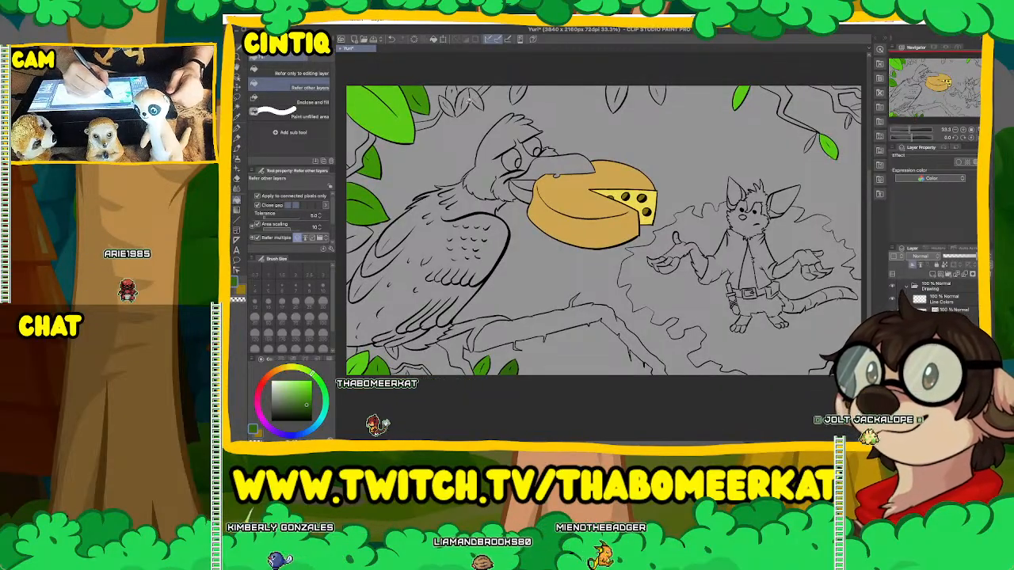
pyautogui.click(463, 103)
pyautogui.click(452, 98)
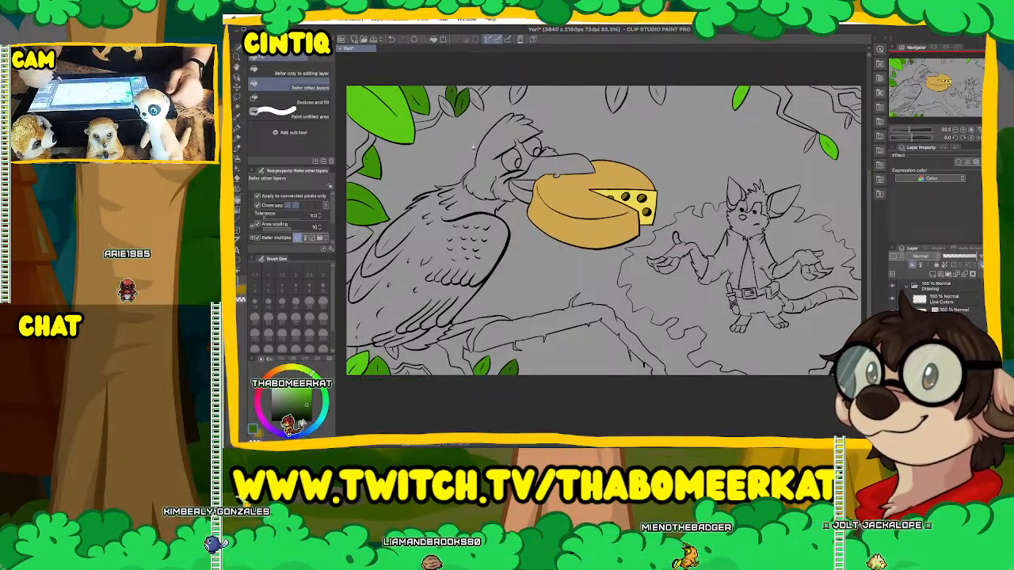
pyautogui.click(615, 101)
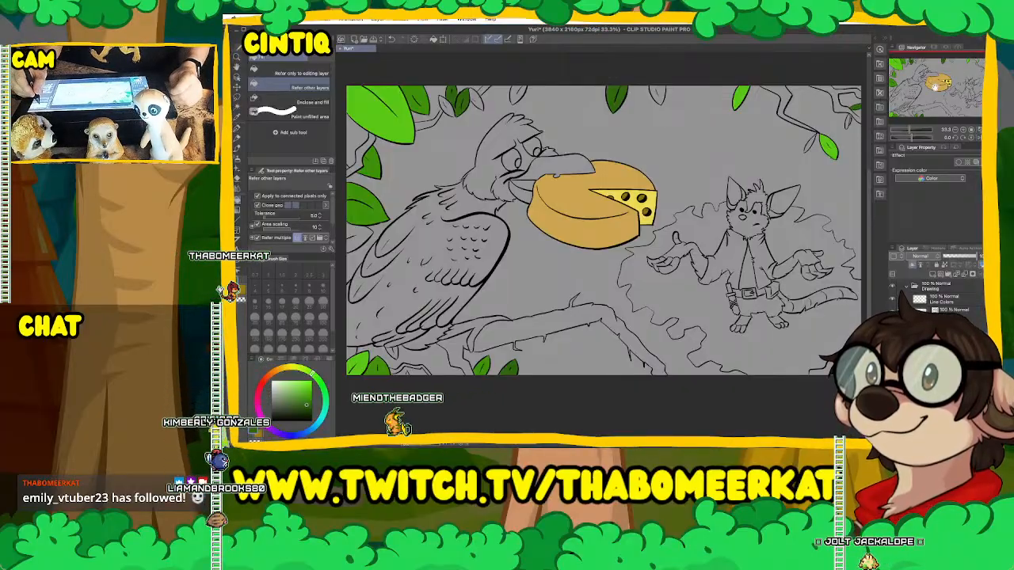
# Fill the large branch under the bird, the branch behind its head and the one above the mouse character orange-brown.
pyautogui.moveTo(936, 87); pyautogui.dragTo(929, 90)
pyautogui.click(275, 372)
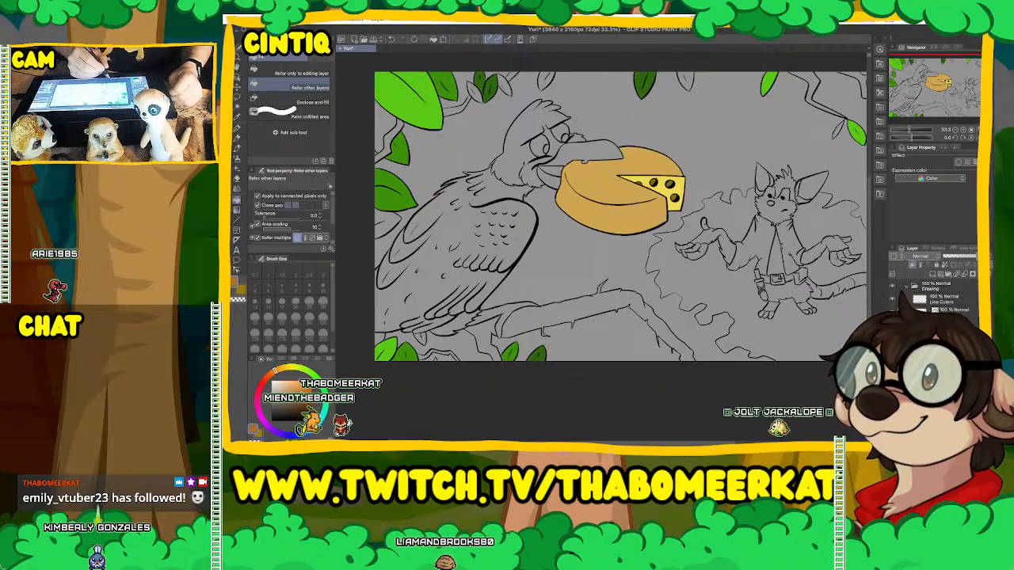
pyautogui.click(480, 339)
pyautogui.click(531, 320)
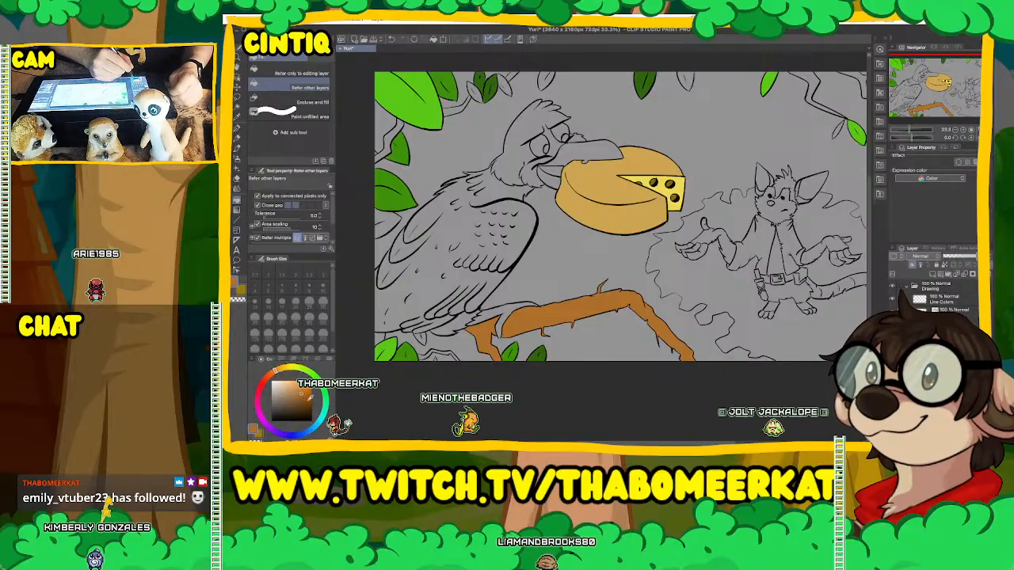
pyautogui.click(452, 108)
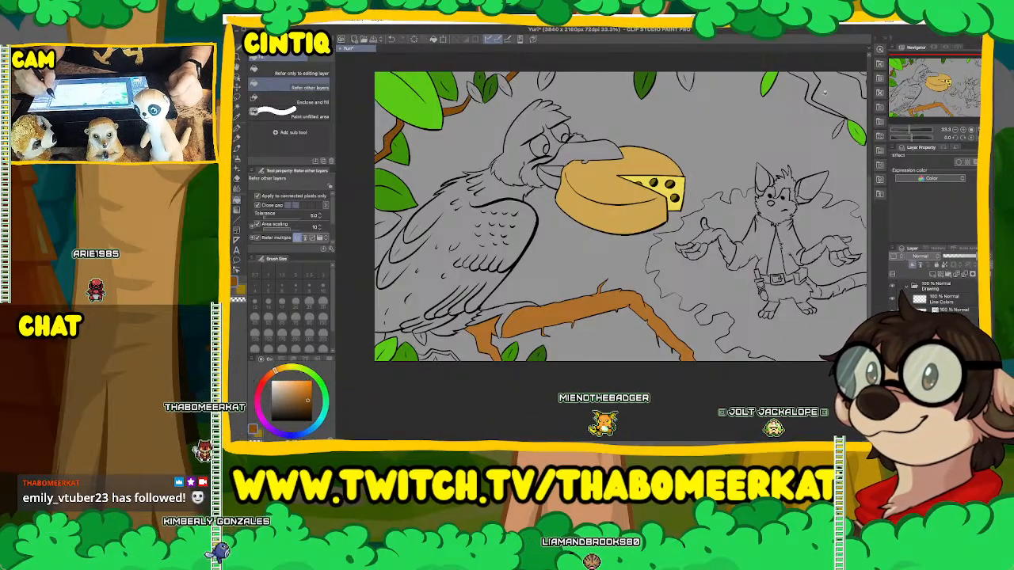
pyautogui.click(897, 75)
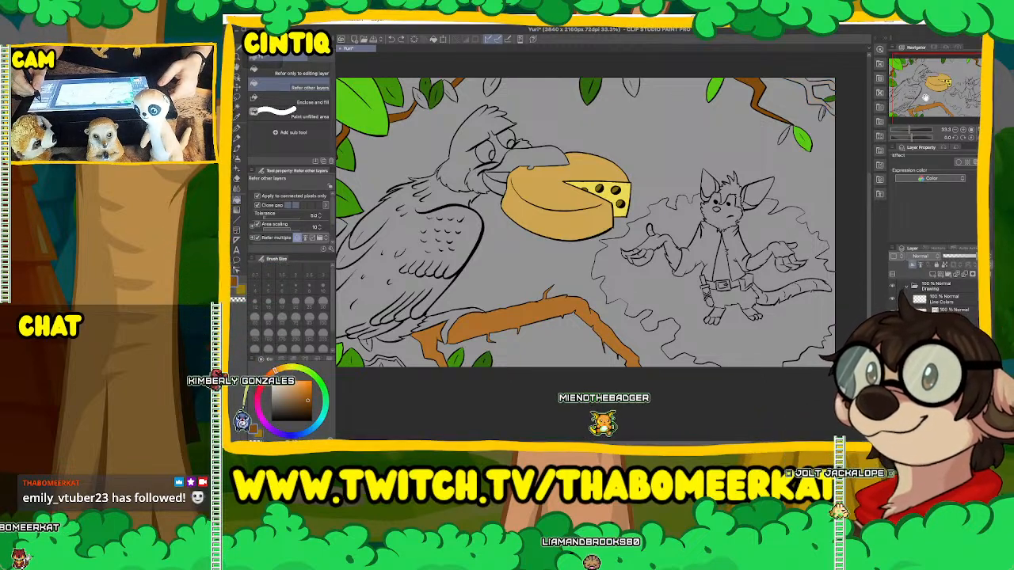
# Touch up the corner branch outlines above the mouse character in black with the Brush pen on the line art layer.
pyautogui.press('super+plus')
pyautogui.press('super+plus')
pyautogui.moveTo(926, 97); pyautogui.dragTo(957, 77)
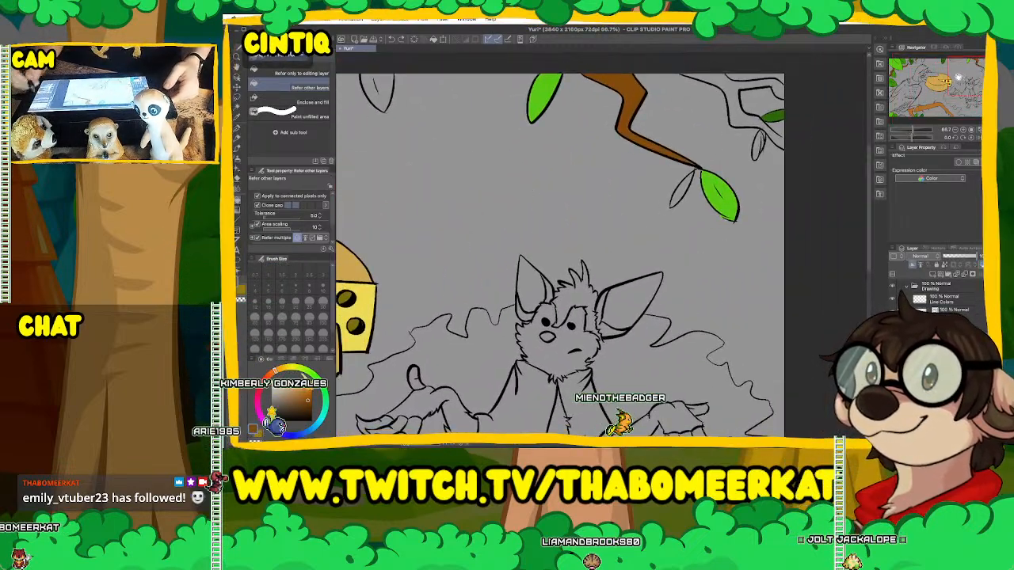
pyautogui.click(951, 310)
pyautogui.click(272, 421)
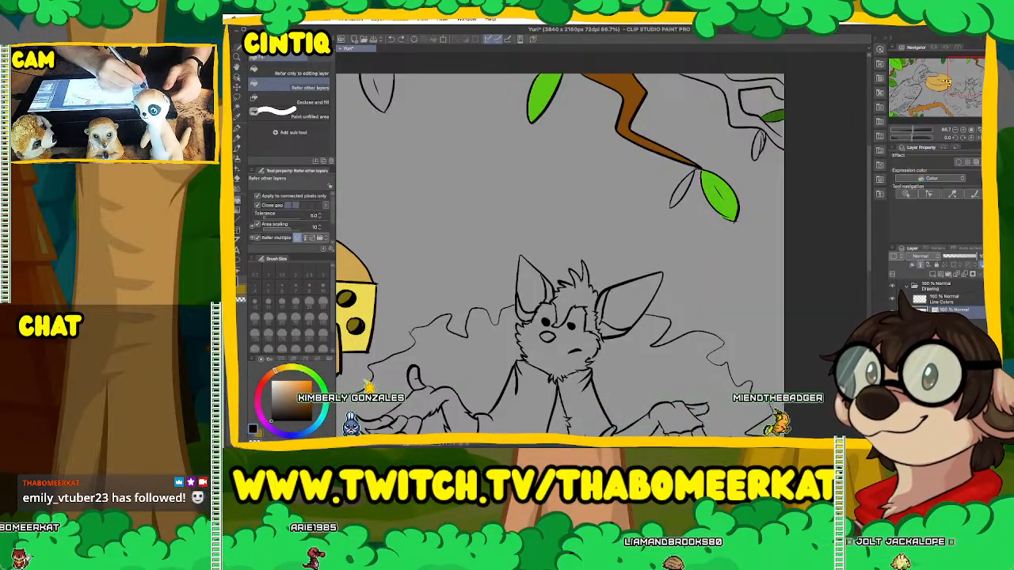
pyautogui.press('p')
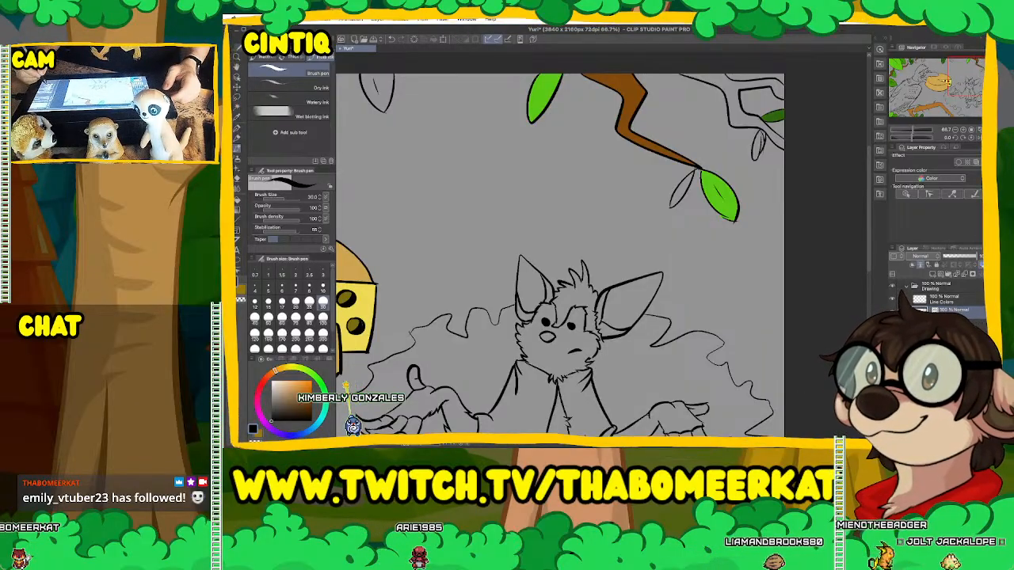
pyautogui.click(947, 320)
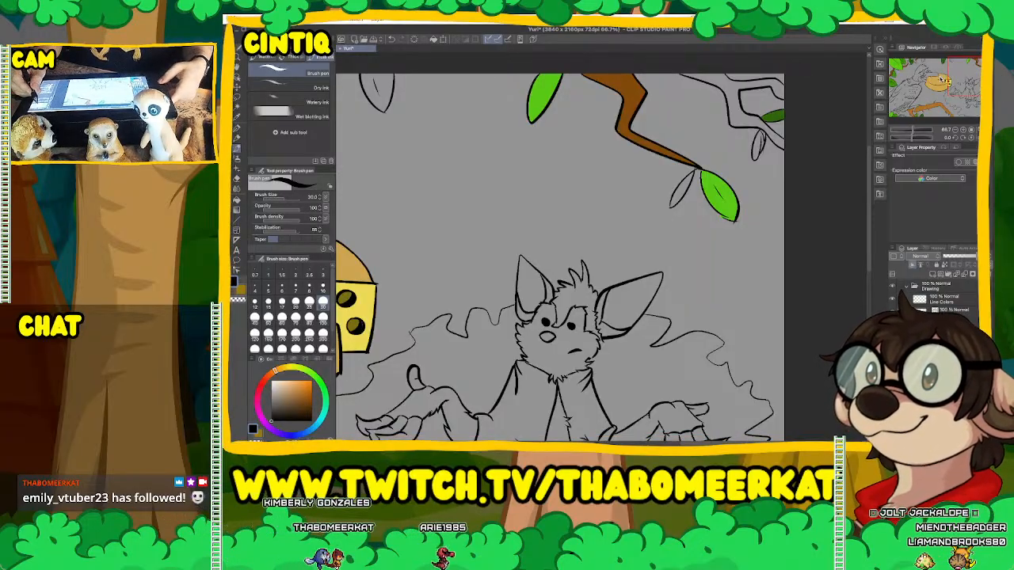
# Fill the remaining jagged corner branch above the mouse character orange-brown.
pyautogui.hotkey('ctrl', '-')
pyautogui.hotkey('ctrl', '-')
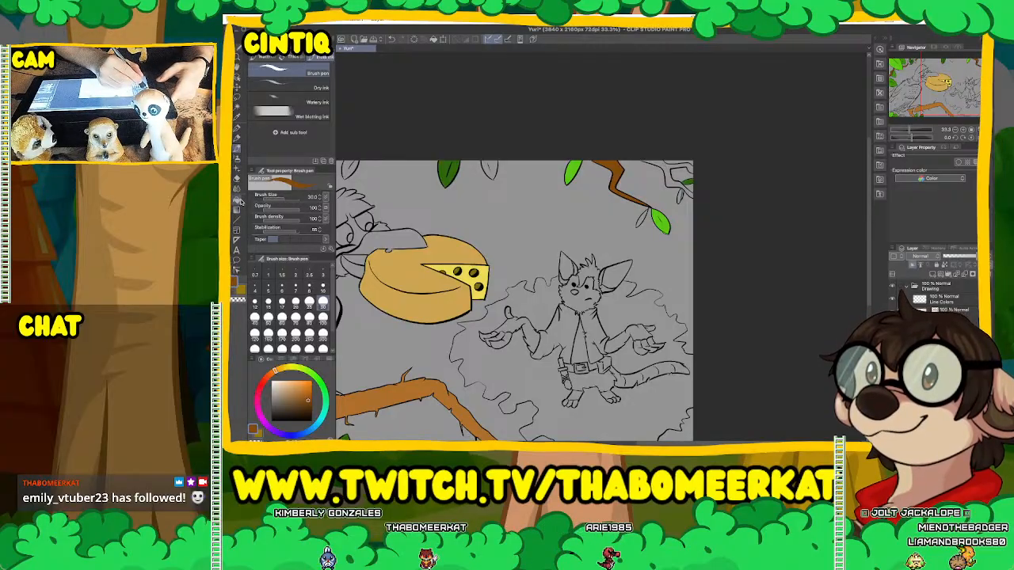
pyautogui.click(238, 203)
pyautogui.click(675, 173)
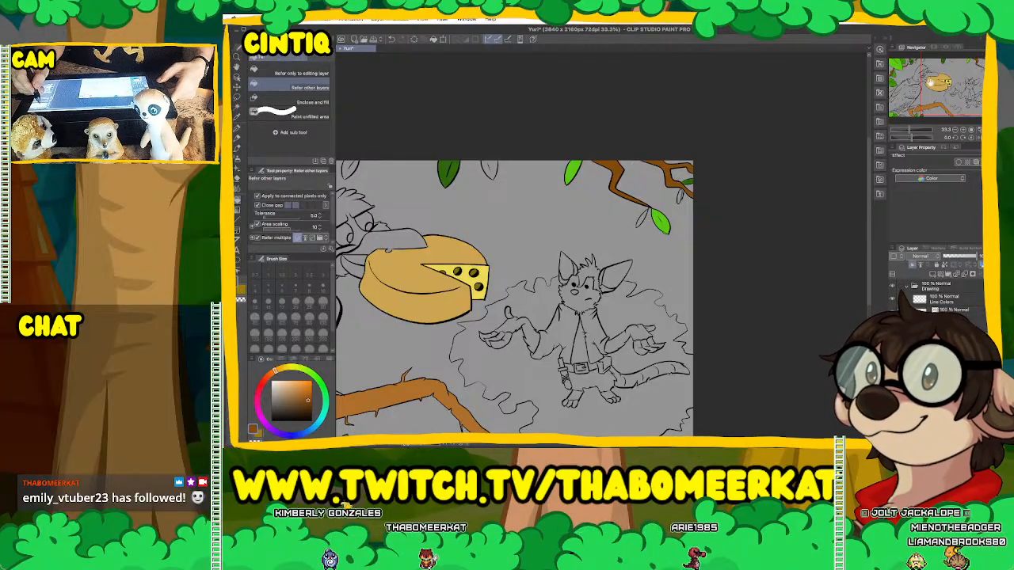
# Fill the bird's body and head near-black instead of dark brown, and its beak dark grey.
pyautogui.moveTo(930, 82); pyautogui.dragTo(893, 90)
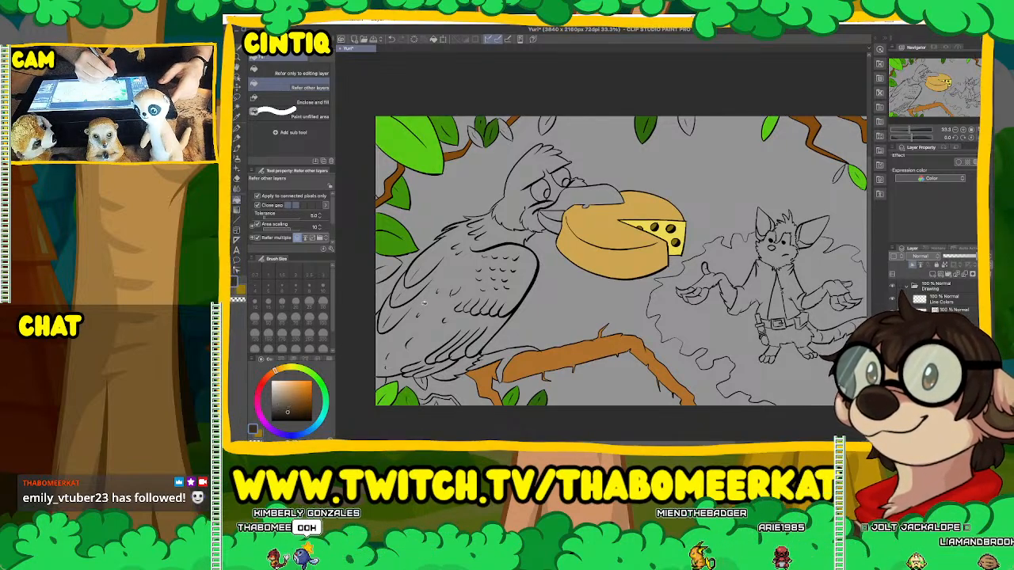
pyautogui.click(432, 304)
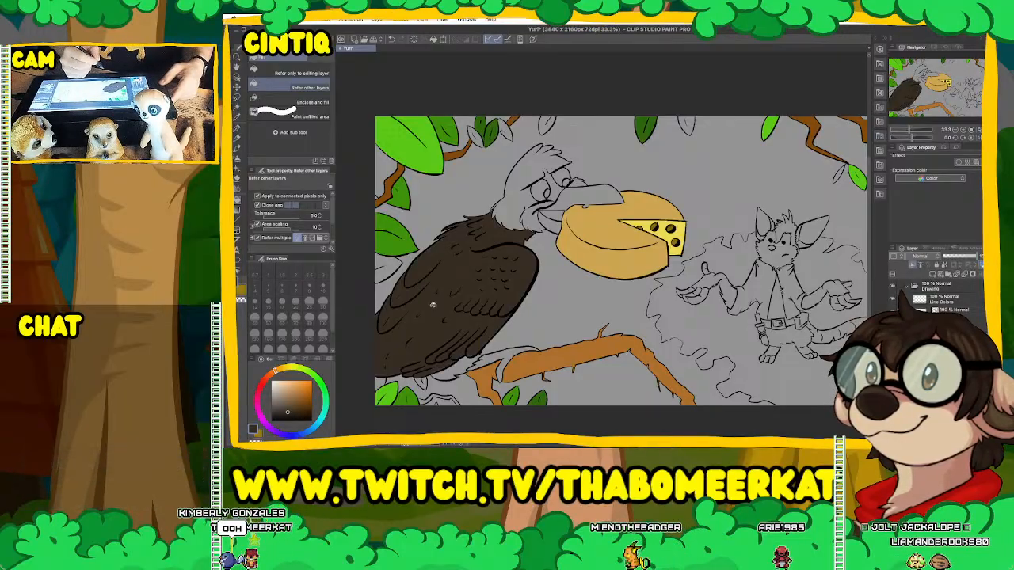
pyautogui.hotkey('ctrl', 'z')
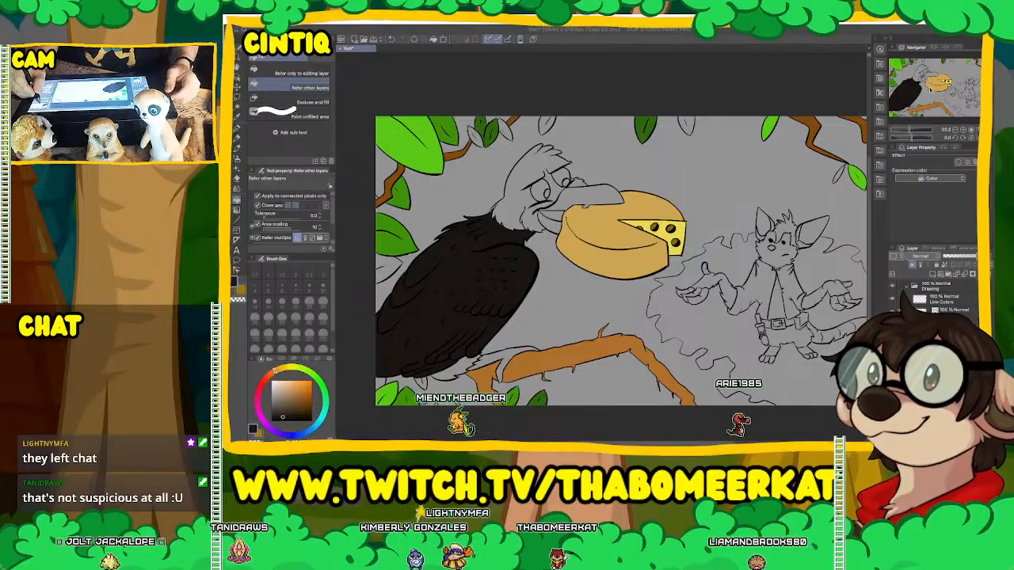
pyautogui.moveTo(931, 87); pyautogui.dragTo(929, 85)
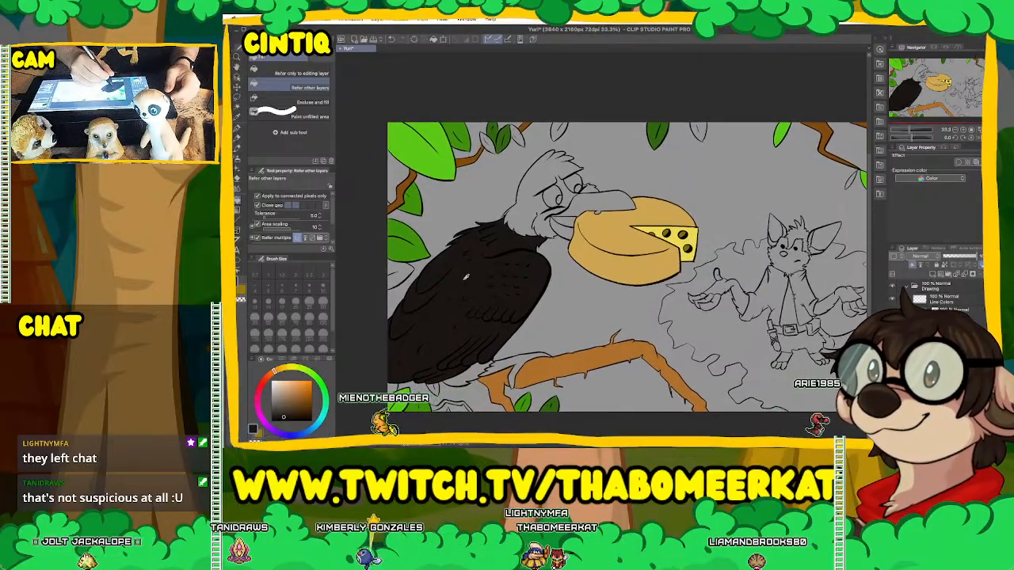
pyautogui.click(594, 189)
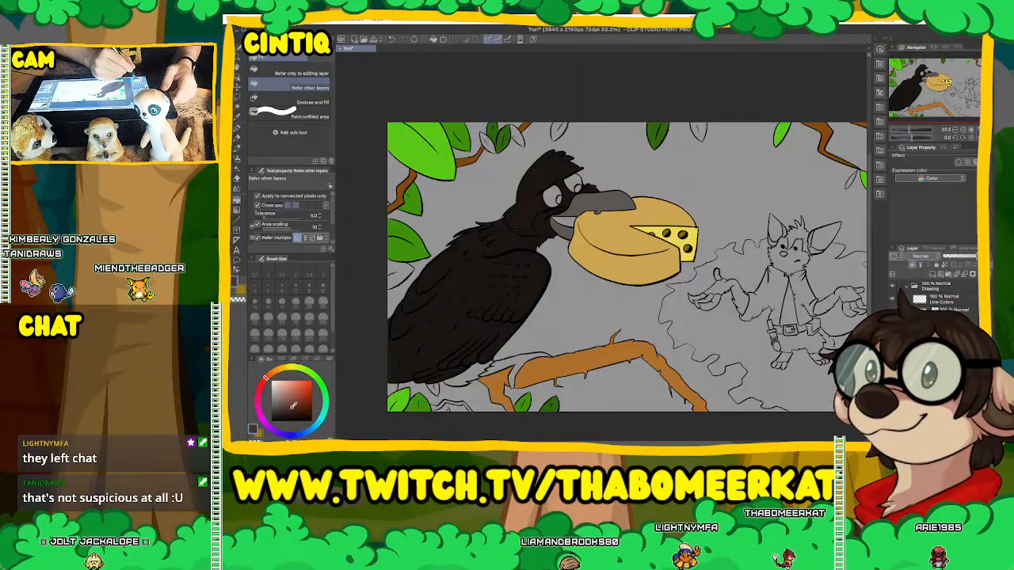
# Fill the inside of the bird's mouth dark red and colour its eyes white with black pupils.
pyautogui.click(294, 404)
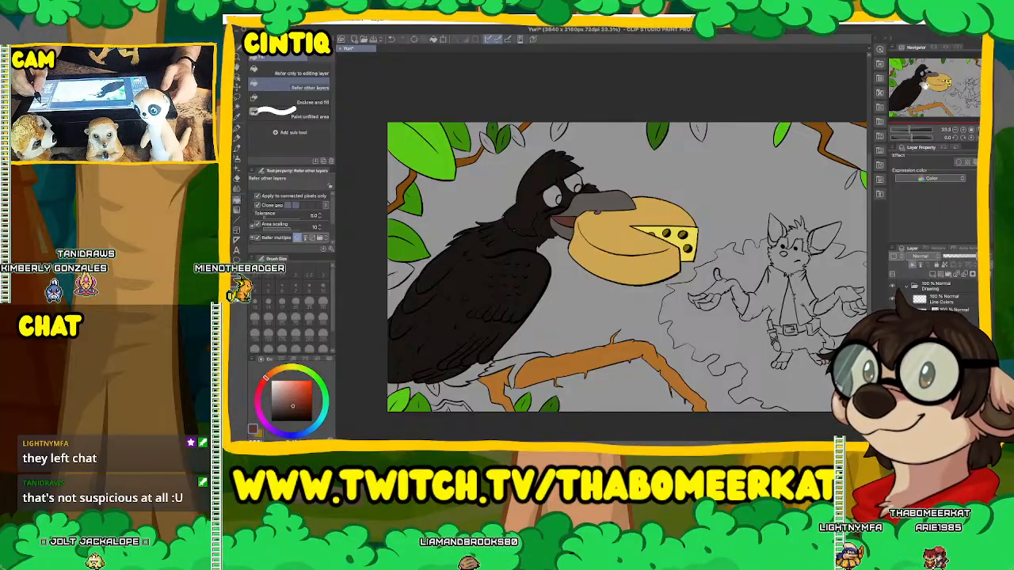
pyautogui.moveTo(924, 85); pyautogui.dragTo(932, 100)
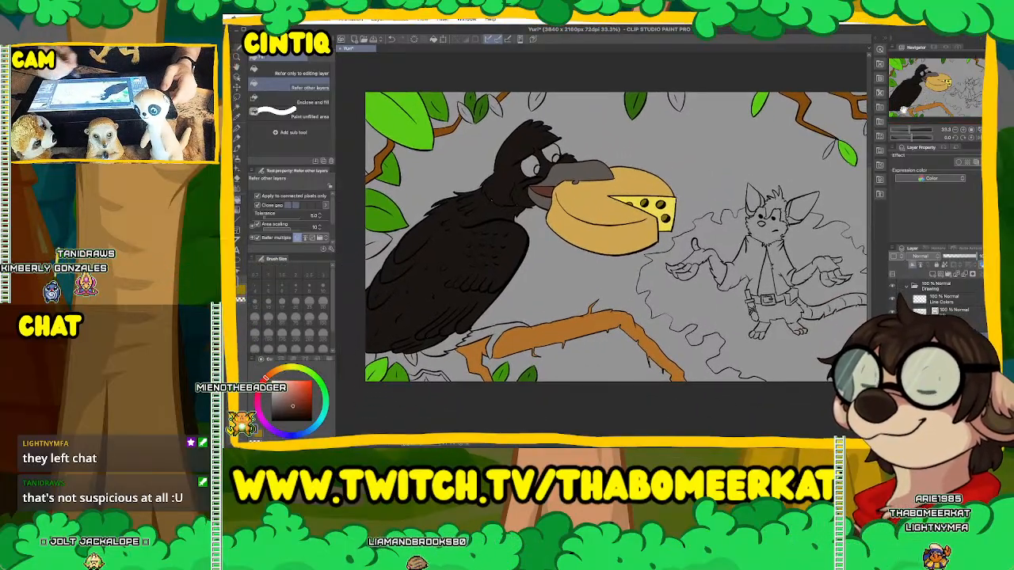
pyautogui.click(541, 194)
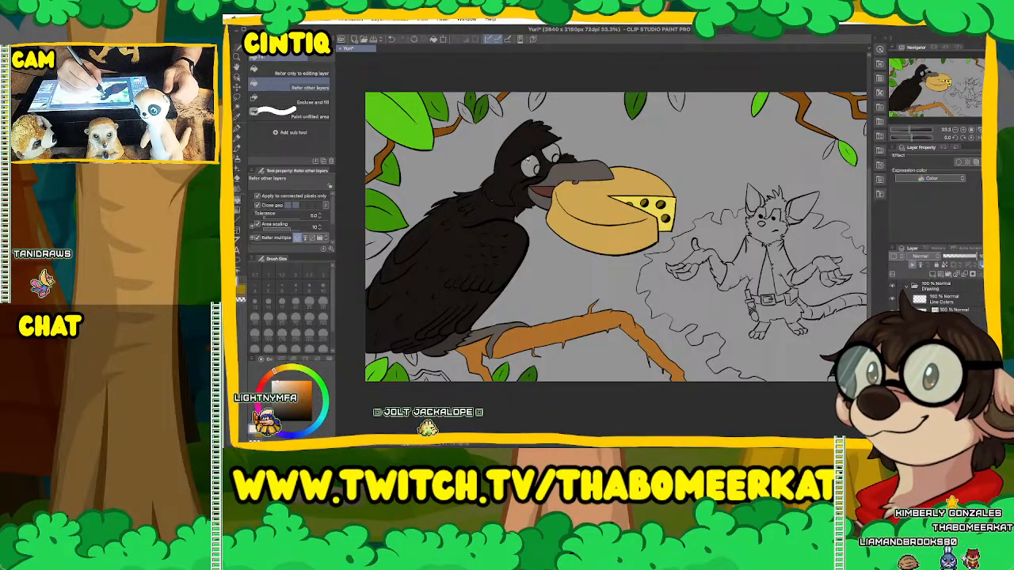
pyautogui.click(552, 149)
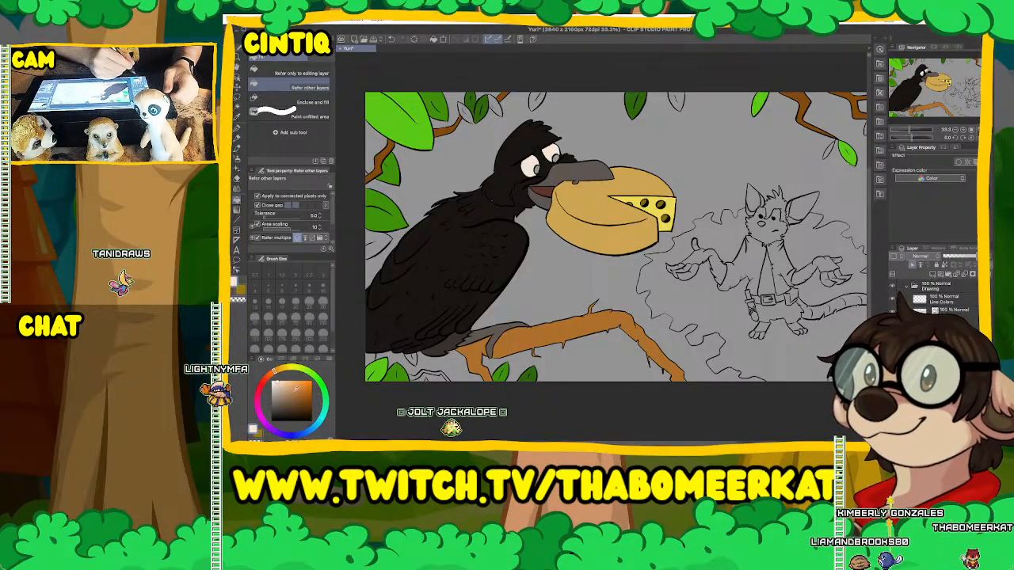
pyautogui.click(272, 421)
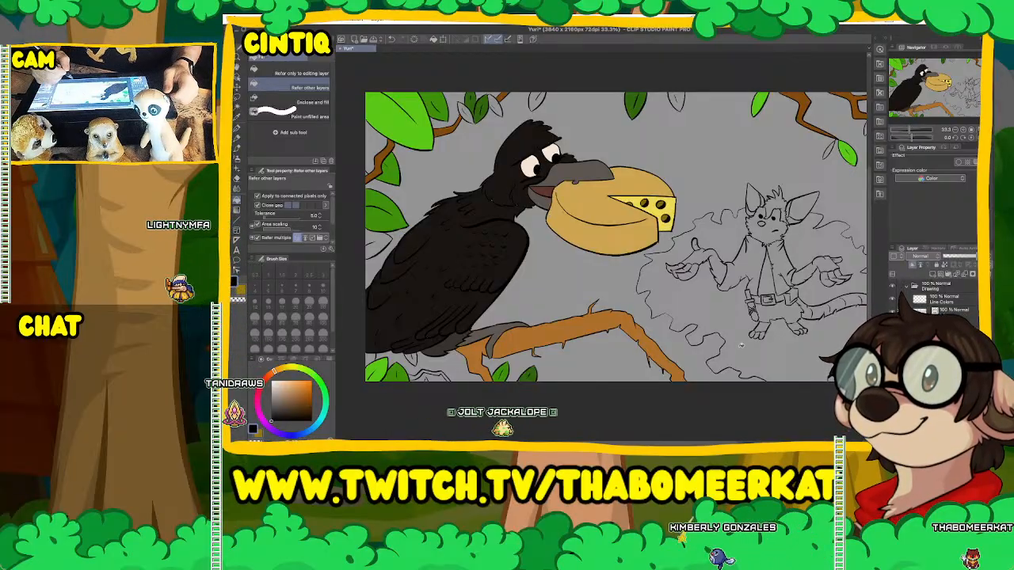
# Try darker greens on the background, and fill the area around the bird, cheese wheel and bush outline medium green.
pyautogui.click(319, 375)
pyautogui.click(309, 403)
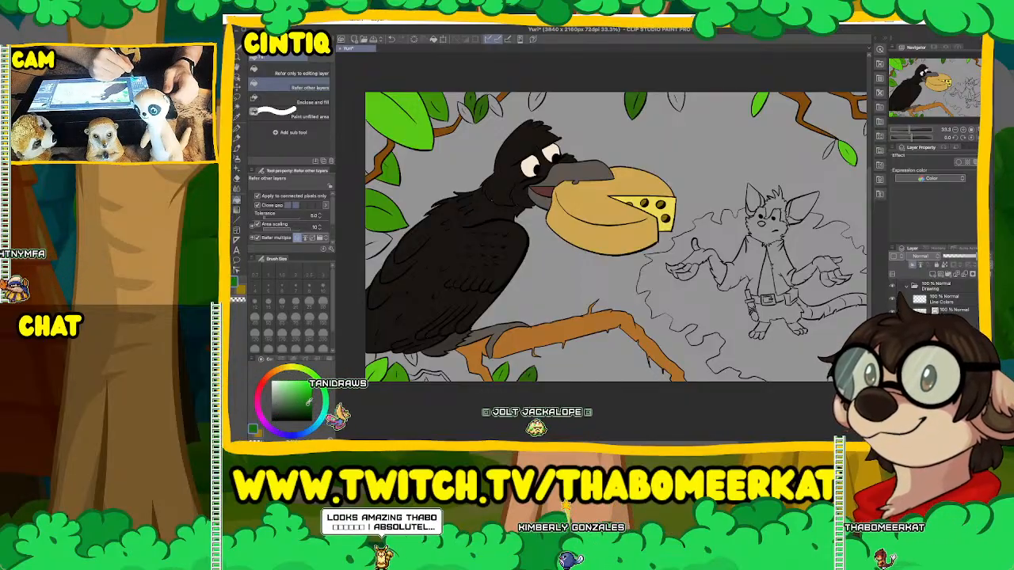
pyautogui.click(686, 164)
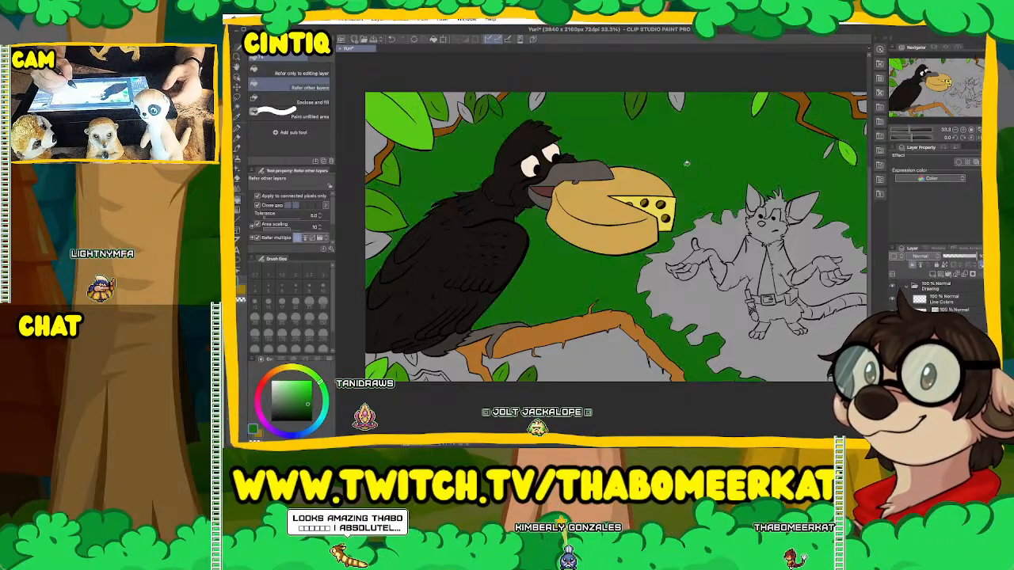
pyautogui.hotkey('ctrl', 'z')
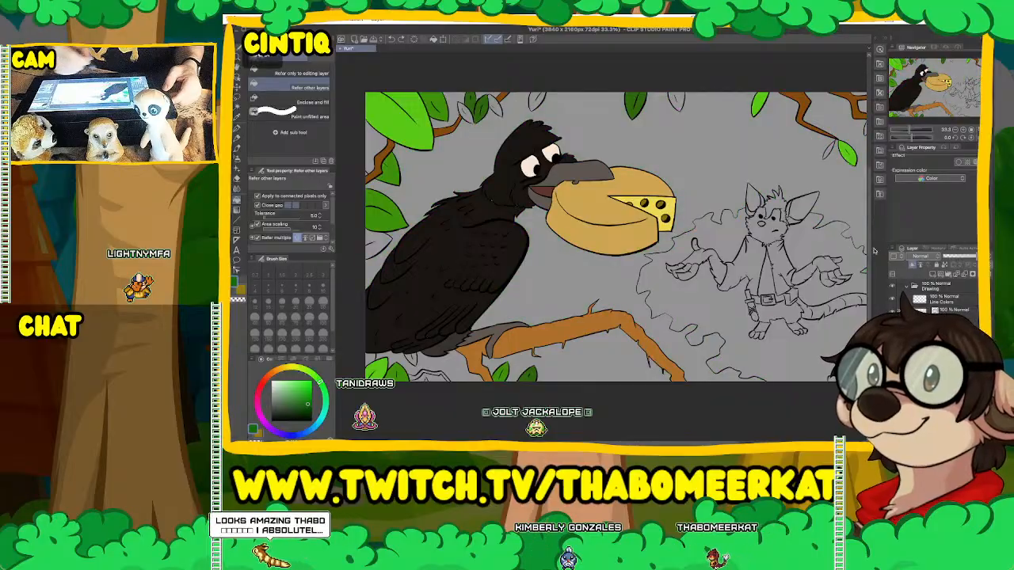
pyautogui.click(688, 150)
pyautogui.hotkey('ctrl', 'z')
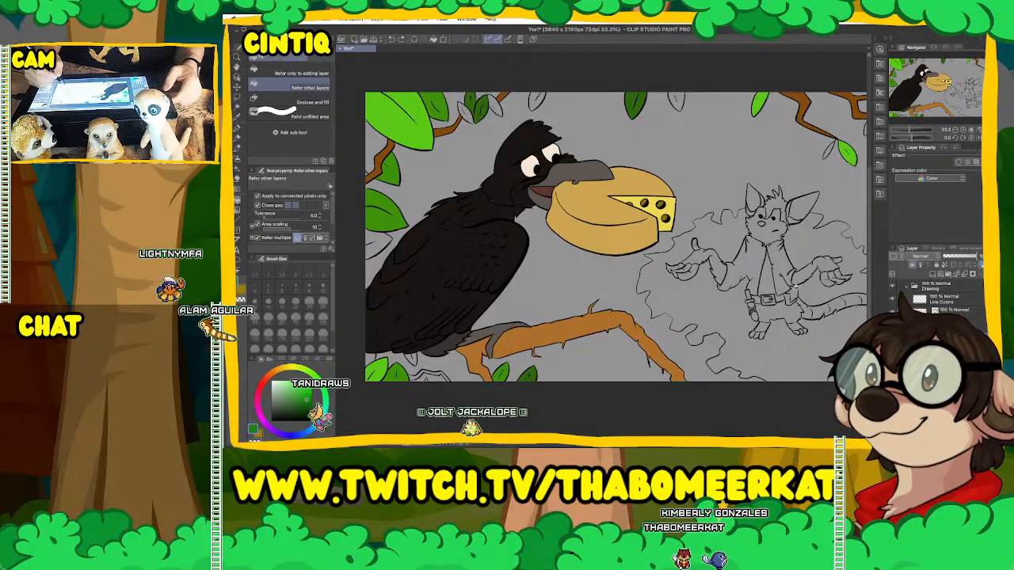
pyautogui.click(724, 162)
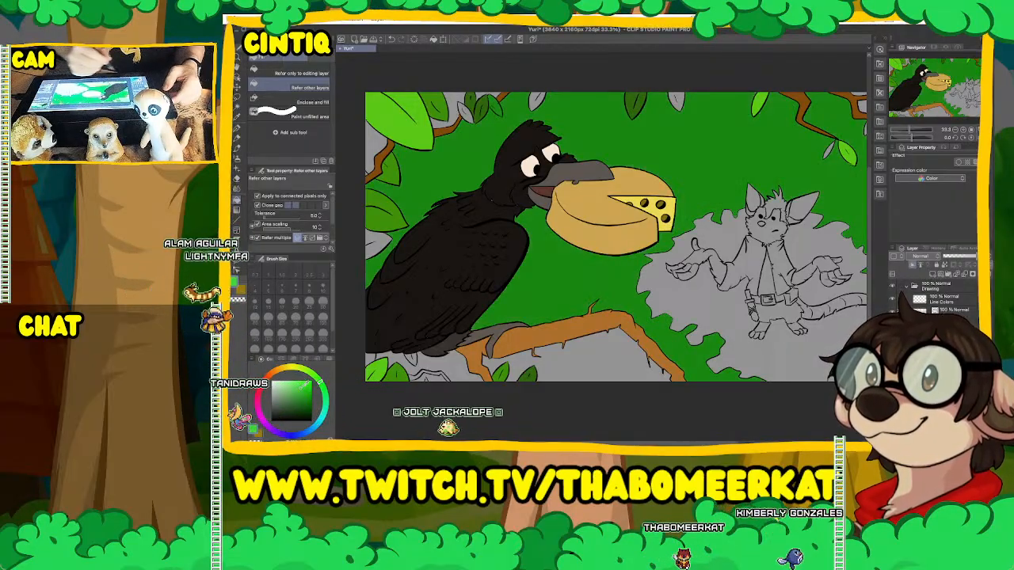
# Fill the bush behind the mouse character bright green and the remaining background areas beneath the large branch medium green.
pyautogui.click(734, 352)
pyautogui.hotkey('ctrl', 'z')
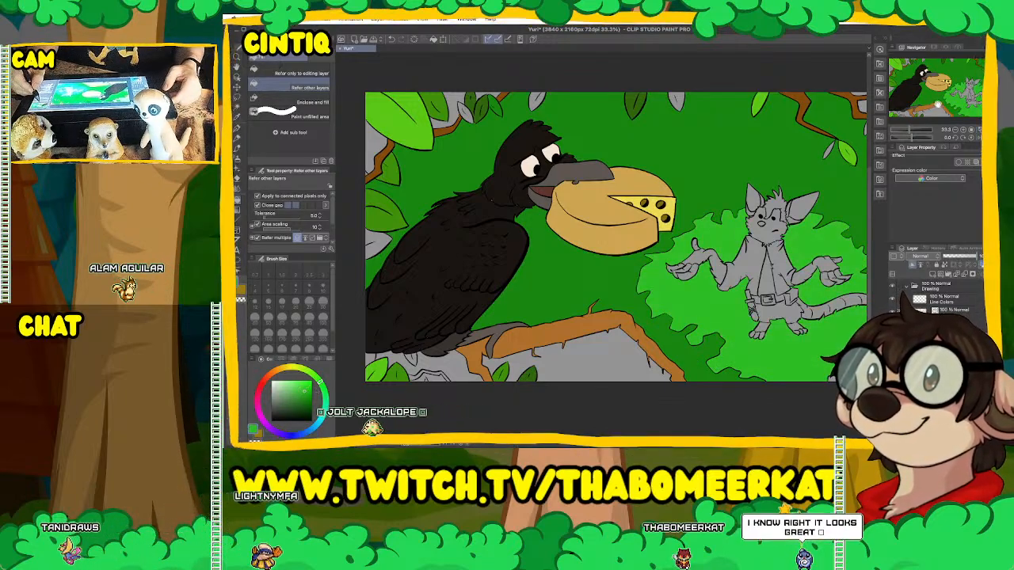
pyautogui.moveTo(937, 104); pyautogui.dragTo(932, 110)
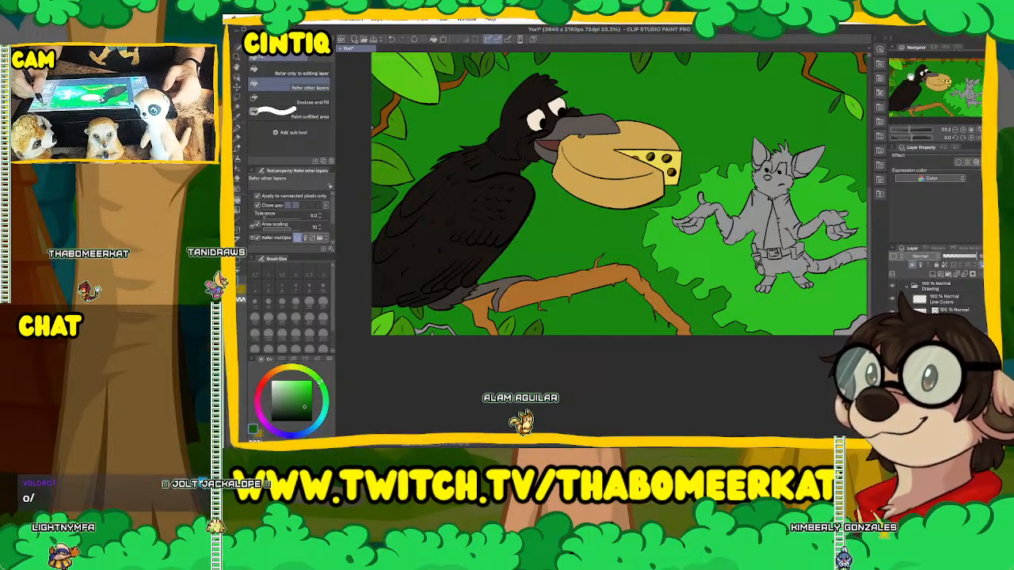
pyautogui.moveTo(602, 194); pyautogui.dragTo(518, 190)
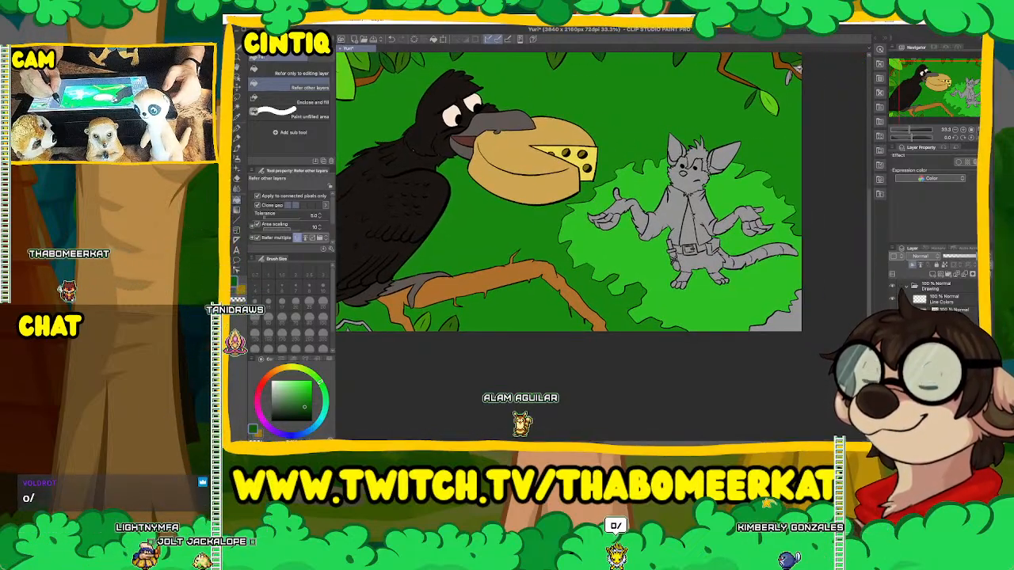
pyautogui.moveTo(951, 86); pyautogui.dragTo(938, 94)
# Fill the small twig below the bird a darker orange-brown, and sample the green beside it for the remaining gaps.
pyautogui.keyDown('alt'); pyautogui.click(558, 235); pyautogui.keyUp('alt')
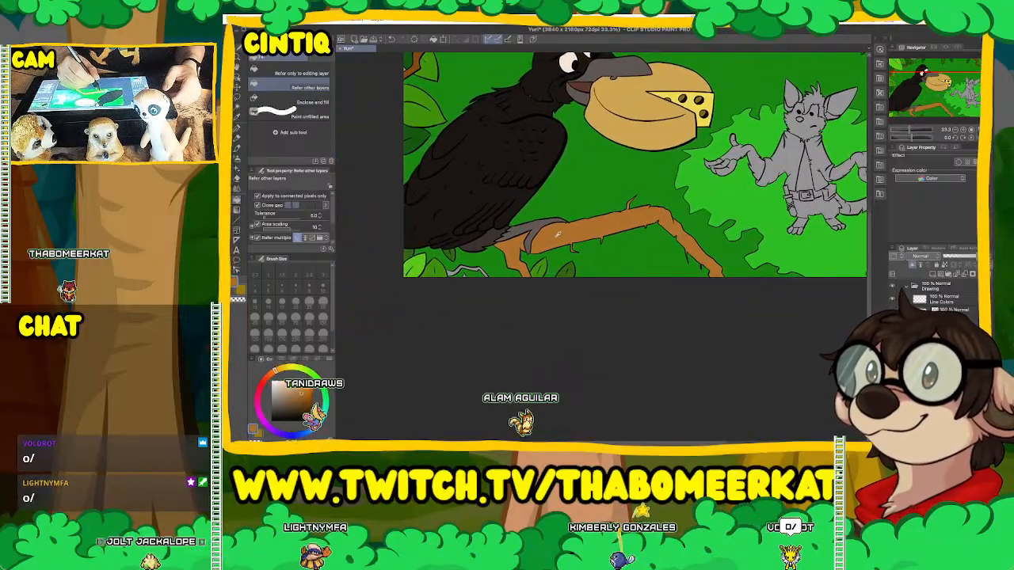
pyautogui.click(302, 403)
pyautogui.click(456, 270)
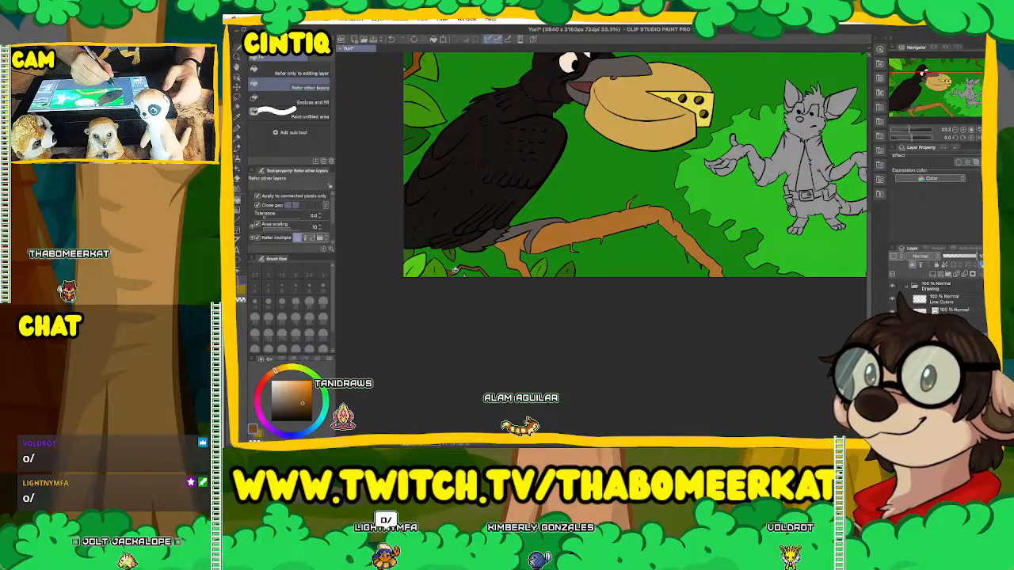
pyautogui.keyDown('alt'); pyautogui.click(445, 270); pyautogui.keyUp('alt')
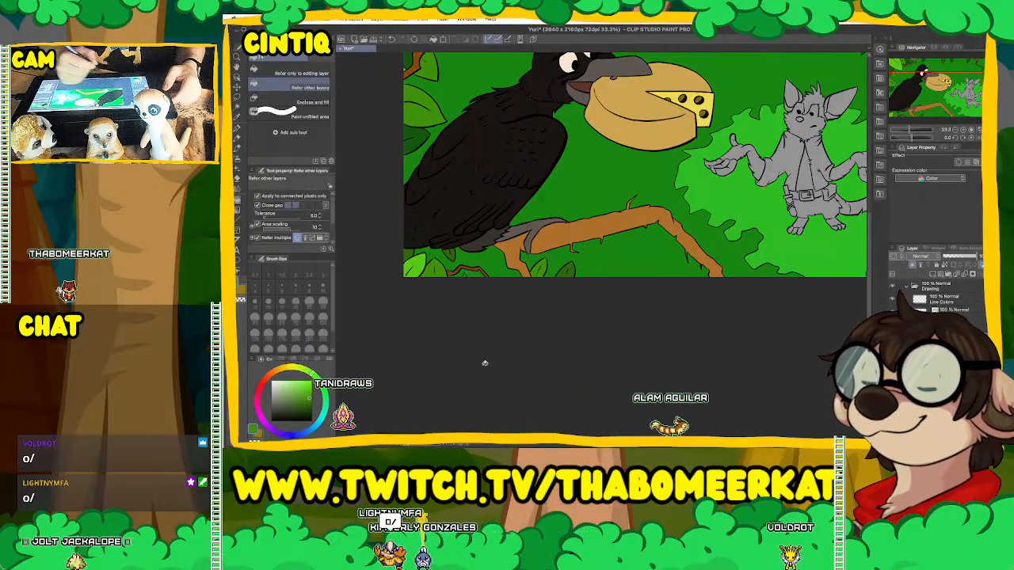
pyautogui.moveTo(930, 84); pyautogui.dragTo(941, 89)
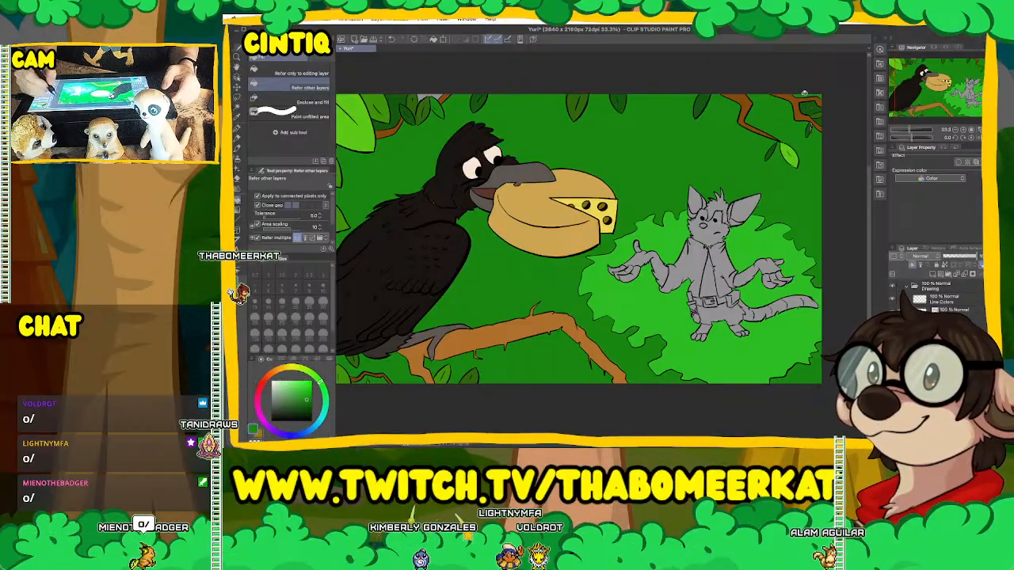
# Fill the mouse character's face and the chest area between the jacket halves light grey.
pyautogui.moveTo(942, 86)
pyautogui.mouseDown()
pyautogui.moveTo(929, 84)
pyautogui.moveTo(955, 93)
pyautogui.mouseUp()
pyautogui.press('super+plus')
pyautogui.press('super+plus')
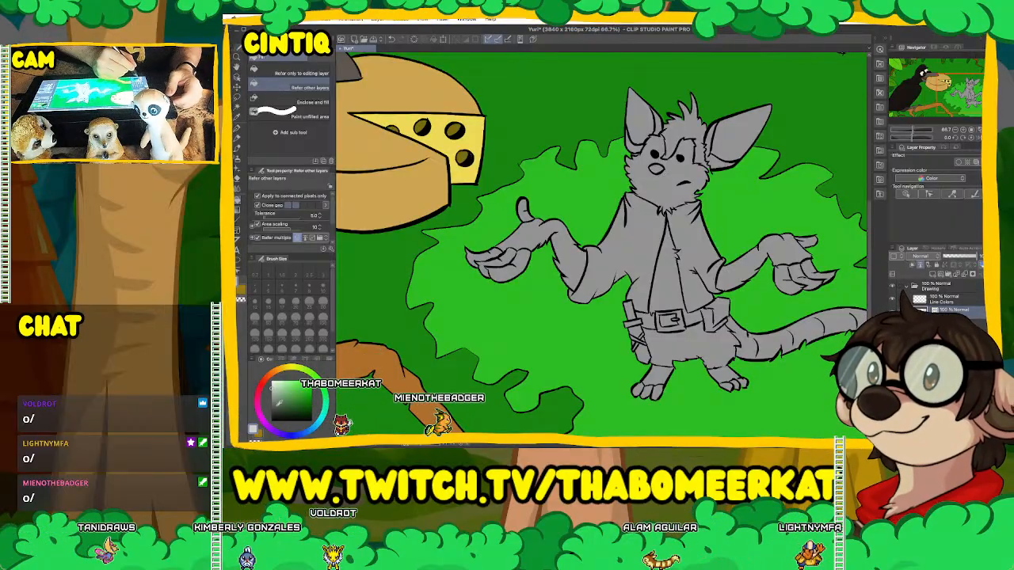
pyautogui.click(254, 430)
pyautogui.click(238, 147)
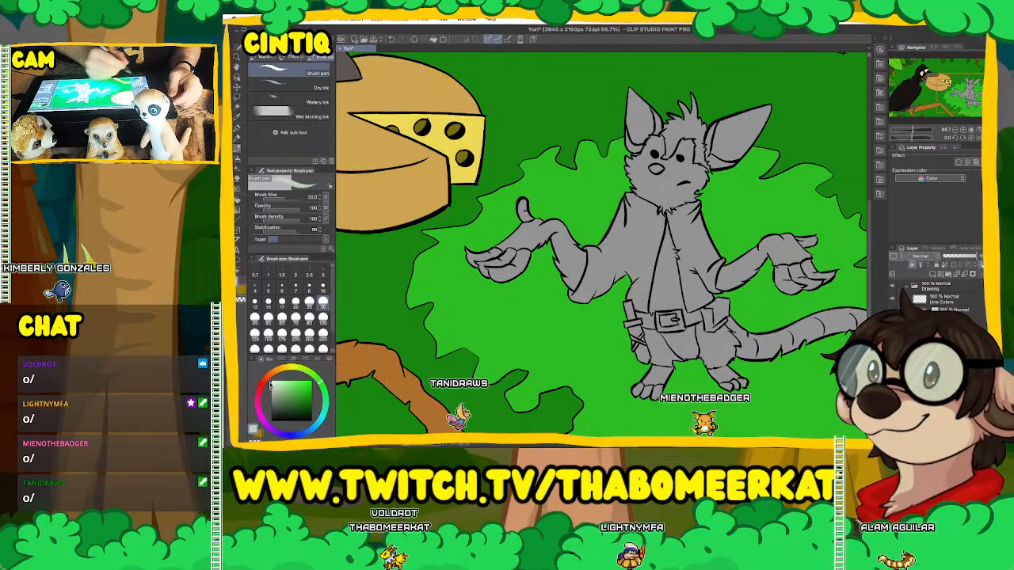
pyautogui.press('g')
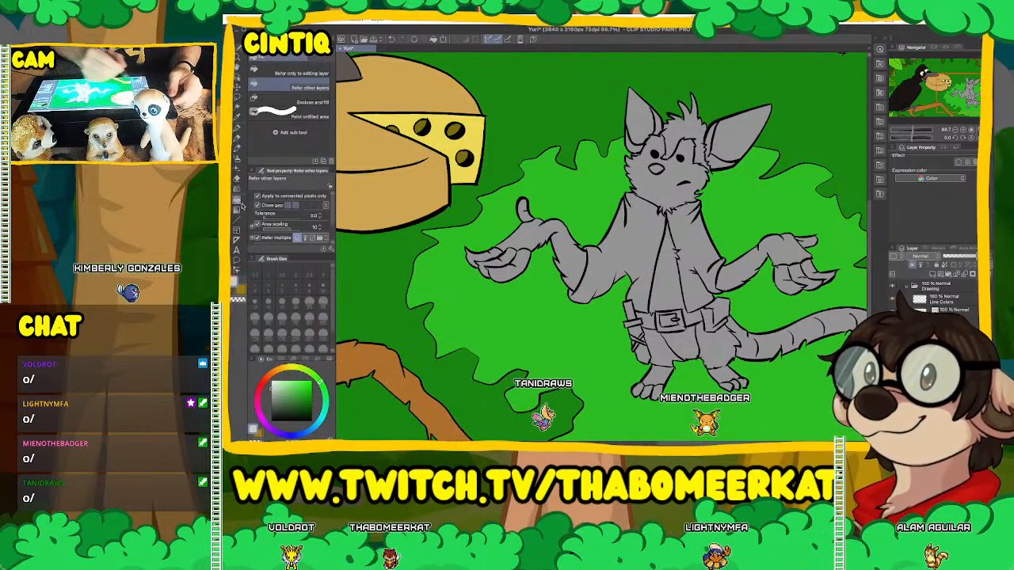
pyautogui.click(671, 195)
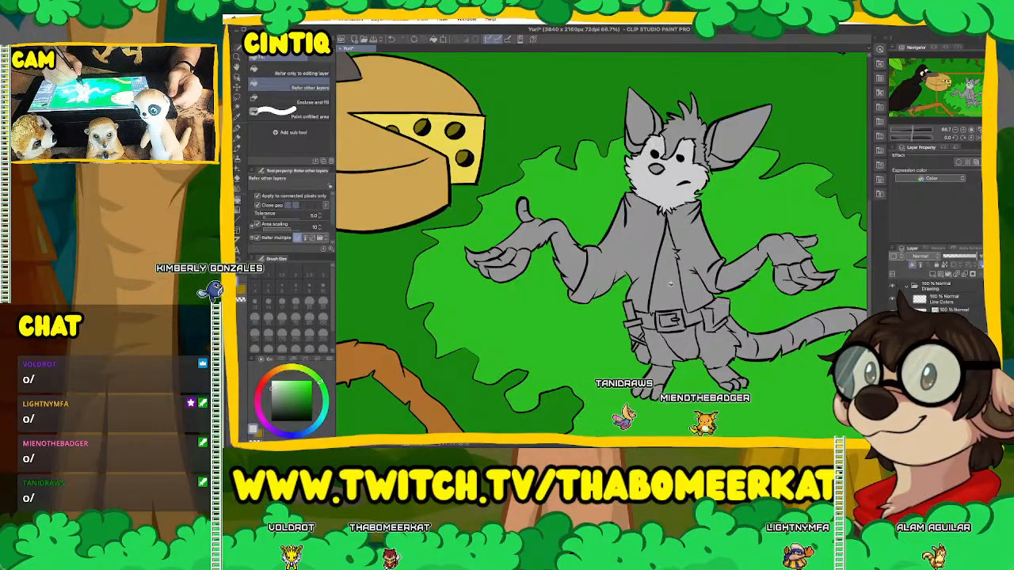
pyautogui.click(670, 283)
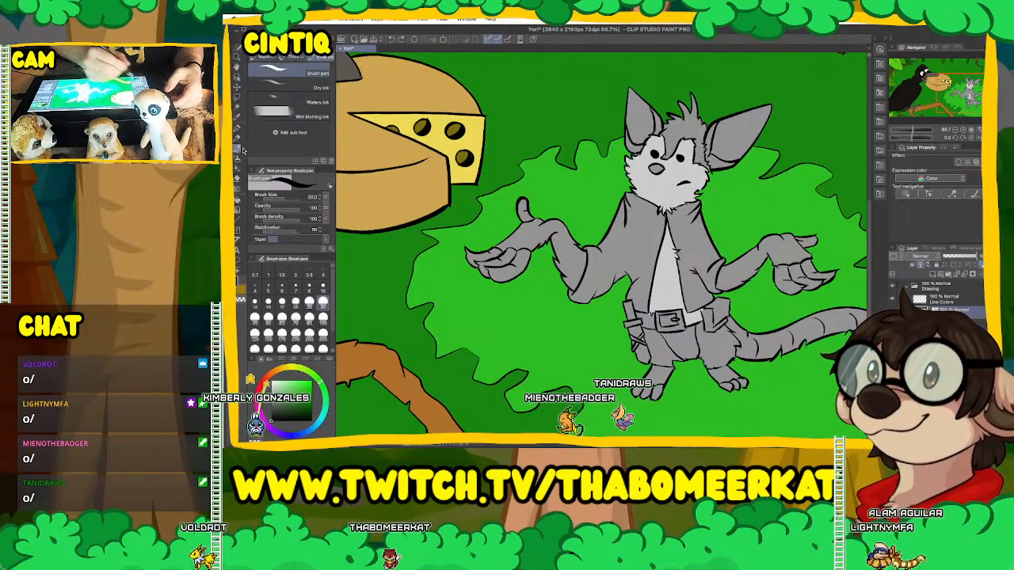
# Fill the mouse character's belt dark golden-brown around the buckle.
pyautogui.press('b')
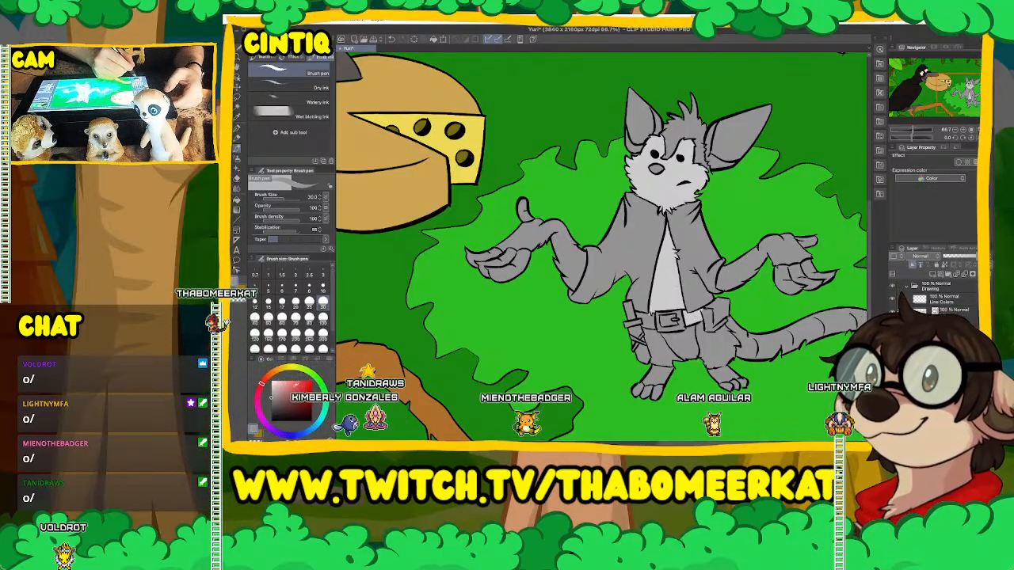
pyautogui.click(310, 404)
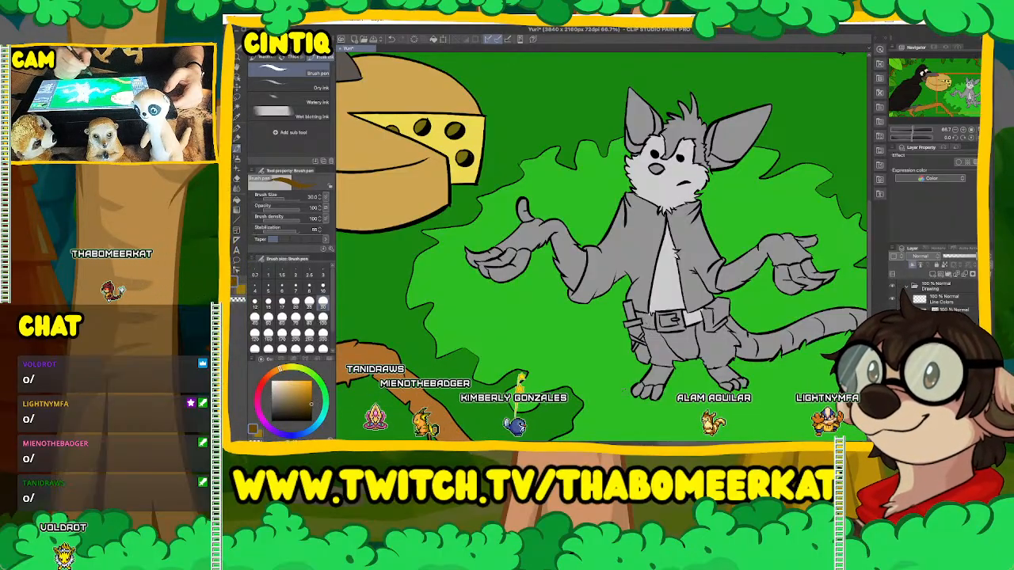
pyautogui.click(240, 201)
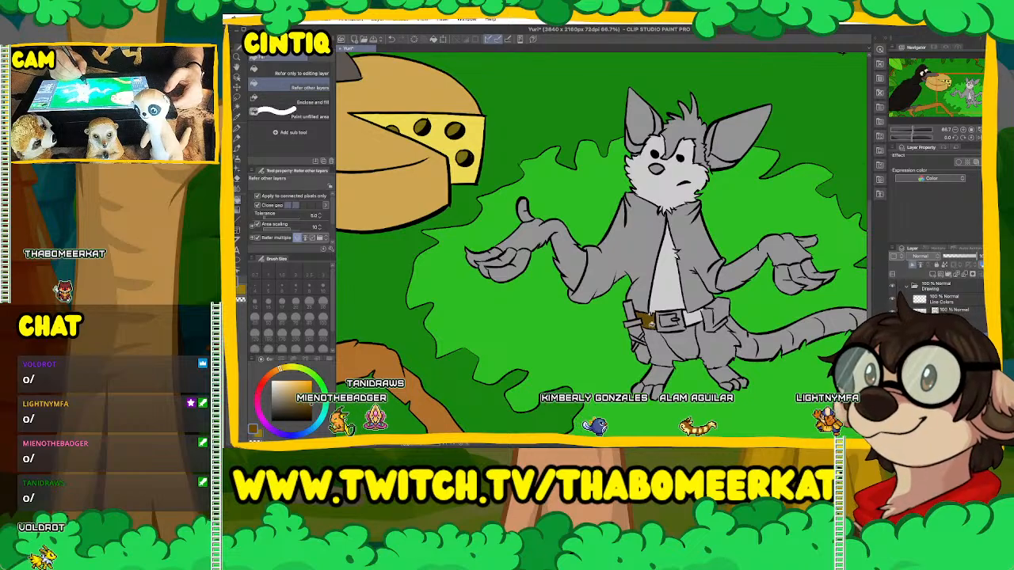
pyautogui.click(646, 321)
pyautogui.click(670, 321)
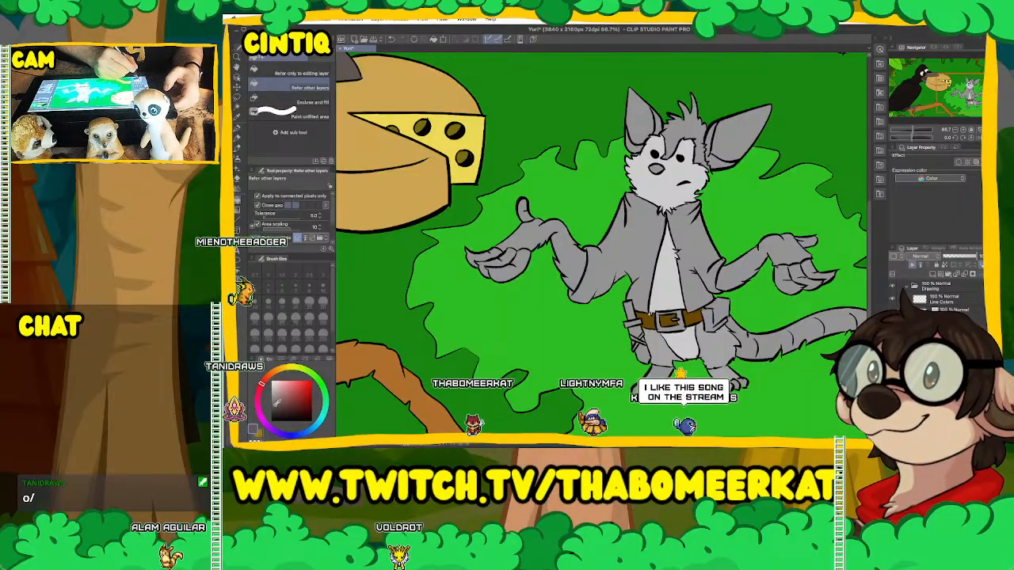
# Colour the mouse character's forearms, lower legs and hair tuft dark brownish-grey.
pyautogui.click(567, 248)
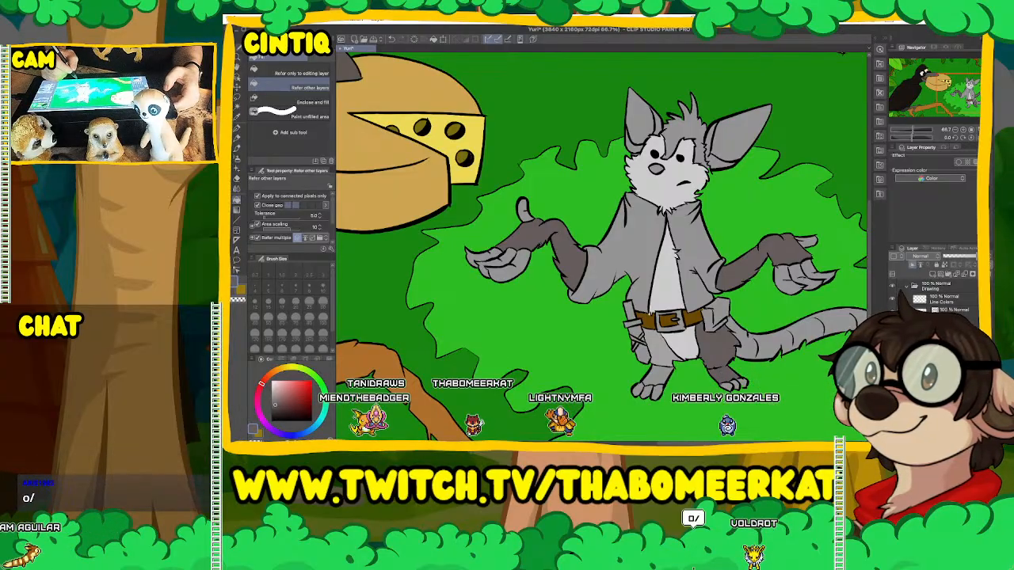
pyautogui.click(654, 371)
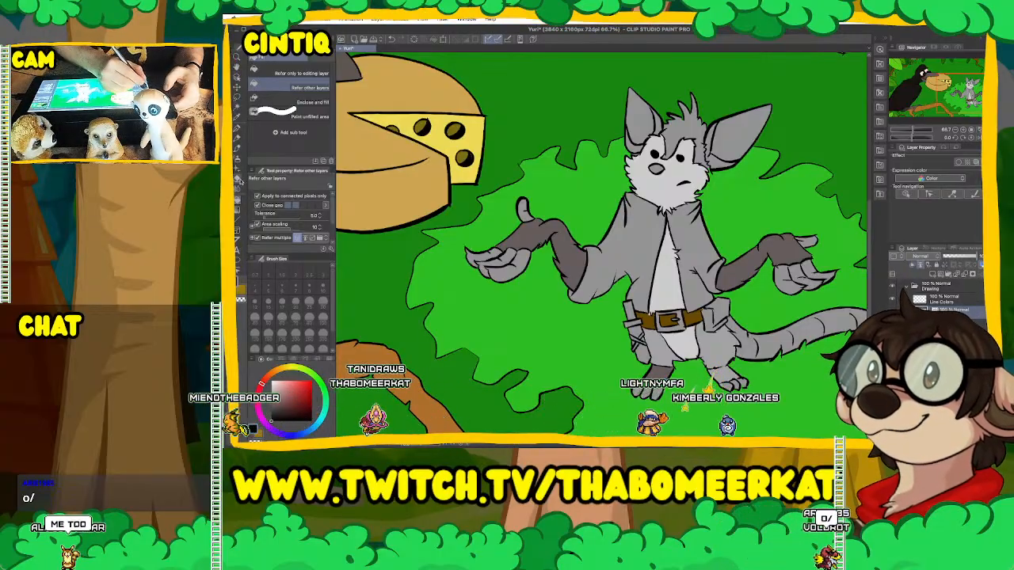
pyautogui.click(244, 154)
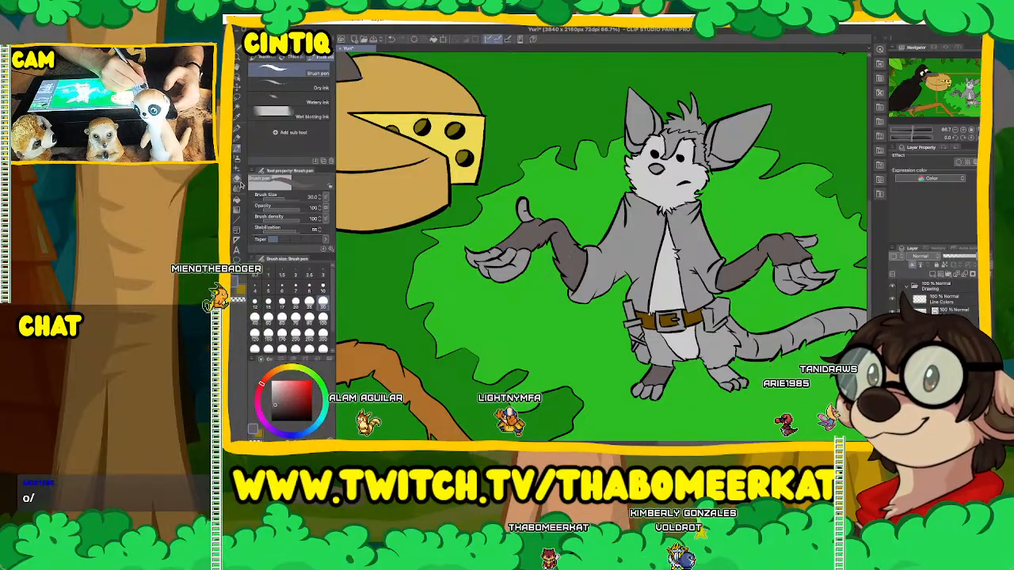
pyautogui.click(238, 206)
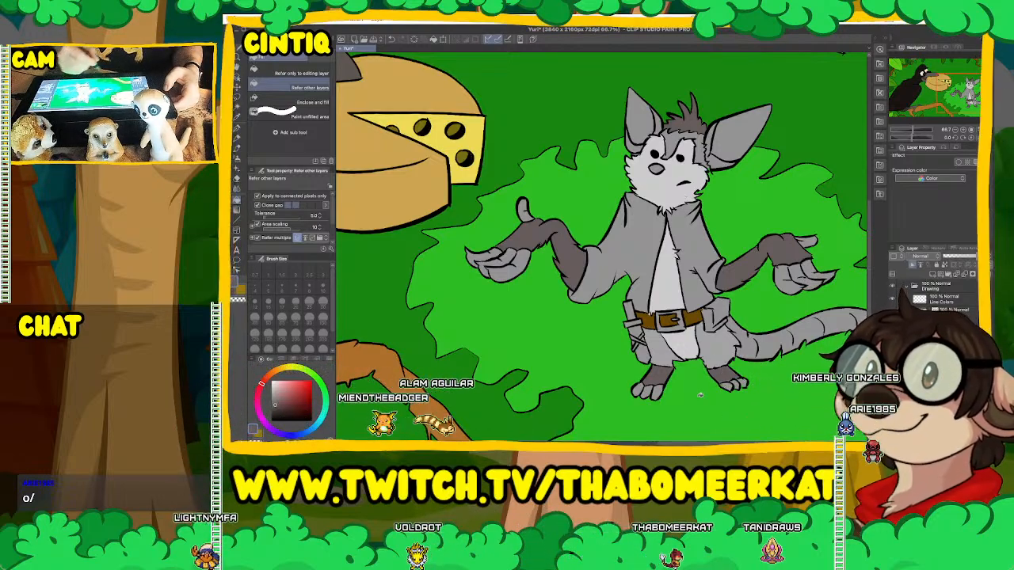
# Fill the mouse character's hands, tail, inner ears, toes and nose light pink.
pyautogui.click(291, 380)
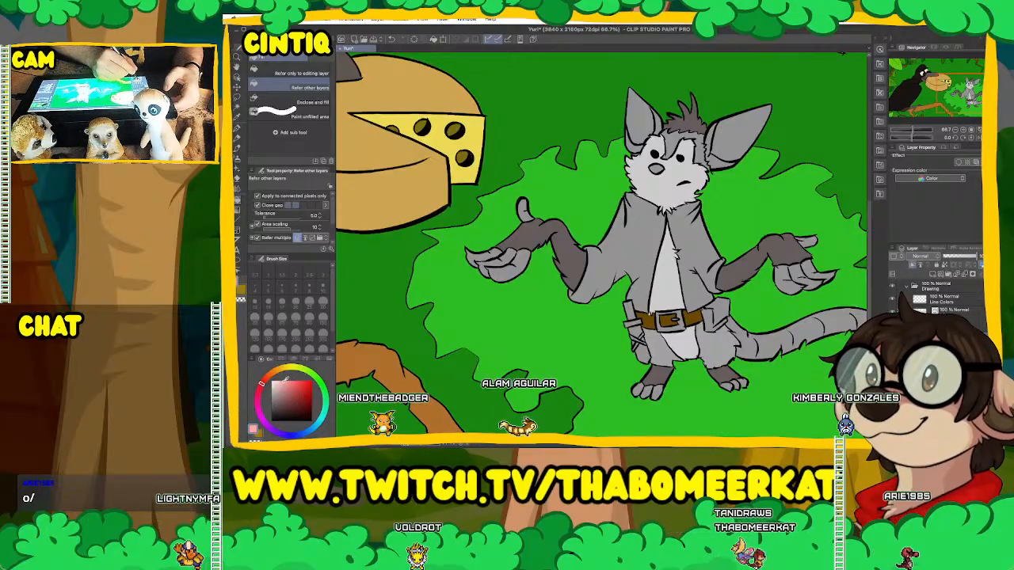
pyautogui.click(523, 209)
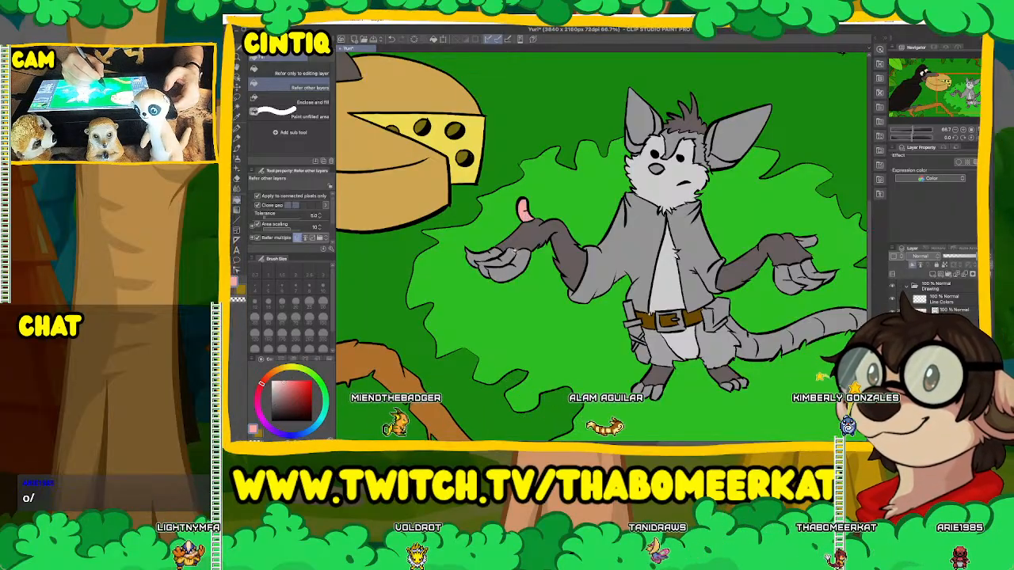
pyautogui.click(489, 254)
pyautogui.click(507, 267)
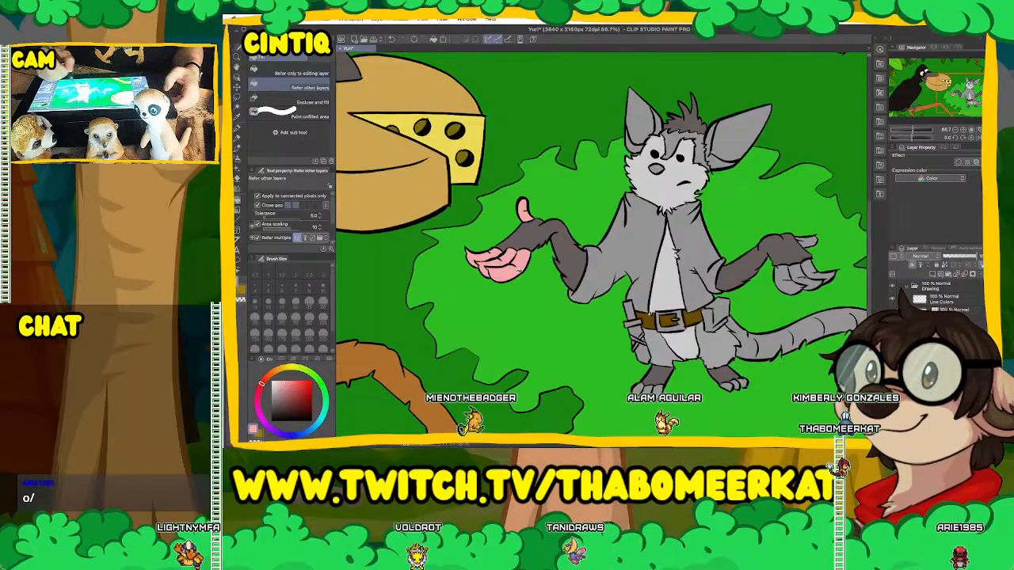
pyautogui.click(799, 277)
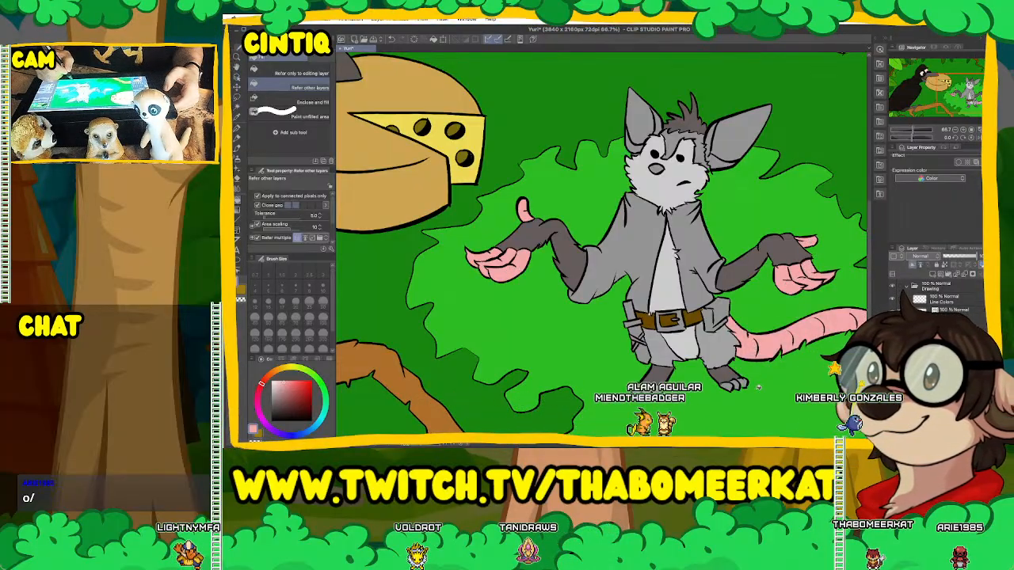
pyautogui.click(738, 129)
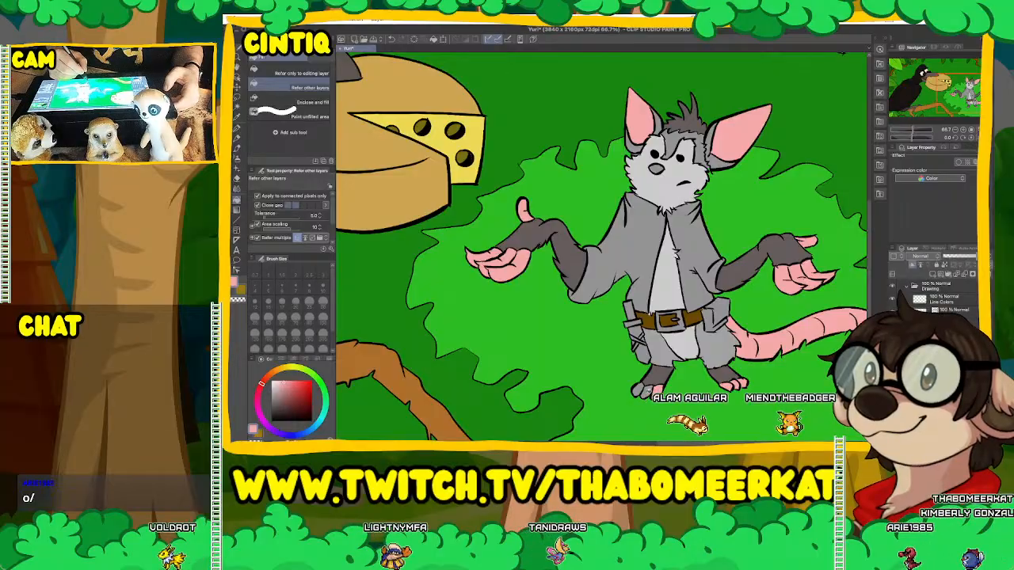
pyautogui.click(648, 390)
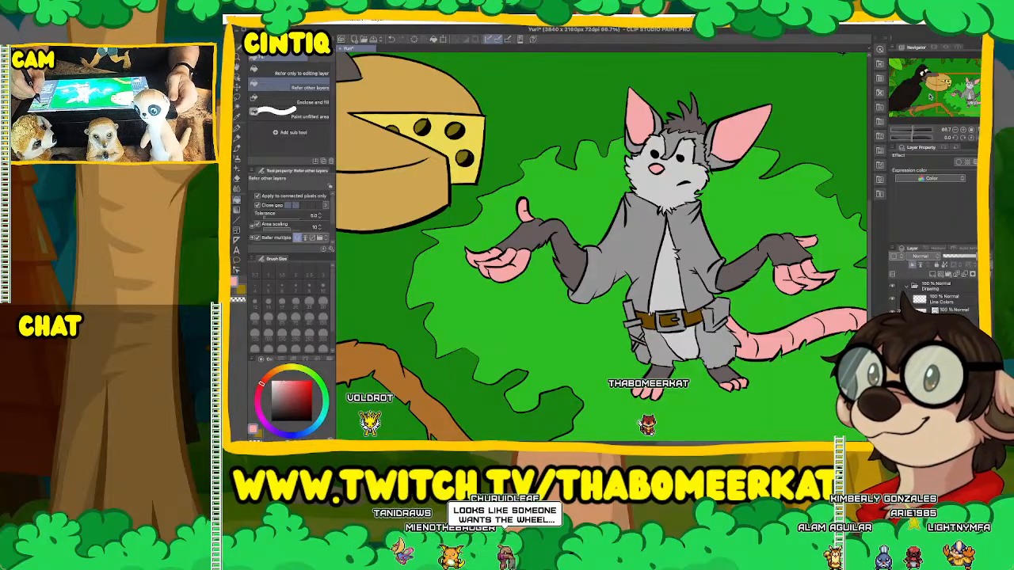
# Fill the belt buckle golden tan, using a lighter shade based on the belt's brown.
pyautogui.keyDown('alt'); pyautogui.click(694, 319); pyautogui.keyUp('alt')
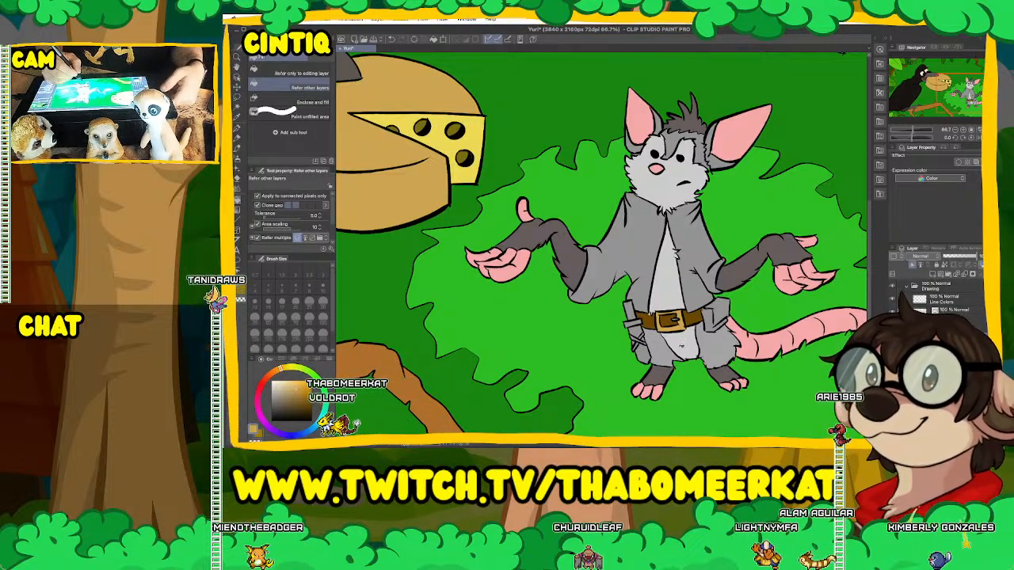
pyautogui.scroll(3, 679, 332)
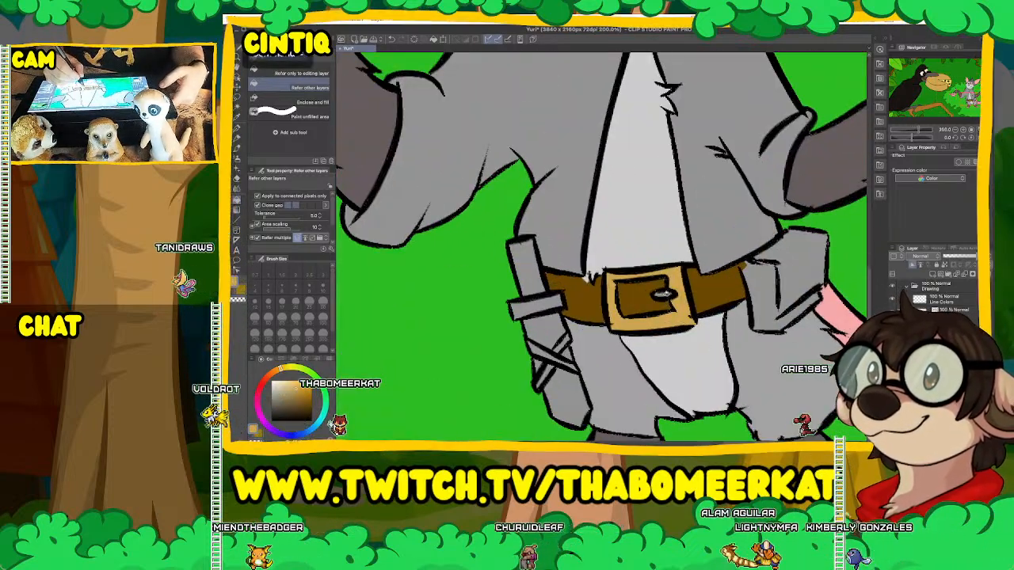
pyautogui.scroll(-1, 669, 331)
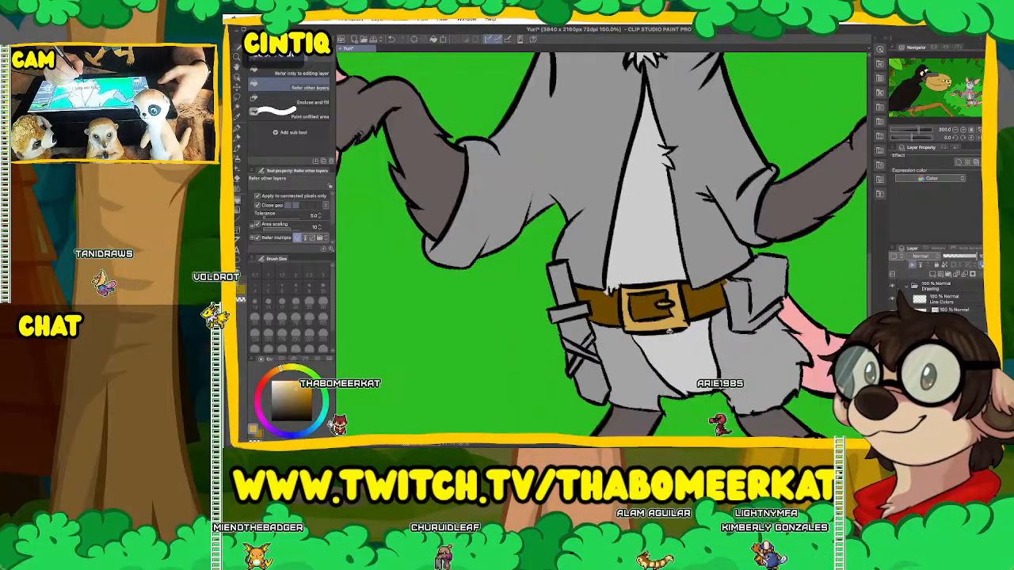
pyautogui.scroll(-5, 669, 332)
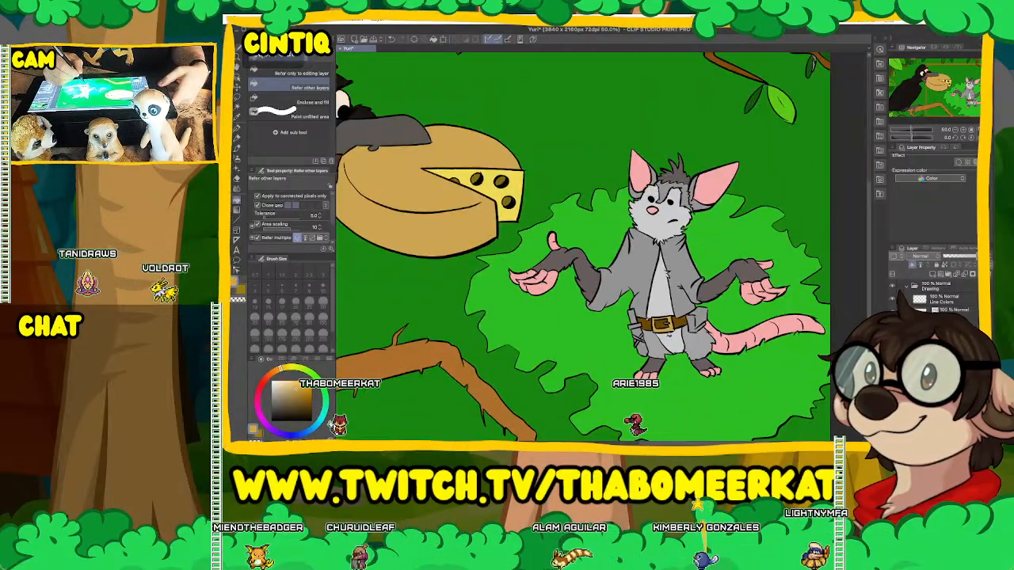
pyautogui.scroll(1, 678, 338)
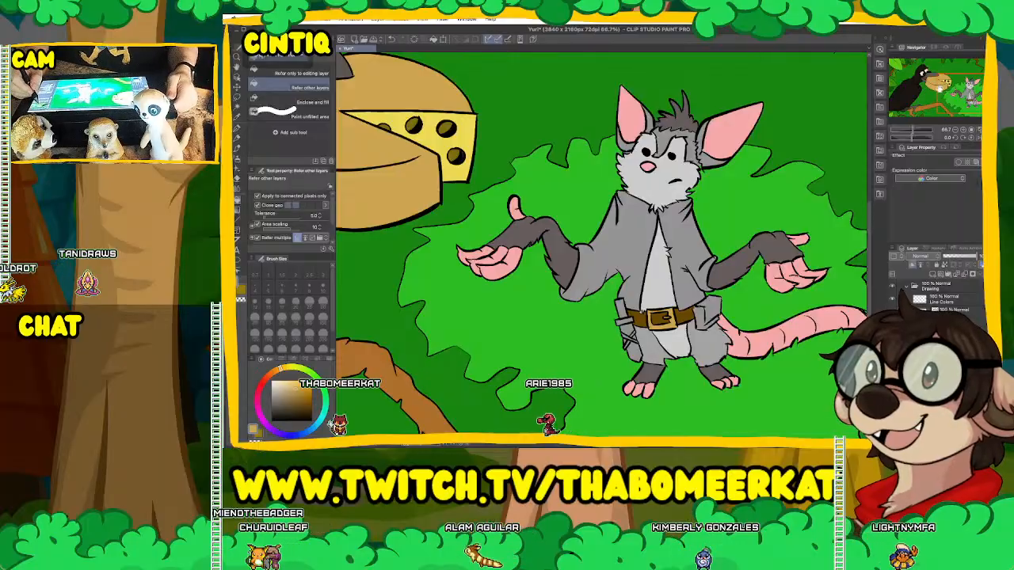
# Fill both halves of the mouse character's jacket, including the sleeves, dark blue.
pyautogui.moveTo(673, 261); pyautogui.dragTo(606, 244)
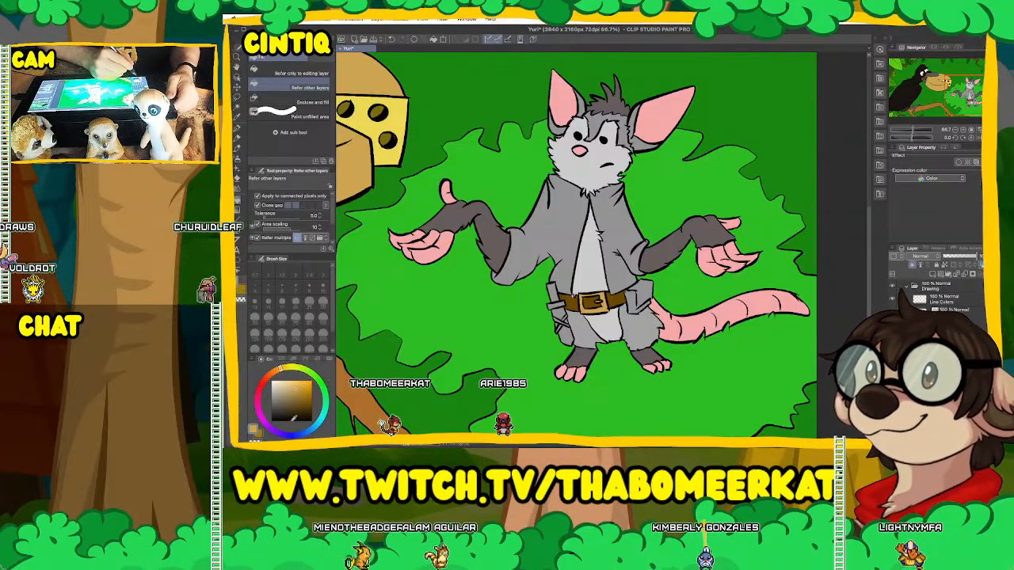
pyautogui.click(291, 434)
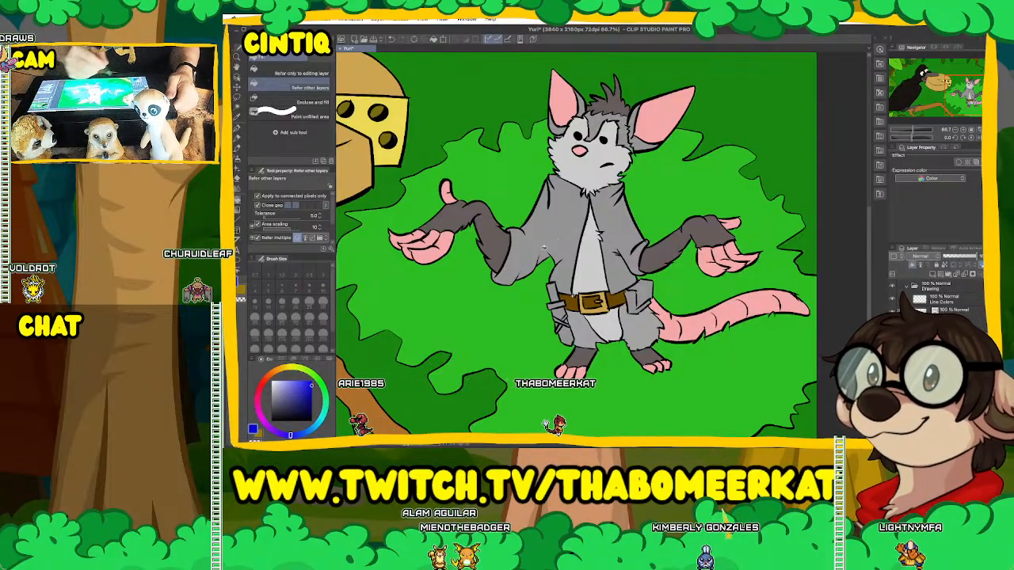
pyautogui.click(539, 238)
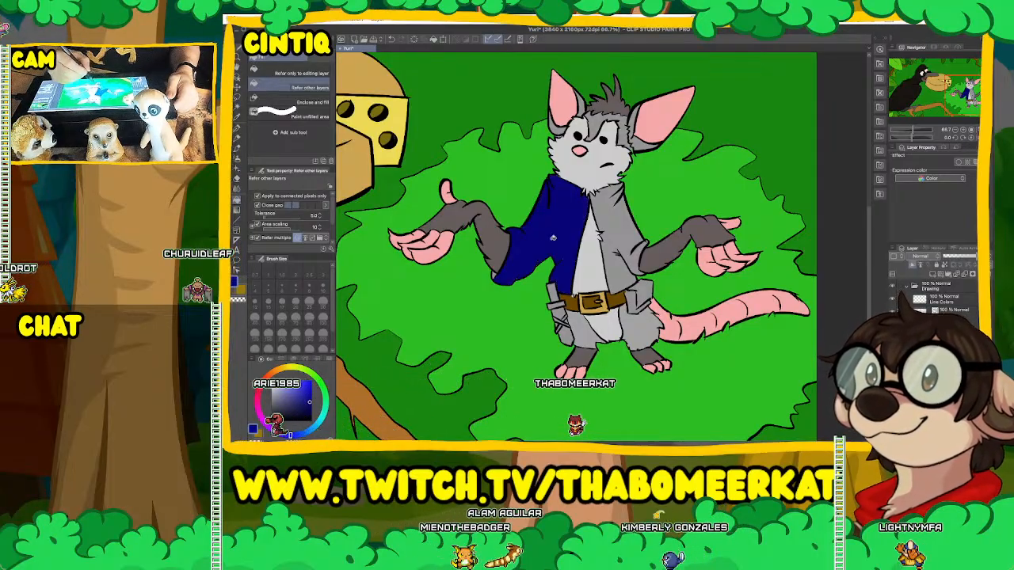
pyautogui.click(622, 226)
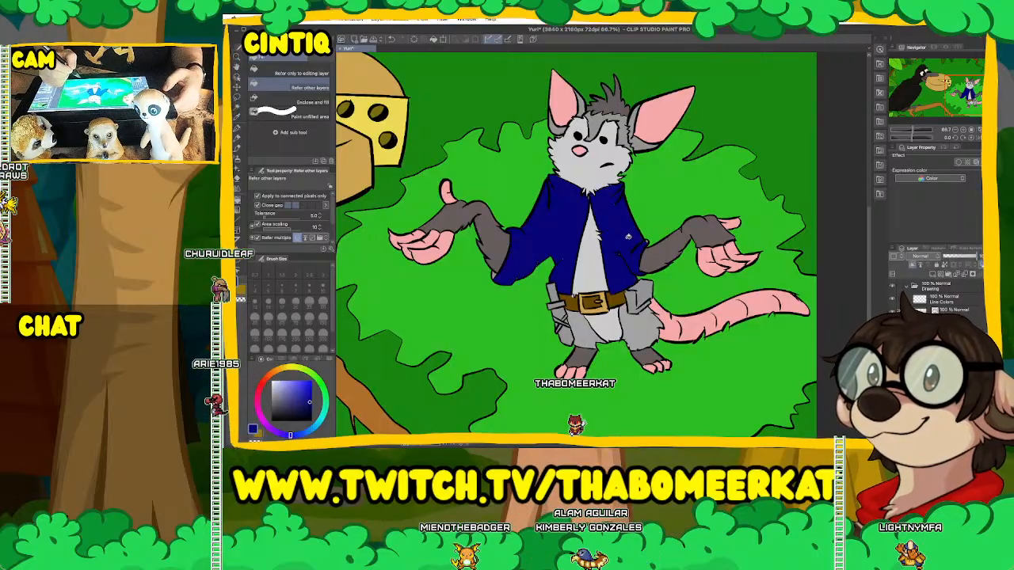
# Undo the dark blue jacket fills, refill the mouse's jacket rust orange and colour the belt pouch and dagger crossguard brown.
pyautogui.hotkey('ctrl', 'z')
pyautogui.hotkey('ctrl', 'z')
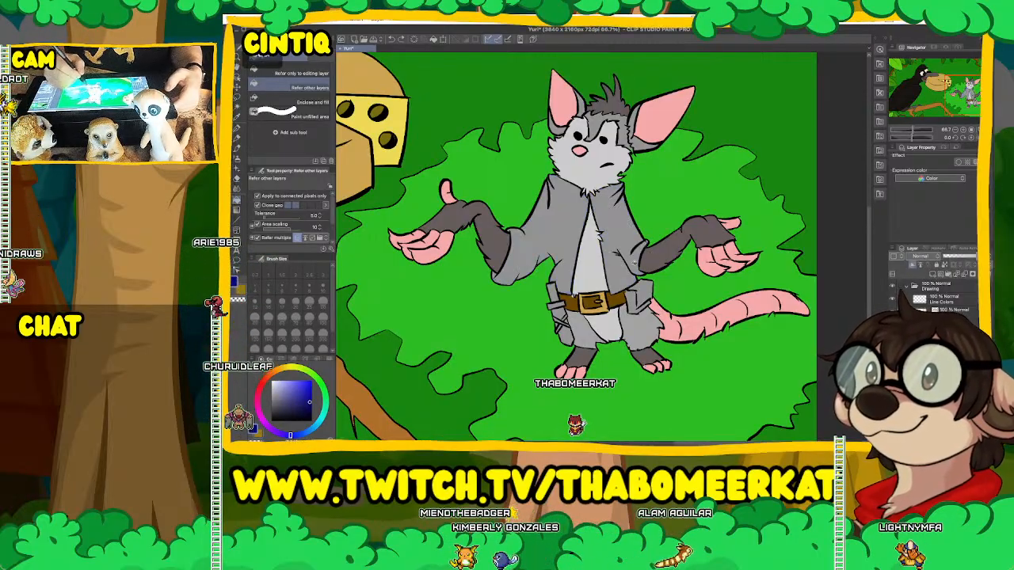
pyautogui.click(272, 373)
pyautogui.click(312, 391)
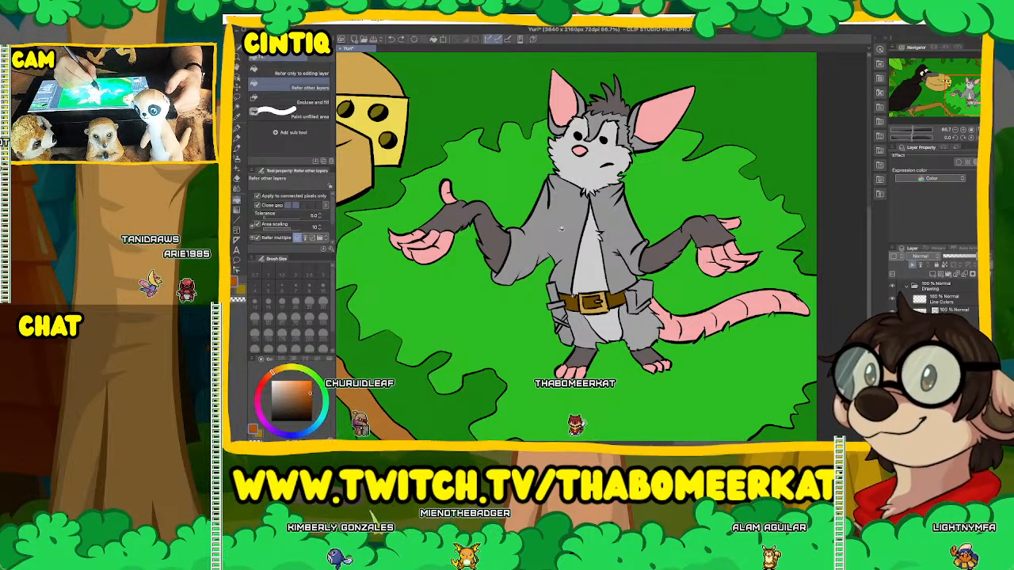
pyautogui.click(519, 234)
pyautogui.click(619, 225)
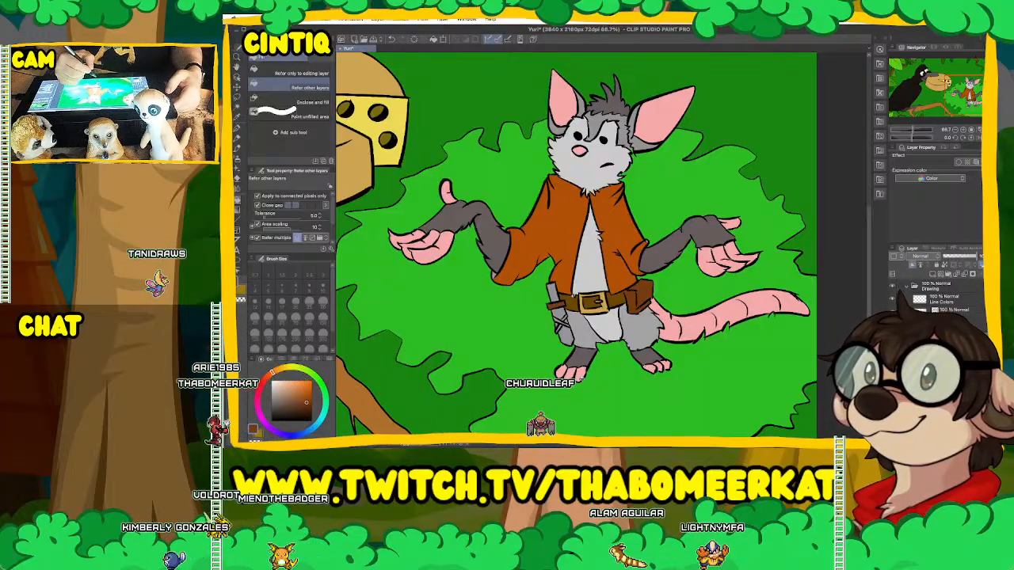
# Fill the sections of the dagger sheath hanging from the mouse's belt dark blue.
pyautogui.scroll(-1, 572, 358)
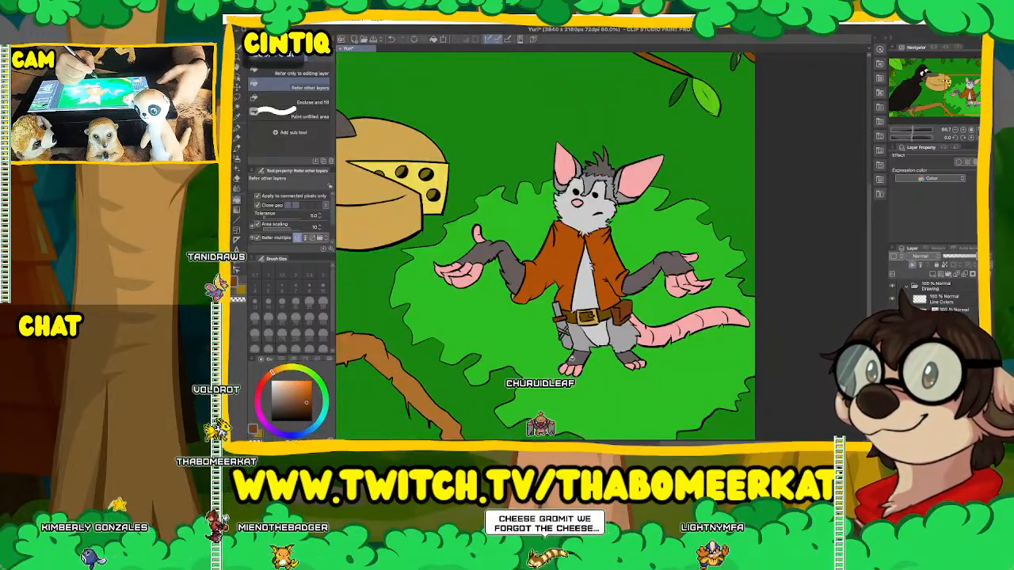
pyautogui.scroll(4, 572, 358)
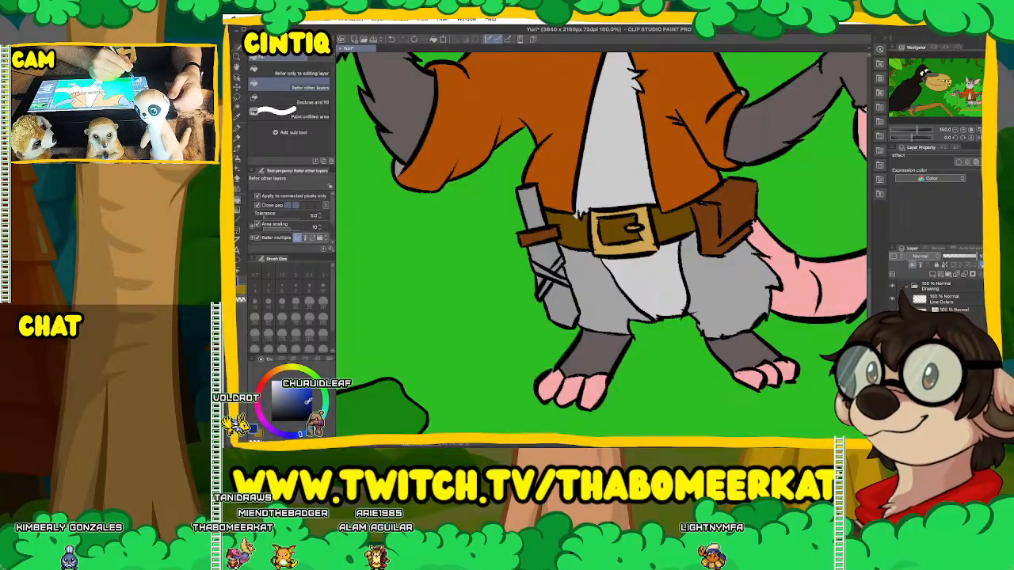
pyautogui.click(559, 305)
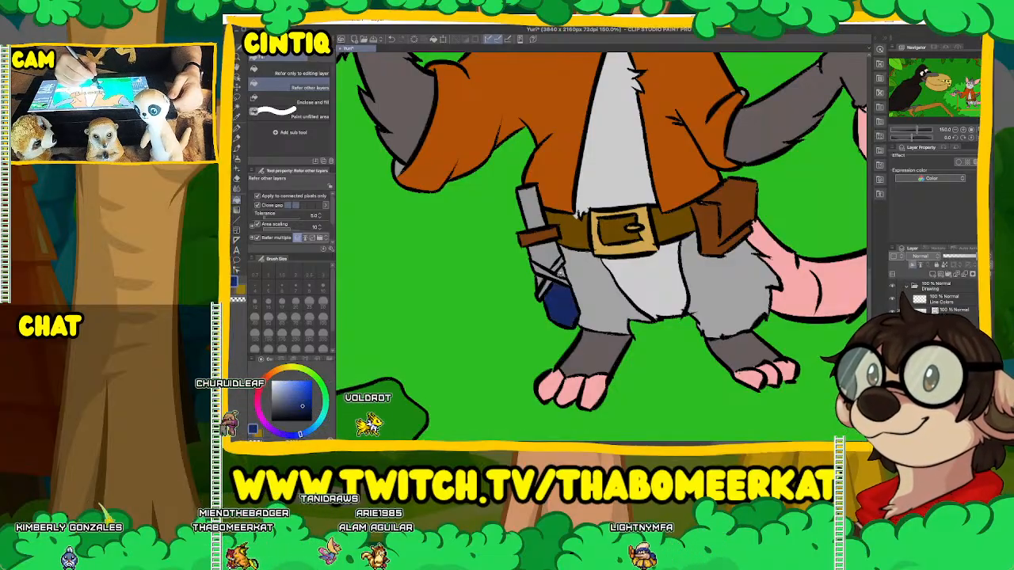
pyautogui.click(547, 253)
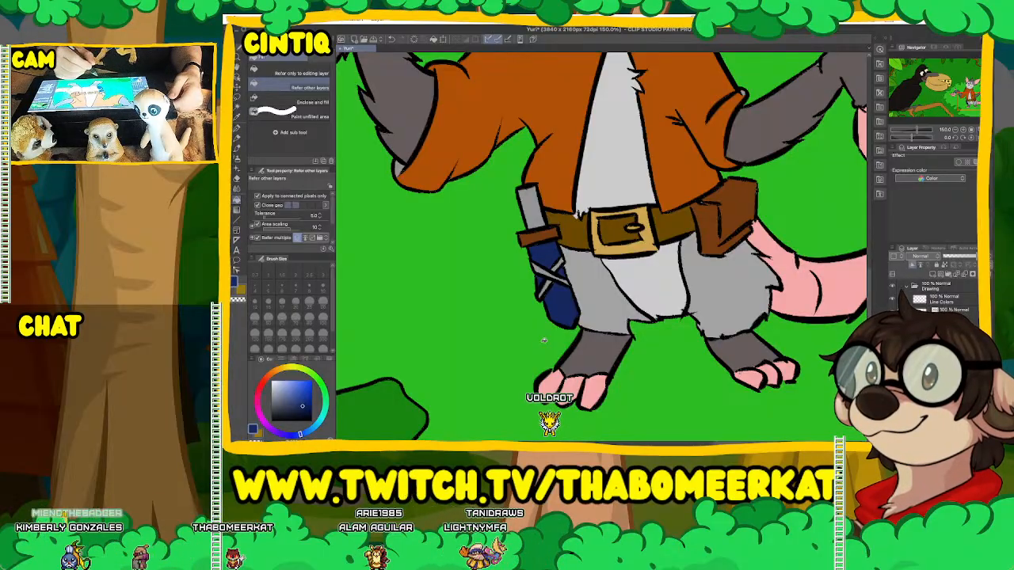
# Fill the dagger's handle and the crossed straps on its sheath medium brown.
pyautogui.keyDown('alt'); pyautogui.click(562, 184); pyautogui.keyUp('alt')
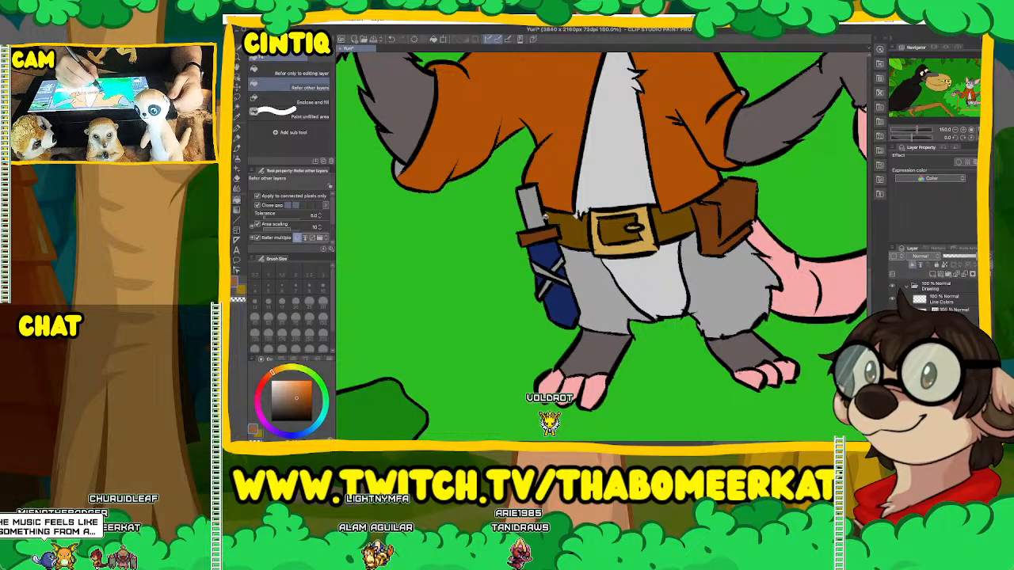
pyautogui.click(539, 212)
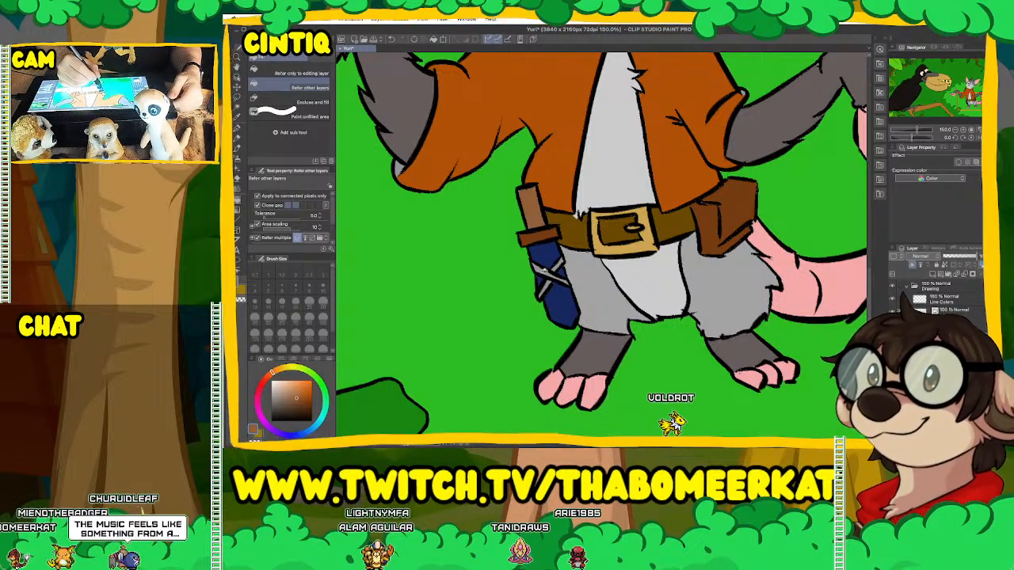
pyautogui.click(543, 271)
pyautogui.click(548, 281)
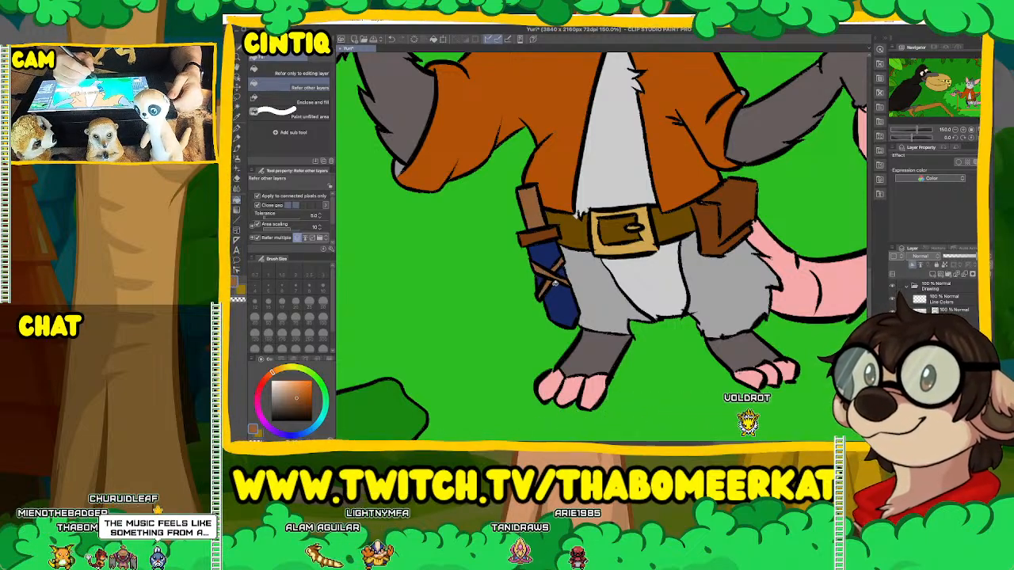
# Select the dark green background area around the bird, cheese and foliage with Auto select, referring to the editing layer only.
pyautogui.press('super+minus')
pyautogui.press('super+minus')
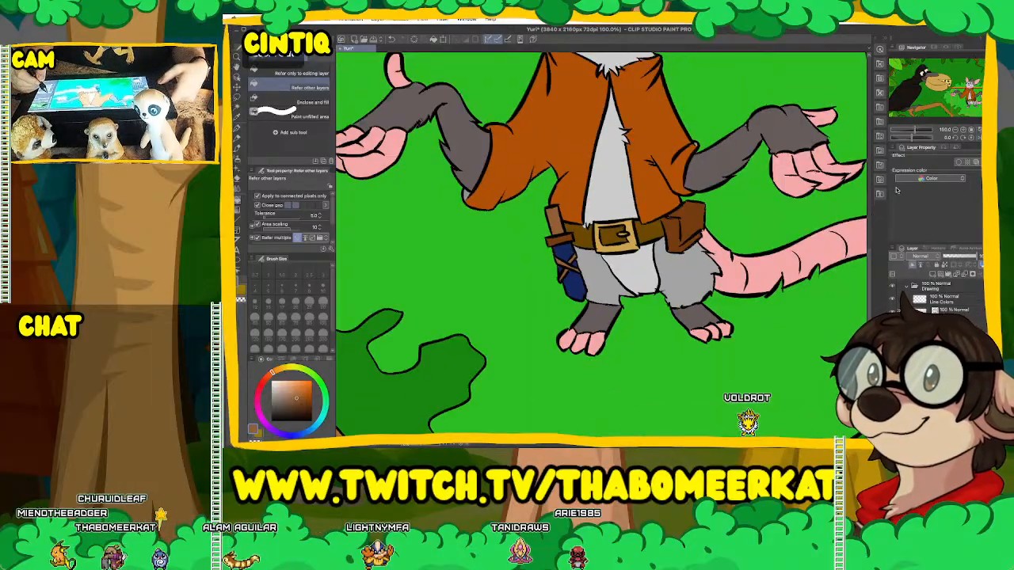
pyautogui.moveTo(937, 113); pyautogui.dragTo(936, 98)
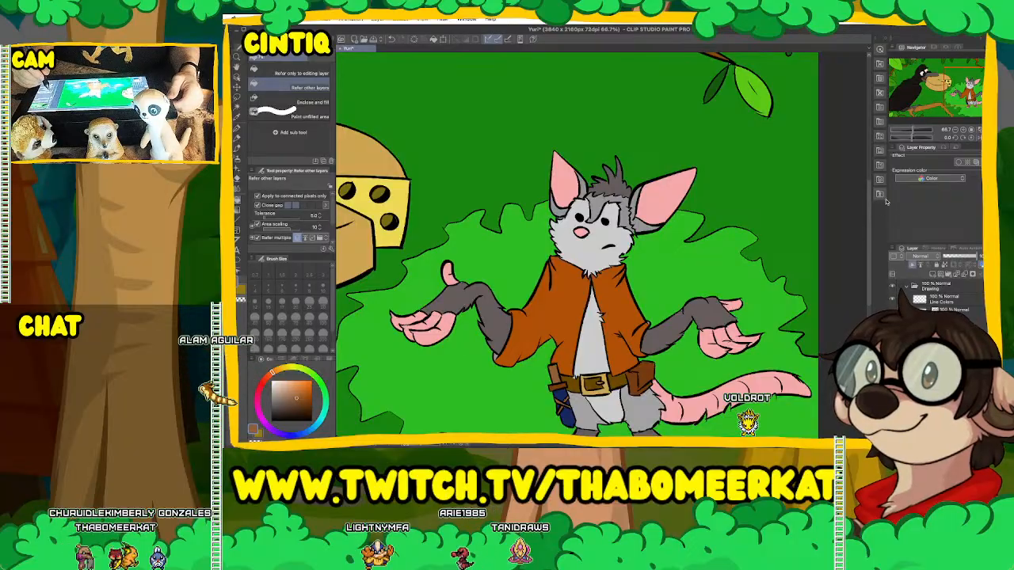
pyautogui.click(299, 436)
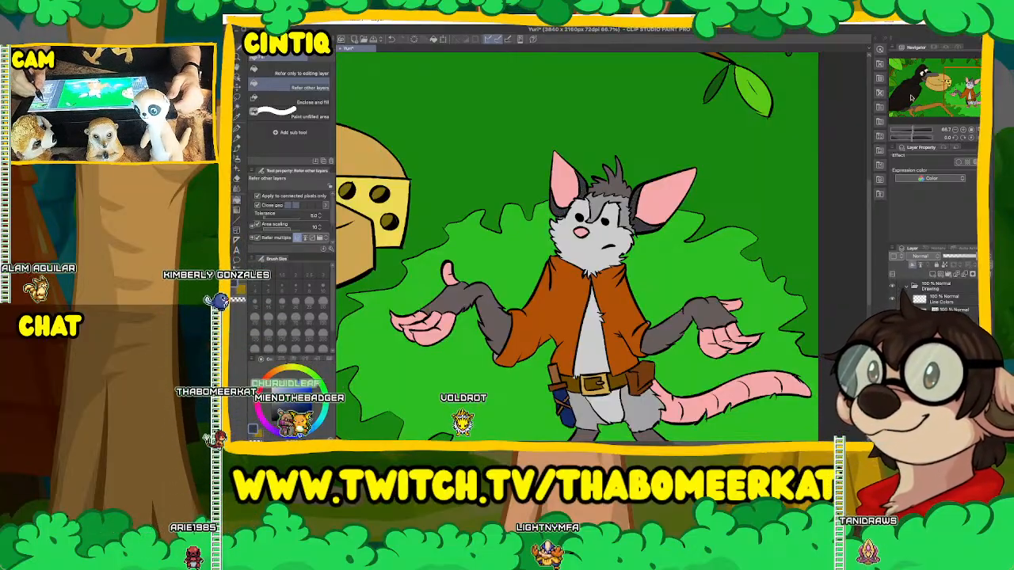
pyautogui.moveTo(956, 83)
pyautogui.mouseDown()
pyautogui.moveTo(957, 99)
pyautogui.moveTo(936, 104)
pyautogui.moveTo(929, 88)
pyautogui.moveTo(932, 101)
pyautogui.moveTo(940, 80)
pyautogui.mouseUp()
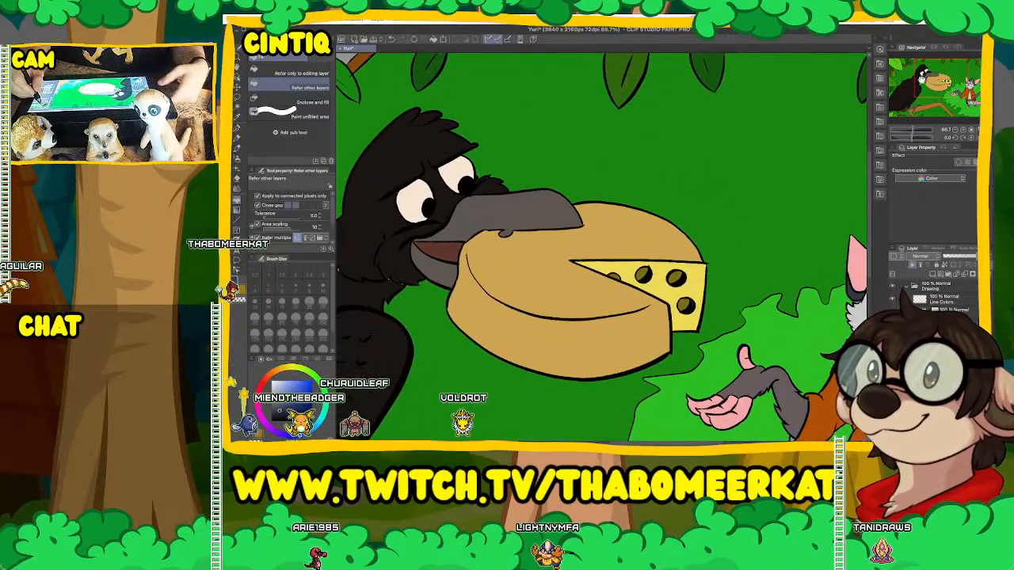
pyautogui.hotkey('ctrl', '-')
pyautogui.hotkey('ctrl', '-')
pyautogui.hotkey('ctrl', '-')
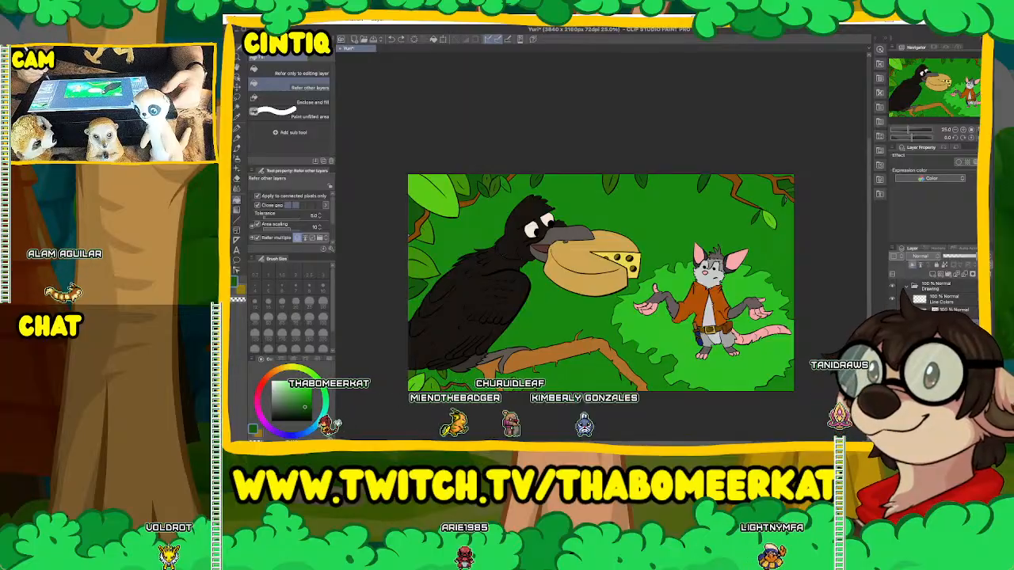
pyautogui.click(237, 107)
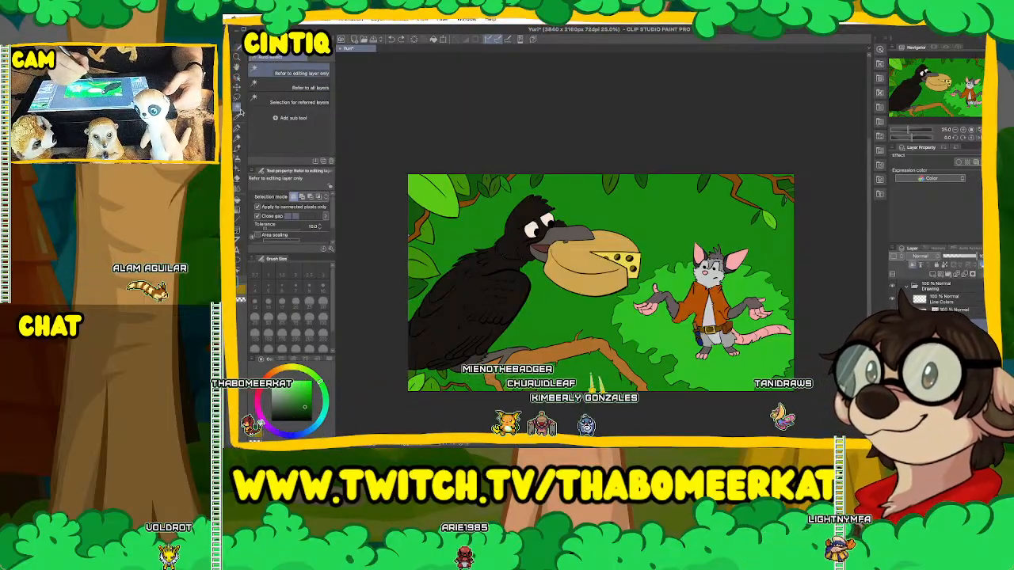
pyautogui.click(580, 323)
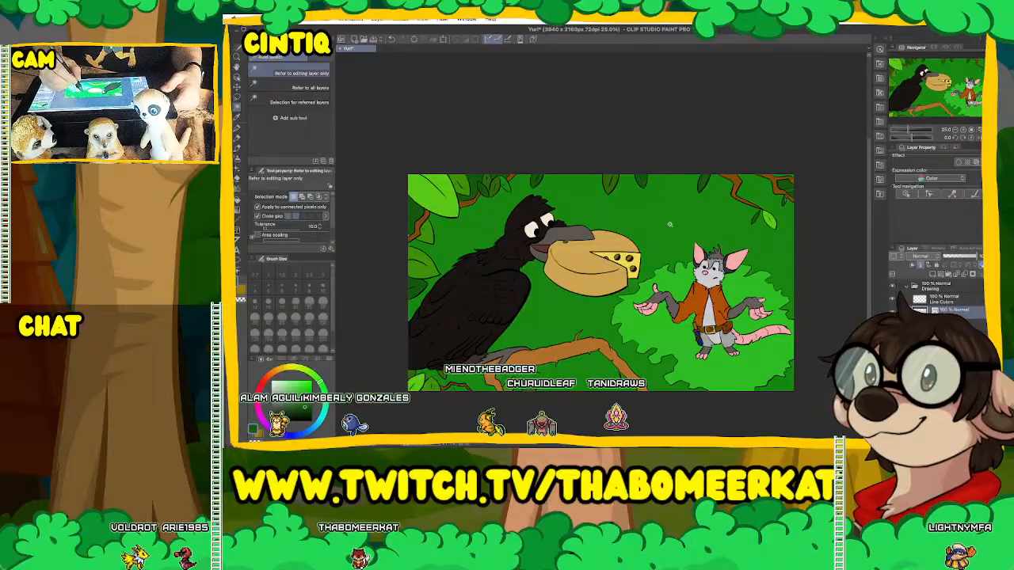
pyautogui.click(674, 252)
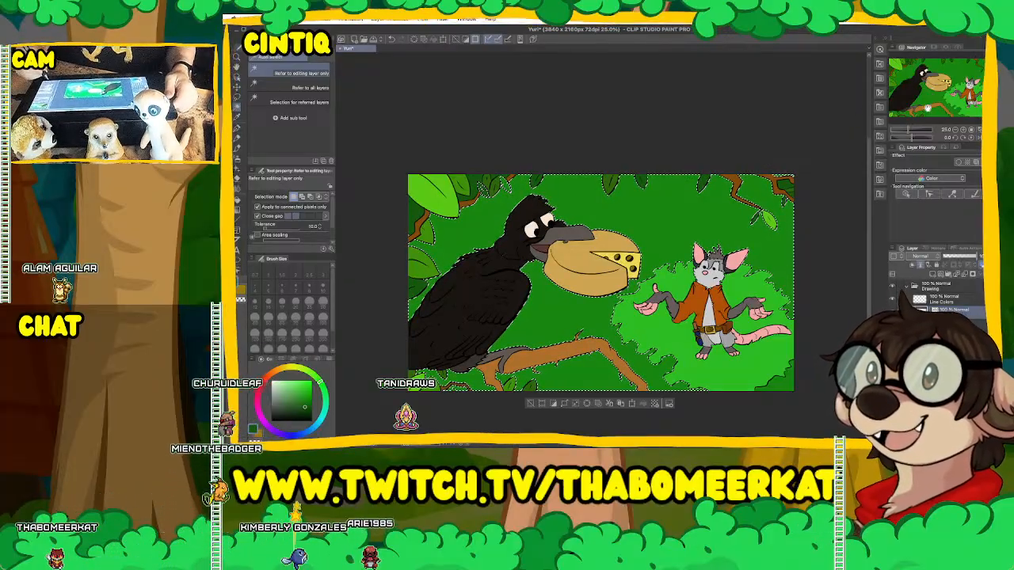
# Shade the selected background with darker green using the Soft airbrush, enlarged to size 200.
pyautogui.click(951, 325)
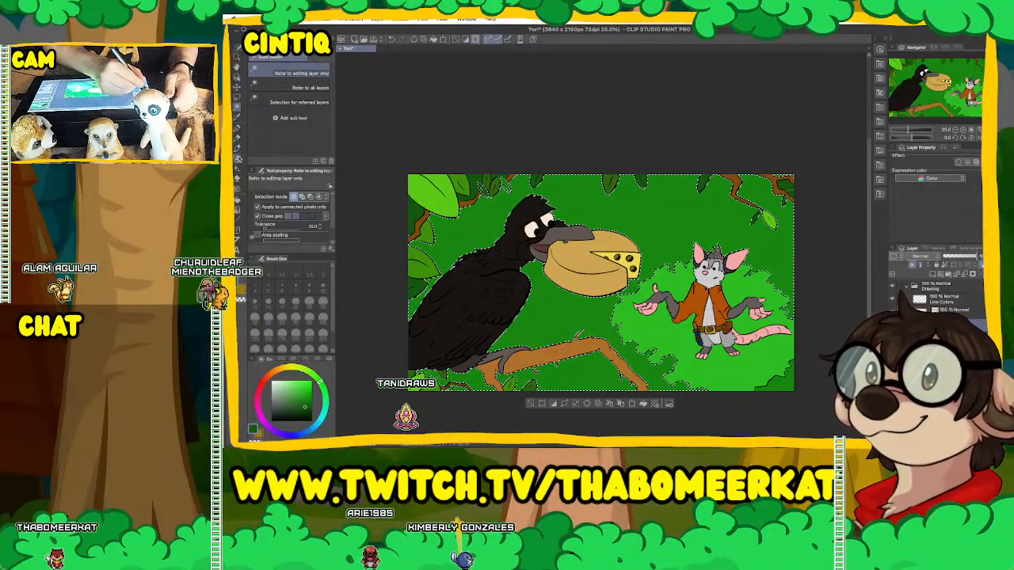
pyautogui.click(238, 159)
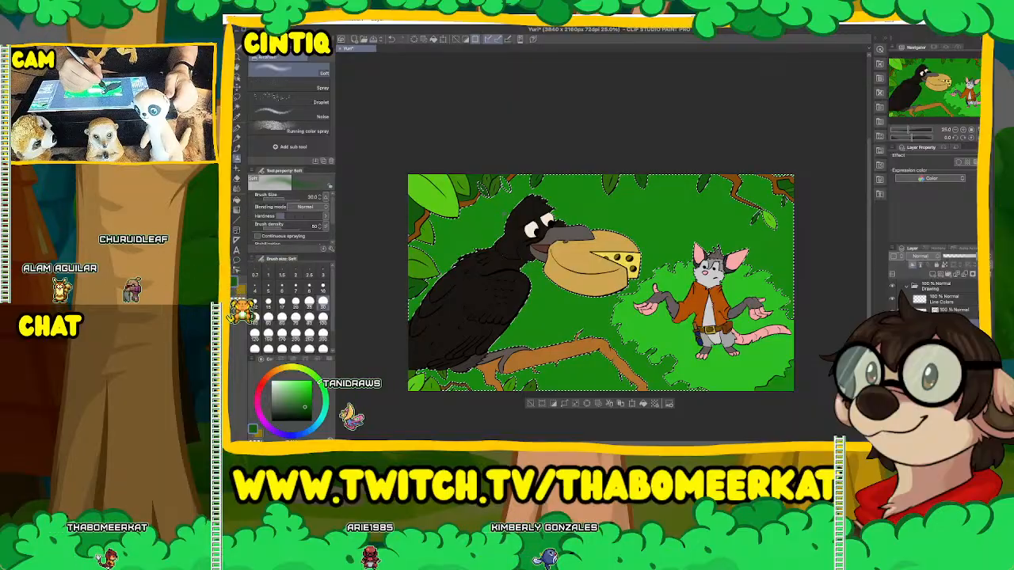
pyautogui.press(']')
pyautogui.press(']')
pyautogui.press(']')
pyautogui.press(']')
pyautogui.press(']')
pyautogui.press(']')
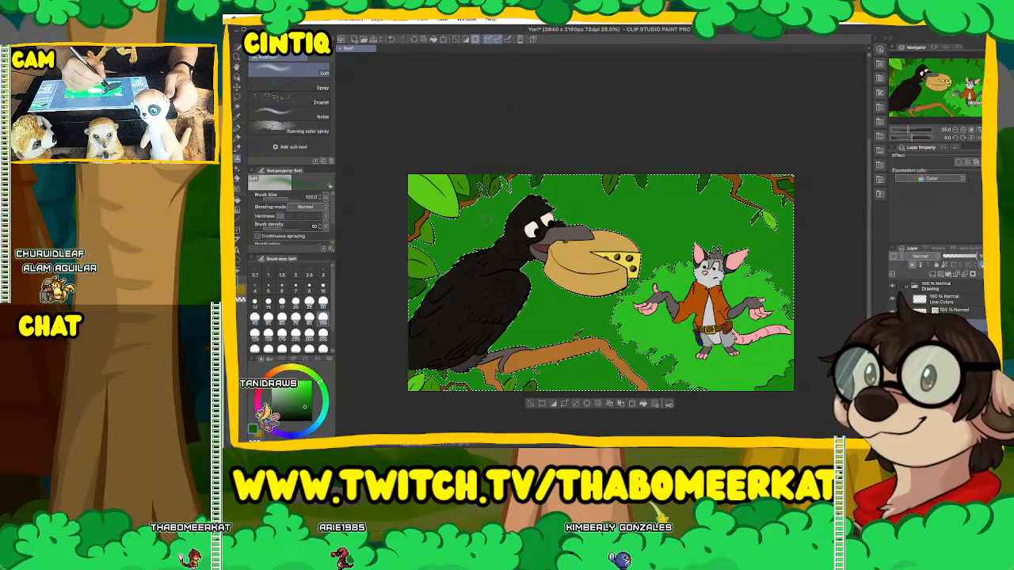
pyautogui.press('[')
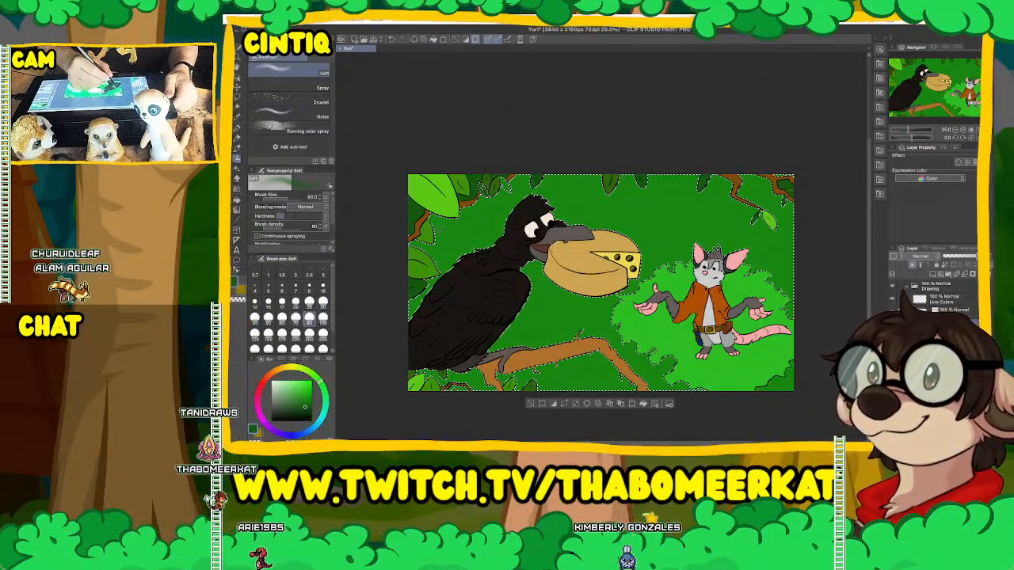
pyautogui.click(267, 336)
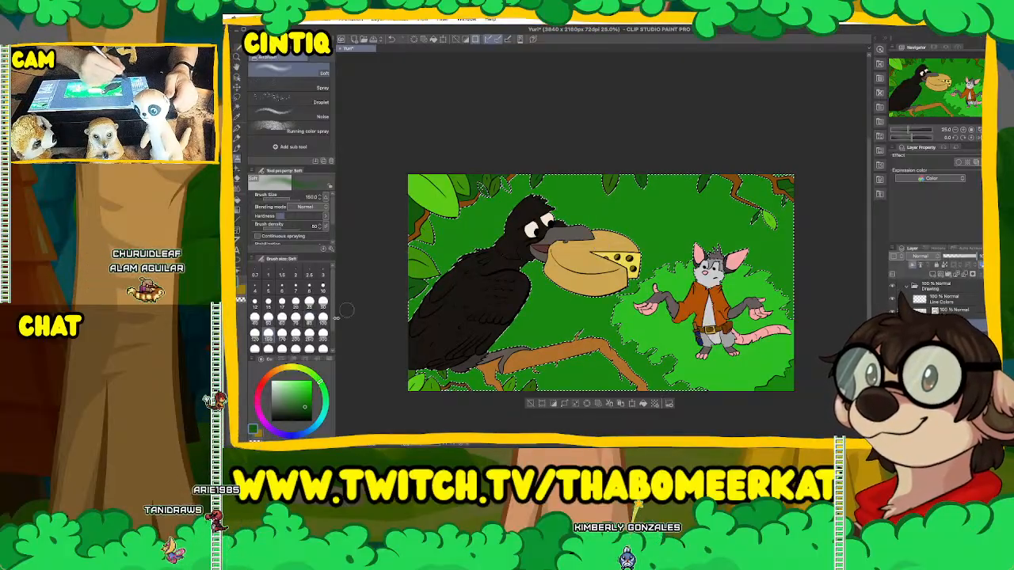
pyautogui.press(']')
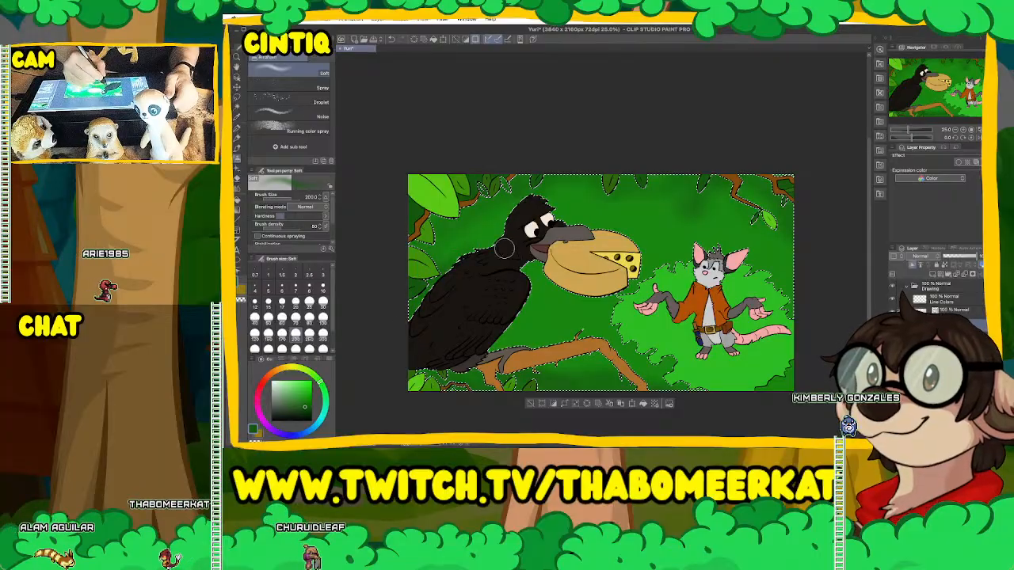
pyautogui.moveTo(594, 374); pyautogui.dragTo(487, 360)
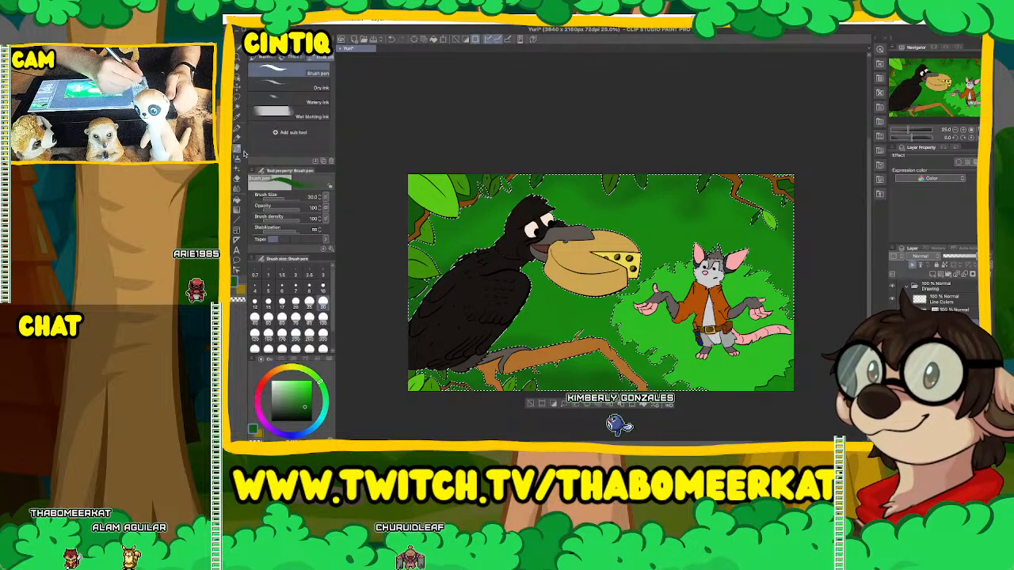
# Paint dark green foliage patches across the selected background with the Brush pen at size 300, deepening them with a darker green.
pyautogui.click(242, 153)
pyautogui.click(325, 333)
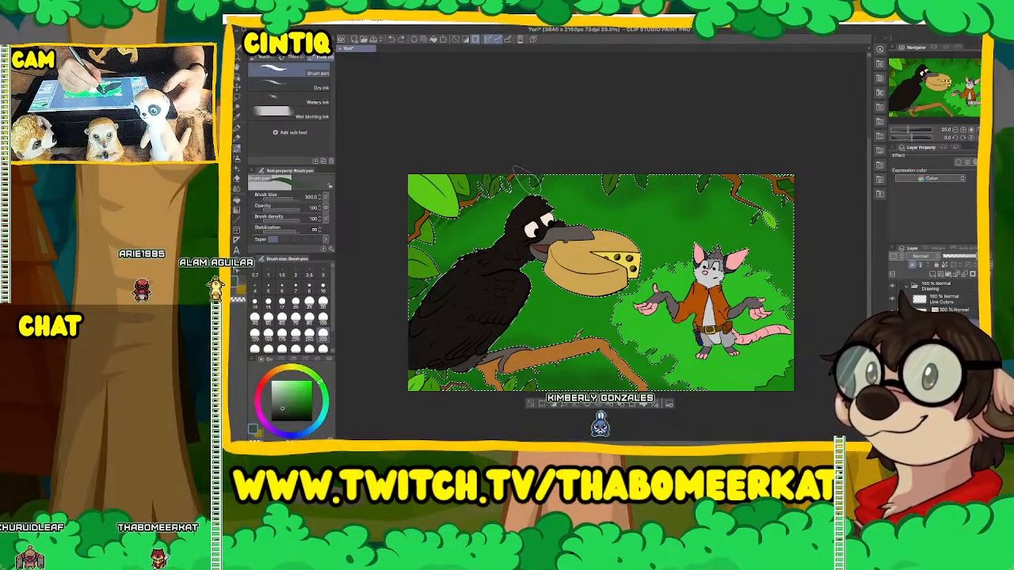
pyautogui.press('super+z')
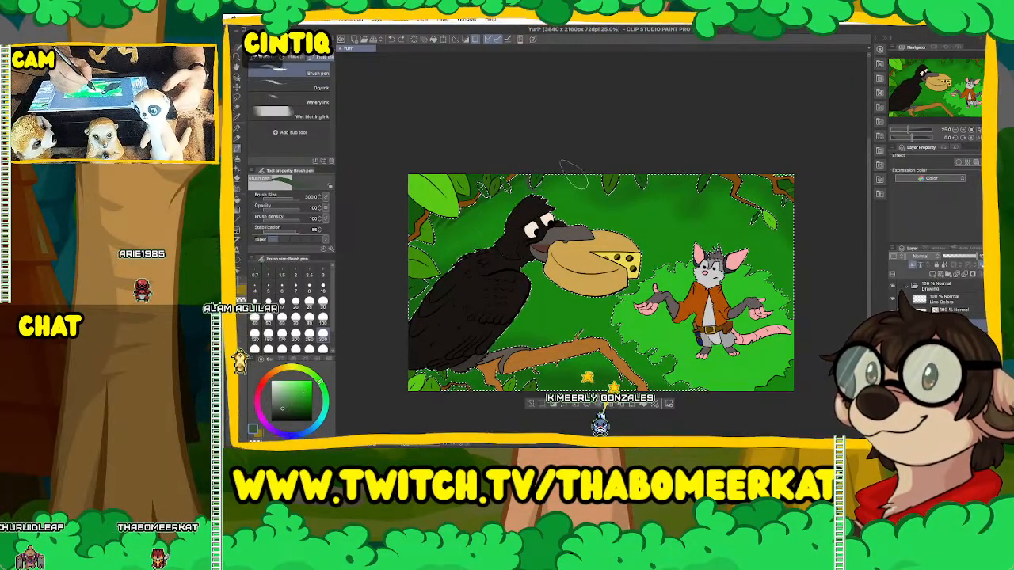
pyautogui.keyDown('alt'); pyautogui.click(522, 181); pyautogui.keyUp('alt')
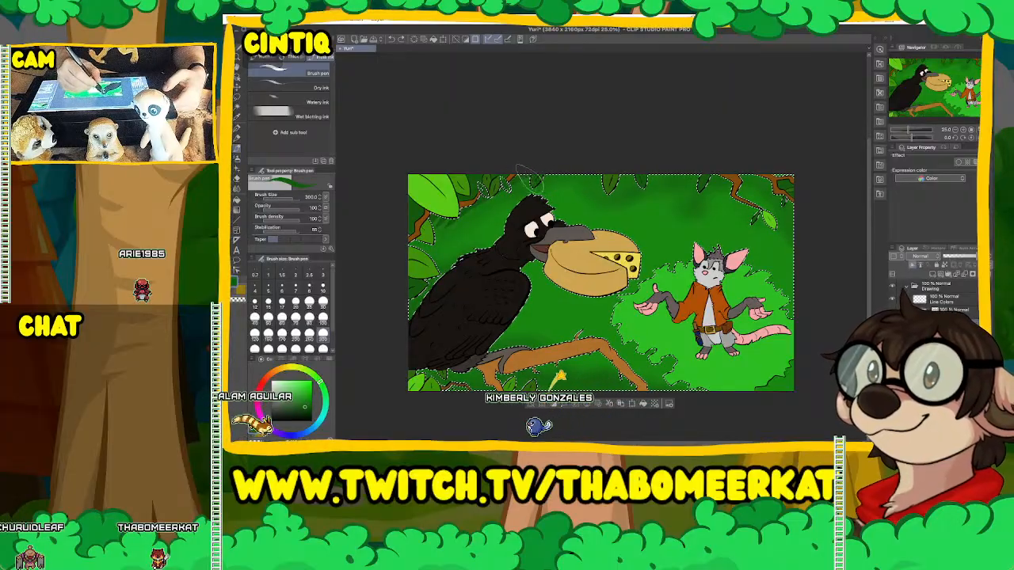
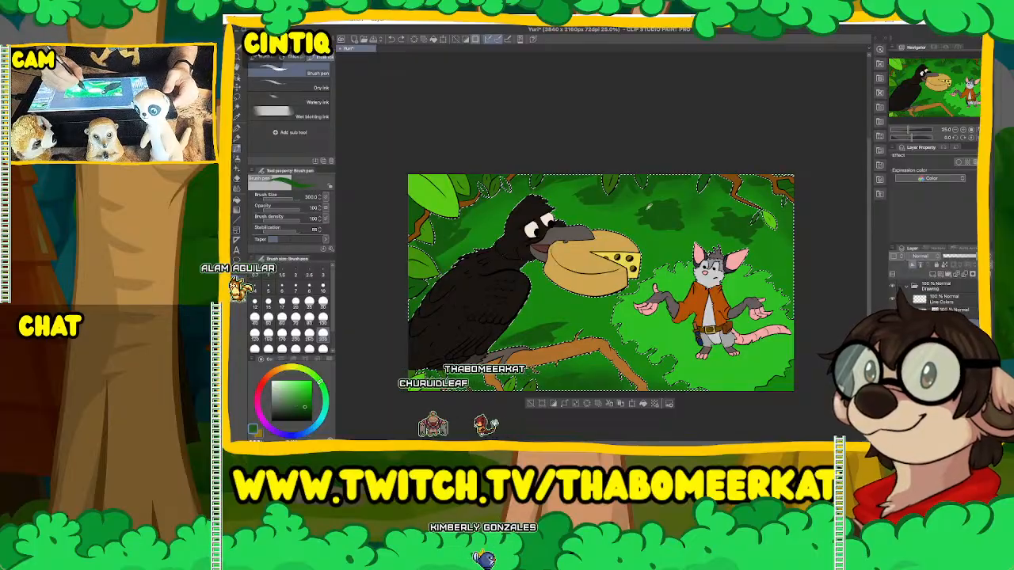
pyautogui.keyDown('alt'); pyautogui.click(658, 212); pyautogui.keyUp('alt')
pyautogui.moveTo(307, 405); pyautogui.dragTo(298, 410)
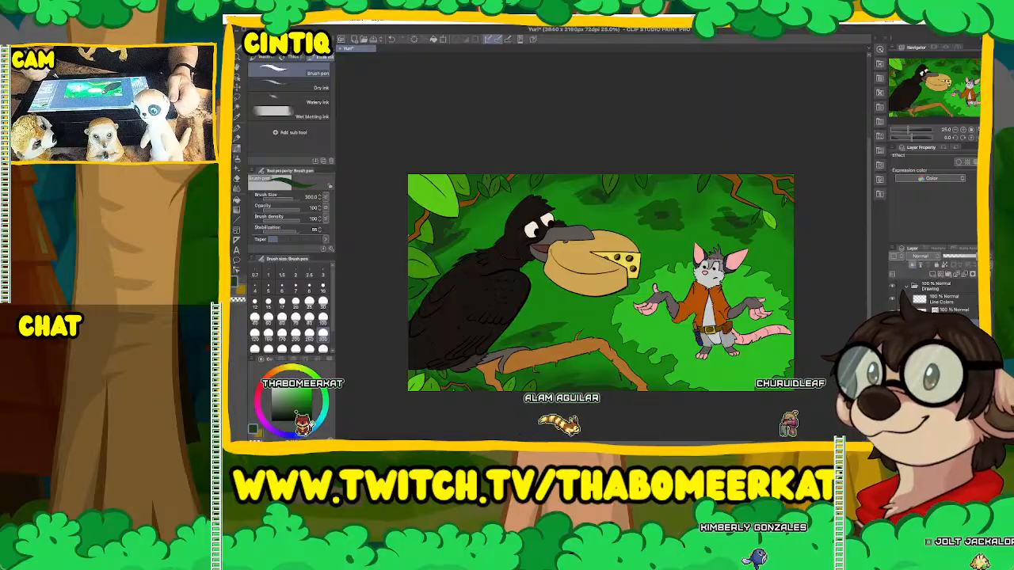
# Activate the Line Colors layer and examine the whole illustration, including the bird and cheese wheel against the shaded background.
pyautogui.click(955, 304)
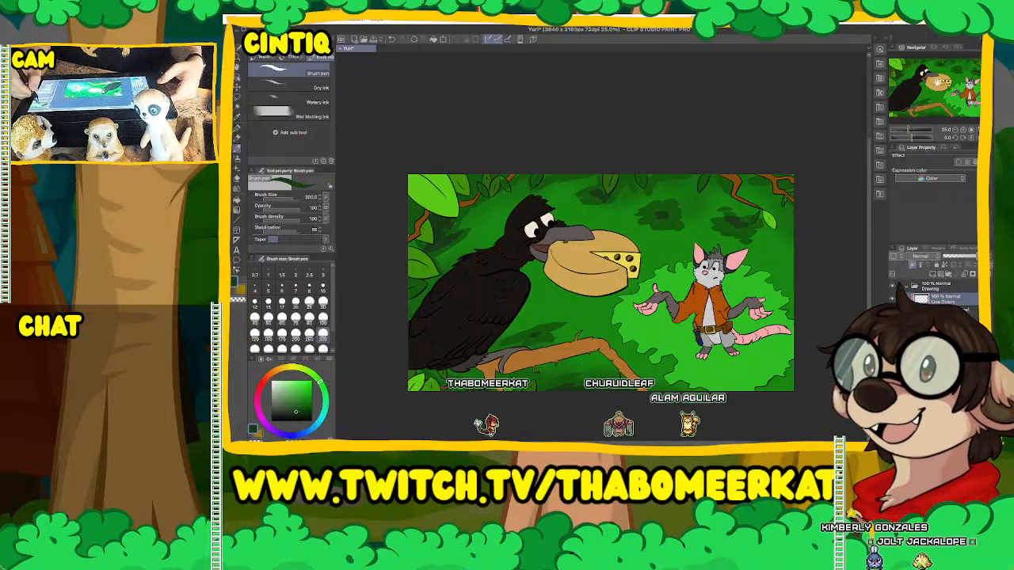
pyautogui.moveTo(938, 82); pyautogui.dragTo(937, 89)
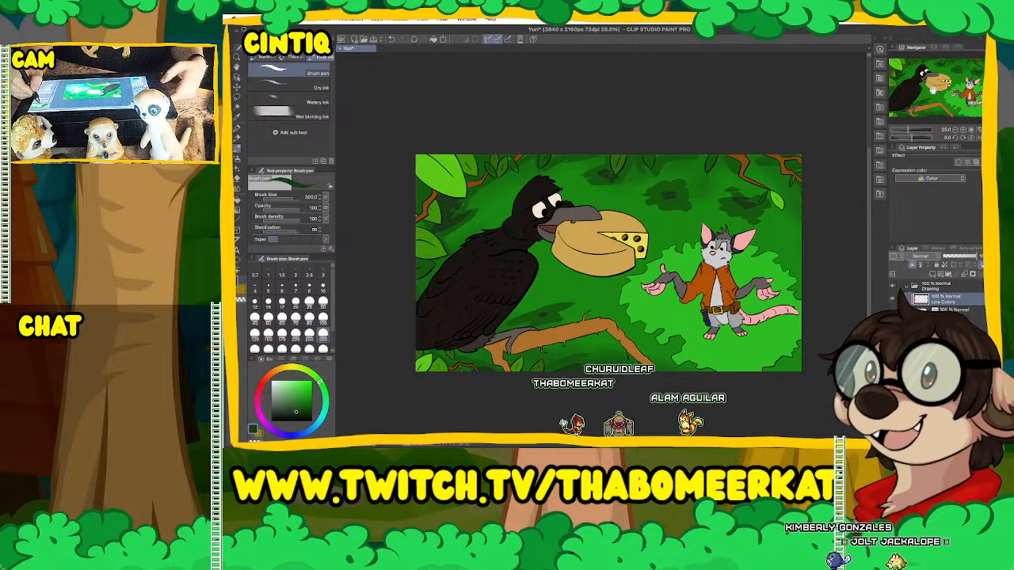
pyautogui.press('super+minus')
pyautogui.press('super+minus')
pyautogui.press('super+minus')
pyautogui.press('super+minus')
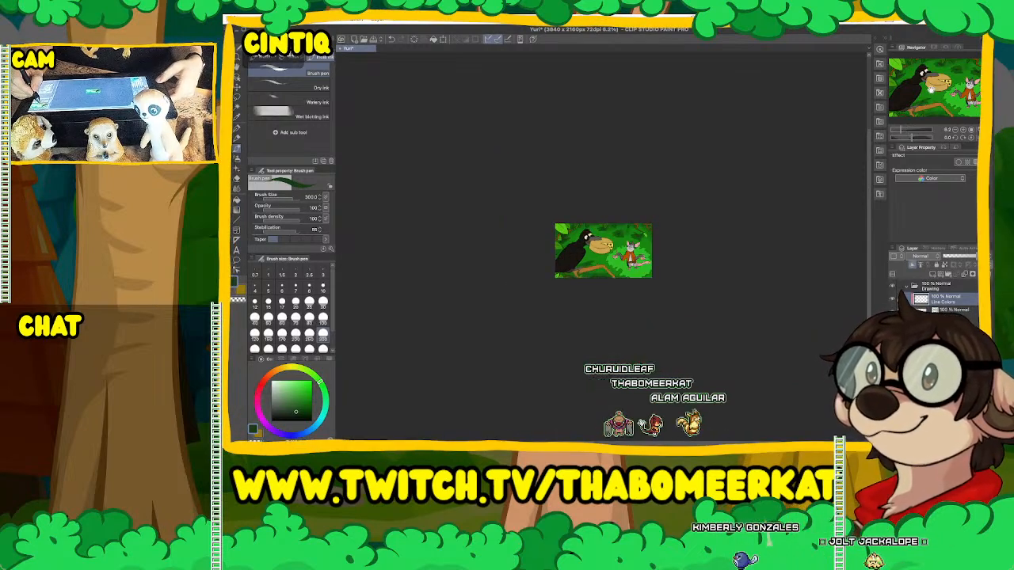
pyautogui.press('super+plus')
pyautogui.press('super+plus')
pyautogui.press('super+plus')
pyautogui.press('super+plus')
pyautogui.press('super+plus')
pyautogui.press('super+plus')
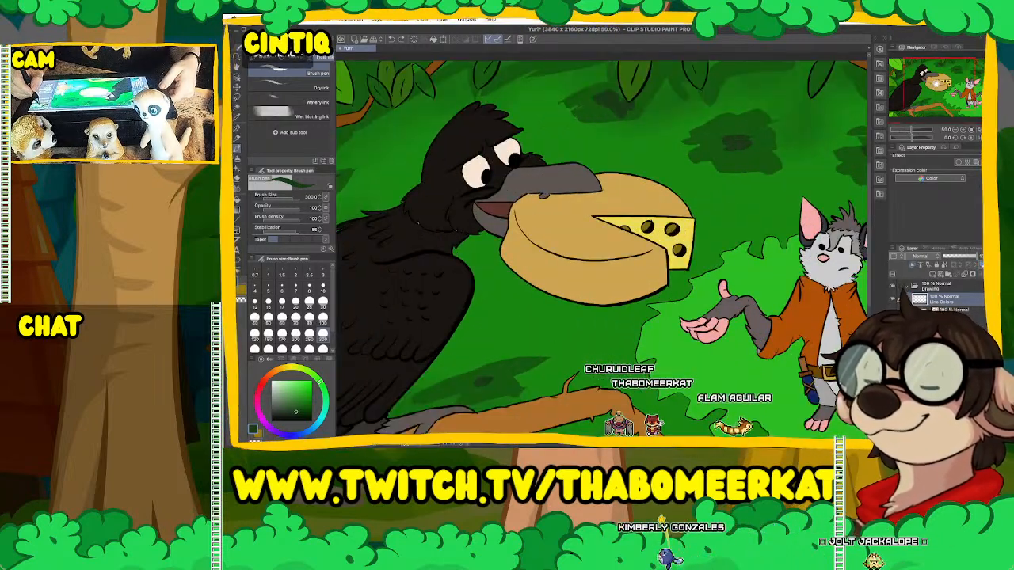
pyautogui.press('super+plus')
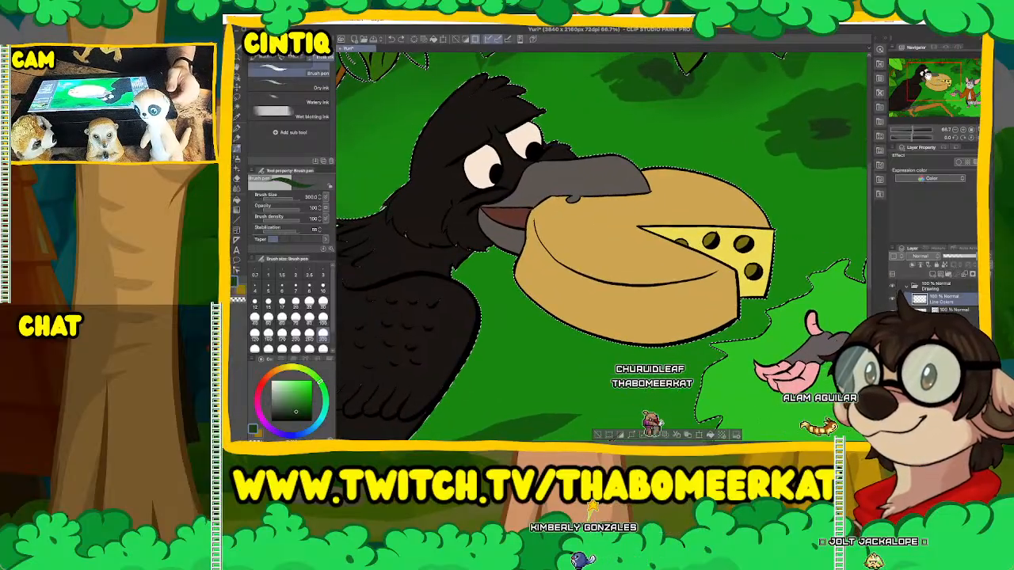
# Clear the background selection and recolour the cheese wheel's outlines brown with the Brush pen at size 80.
pyautogui.press('super+d')
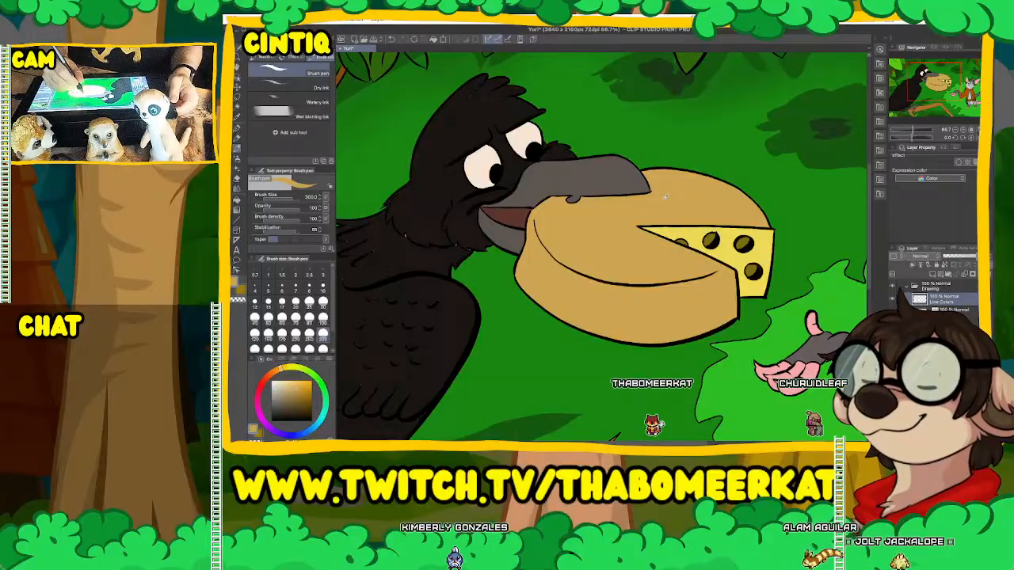
pyautogui.moveTo(593, 208); pyautogui.dragTo(634, 278)
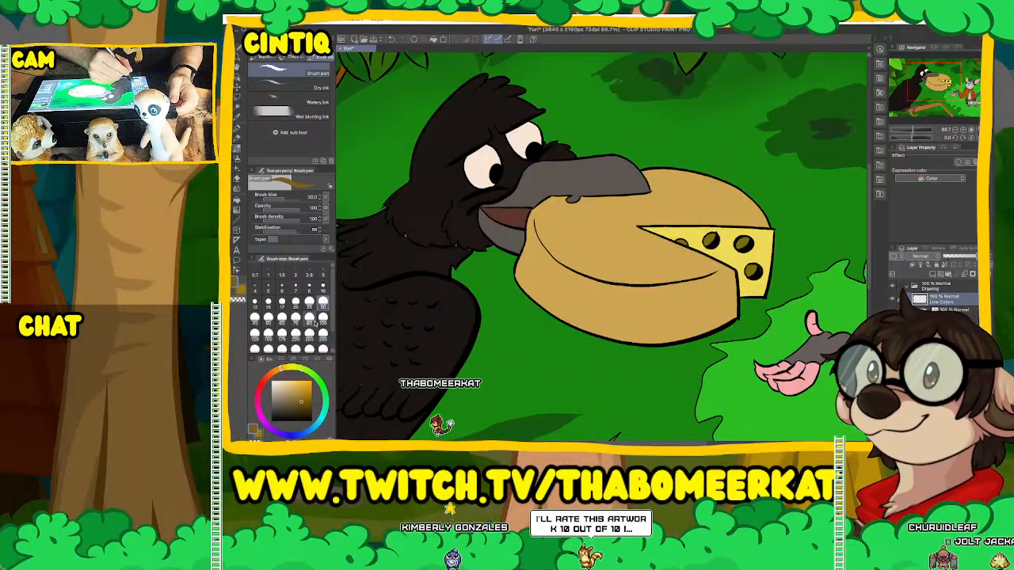
pyautogui.click(309, 317)
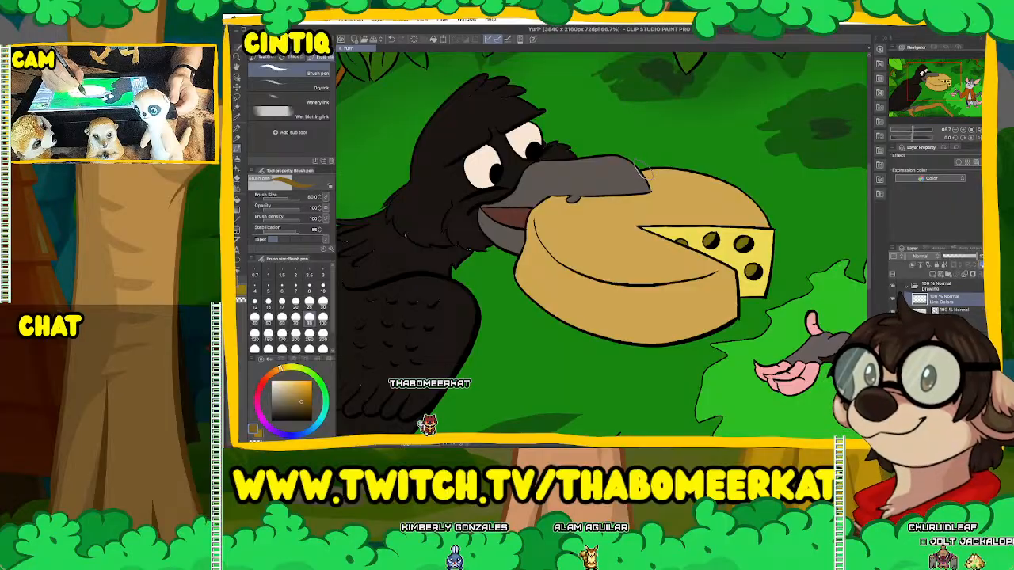
pyautogui.moveTo(682, 169); pyautogui.dragTo(686, 170)
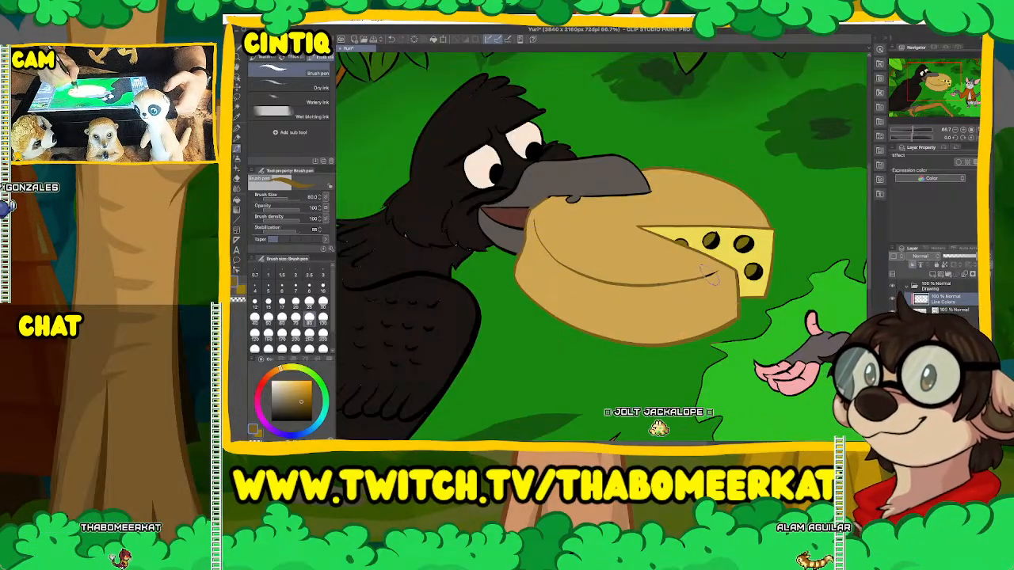
pyautogui.moveTo(594, 278); pyautogui.dragTo(717, 273)
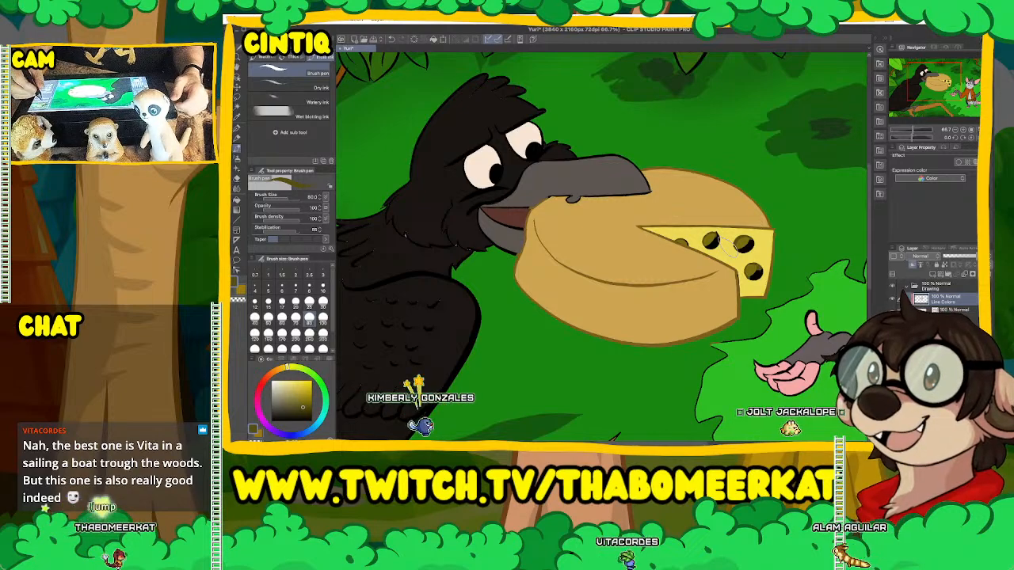
# Recolour the outlines of the lower branch and its twigs beneath the bird with a reddish brown sampled from the branch.
pyautogui.moveTo(945, 87)
pyautogui.mouseDown()
pyautogui.moveTo(957, 91)
pyautogui.moveTo(918, 85)
pyautogui.moveTo(920, 74)
pyautogui.moveTo(970, 92)
pyautogui.moveTo(952, 100)
pyautogui.mouseUp()
pyautogui.keyDown('alt'); pyautogui.click(498, 291); pyautogui.keyUp('alt')
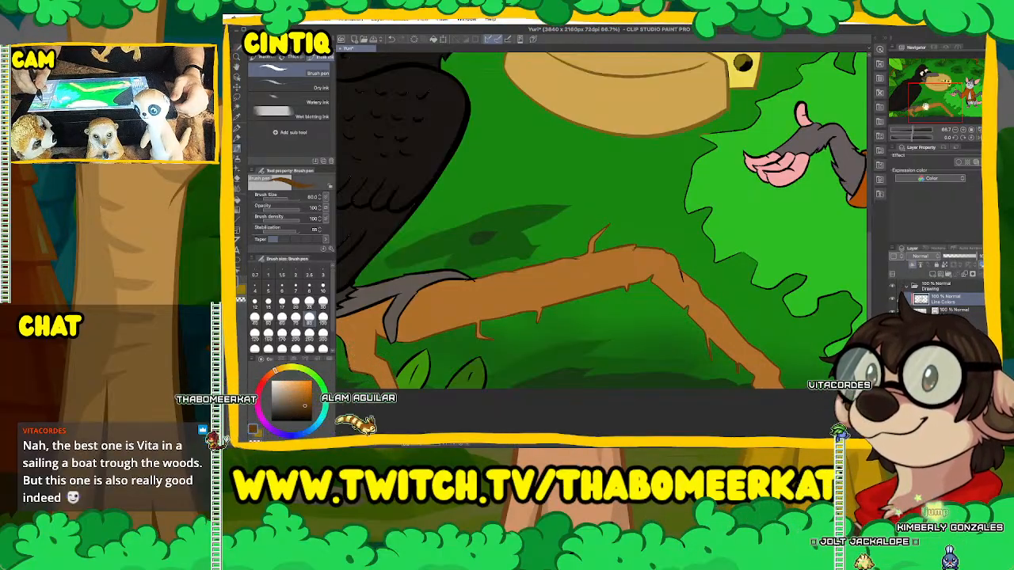
pyautogui.moveTo(354, 369); pyautogui.dragTo(467, 356)
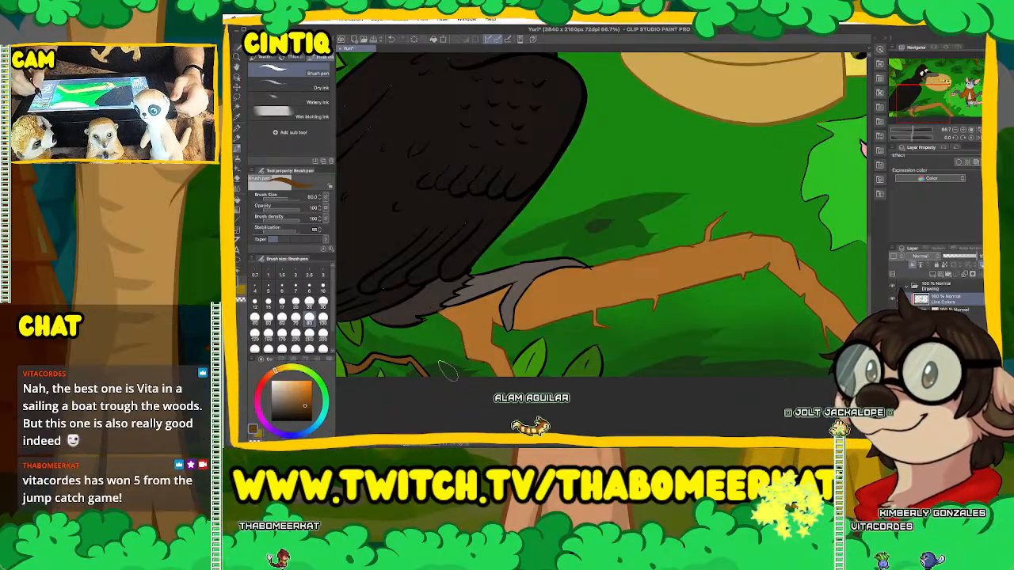
pyautogui.moveTo(461, 336); pyautogui.dragTo(557, 321)
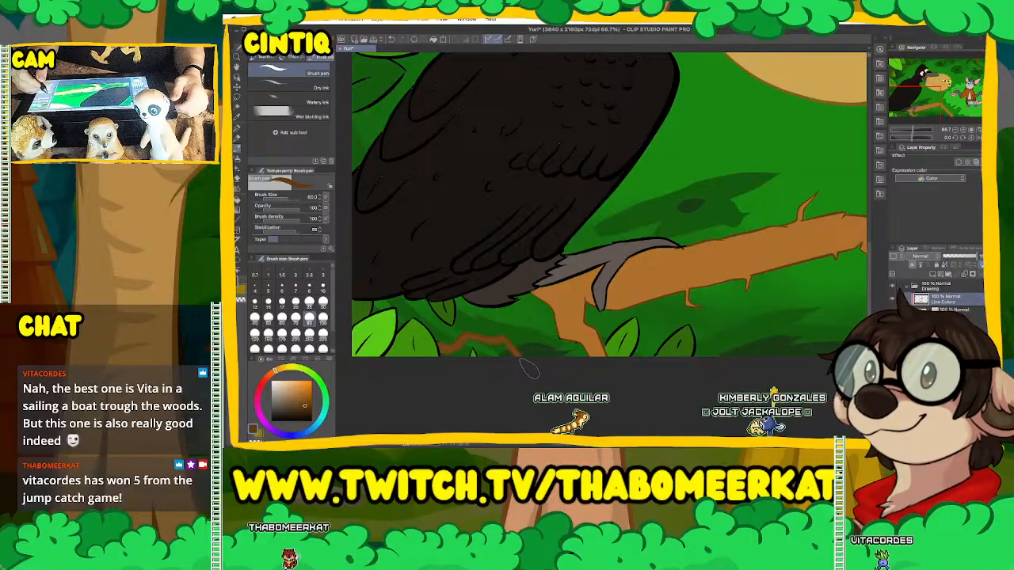
# Recolour the outlines of the light green bush around the mouse in dark green.
pyautogui.moveTo(713, 150); pyautogui.dragTo(350, 382)
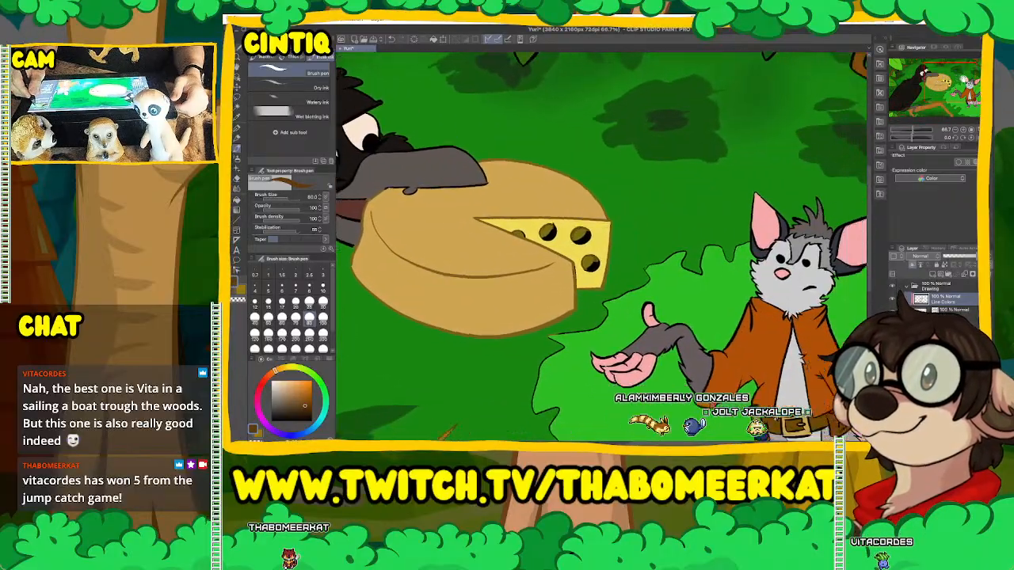
pyautogui.moveTo(713, 317); pyautogui.dragTo(487, 204)
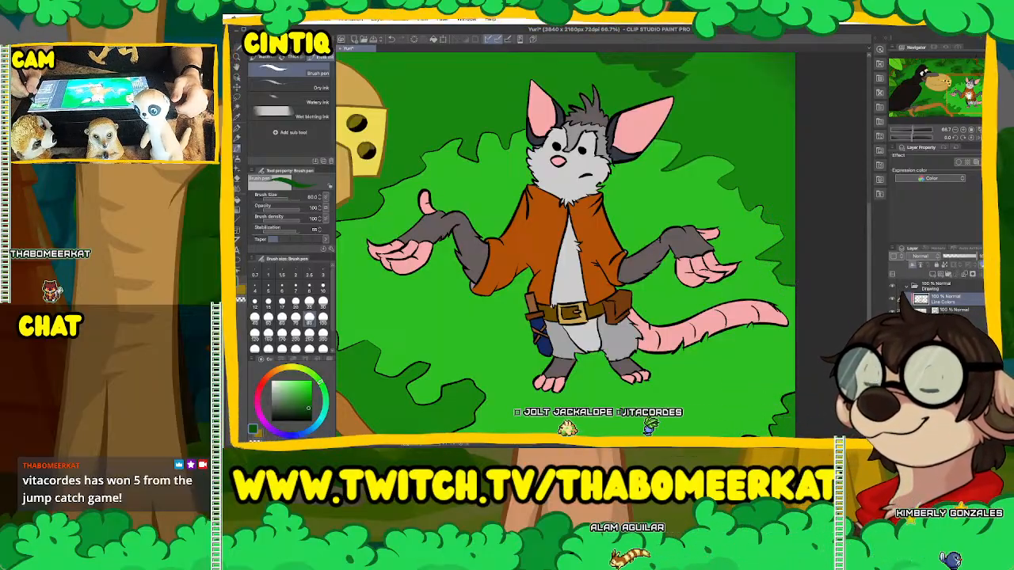
pyautogui.moveTo(566, 317); pyautogui.dragTo(542, 208)
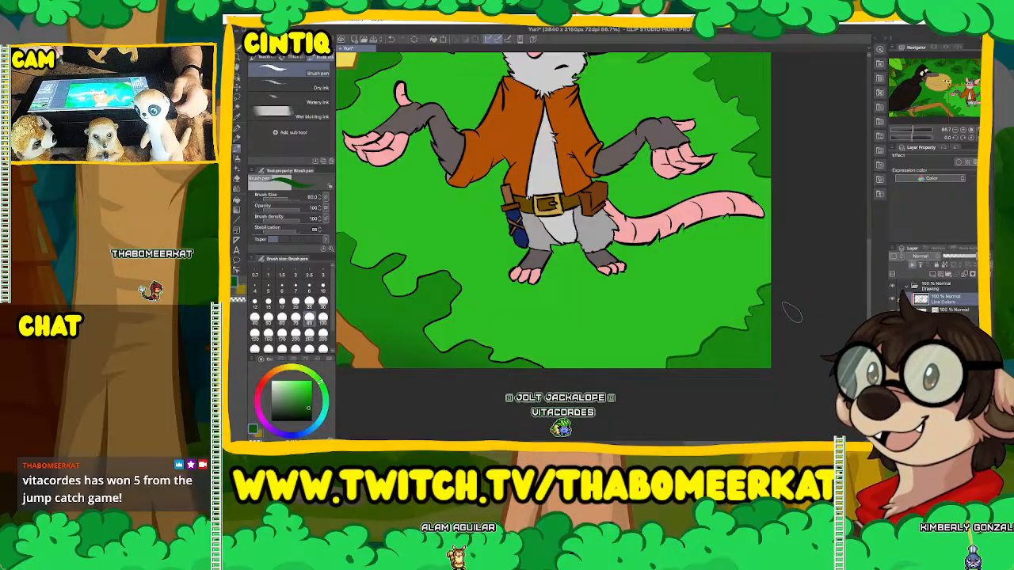
pyautogui.moveTo(963, 100)
pyautogui.mouseDown()
pyautogui.moveTo(958, 87)
pyautogui.moveTo(957, 107)
pyautogui.mouseUp()
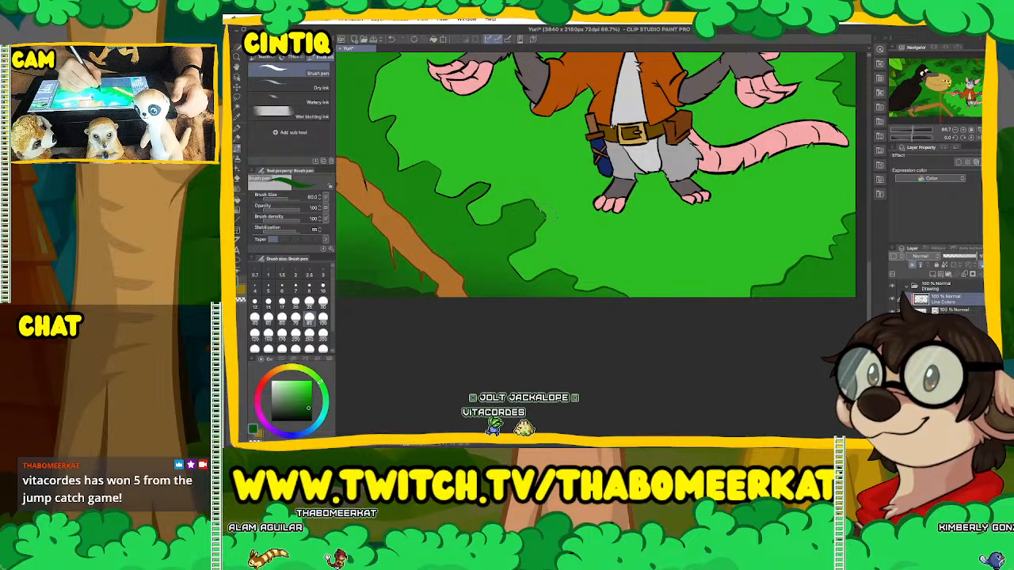
pyautogui.moveTo(957, 98); pyautogui.dragTo(953, 82)
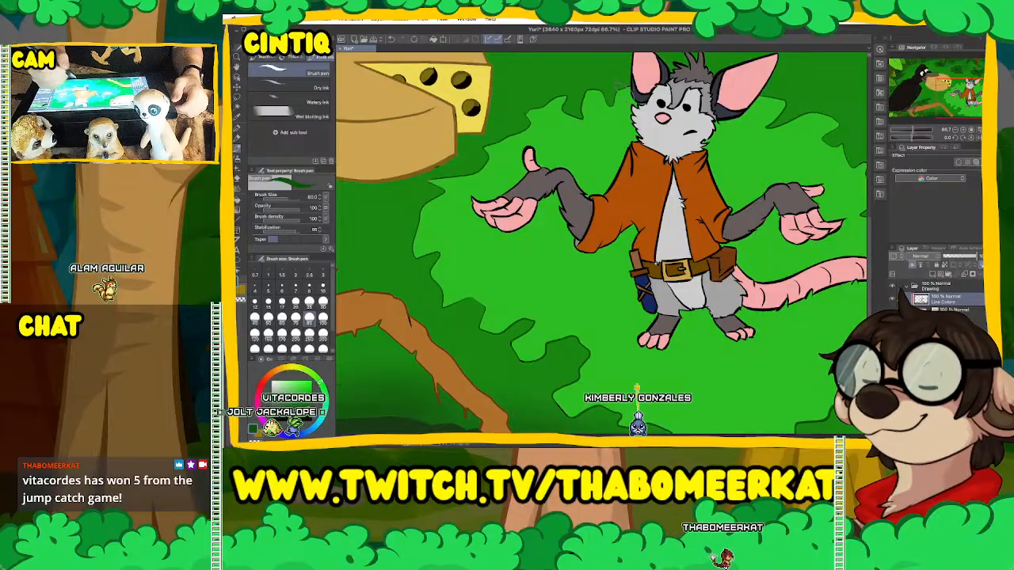
# Recolour the outlines of the bright leaf above the mouse in green and those of the upper-right branch in brown.
pyautogui.moveTo(945, 93); pyautogui.dragTo(963, 70)
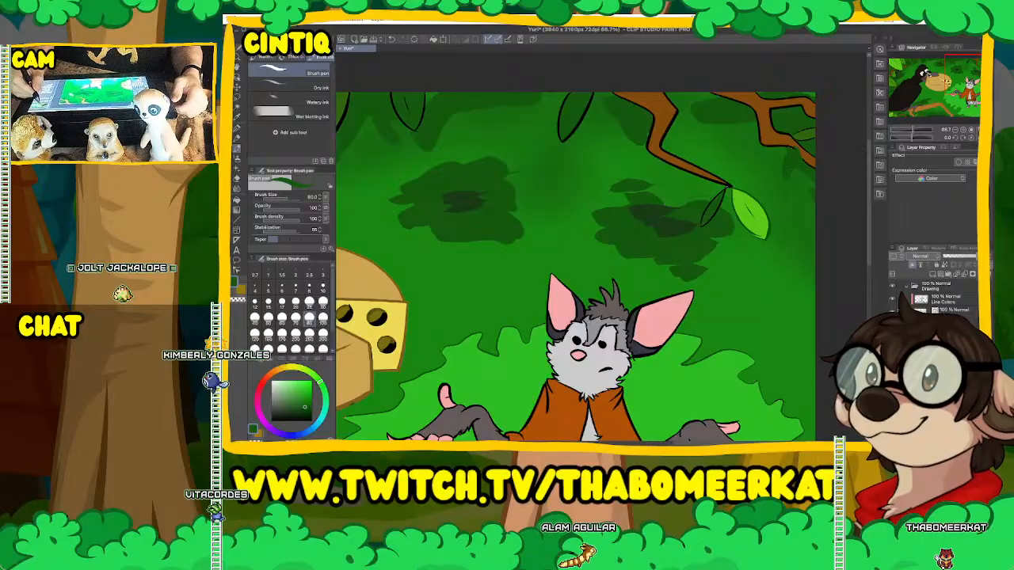
pyautogui.moveTo(958, 79)
pyautogui.mouseDown()
pyautogui.moveTo(945, 109)
pyautogui.moveTo(974, 55)
pyautogui.mouseUp()
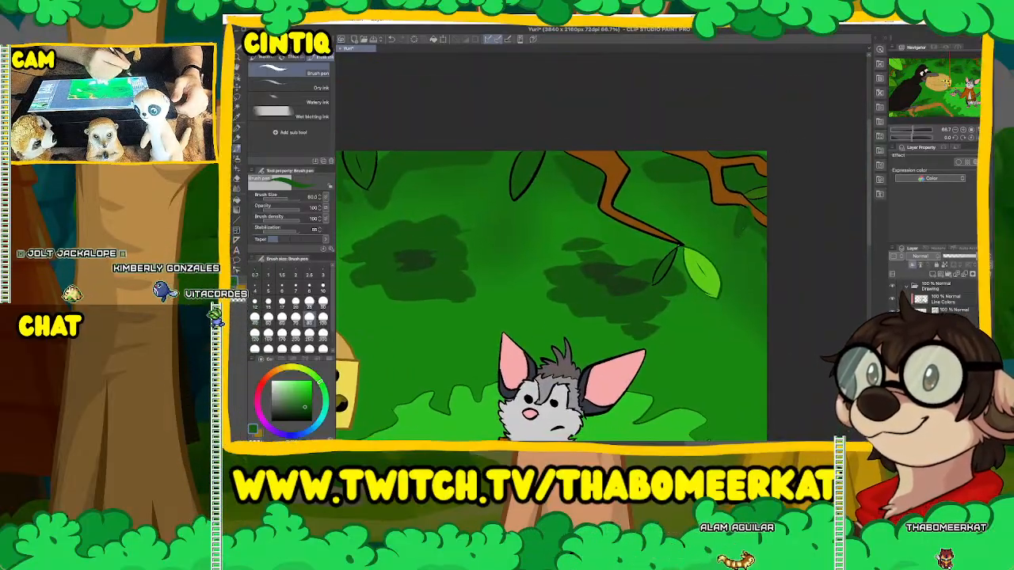
pyautogui.click(319, 383)
pyautogui.click(306, 407)
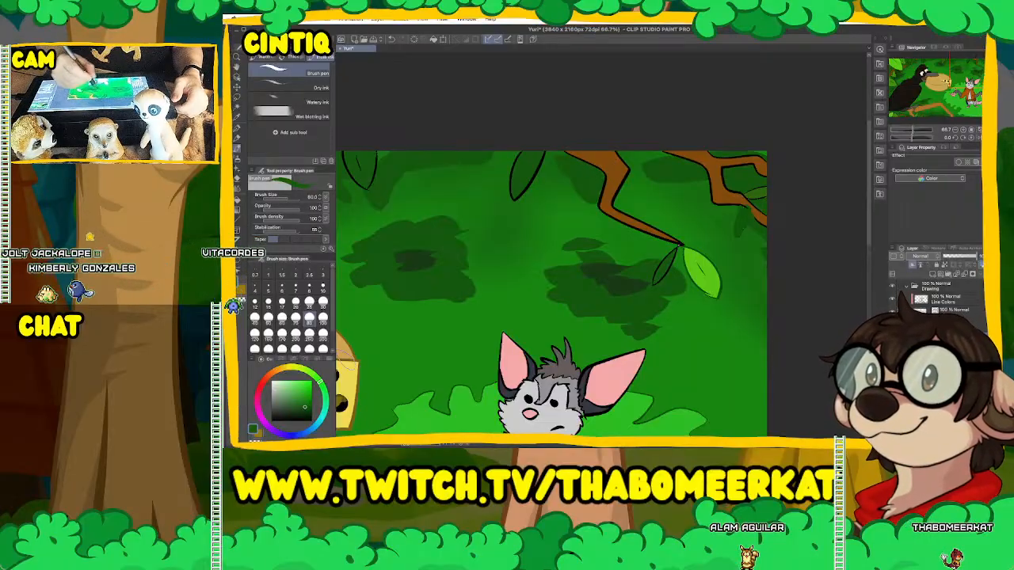
pyautogui.keyDown('alt'); pyautogui.click(605, 159); pyautogui.keyUp('alt')
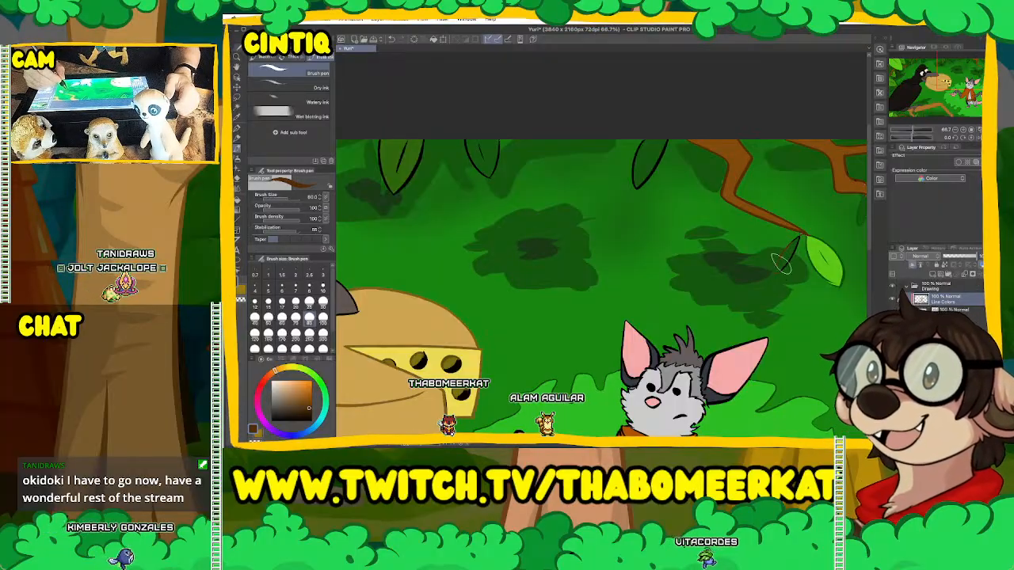
# Undo the last stroke and recolour the outlines of the dark leaves hanging along the canvas's upper edge in dark green.
pyautogui.press('super+z')
pyautogui.keyDown('alt'); pyautogui.click(780, 266); pyautogui.keyUp('alt')
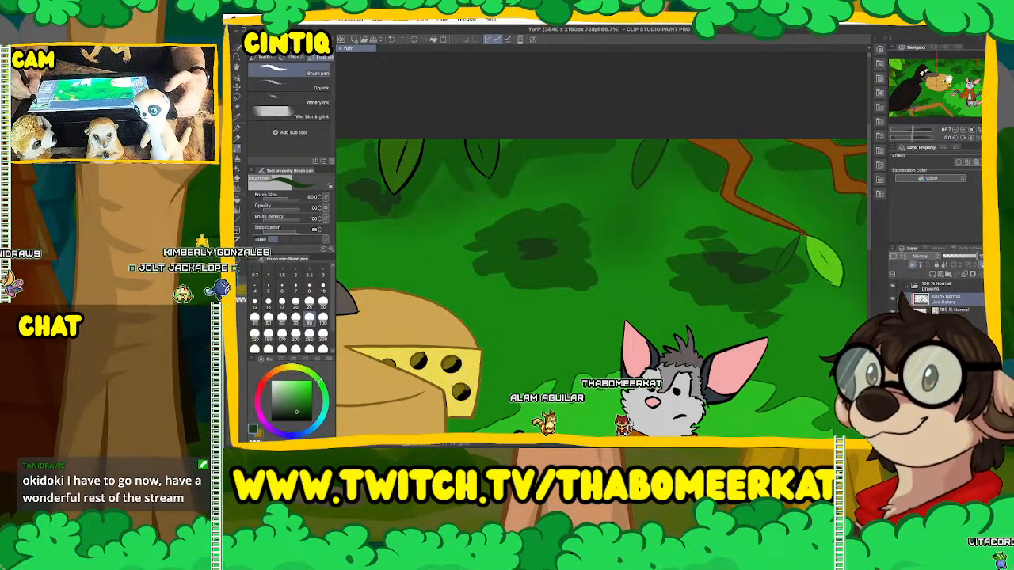
pyautogui.click(949, 68)
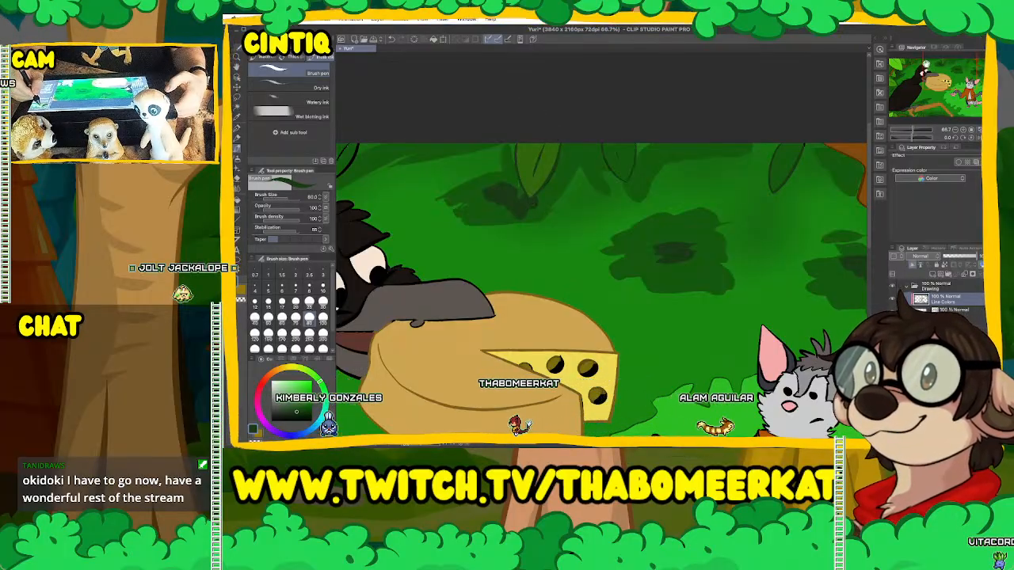
pyautogui.moveTo(372, 238); pyautogui.dragTo(565, 253)
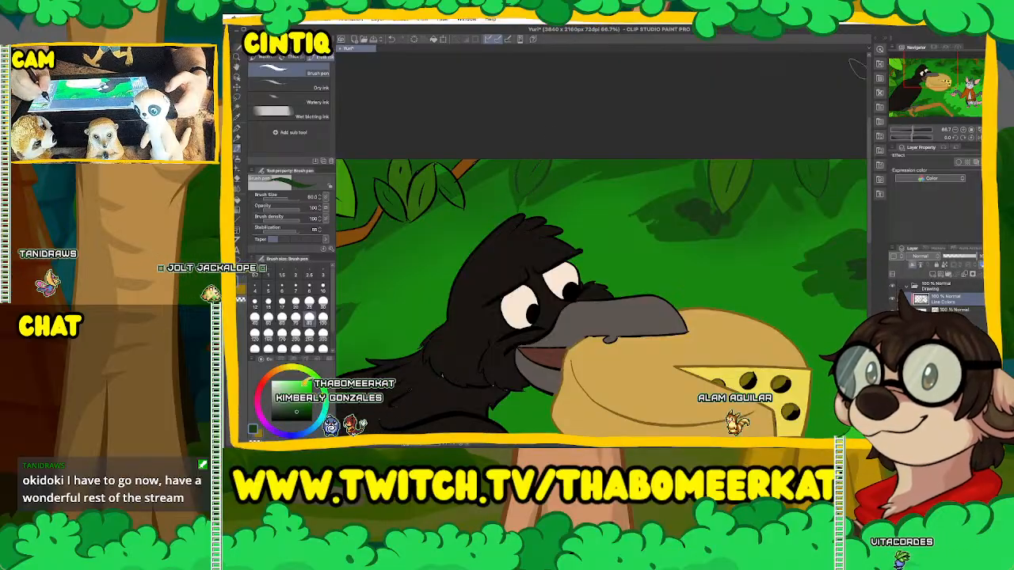
# Recolour the outlines of the leaf cluster and large leaves behind the bird in green, using darker green for the shaded leaves.
pyautogui.moveTo(433, 171); pyautogui.dragTo(626, 207)
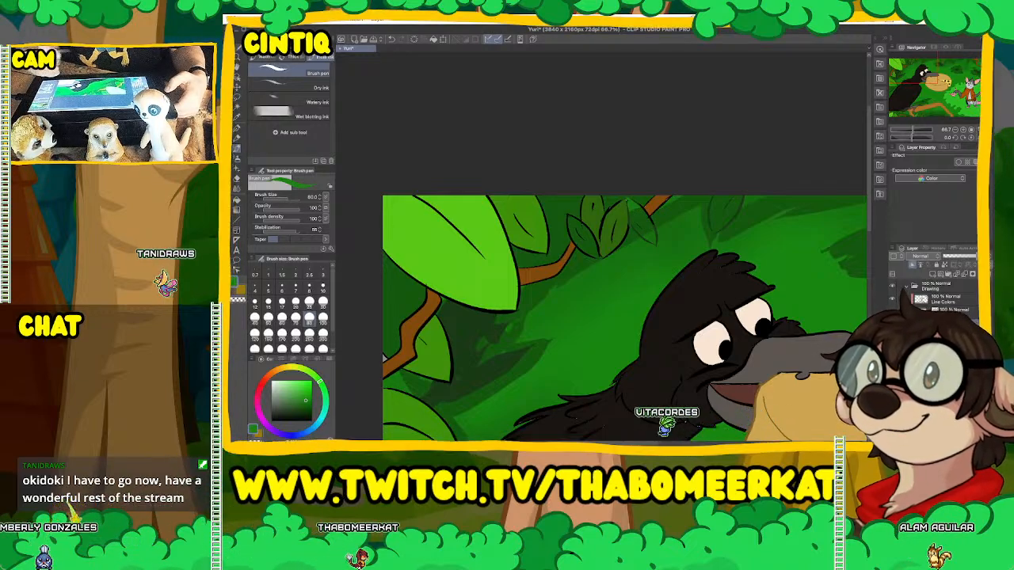
pyautogui.moveTo(633, 214); pyautogui.dragTo(643, 224)
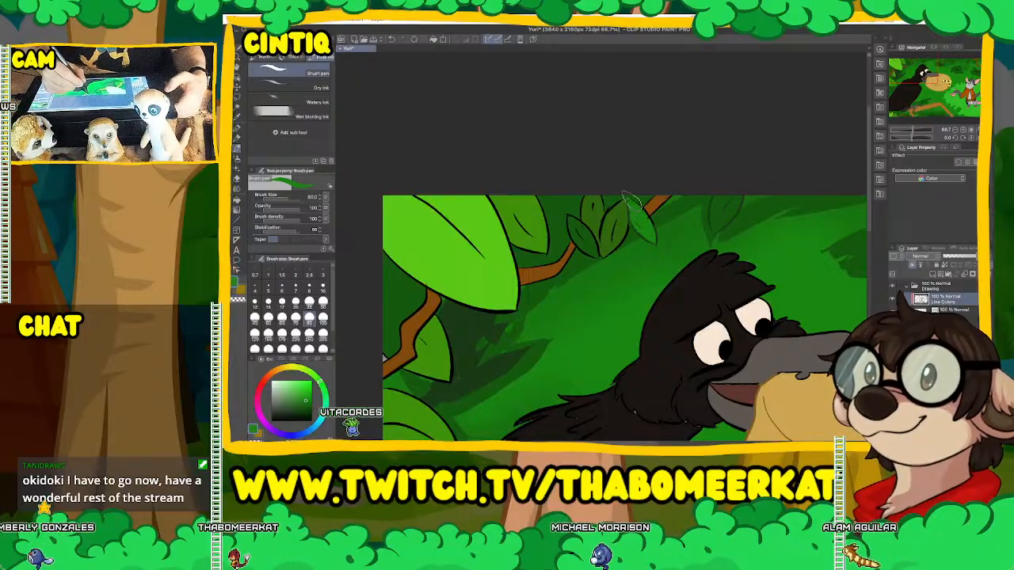
pyautogui.moveTo(634, 204)
pyautogui.mouseDown()
pyautogui.moveTo(658, 241)
pyautogui.moveTo(622, 208)
pyautogui.moveTo(590, 228)
pyautogui.moveTo(612, 222)
pyautogui.moveTo(606, 261)
pyautogui.mouseUp()
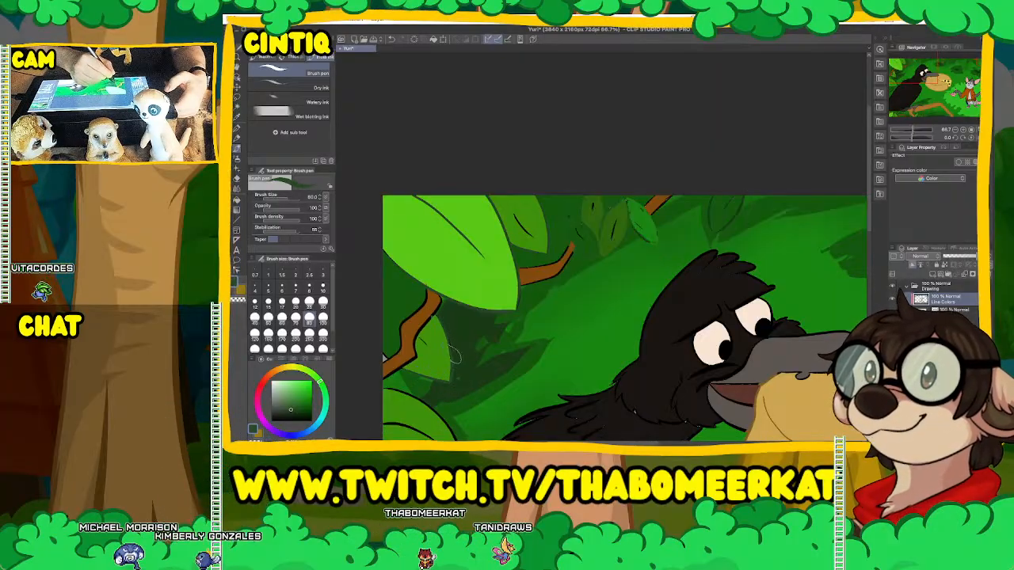
pyautogui.moveTo(917, 96); pyautogui.dragTo(891, 99)
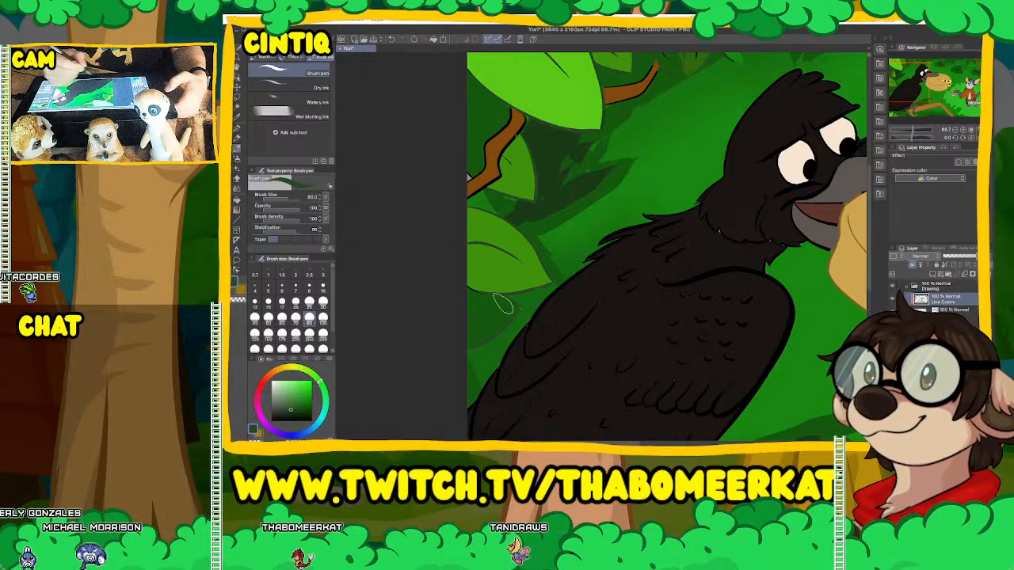
pyautogui.moveTo(503, 303)
pyautogui.mouseDown()
pyautogui.moveTo(459, 413)
pyautogui.moveTo(467, 401)
pyautogui.mouseUp()
# Recolour the upper-left branch outlines in a darkened brown sampled from the branch, and pick up green for the adjoining foliage.
pyautogui.keyDown('alt'); pyautogui.click(594, 187); pyautogui.keyUp('alt')
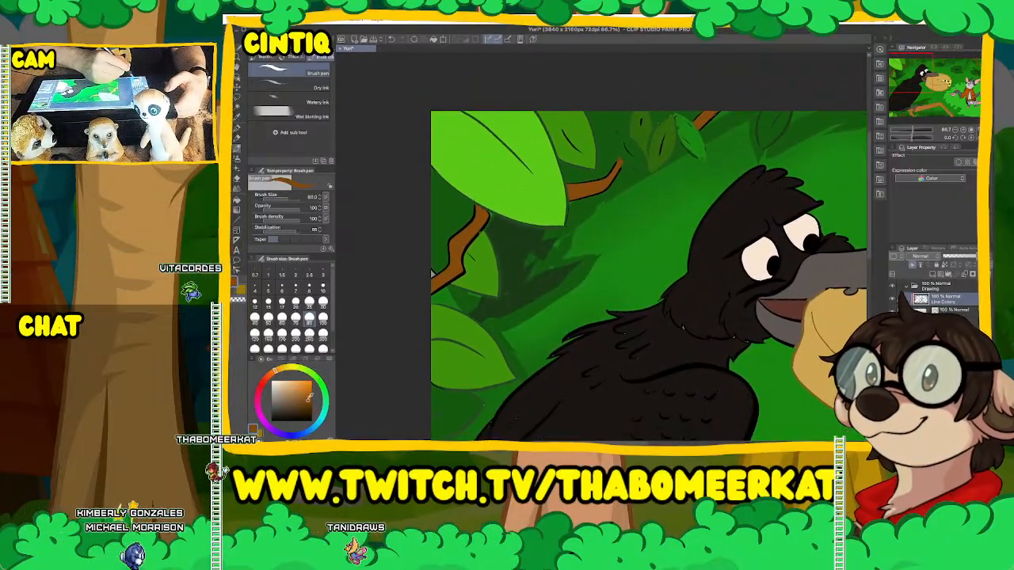
pyautogui.click(301, 409)
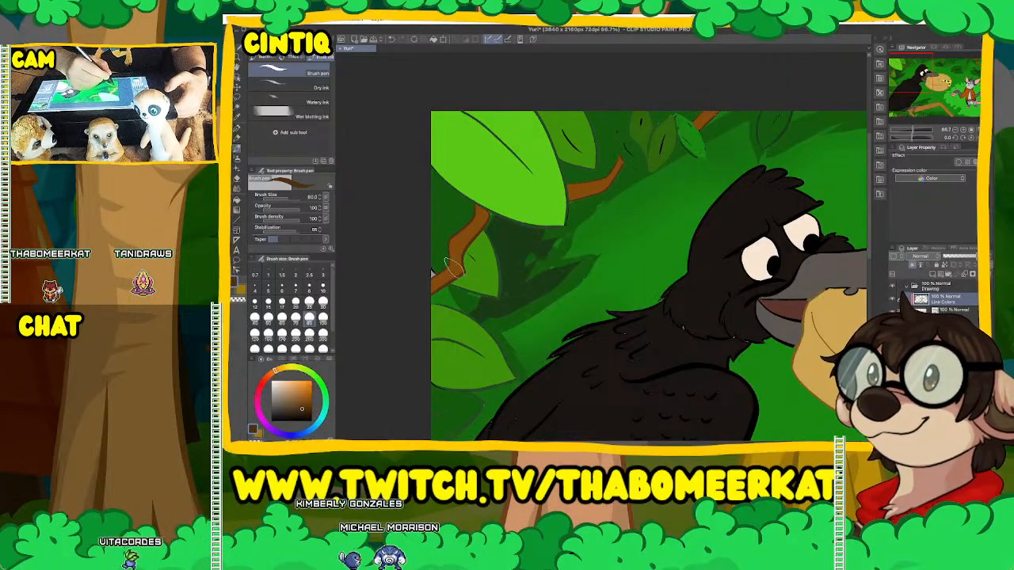
pyautogui.keyDown('alt'); pyautogui.click(448, 248); pyautogui.keyUp('alt')
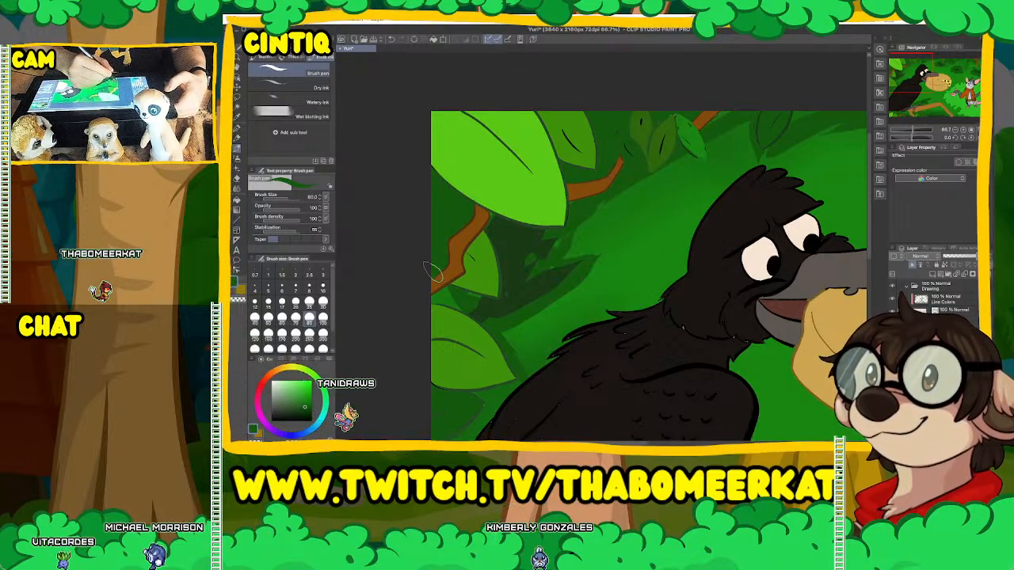
# Check the whole illustration and recolour the outlines of the leaves below the bird's tail in dark green.
pyautogui.hotkey('ctrl', '-')
pyautogui.hotkey('ctrl', '-')
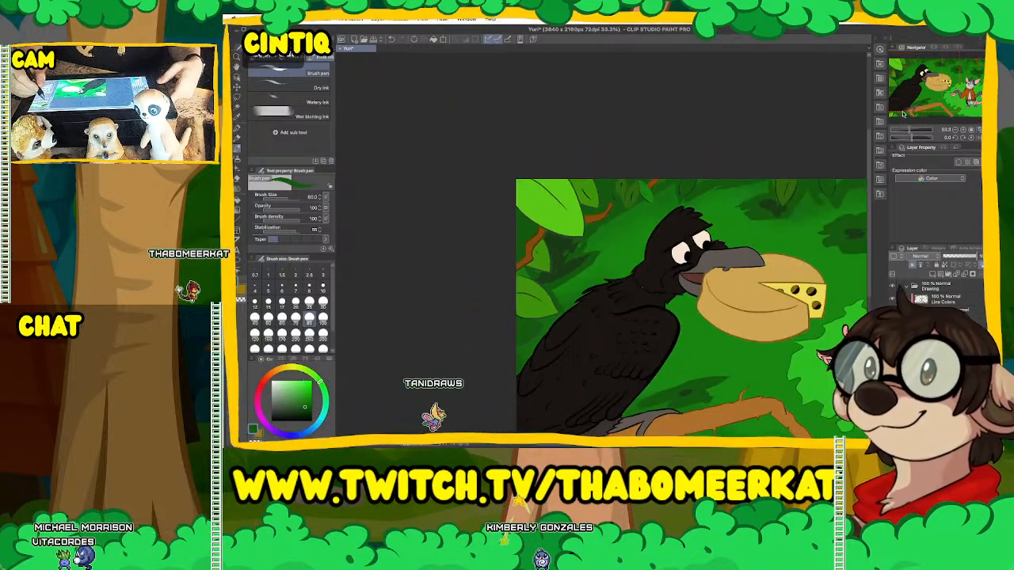
pyautogui.moveTo(934, 94)
pyautogui.mouseDown()
pyautogui.moveTo(950, 105)
pyautogui.moveTo(955, 95)
pyautogui.moveTo(941, 103)
pyautogui.mouseUp()
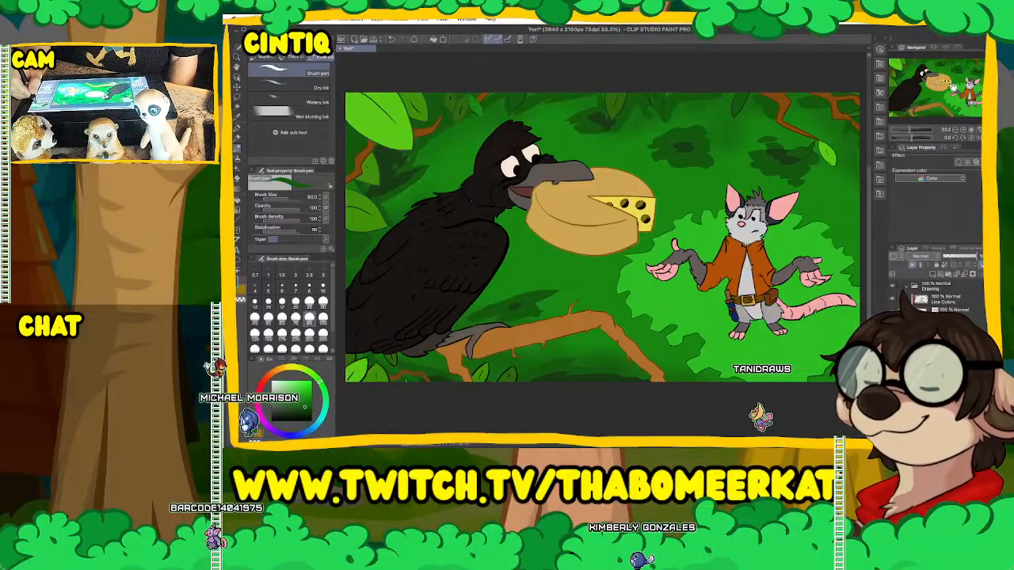
pyautogui.moveTo(953, 86); pyautogui.dragTo(938, 96)
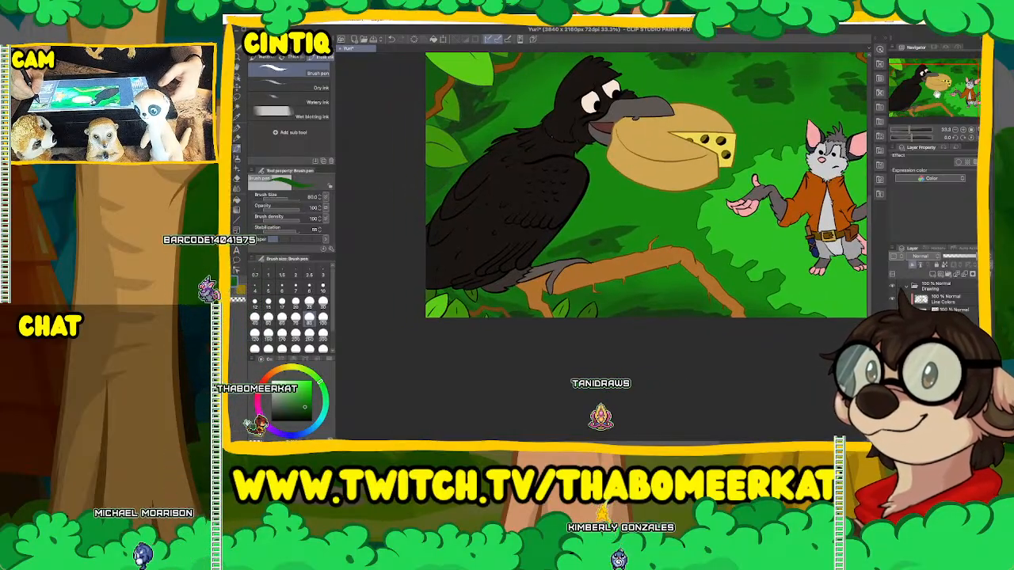
pyautogui.moveTo(937, 94); pyautogui.dragTo(902, 102)
pyautogui.press('super+plus')
pyautogui.press('super+plus')
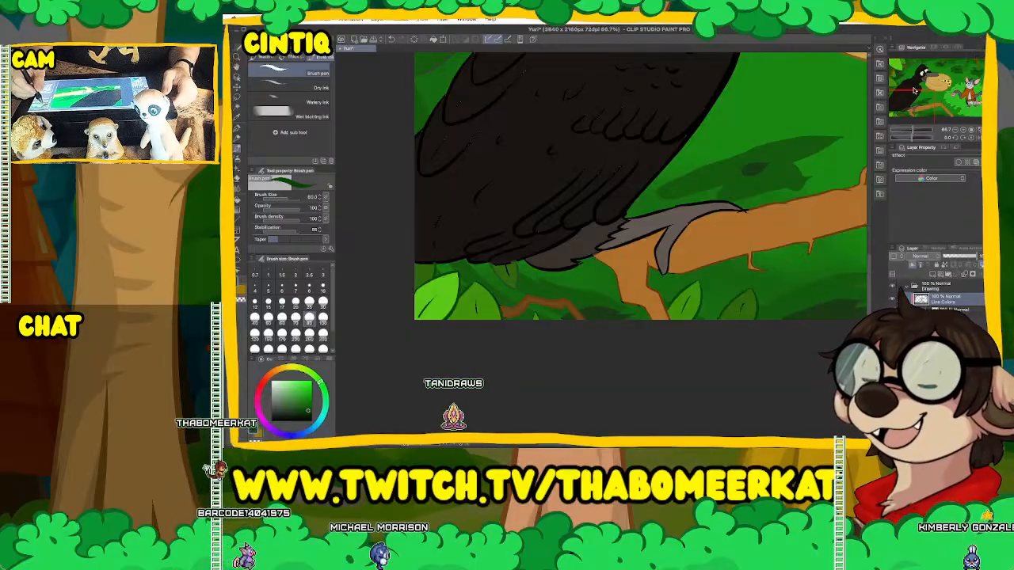
# Pick up the bird's dark body colour, lighten it to grey and recolour the long feather lines along the wing's rear edge.
pyautogui.moveTo(928, 101); pyautogui.dragTo(912, 83)
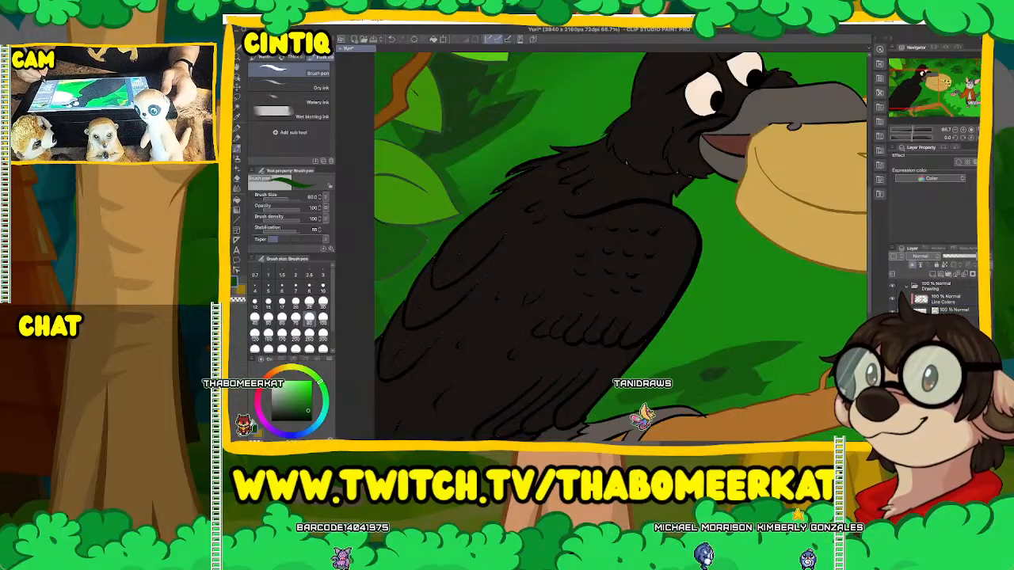
pyautogui.keyDown('alt'); pyautogui.click(521, 254); pyautogui.keyUp('alt')
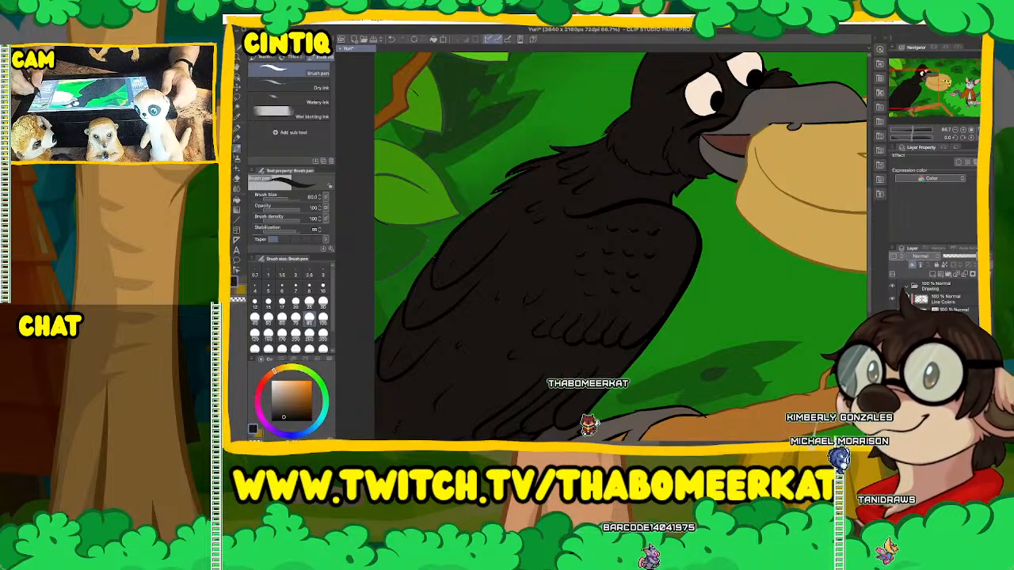
pyautogui.moveTo(911, 93); pyautogui.dragTo(919, 85)
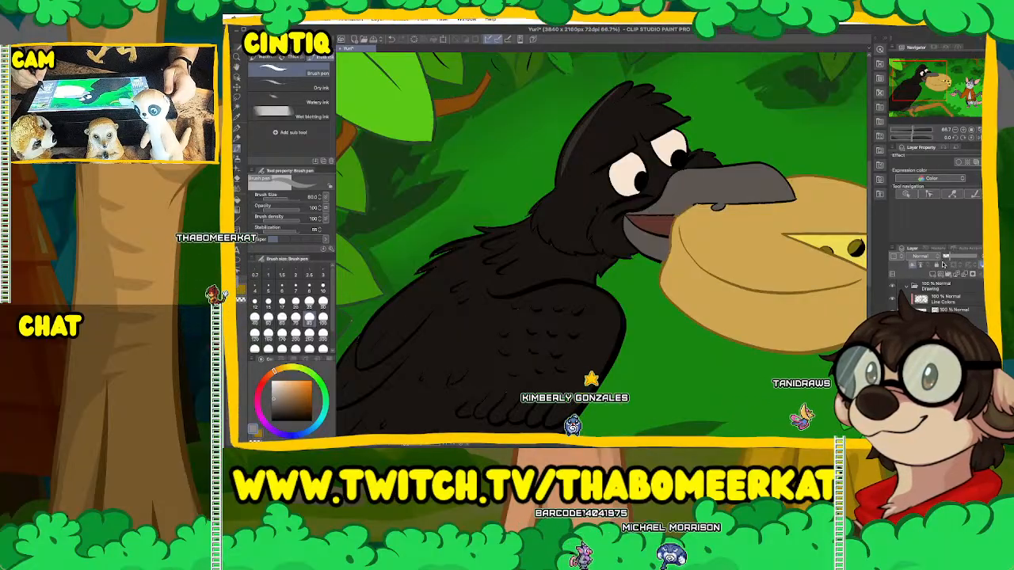
pyautogui.moveTo(893, 99); pyautogui.dragTo(887, 105)
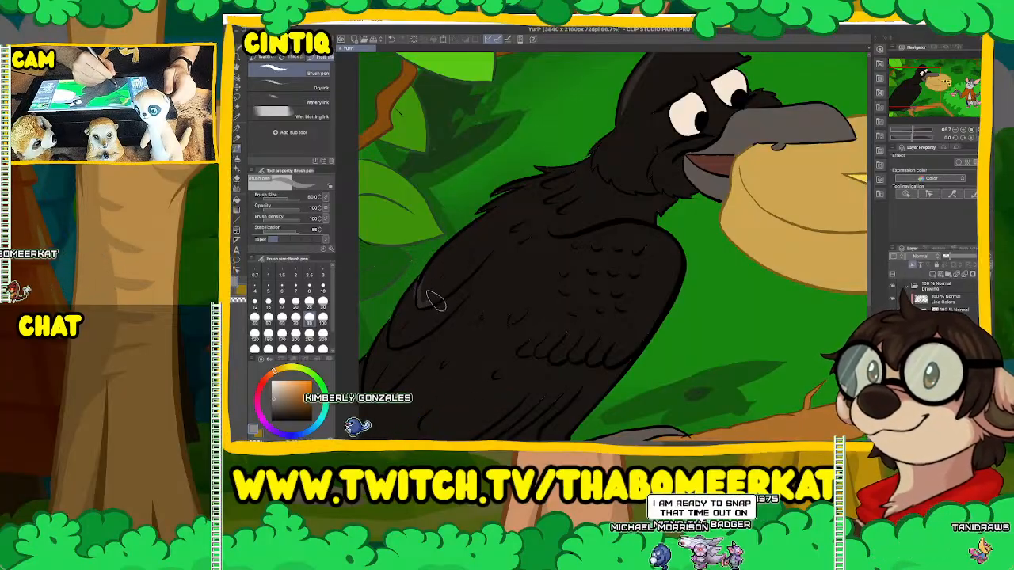
pyautogui.moveTo(435, 300); pyautogui.dragTo(488, 255)
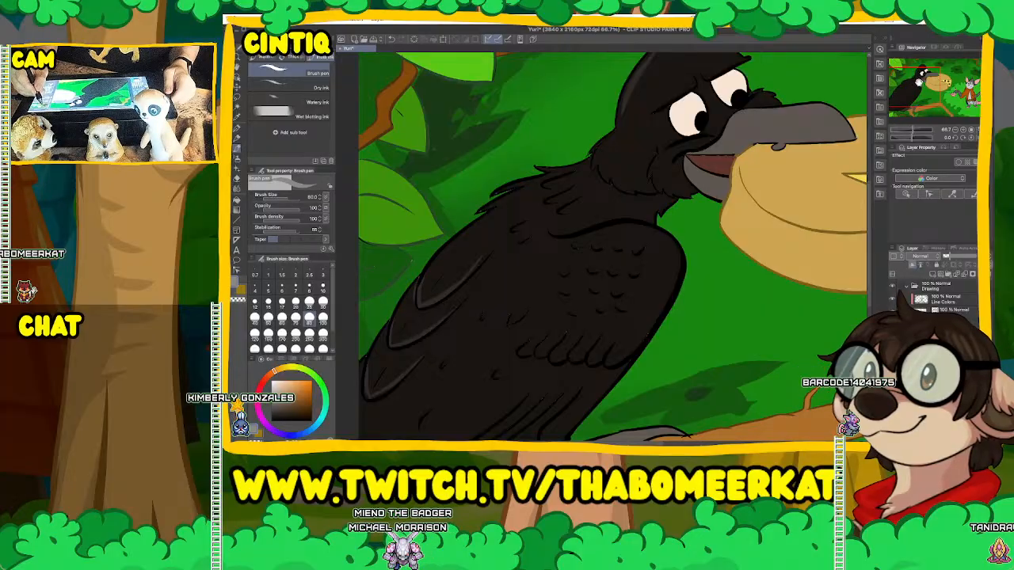
# Recolour the feather lines on the bird's lower wing and tail in grey.
pyautogui.moveTo(919, 82); pyautogui.dragTo(916, 89)
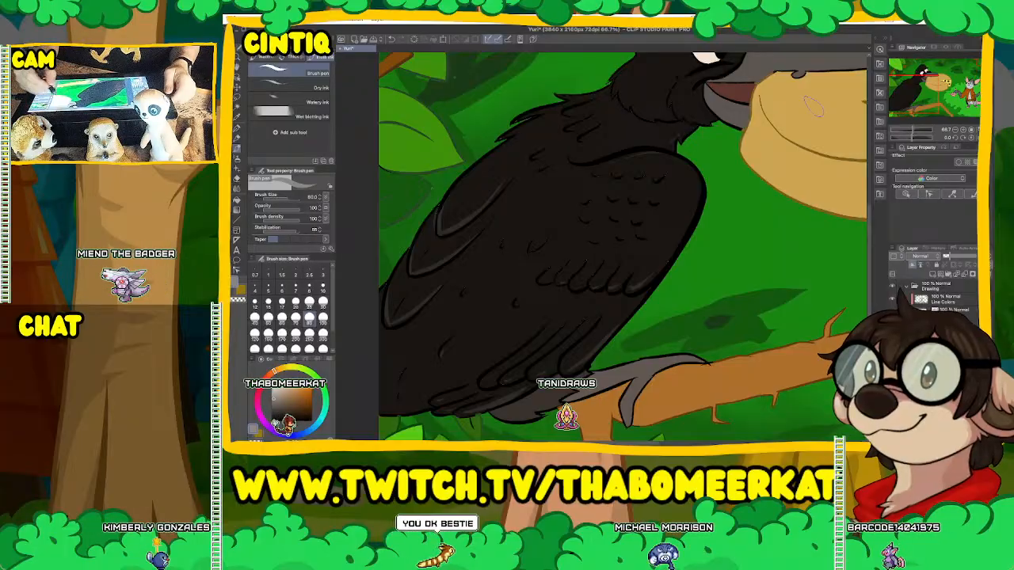
pyautogui.moveTo(932, 91)
pyautogui.mouseDown()
pyautogui.moveTo(921, 95)
pyautogui.moveTo(943, 69)
pyautogui.moveTo(982, 83)
pyautogui.moveTo(986, 101)
pyautogui.moveTo(929, 99)
pyautogui.mouseUp()
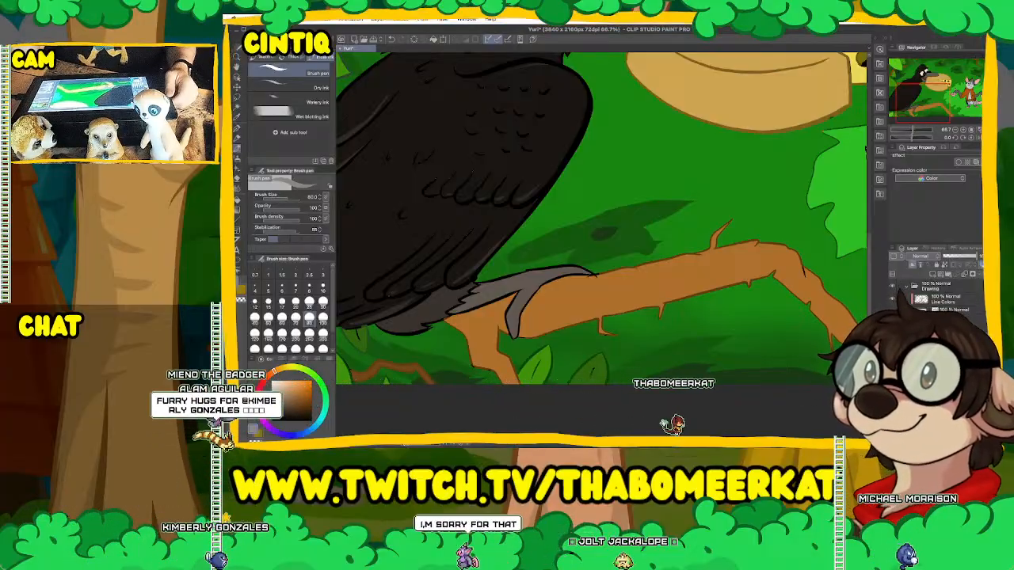
pyautogui.moveTo(915, 87); pyautogui.dragTo(906, 81)
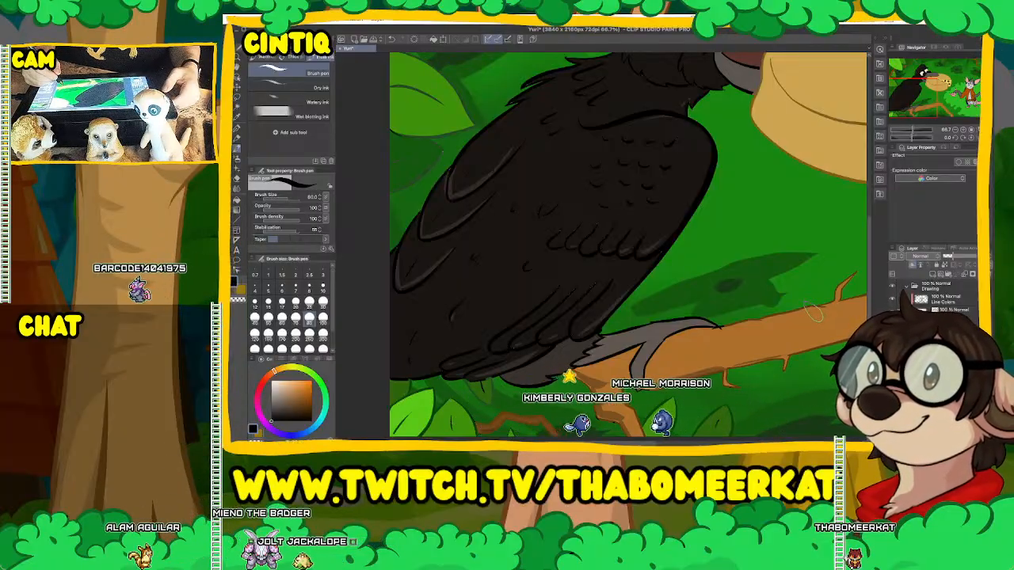
# Try black brush strokes along the canvas's upper edge above the hanging leaves.
pyautogui.moveTo(911, 98); pyautogui.dragTo(936, 103)
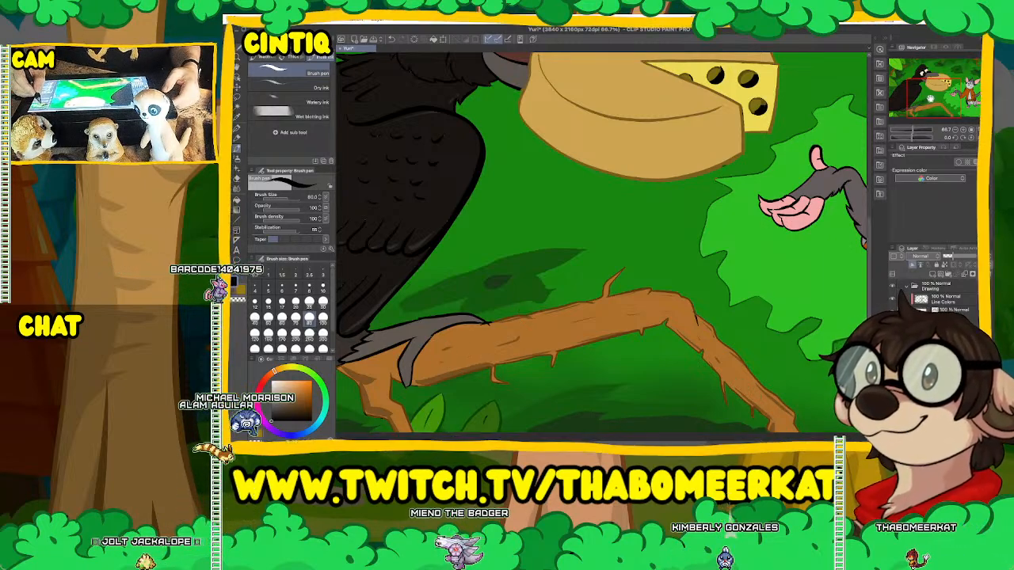
pyautogui.moveTo(935, 97); pyautogui.dragTo(961, 73)
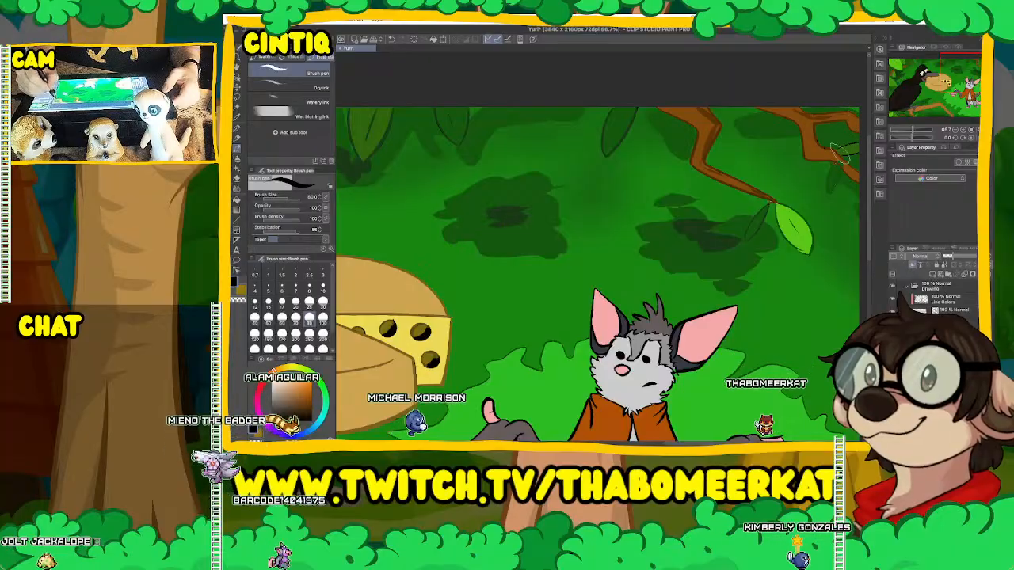
pyautogui.moveTo(965, 73); pyautogui.dragTo(943, 72)
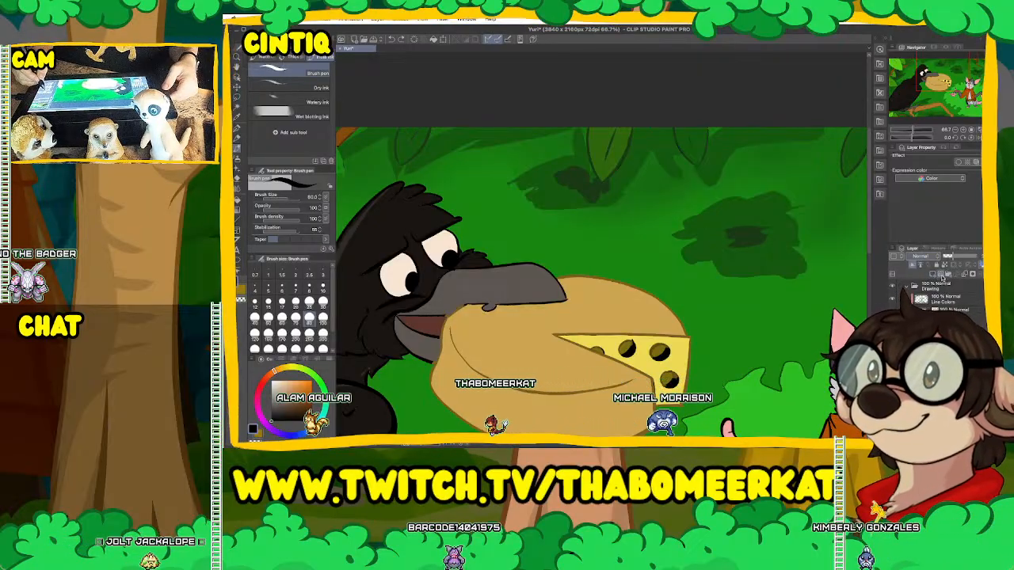
pyautogui.click(941, 275)
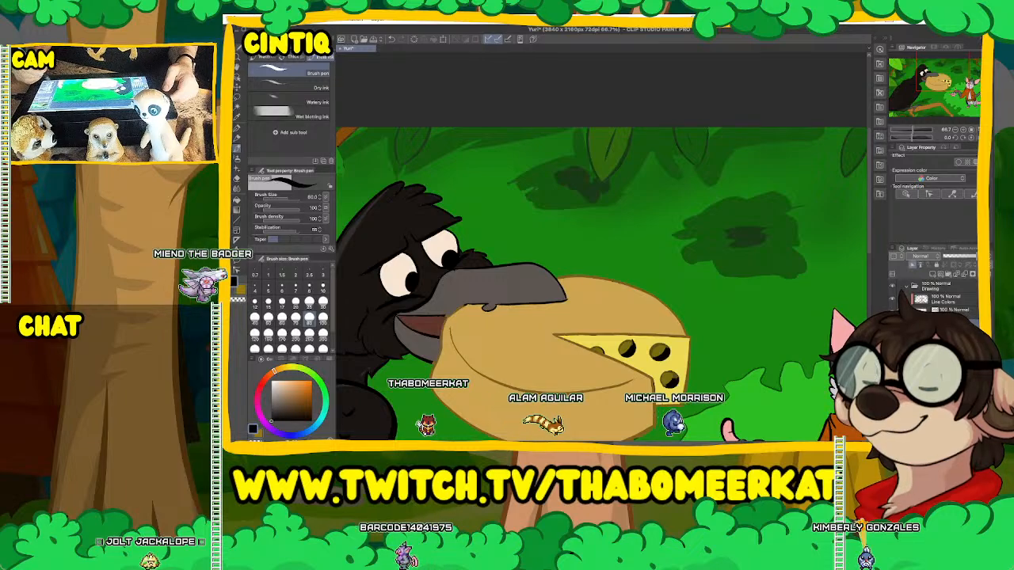
pyautogui.moveTo(710, 133); pyautogui.dragTo(763, 129)
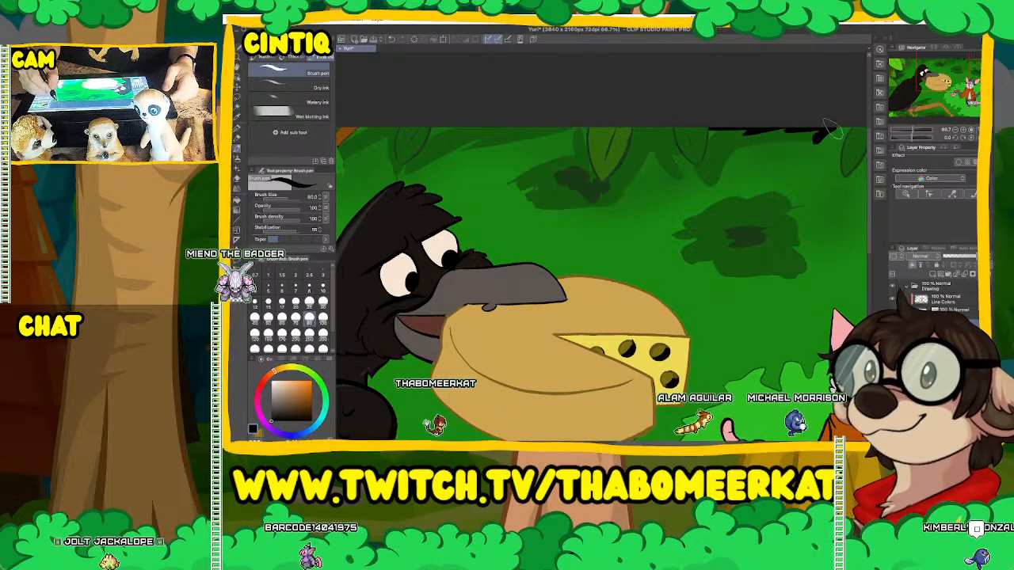
pyautogui.moveTo(827, 129); pyautogui.dragTo(809, 176)
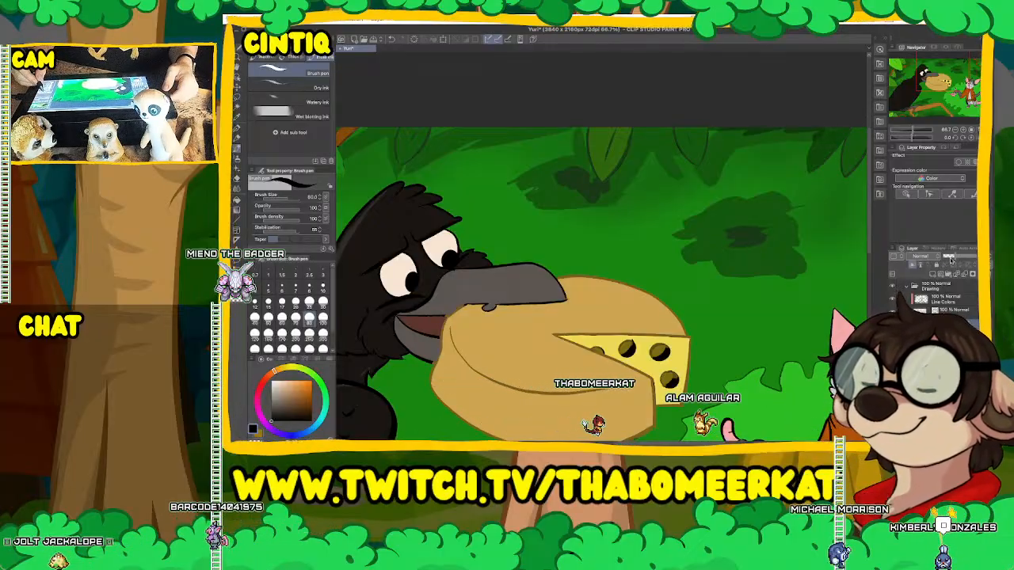
# Check the mouse, the branch and the whole illustration, and add a new layer above the Line Colors layer.
pyautogui.moveTo(864, 135); pyautogui.dragTo(625, 143)
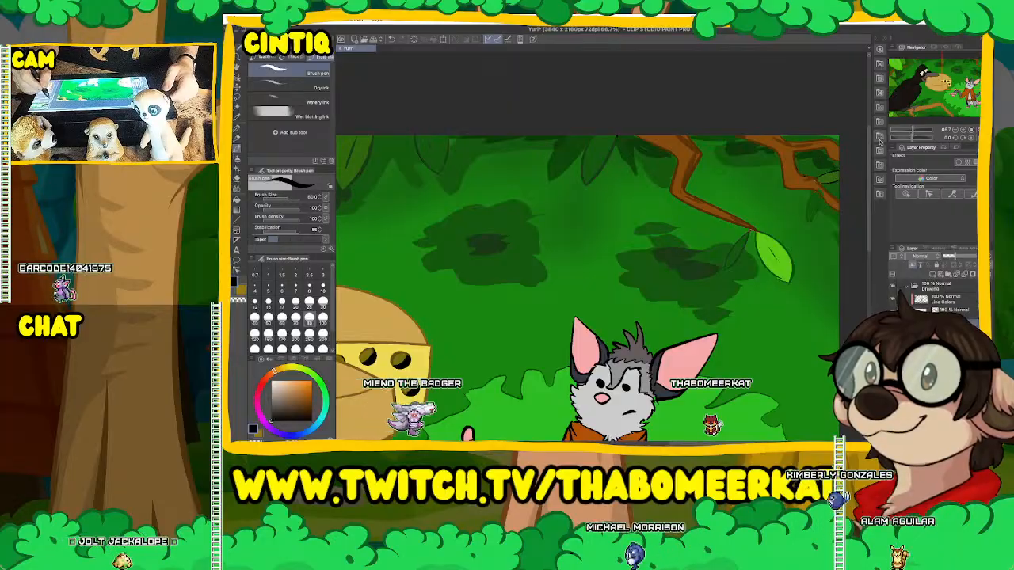
pyautogui.moveTo(968, 69)
pyautogui.mouseDown()
pyautogui.moveTo(949, 73)
pyautogui.moveTo(973, 80)
pyautogui.mouseUp()
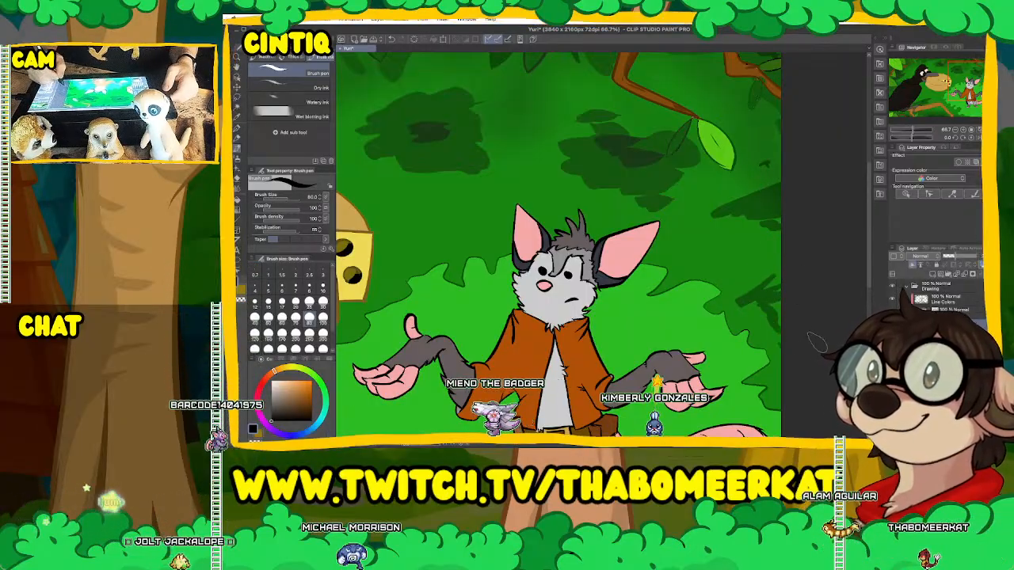
pyautogui.scroll(-5, 559, 245)
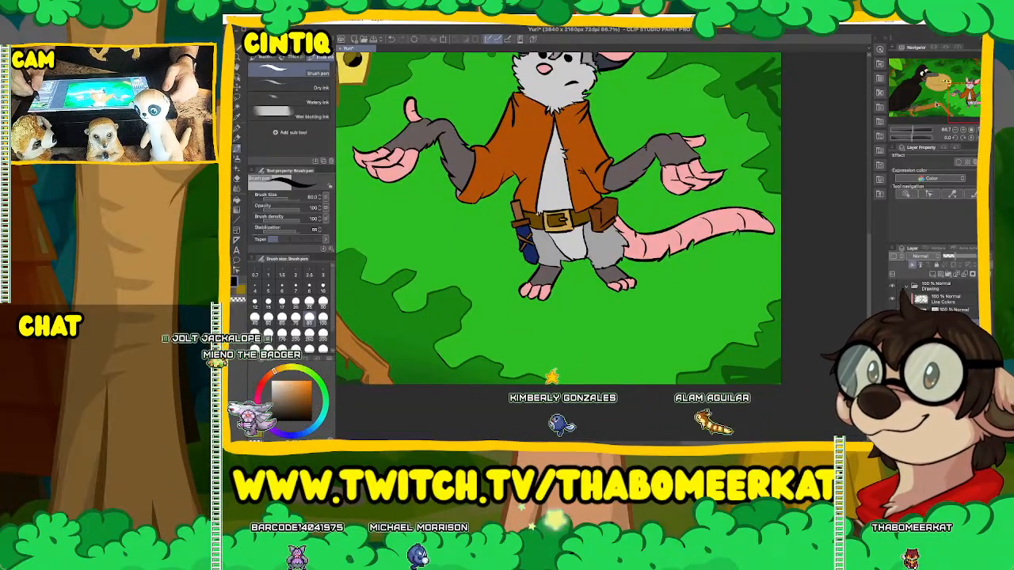
pyautogui.moveTo(962, 96); pyautogui.dragTo(913, 113)
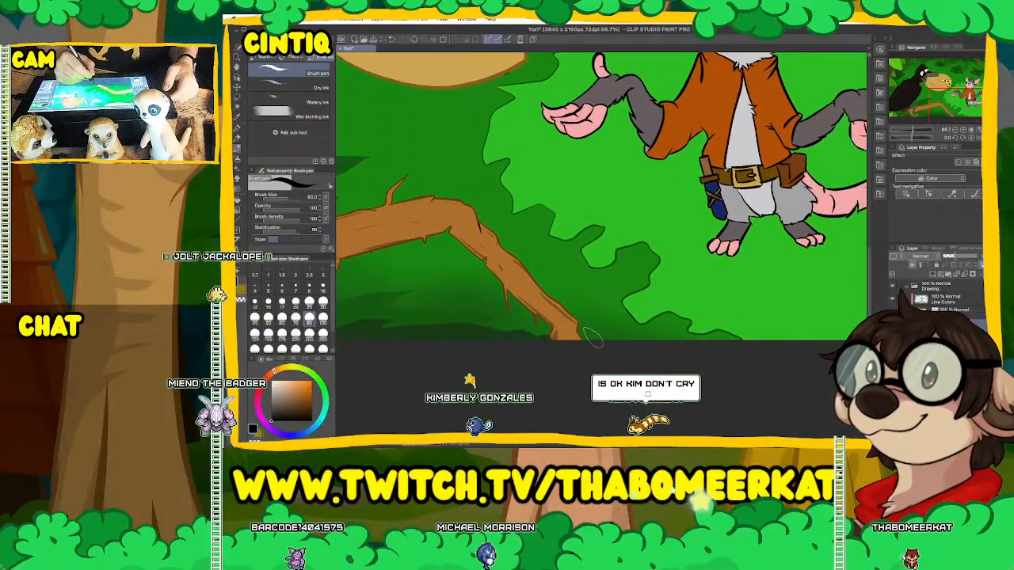
pyautogui.scroll(-3, 631, 337)
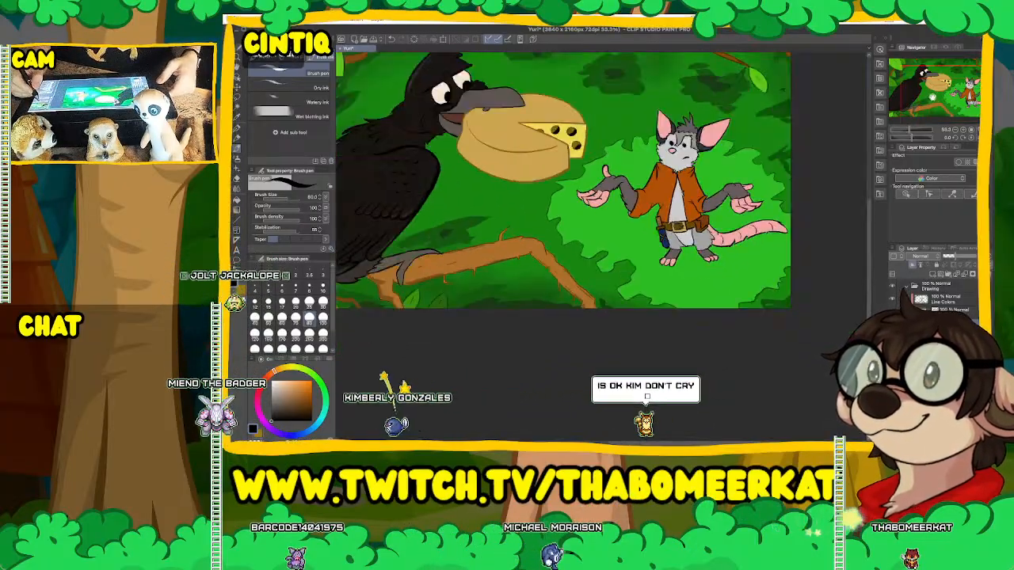
pyautogui.moveTo(943, 100); pyautogui.dragTo(927, 93)
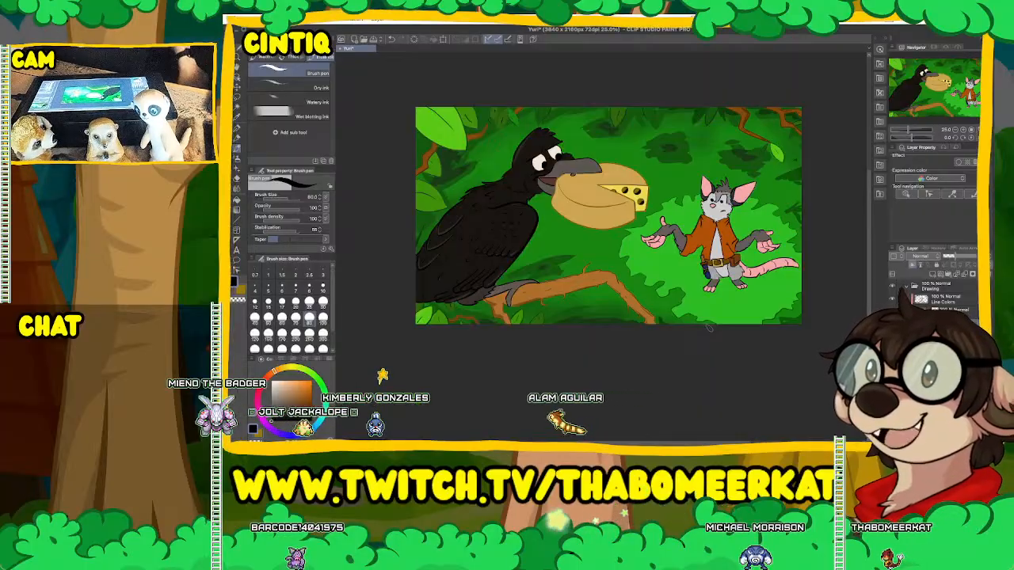
pyautogui.click(947, 299)
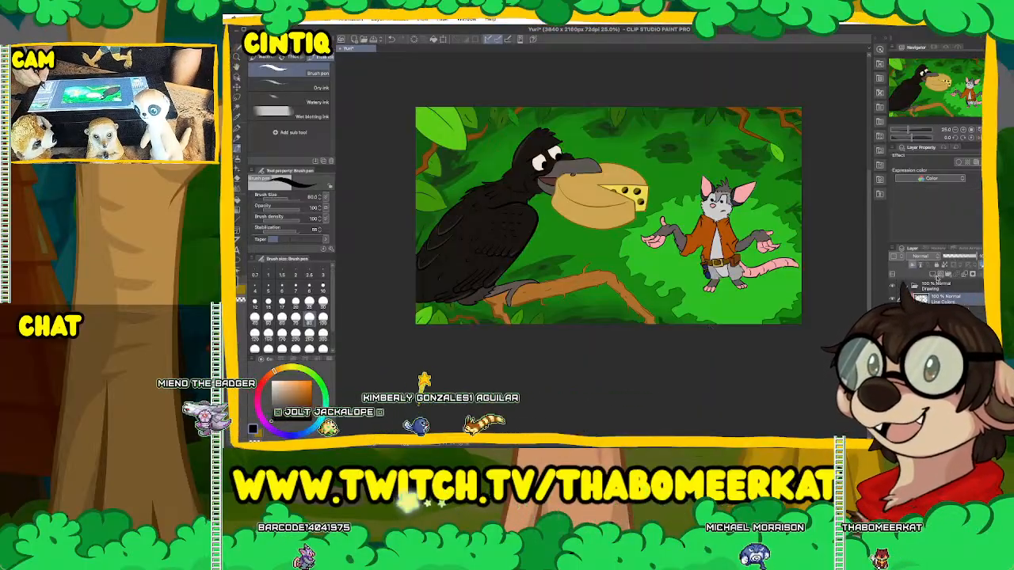
pyautogui.click(939, 274)
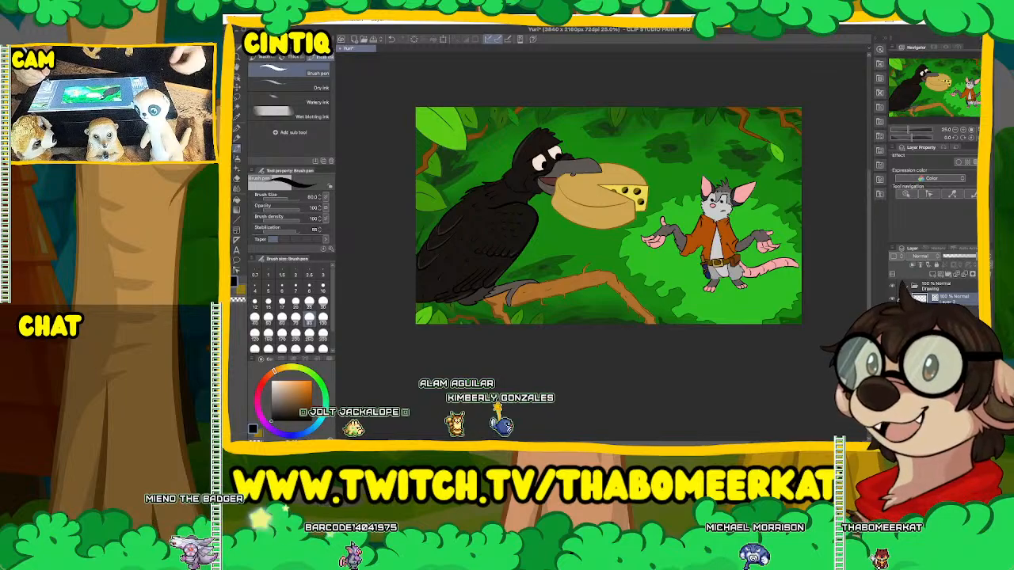
# Write the artist's signature in white with a size 30 Brush pen in the illustration's lower-right corner and underline it.
pyautogui.hotkey('ctrl', '-')
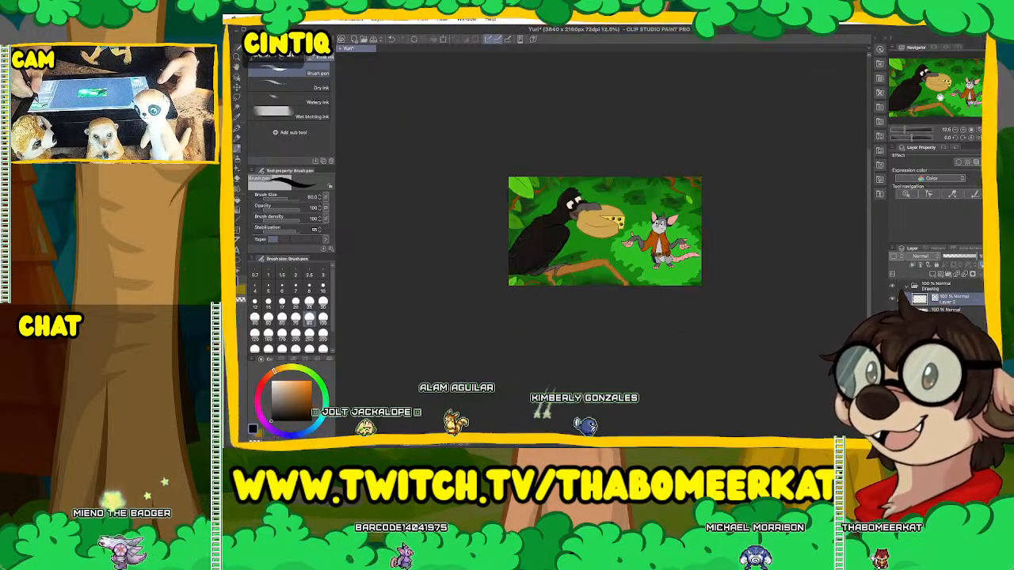
pyautogui.hotkey('ctrl', '+')
pyautogui.hotkey('ctrl', '+')
pyautogui.hotkey('ctrl', '+')
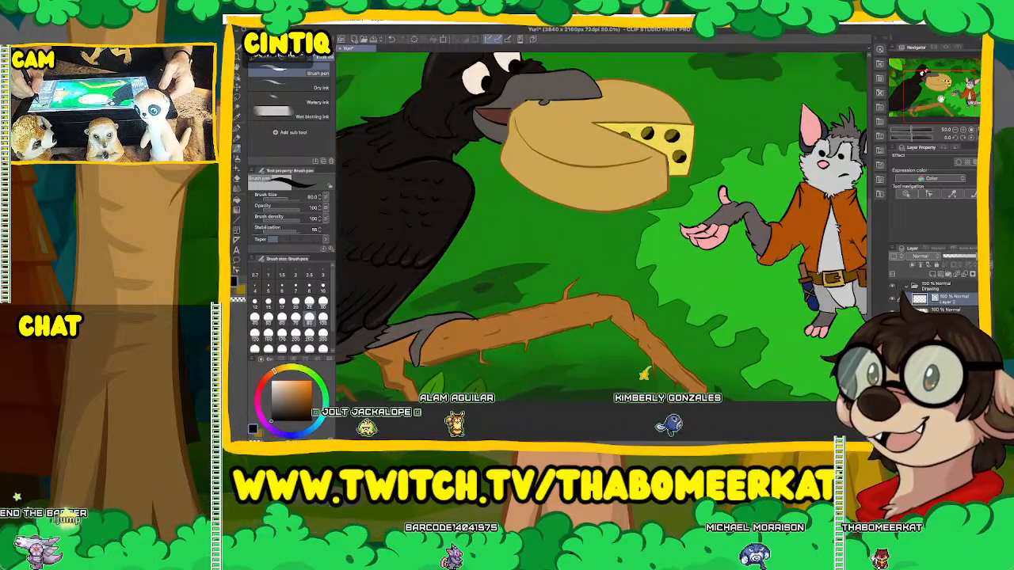
pyautogui.moveTo(941, 98); pyautogui.dragTo(983, 106)
pyautogui.hotkey('ctrl', '+')
pyautogui.hotkey('ctrl', '+')
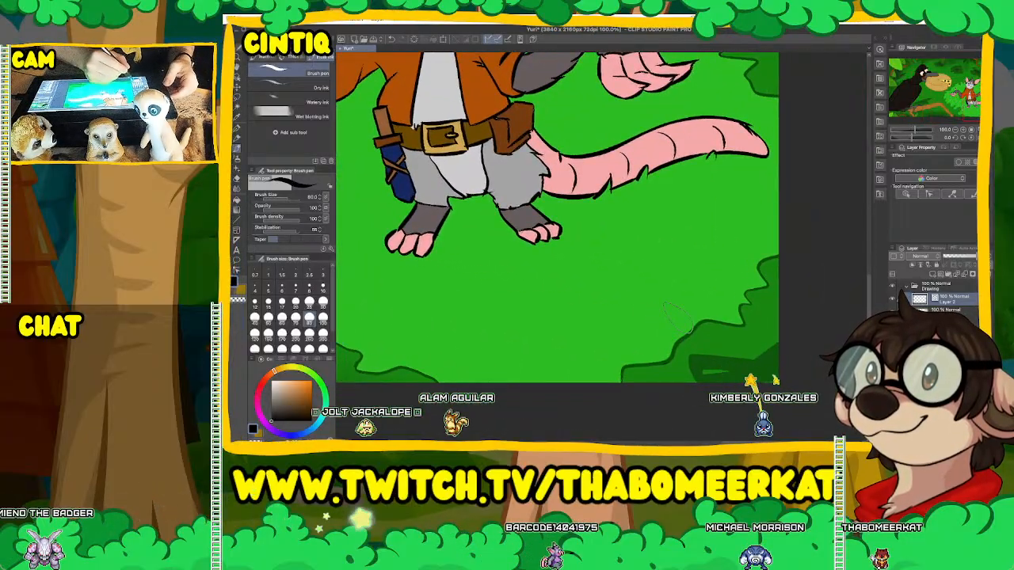
pyautogui.click(322, 302)
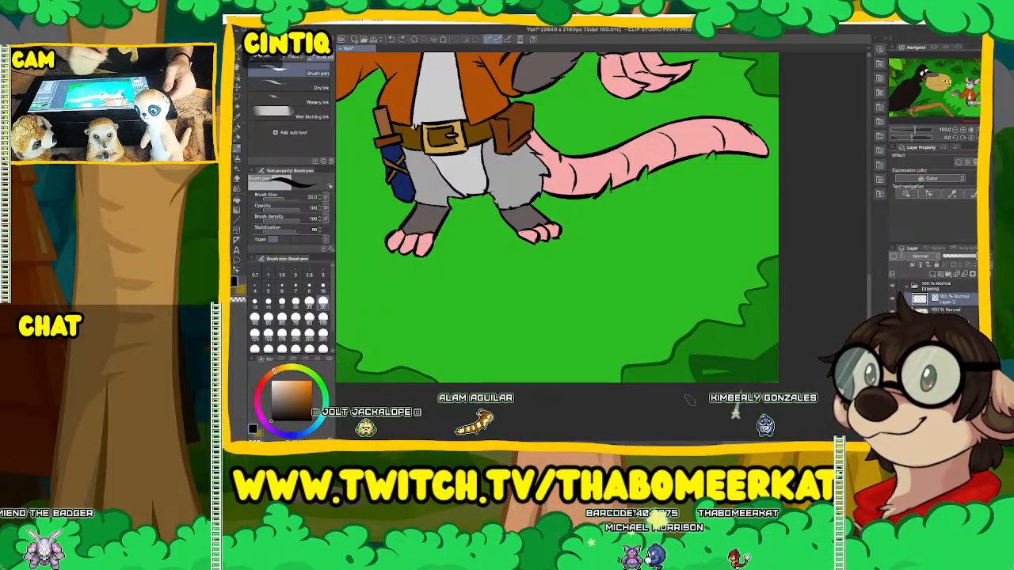
pyautogui.click(272, 382)
pyautogui.moveTo(662, 365)
pyautogui.mouseDown()
pyautogui.moveTo(698, 347)
pyautogui.moveTo(681, 373)
pyautogui.moveTo(692, 358)
pyautogui.moveTo(703, 366)
pyautogui.moveTo(704, 350)
pyautogui.moveTo(717, 369)
pyautogui.moveTo(734, 352)
pyautogui.moveTo(736, 362)
pyautogui.moveTo(759, 342)
pyautogui.mouseUp()
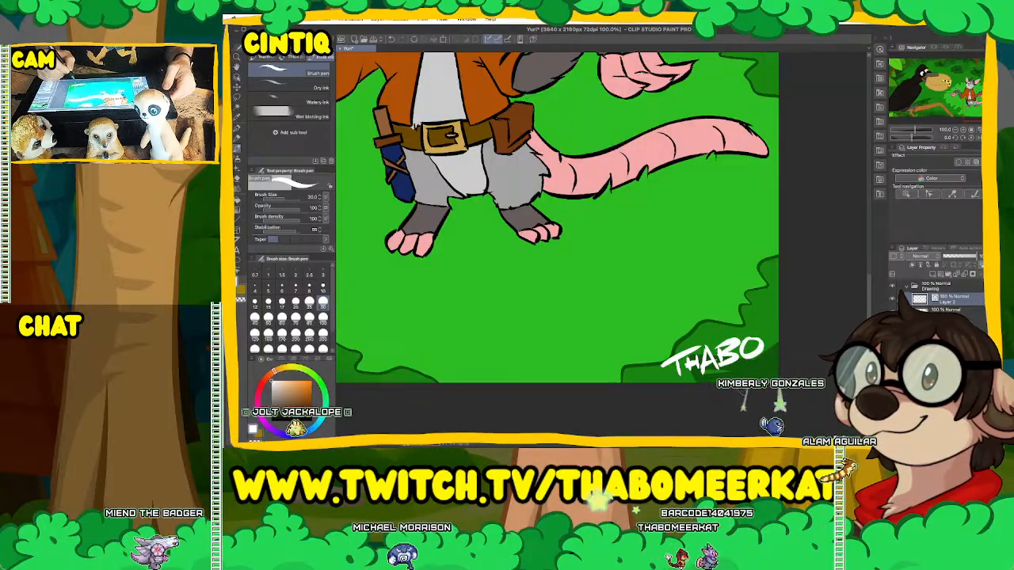
pyautogui.moveTo(688, 381); pyautogui.dragTo(772, 358)
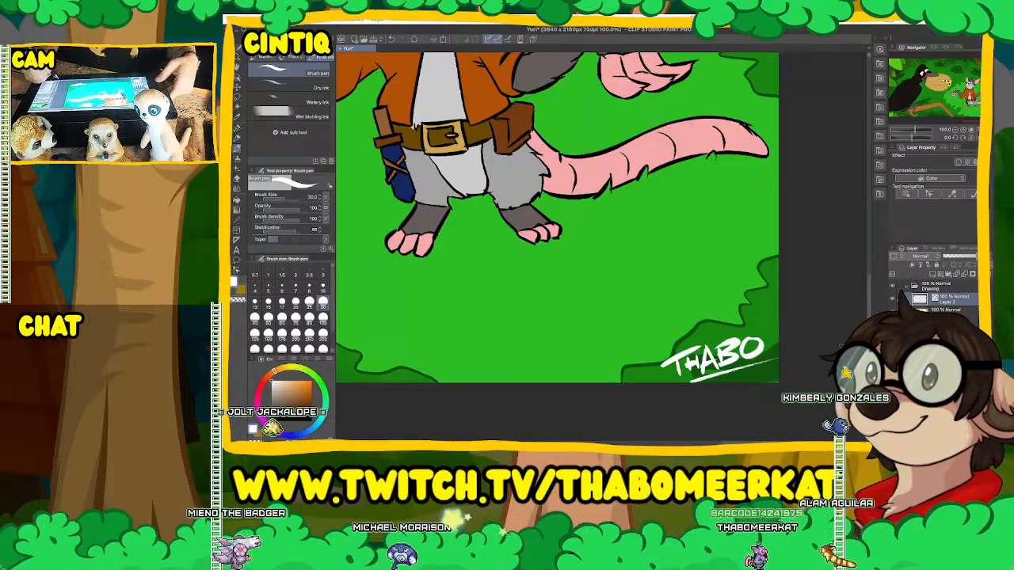
# Review the whole signed illustration at 25% zoom.
pyautogui.press('super+minus')
pyautogui.press('super+minus')
pyautogui.press('super+minus')
pyautogui.moveTo(554, 206); pyautogui.dragTo(611, 252)
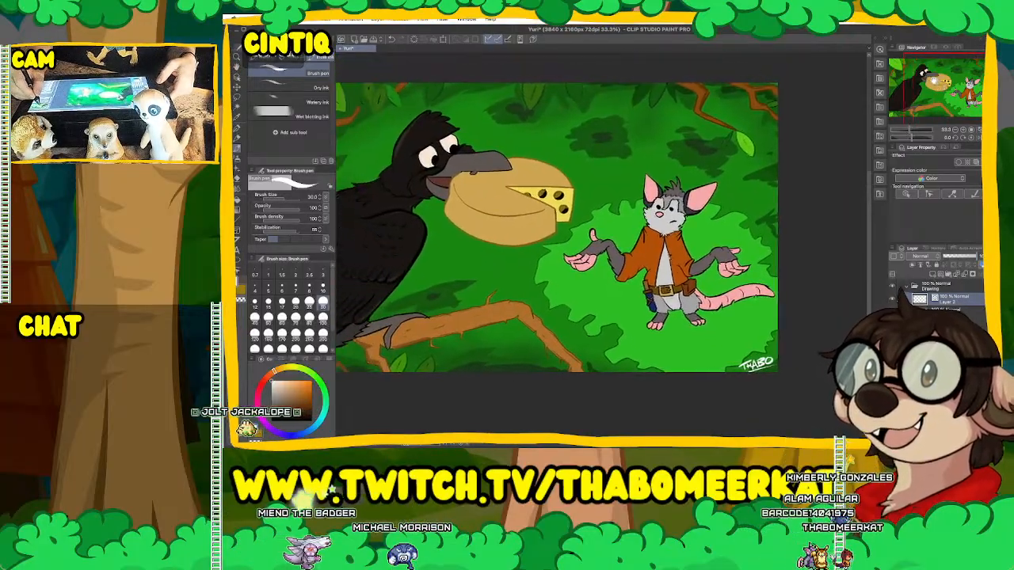
pyautogui.press('super+minus')
pyautogui.moveTo(555, 237); pyautogui.dragTo(605, 239)
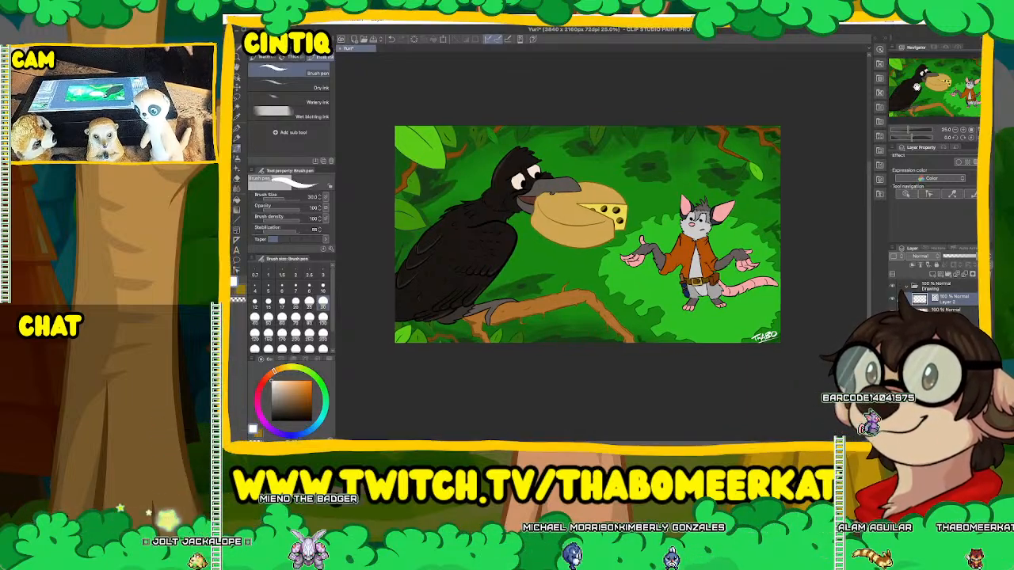